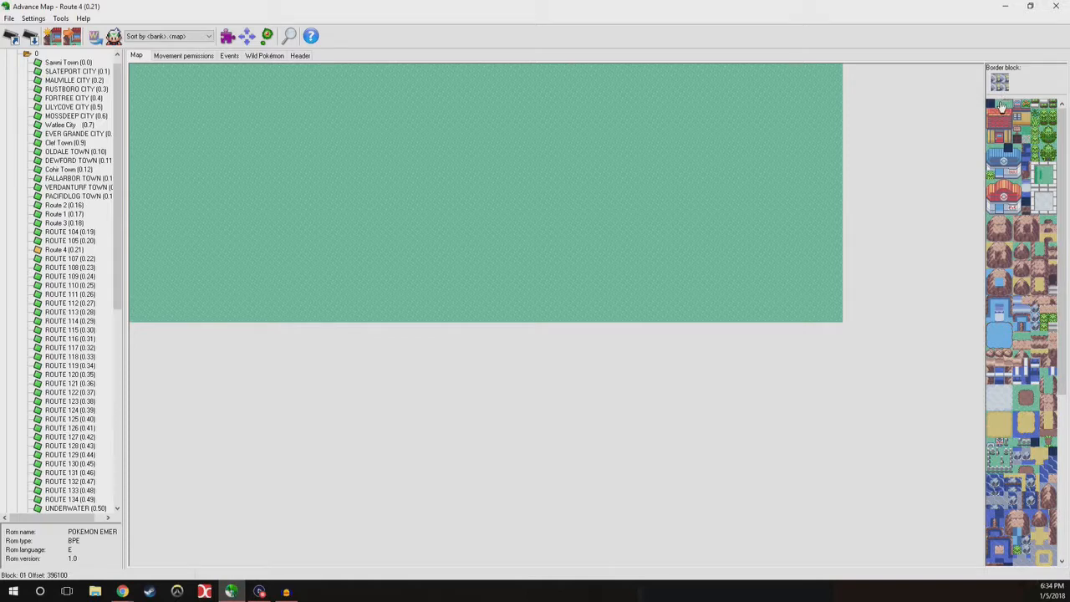
Set the Route 4 map's border block to plain grass instead of the existing border pattern.
scroll(1002, 100, "down", 5)
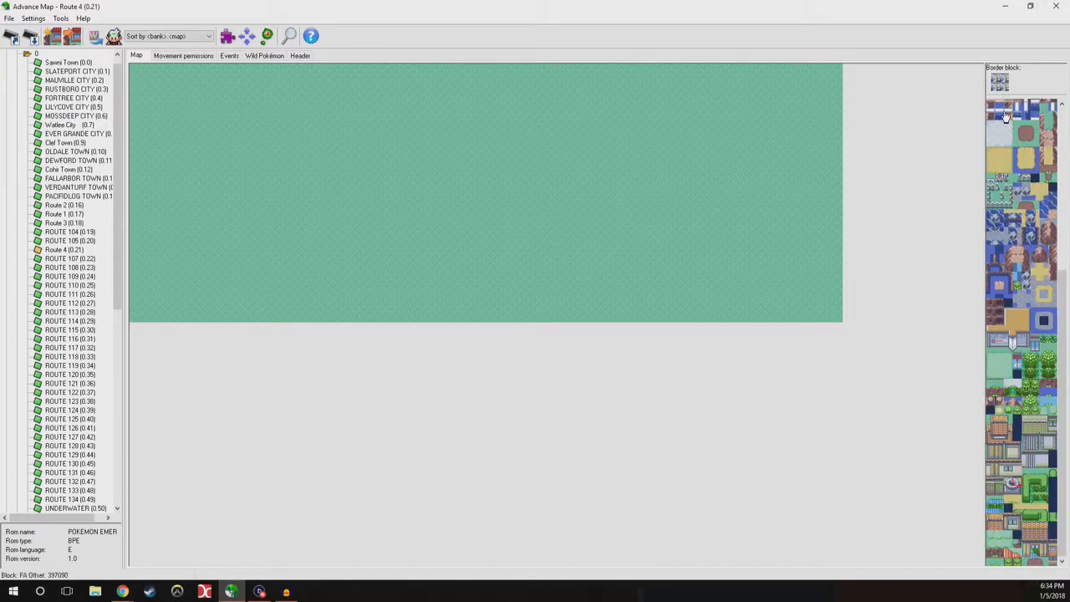
left_click_drag(1059, 338, 1060, 243)
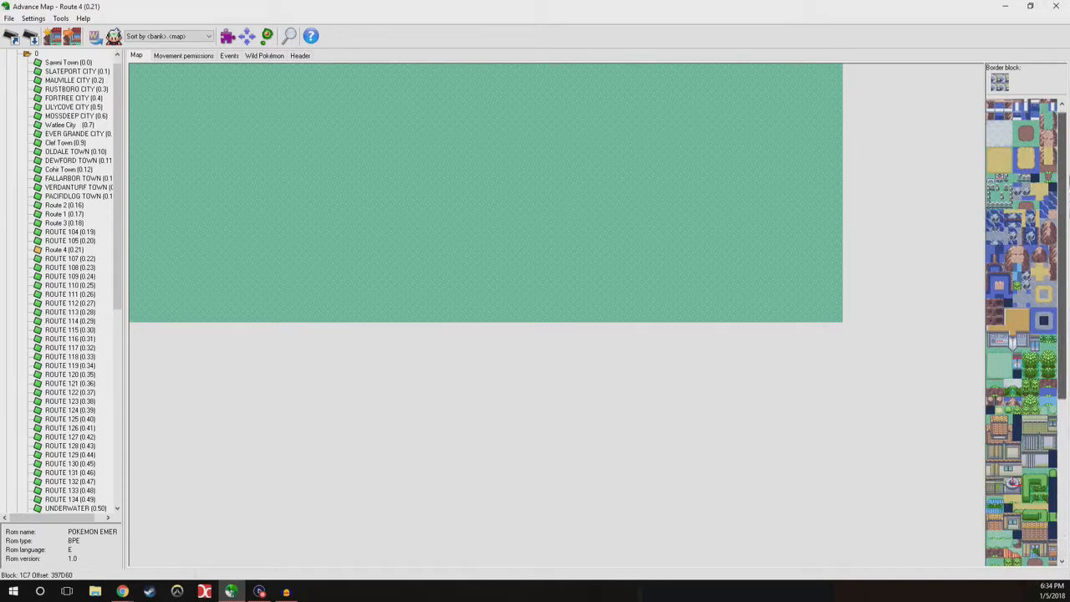
left_click(997, 83)
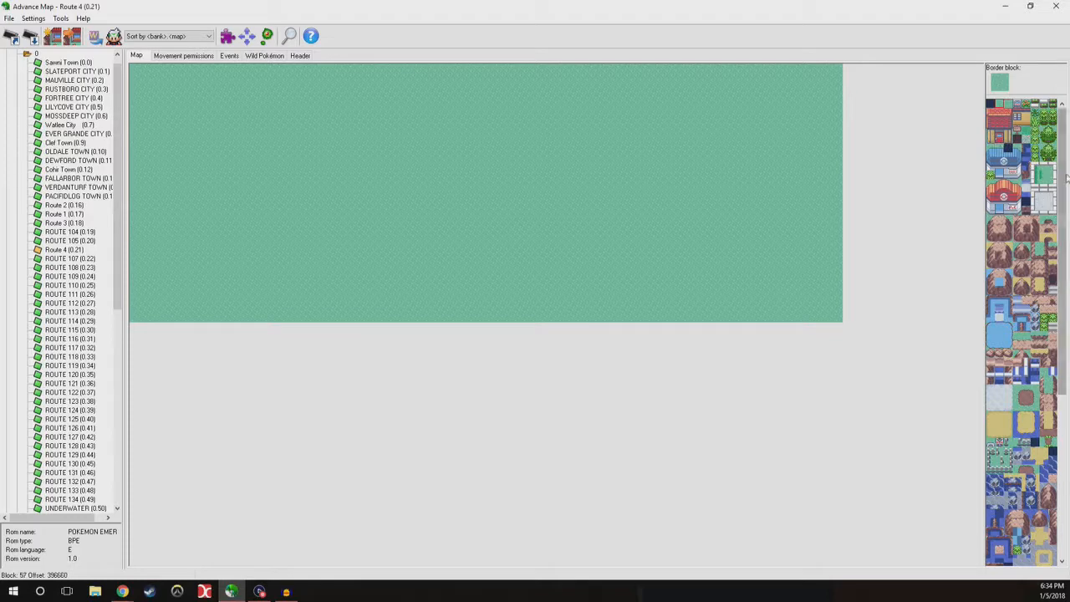
Paint a horizontal row of dark cliff tiles about seven tiles long near the map's northeast corner.
left_click_drag(1065, 197, 1064, 336)
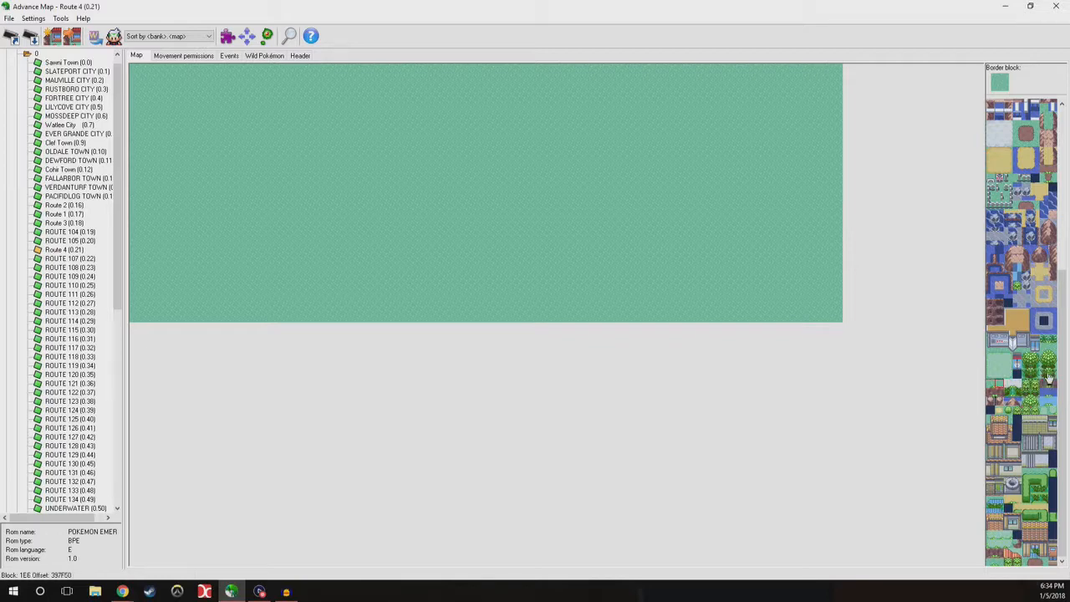
left_click_drag(1062, 282, 1063, 212)
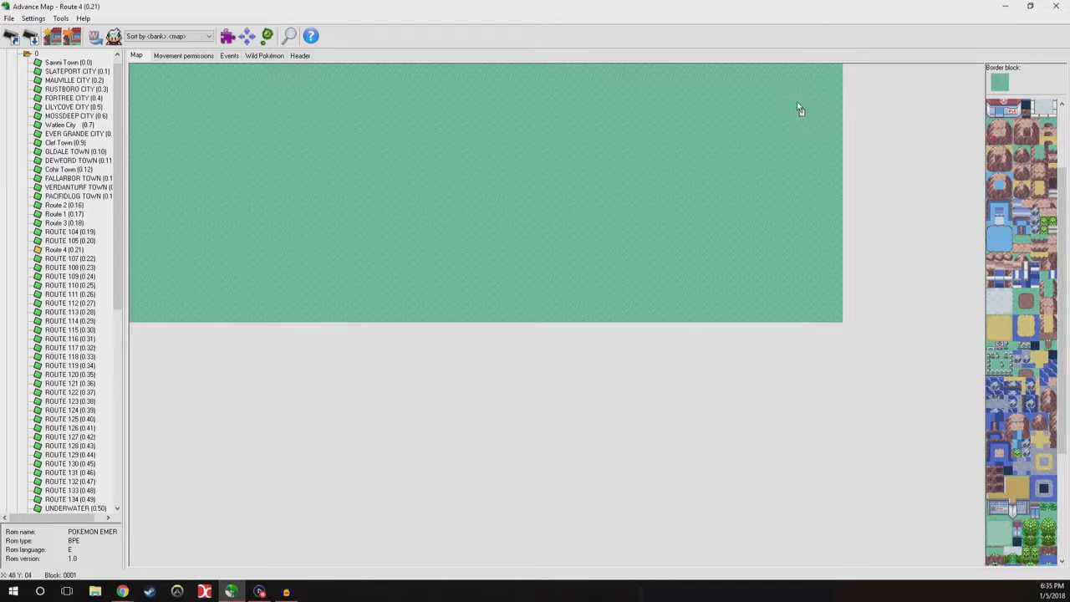
left_click(1000, 142)
left_click_drag(755, 107, 785, 109)
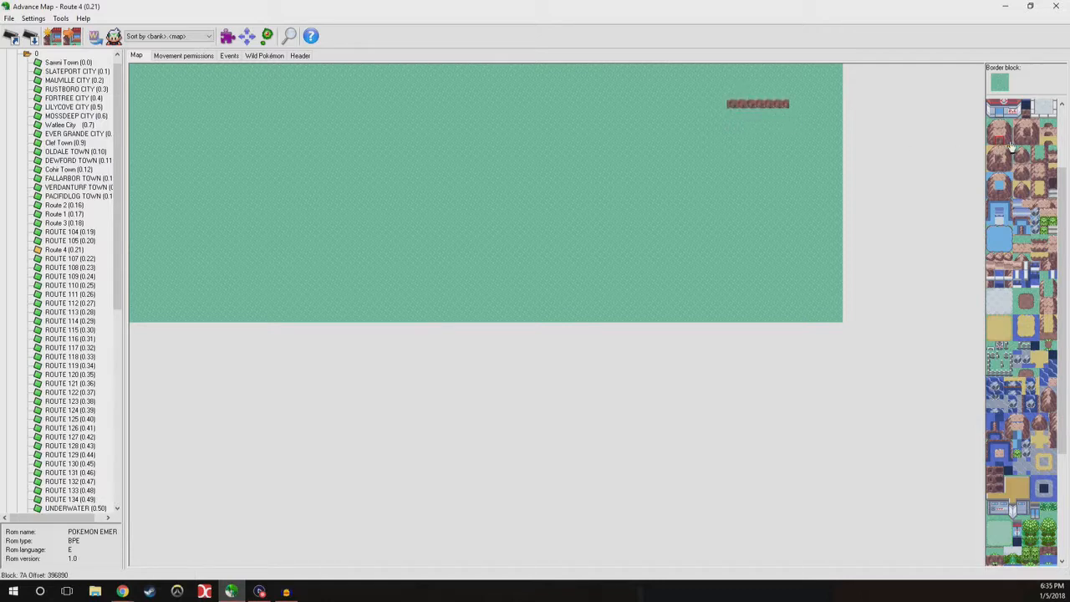
Add the northeast cliff corner and paint a one-tile-wide east wall down from it, about 20 tiles long.
left_click(792, 107)
left_click_drag(796, 117, 795, 280)
mouse_move(795, 101)
left_mouse_down()
mouse_move(796, 84)
mouse_move(796, 102)
left_mouse_up()
right_click(794, 78)
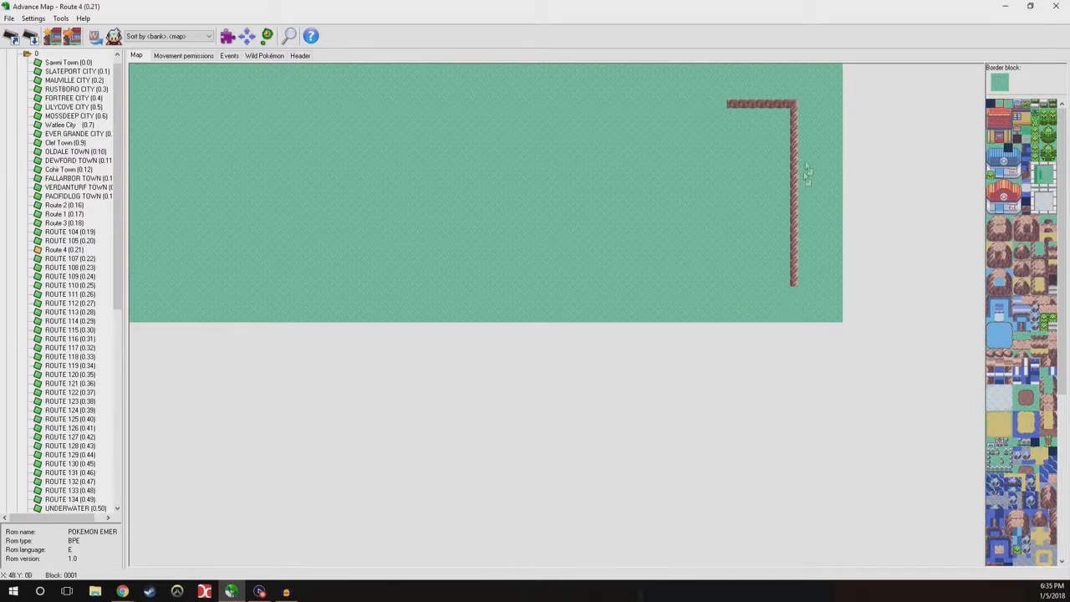
Place the light cliff corner tile and its first neighbouring edge tile at the foot of the east wall.
right_click(795, 290)
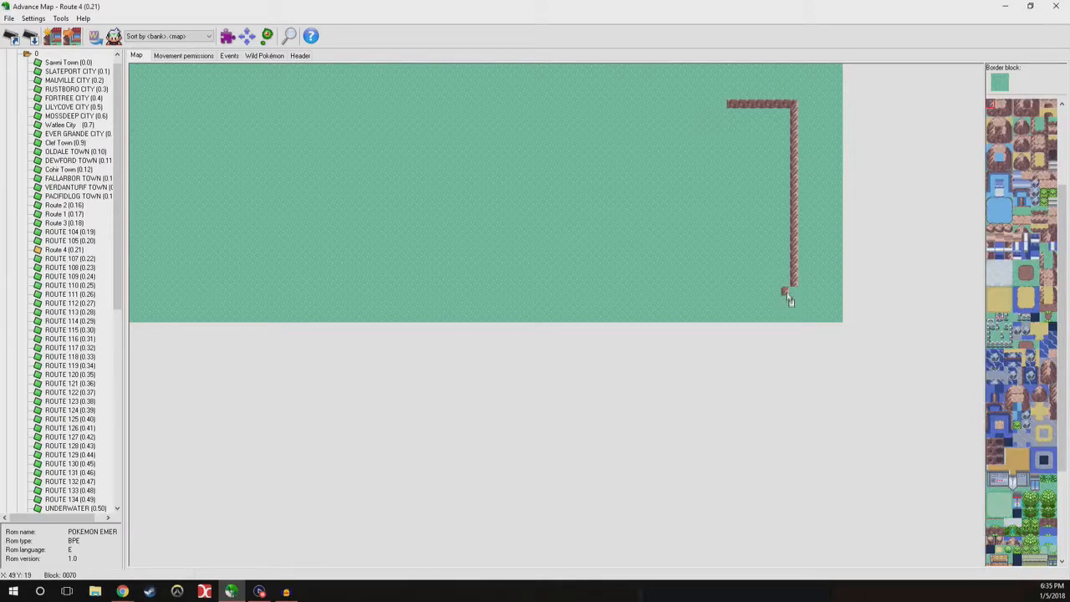
left_click(787, 309)
right_click(775, 296)
left_click(783, 306)
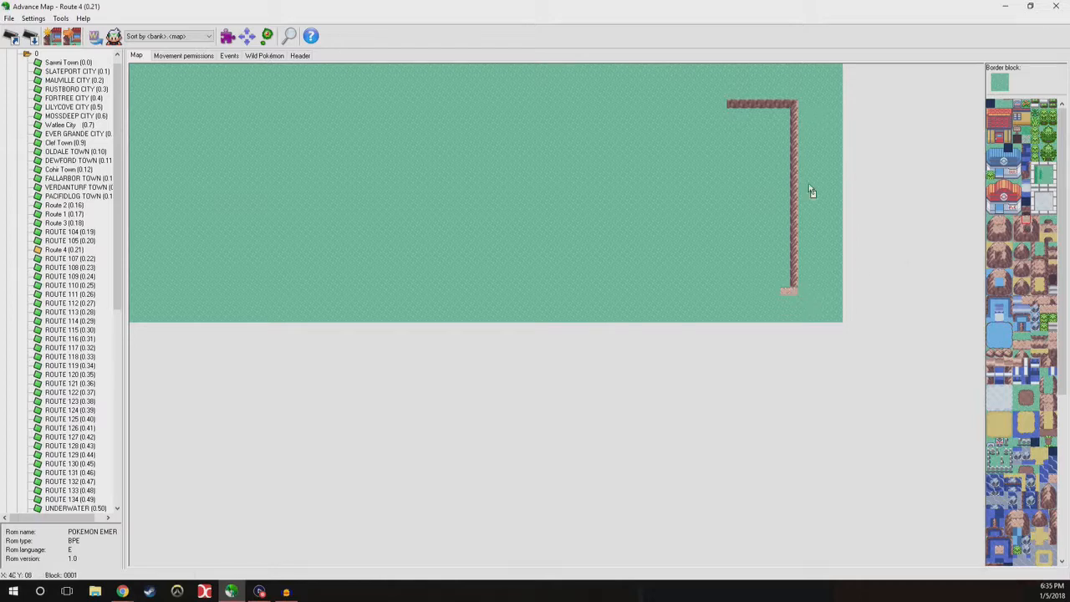
Paint a one-tile-high light cliff row from the southeast corner all the way to the map's western edge.
right_click_drag(784, 291, 745, 296)
left_click_drag(696, 301, 602, 301)
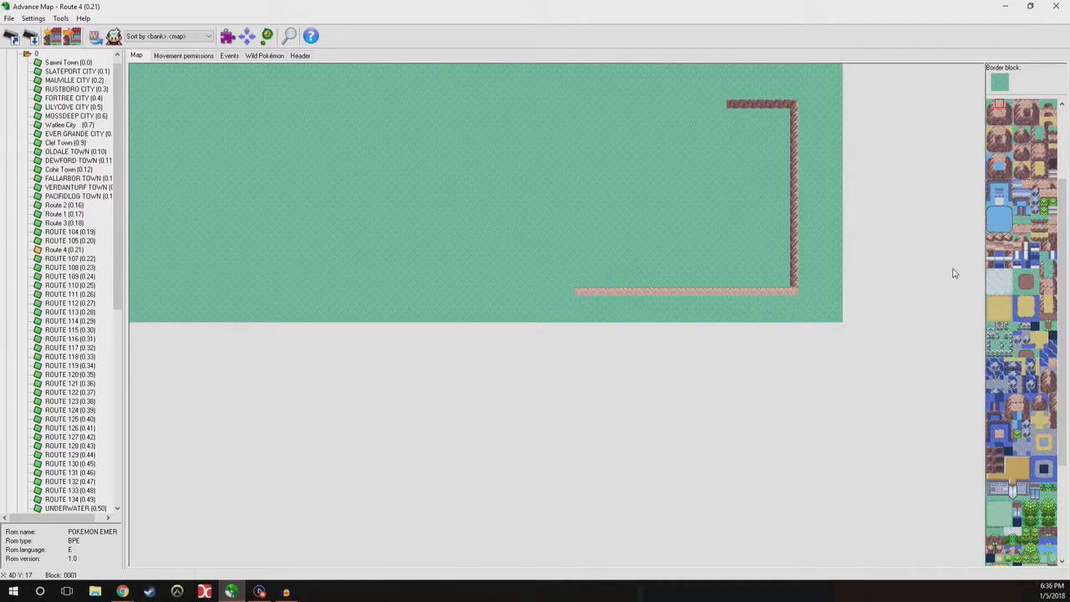
left_click(1028, 224)
left_click_drag(1064, 295, 1063, 280)
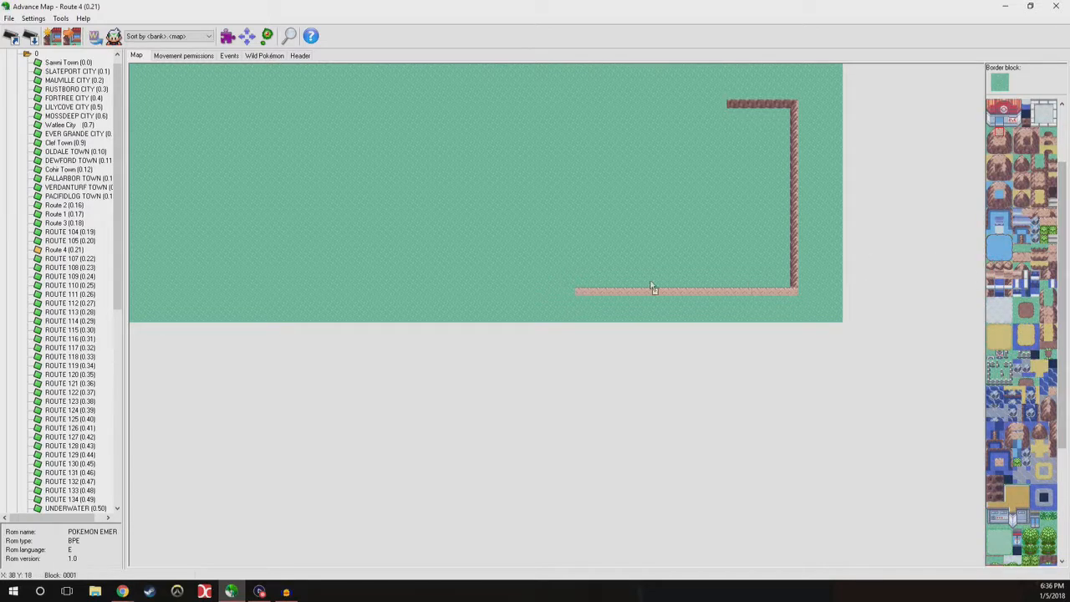
right_click(578, 291)
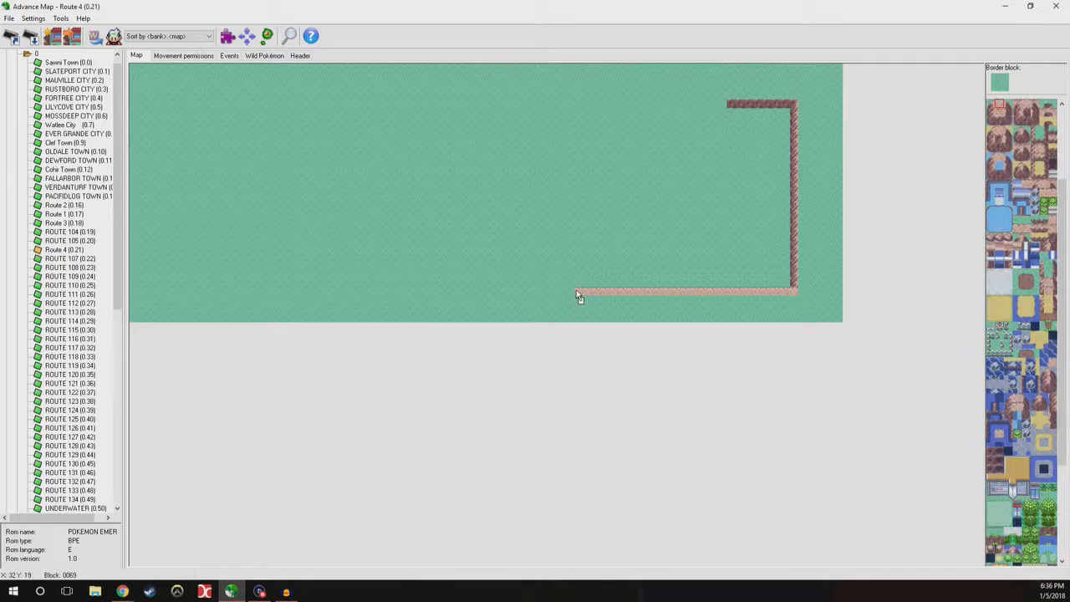
left_click_drag(576, 291, 148, 292)
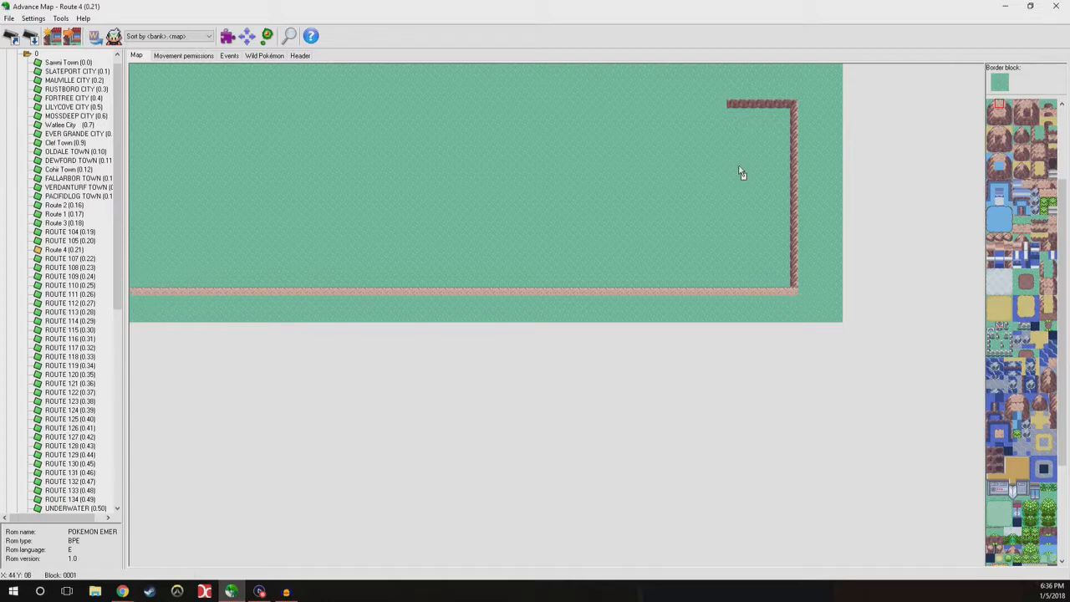
Extend the dark northern cliff row to the map's western edge and save the map.
right_click(731, 109)
left_click_drag(731, 109, 131, 106)
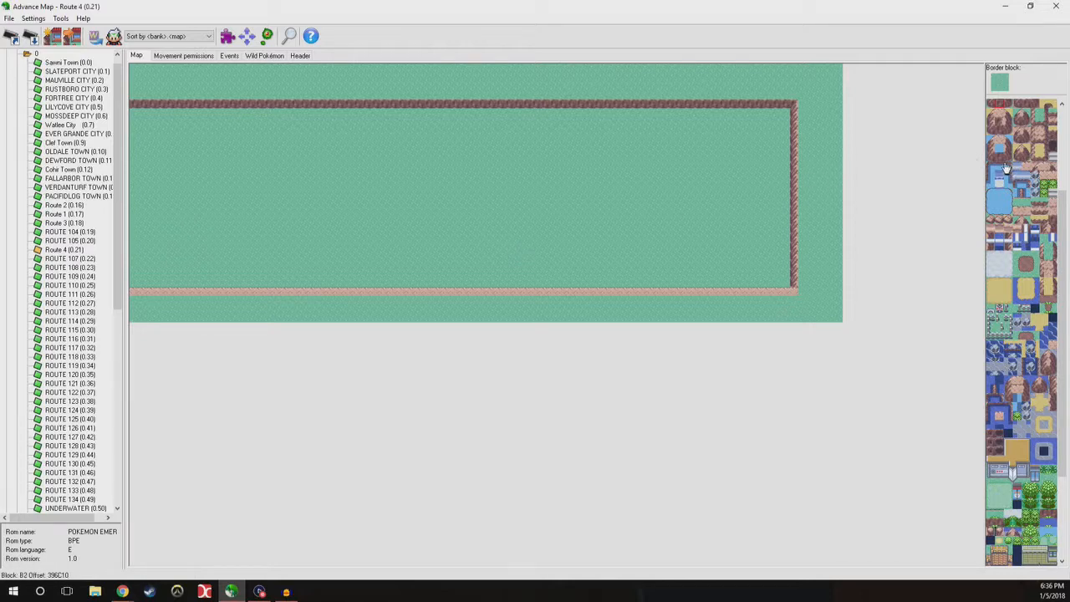
left_click_drag(1062, 196, 1060, 117)
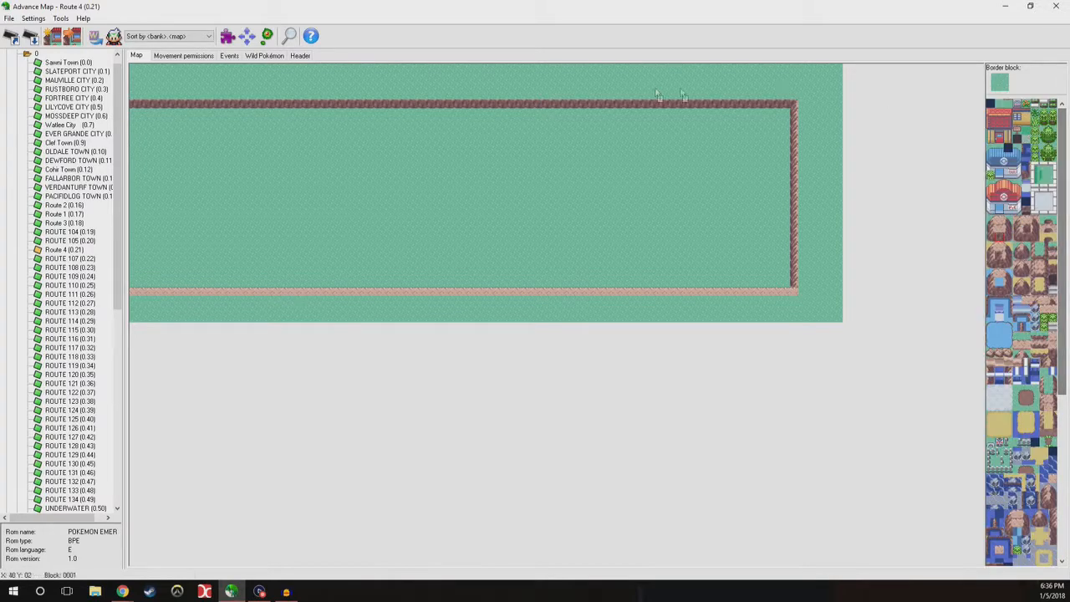
left_click(27, 43)
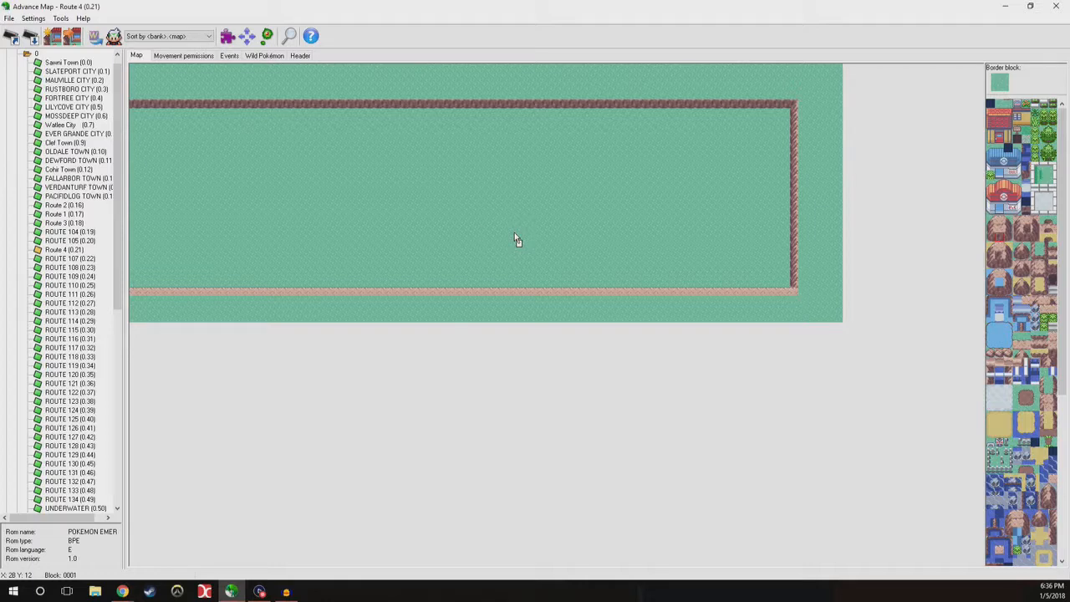
Check the tileset numbers in Route 4's header settings and return to the map view.
left_click(302, 56)
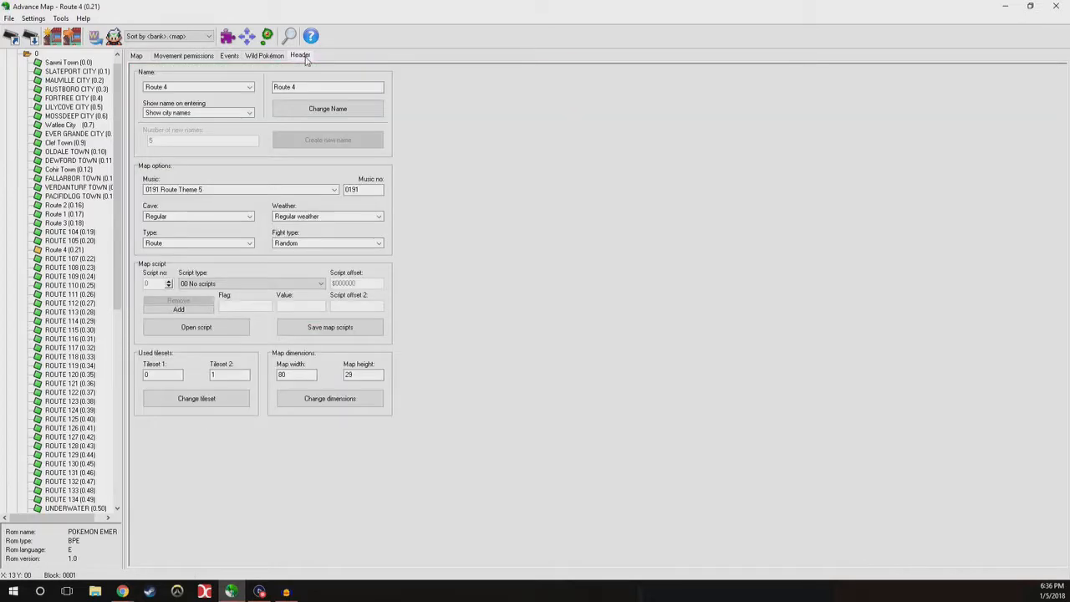
left_click(178, 375)
left_click(136, 55)
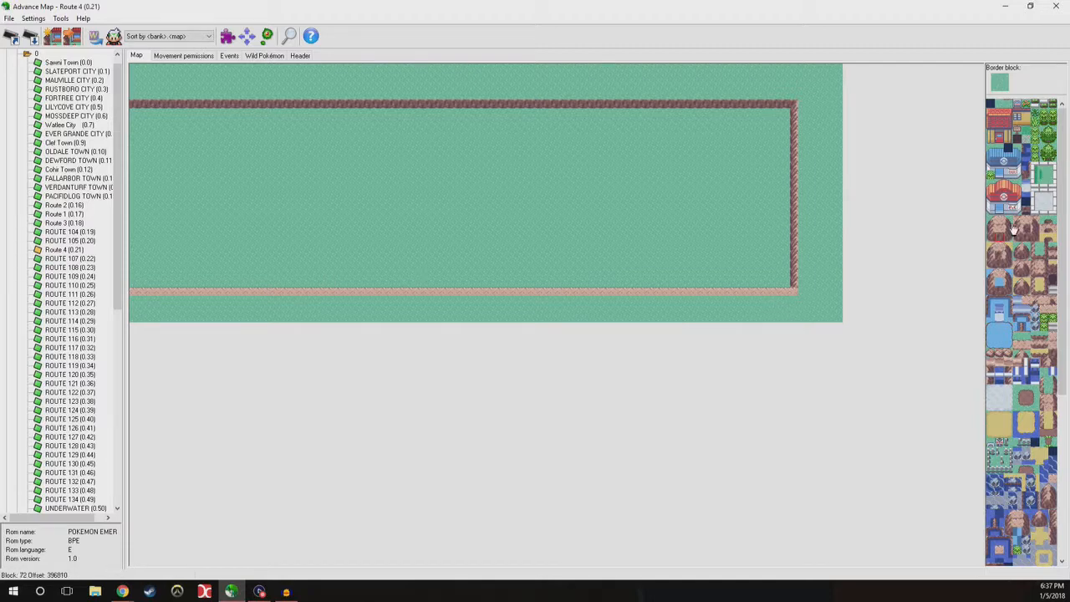
Thicken the northern cliff wall upward to three tile rows, reaching above the northeast corner.
left_click_drag(1060, 234, 1066, 200)
mouse_move(786, 101)
left_mouse_down()
mouse_move(138, 100)
mouse_move(222, 88)
mouse_move(785, 90)
left_mouse_up()
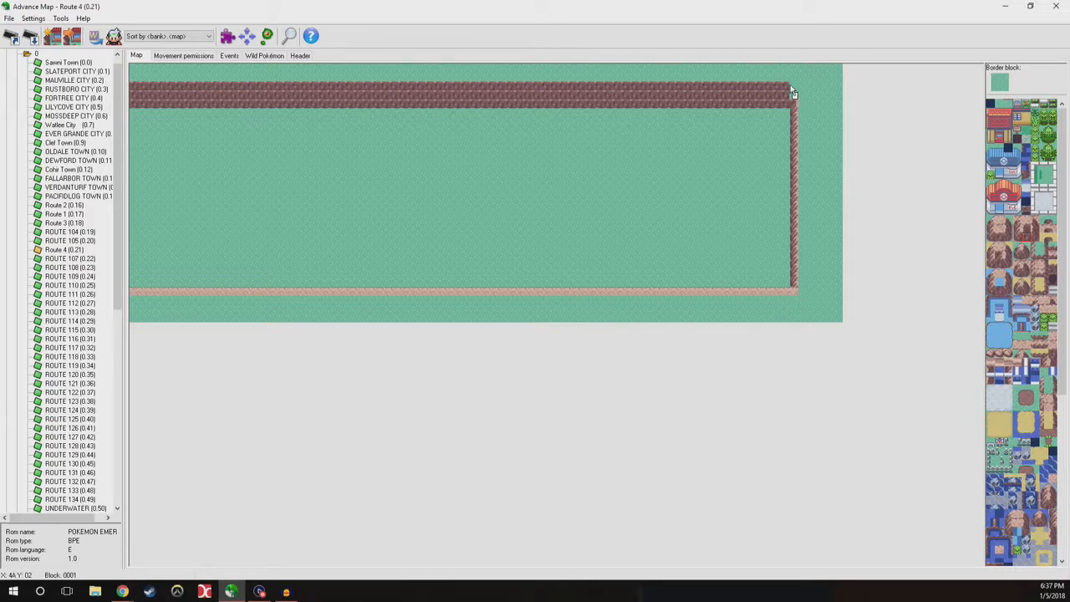
left_click(794, 93)
Extend the added northern rows past the inner corner and start a second wall column east of the first.
scroll(795, 105, "down", 3)
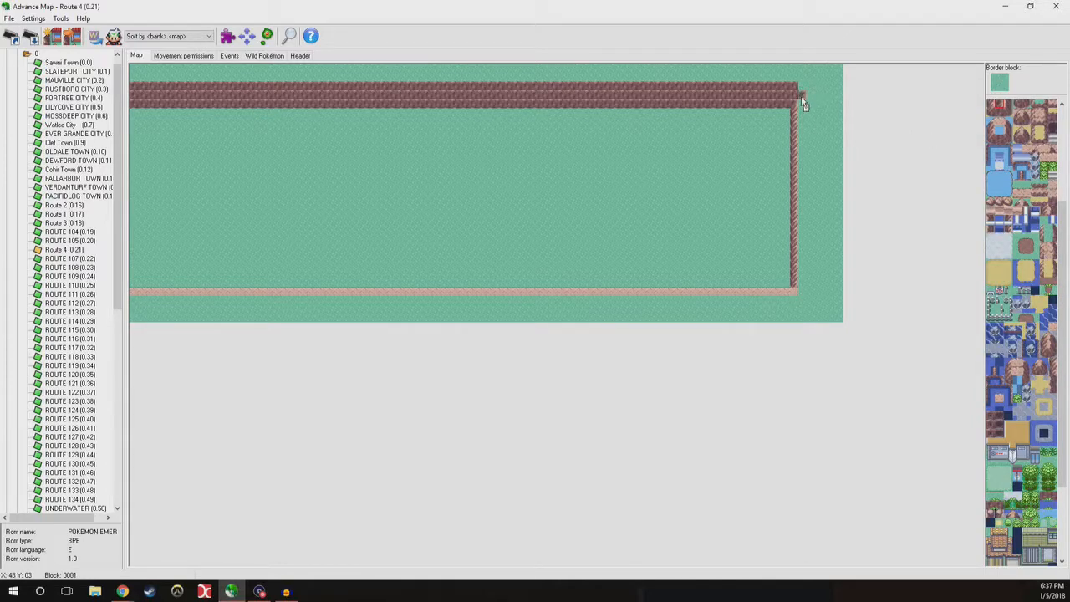
scroll(804, 93, "up", 1)
left_click(804, 93)
scroll(805, 97, "down", 1)
mouse_move(800, 111)
left_mouse_down()
mouse_move(803, 172)
mouse_move(799, 135)
left_mouse_up()
scroll(800, 108, "up", 1)
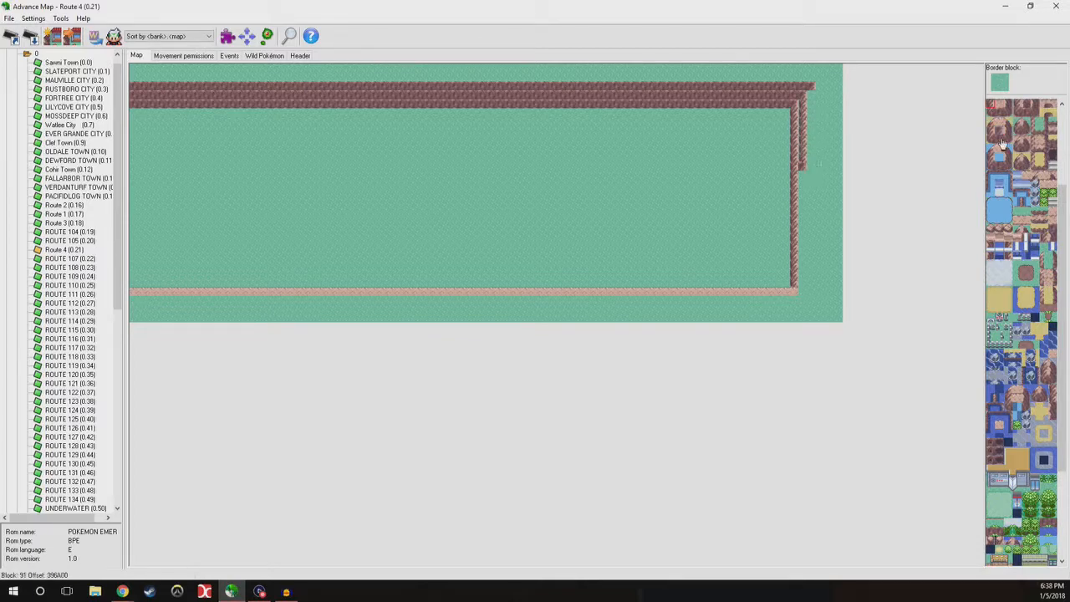
Complete the second east wall column and paint a third one beside it down toward the map's southern edge.
left_click(1018, 108)
left_click_drag(803, 109, 807, 233)
left_click(808, 292)
left_click_drag(813, 102, 810, 224)
left_click_drag(814, 275, 810, 313)
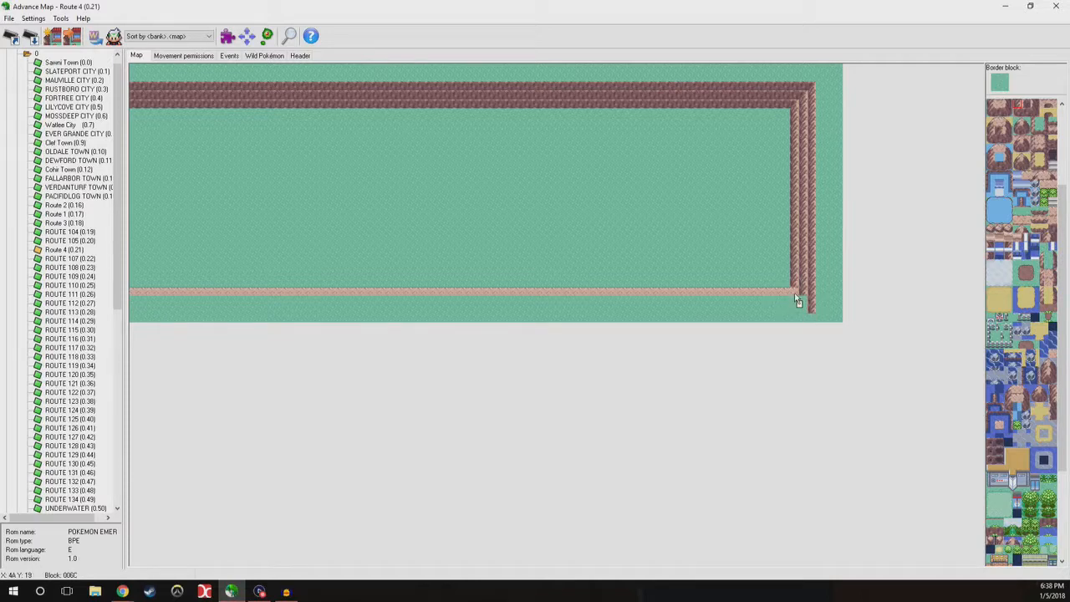
Finish the foot of the second east wall column next to the southern cliff's corner tile.
left_click(797, 299)
scroll(781, 282, "up", 3)
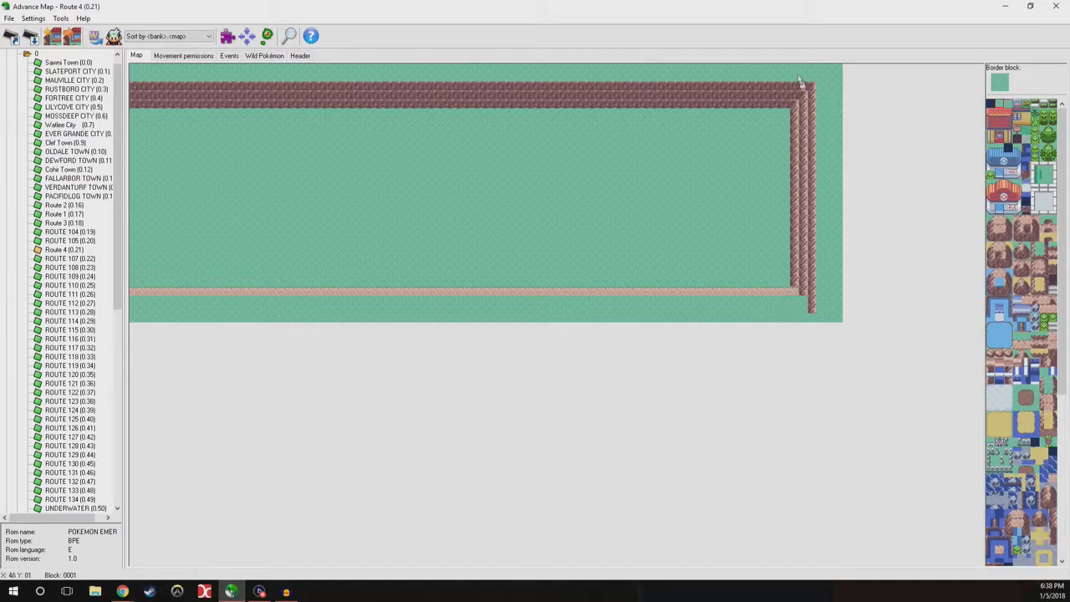
scroll(801, 85, "down", 3)
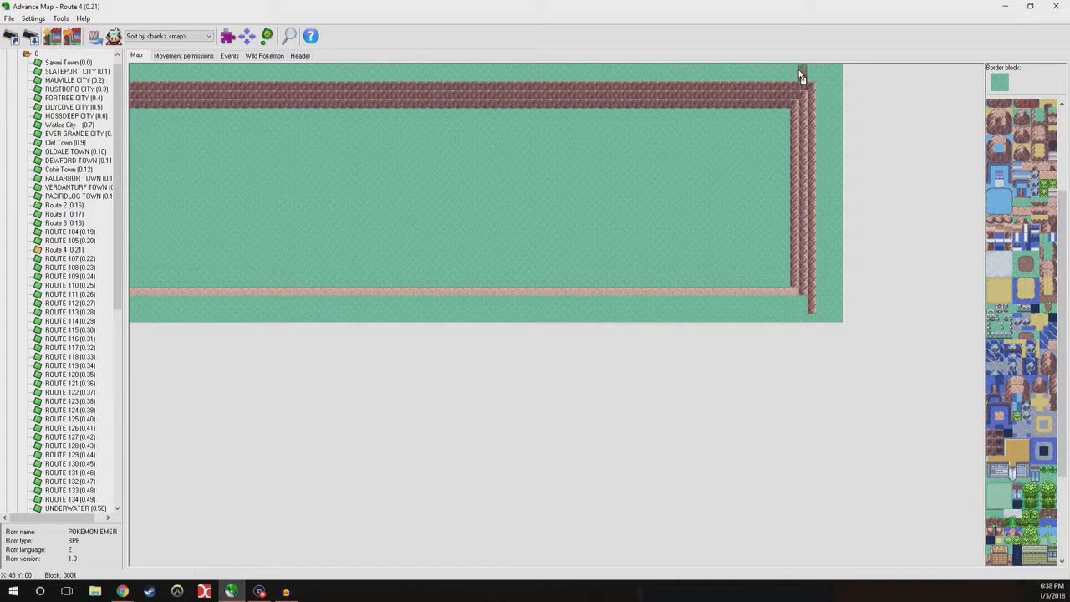
scroll(798, 77, "up", 3)
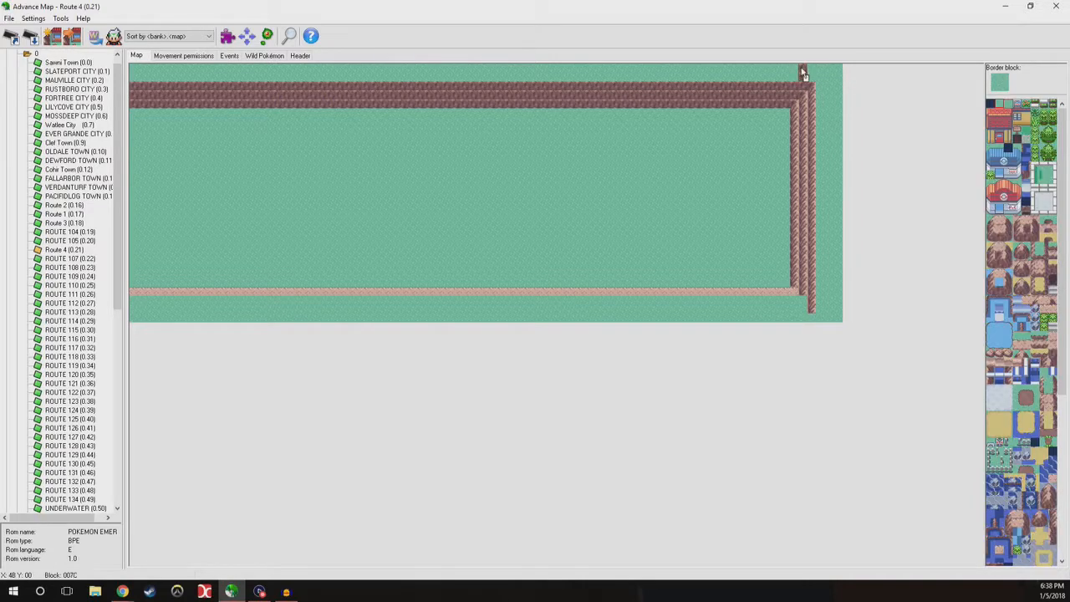
left_click(806, 303)
scroll(811, 300, "down", 3)
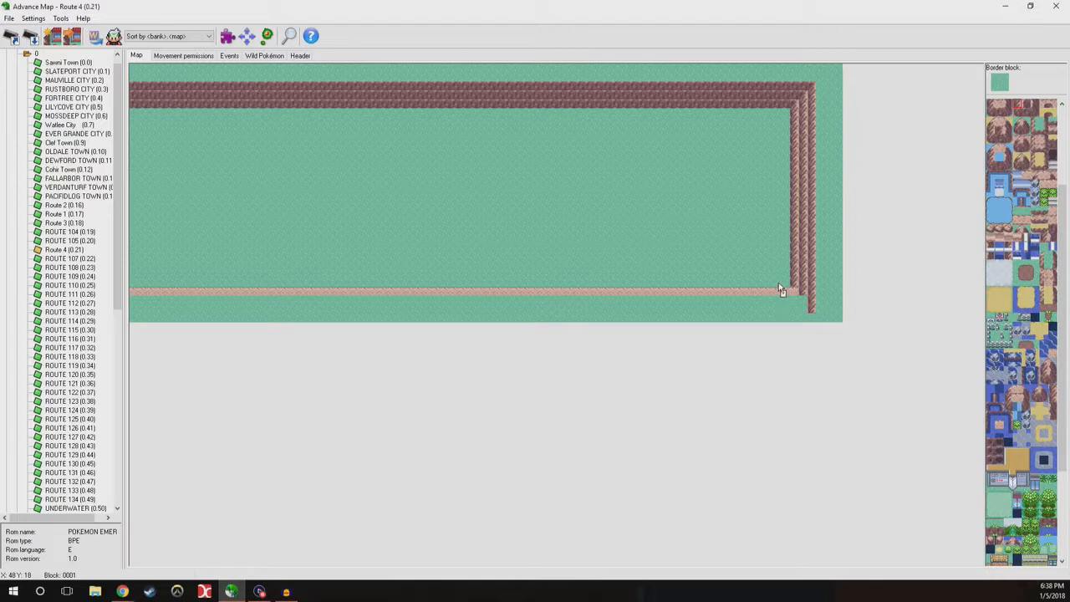
Paint a second light cliff row directly above the southern one across the map, replacing stray tiles with grass.
scroll(786, 292, "up", 1)
left_click_drag(786, 291, 767, 291)
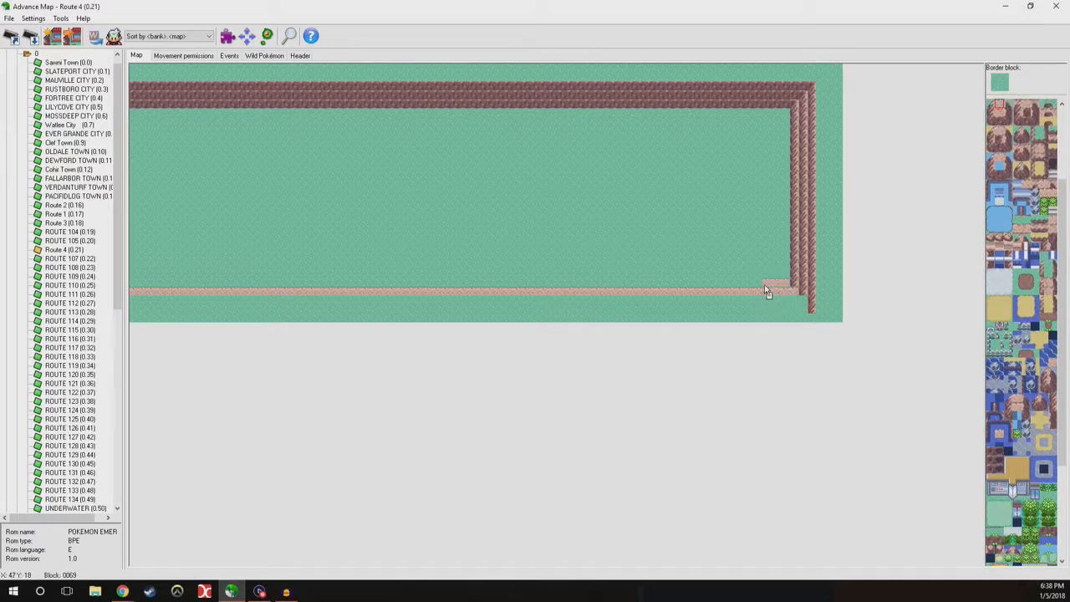
left_click_drag(702, 291, 154, 285)
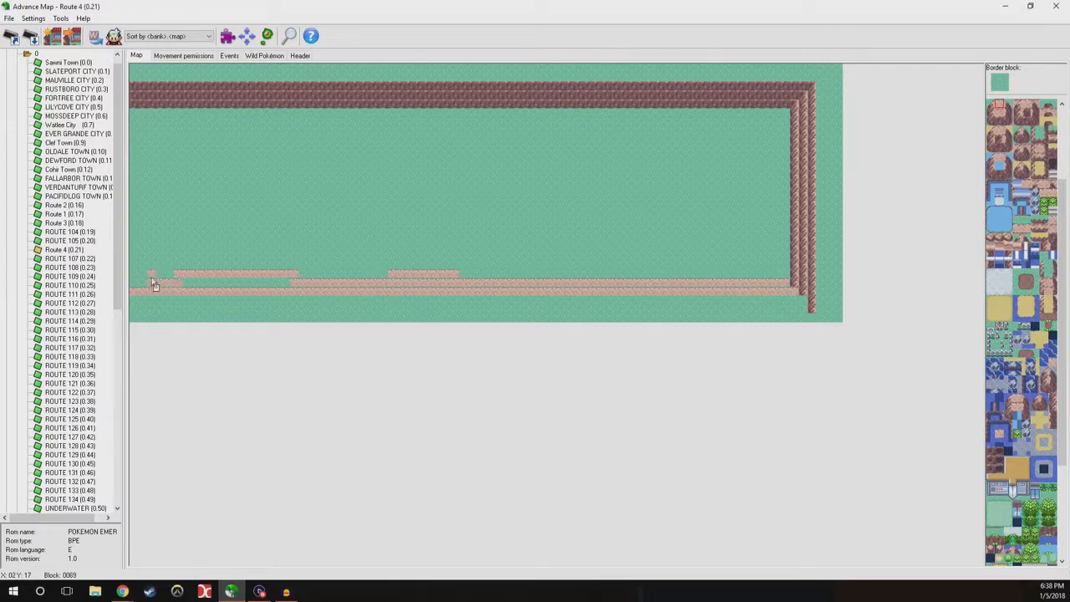
right_click(313, 279)
mouse_move(312, 279)
left_mouse_down()
mouse_move(165, 277)
mouse_move(483, 280)
left_mouse_up()
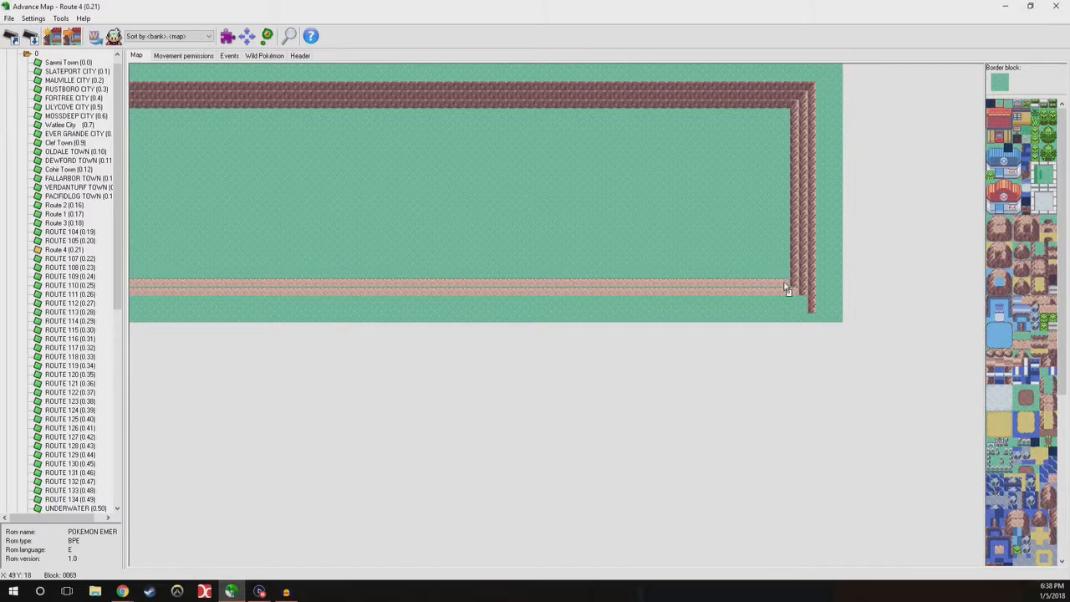
Fit the southeast corner tiles to the two southern rows and trim the surplus foot of the outer east column.
scroll(794, 289, "down", 3)
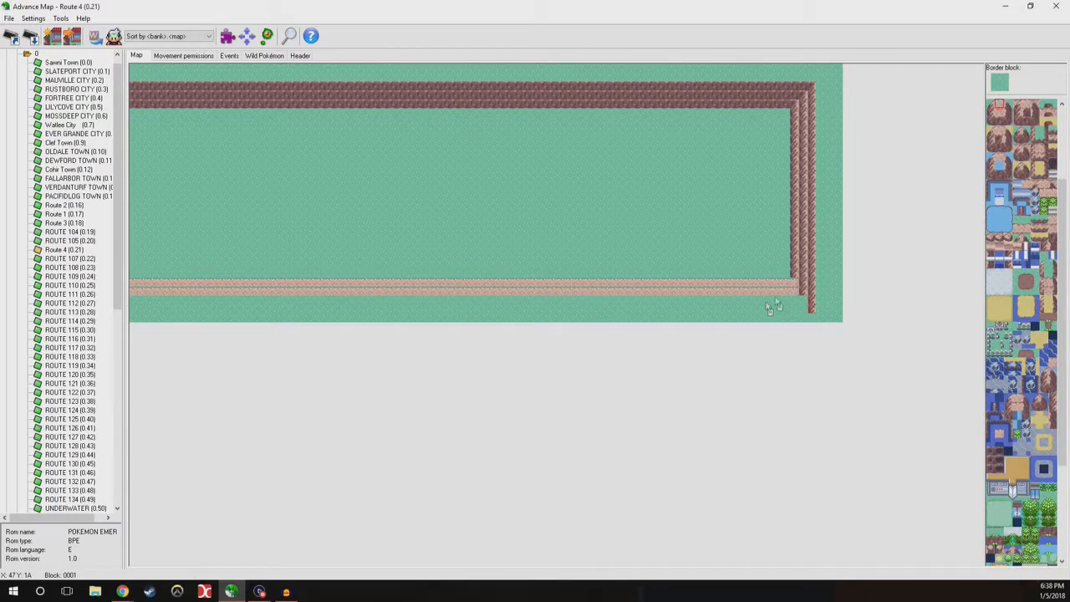
left_click(1027, 108)
right_click(809, 315)
left_click(811, 311)
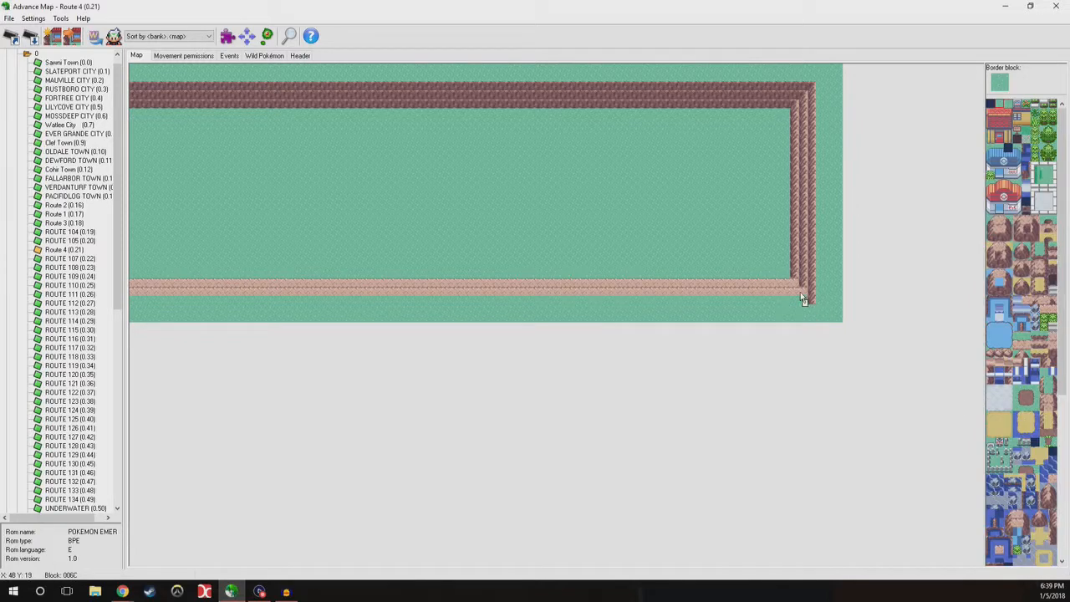
Place the outermost southeast corner tile and paint a third southern cliff row to the map's western edge.
right_click(804, 301)
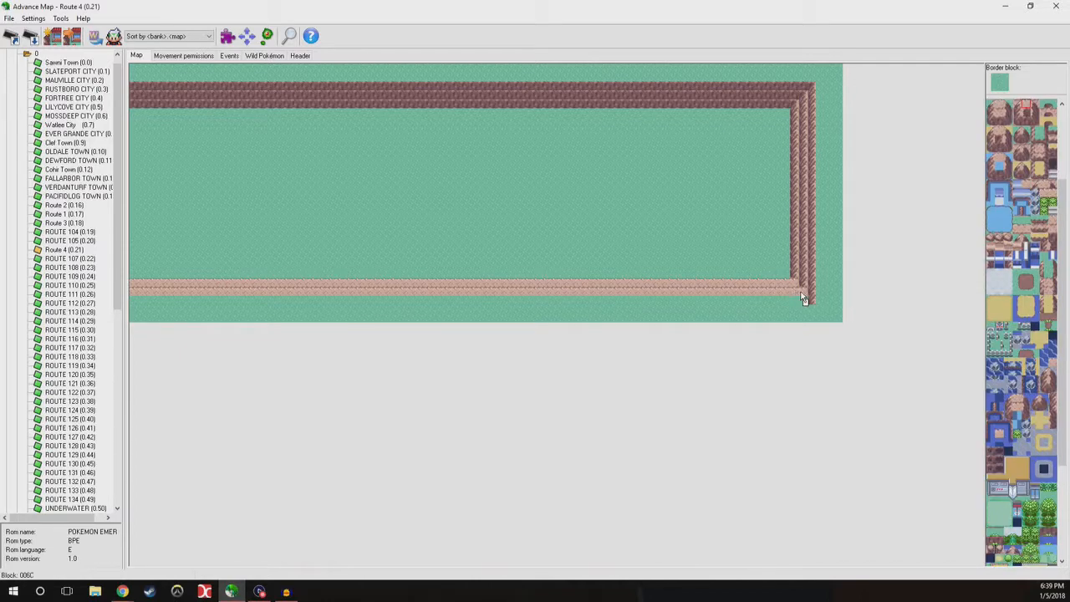
left_click(809, 300)
left_click_drag(800, 303, 133, 305)
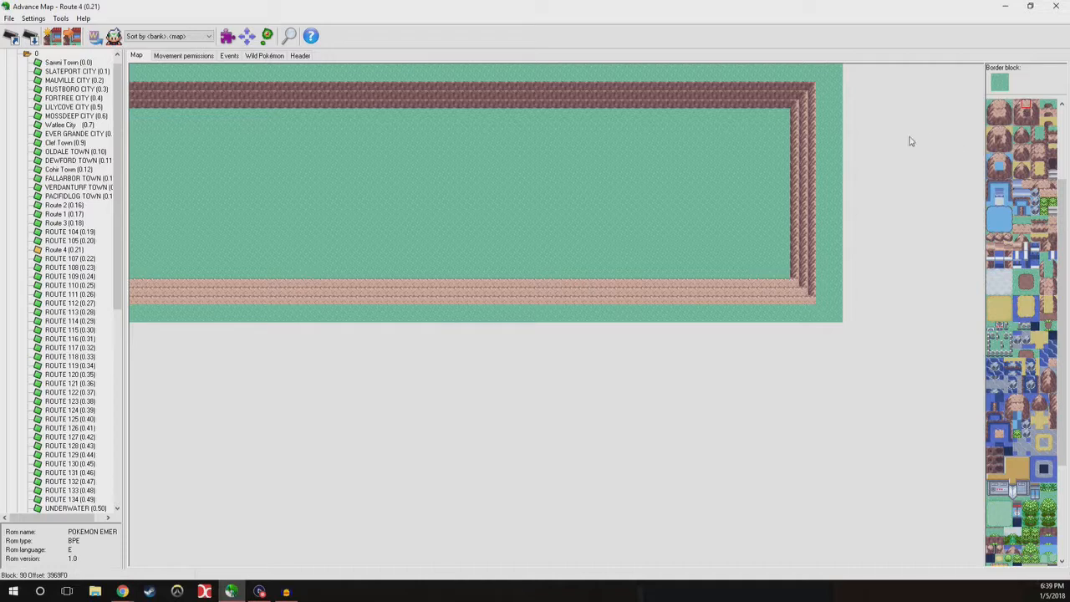
Rough out two freehand cliff outlines with a dark cliff tile: a hill rising from the southern wall and an outcrop hanging from the northern wall.
left_click(995, 109)
mouse_move(366, 286)
left_mouse_down()
mouse_move(387, 230)
mouse_move(687, 283)
left_mouse_up()
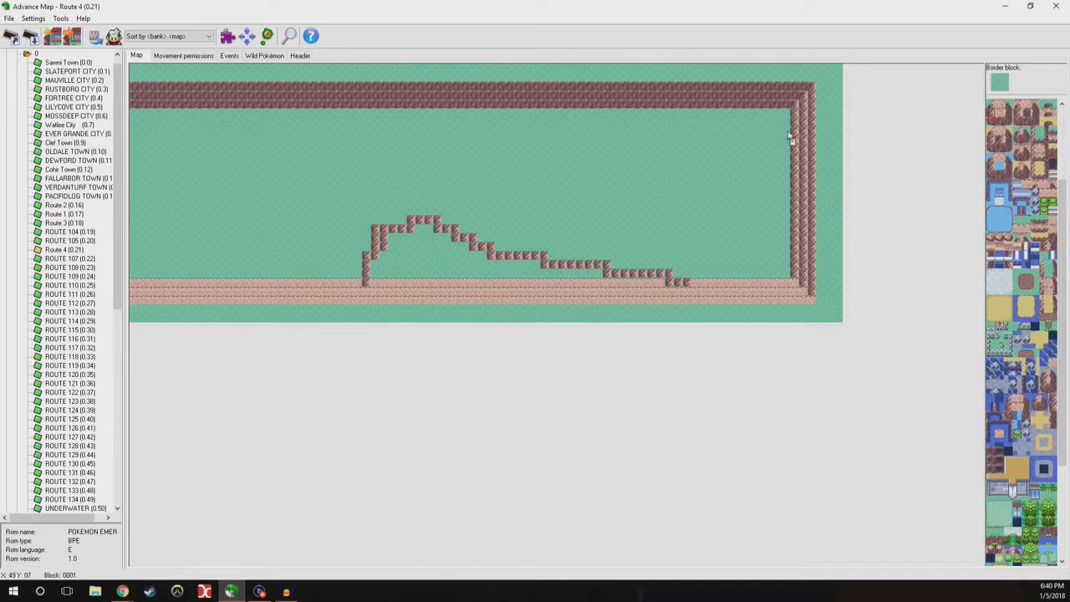
mouse_move(669, 110)
left_mouse_down()
mouse_move(617, 158)
mouse_move(529, 191)
mouse_move(504, 184)
mouse_move(520, 113)
left_mouse_up()
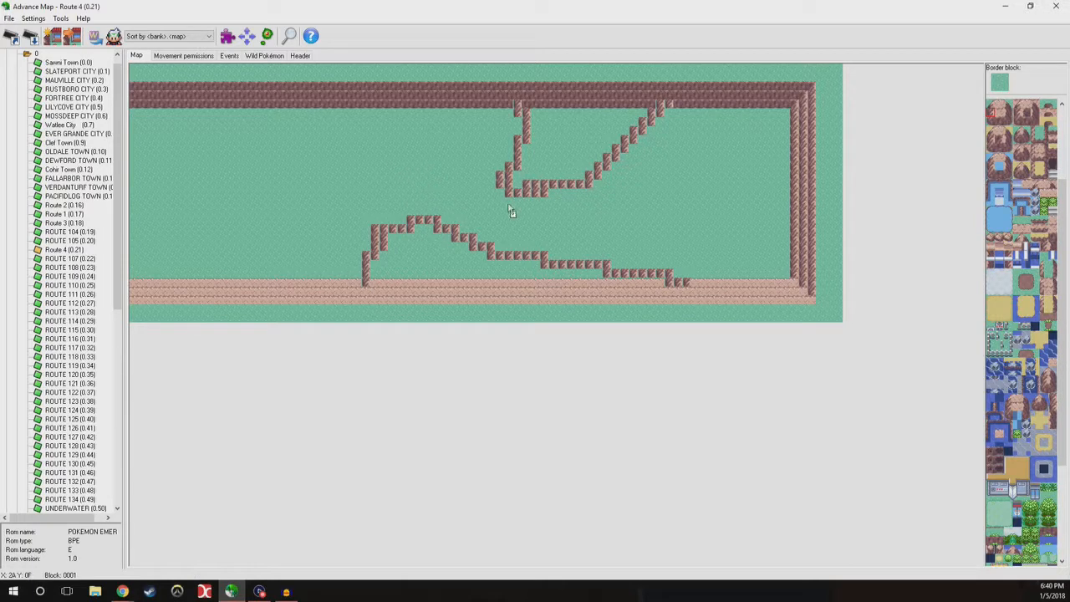
Rough out freehand dark cliff formations in the map's western half: a long middle band, a short row north of it and a small southwestern cluster.
mouse_move(415, 188)
left_mouse_down()
mouse_move(355, 186)
mouse_move(367, 165)
mouse_move(409, 179)
mouse_move(364, 176)
mouse_move(408, 179)
mouse_move(363, 176)
mouse_move(351, 189)
left_mouse_up()
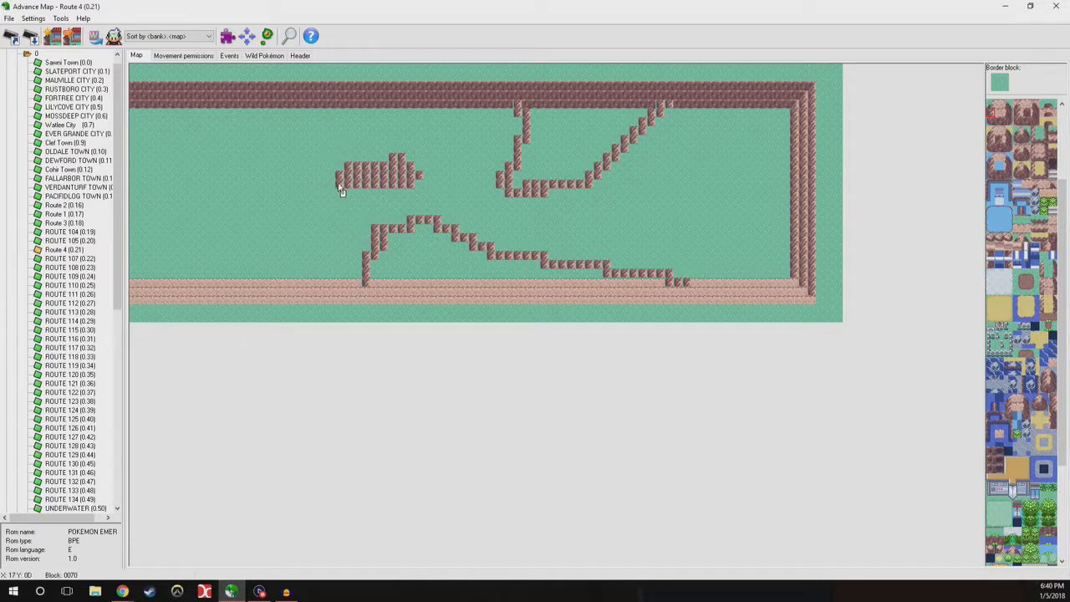
mouse_move(329, 197)
left_mouse_down()
mouse_move(305, 228)
mouse_move(256, 245)
mouse_move(276, 236)
mouse_move(283, 252)
left_mouse_up()
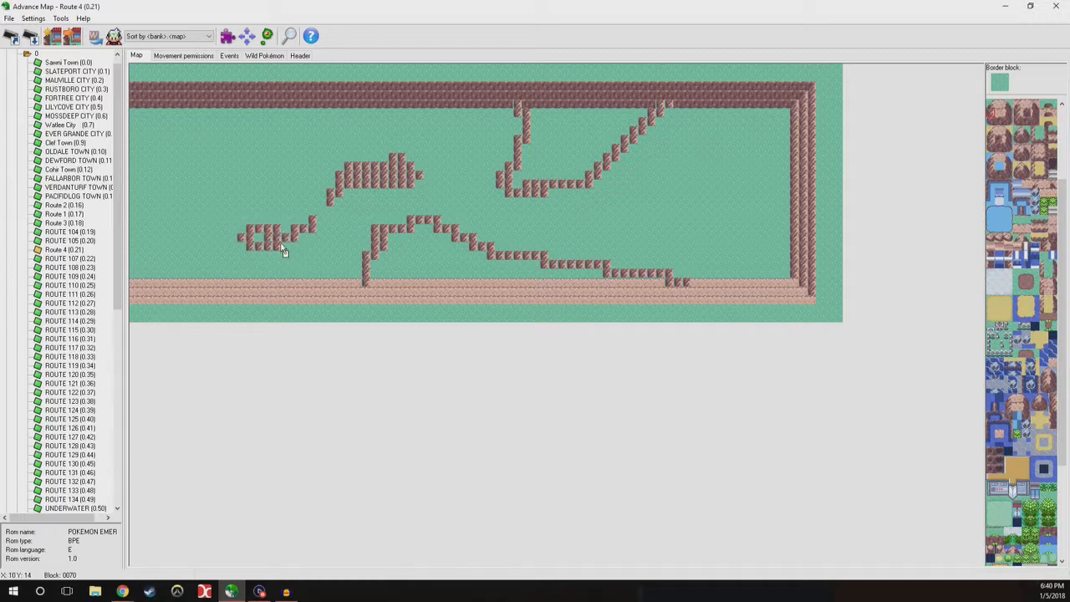
left_click(338, 140)
mouse_move(335, 139)
left_mouse_down()
mouse_move(298, 140)
mouse_move(339, 151)
left_mouse_up()
right_click(332, 156)
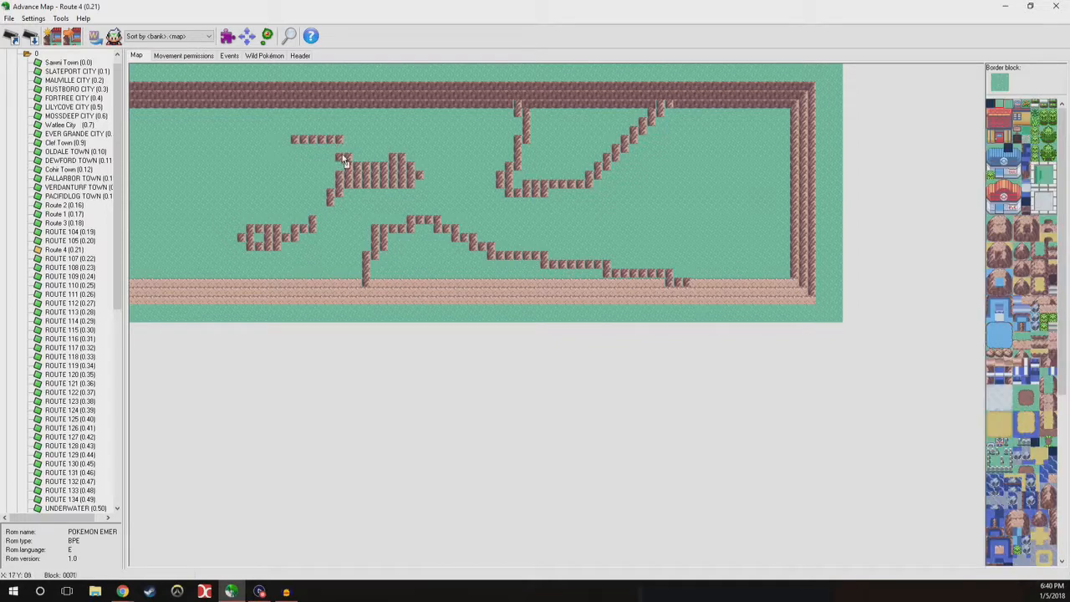
right_click(329, 148)
mouse_move(329, 147)
left_mouse_down()
mouse_move(334, 138)
mouse_move(292, 134)
mouse_move(266, 150)
left_mouse_up()
mouse_move(337, 182)
left_mouse_down()
mouse_move(261, 184)
mouse_move(336, 191)
mouse_move(262, 193)
mouse_move(318, 198)
left_mouse_up()
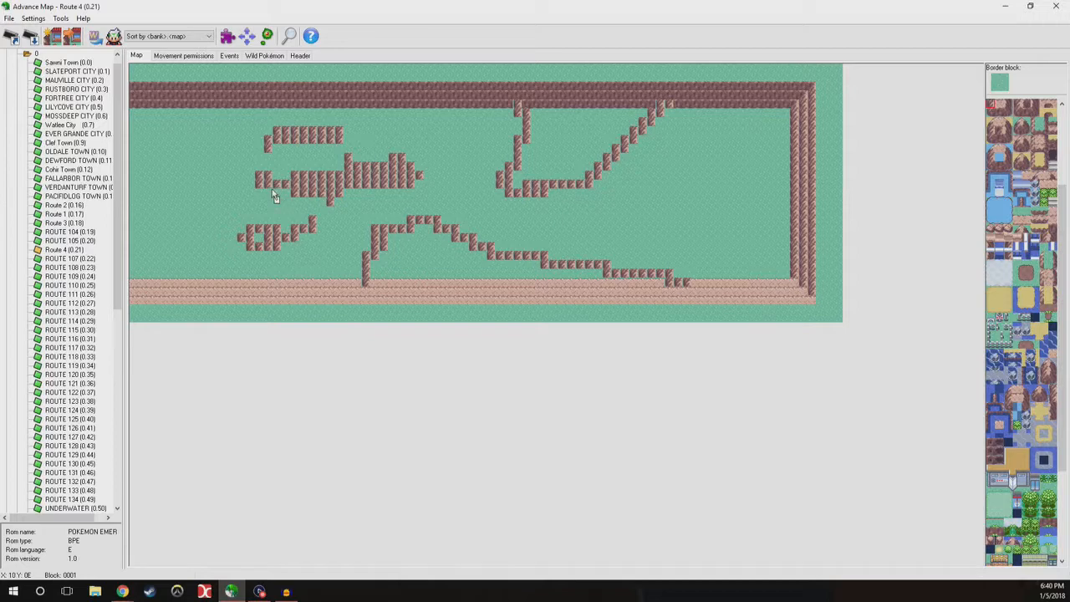
mouse_move(274, 195)
left_mouse_down()
mouse_move(260, 196)
mouse_move(294, 195)
mouse_move(277, 193)
left_mouse_up()
Restore the southern wall tile below the hill's western foot and place a rounded corner at the top of its western edge.
right_click(358, 284)
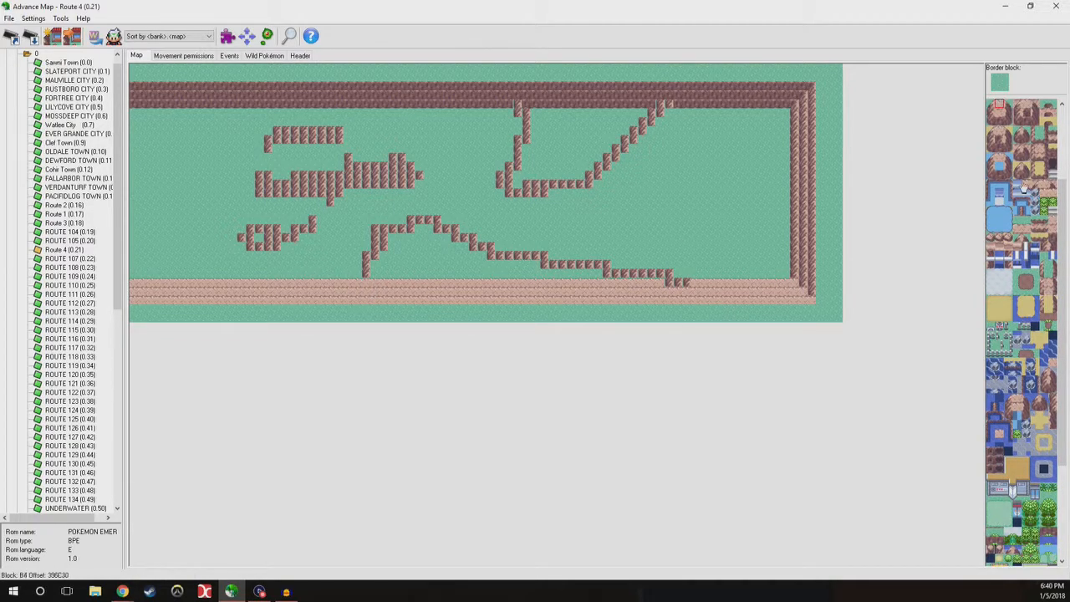
left_click(1020, 116)
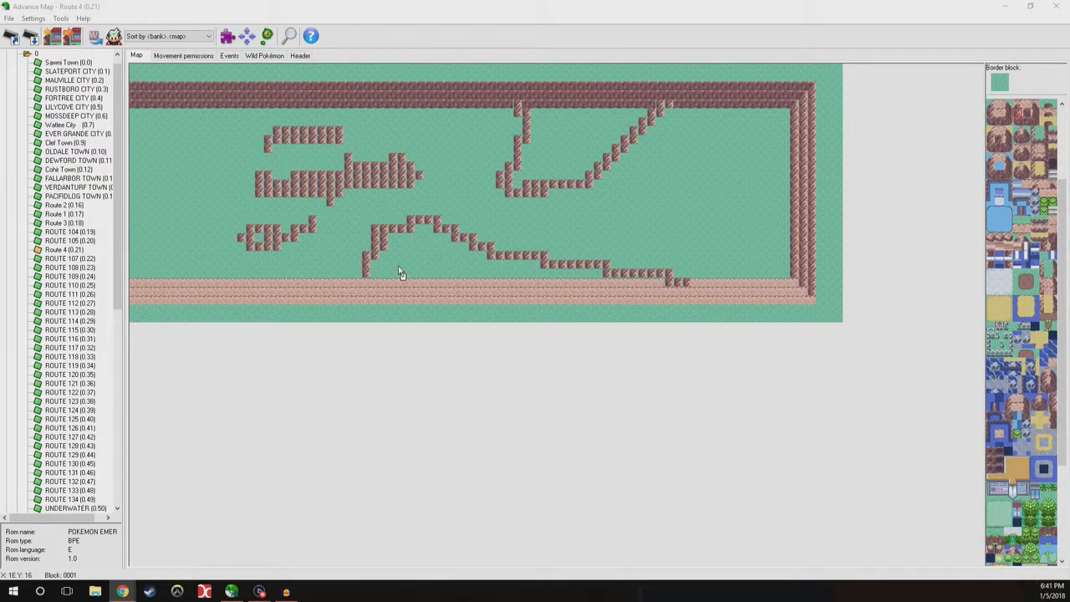
right_click(368, 262)
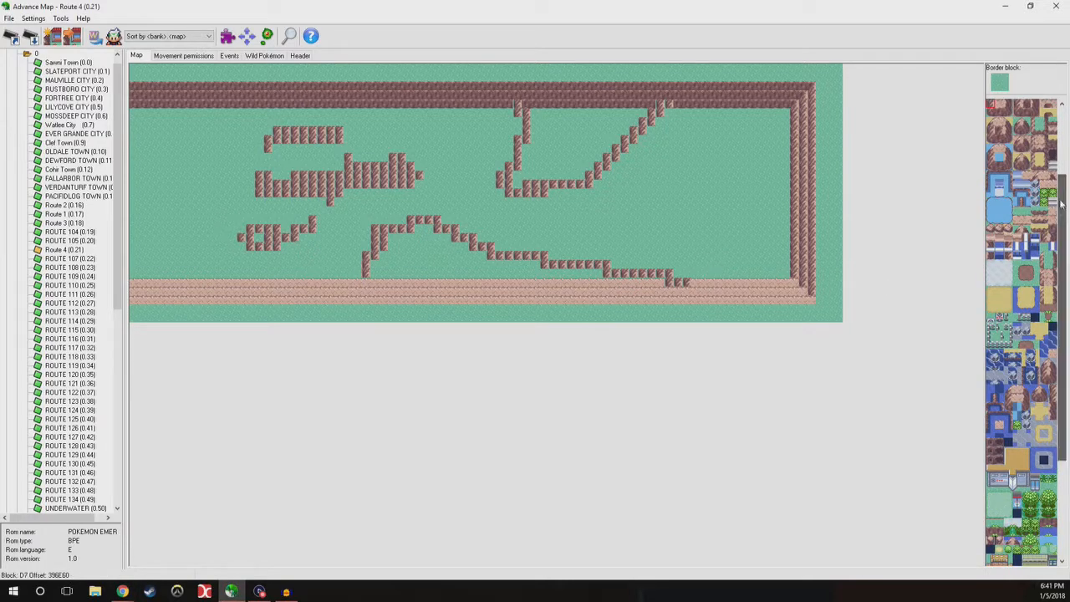
scroll(997, 155, "up", 1)
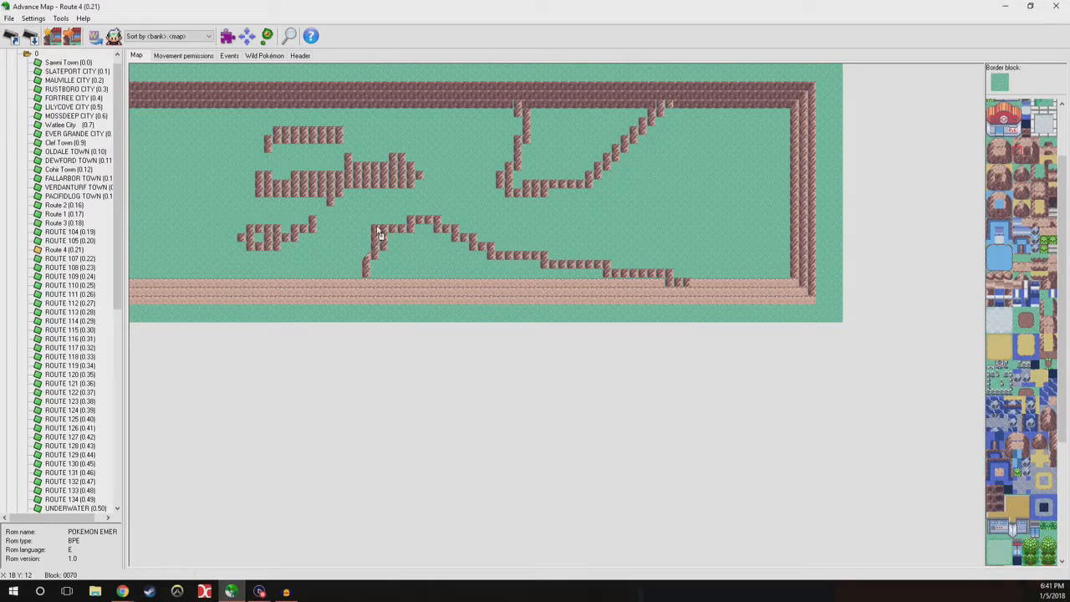
scroll(371, 252, "down", 1)
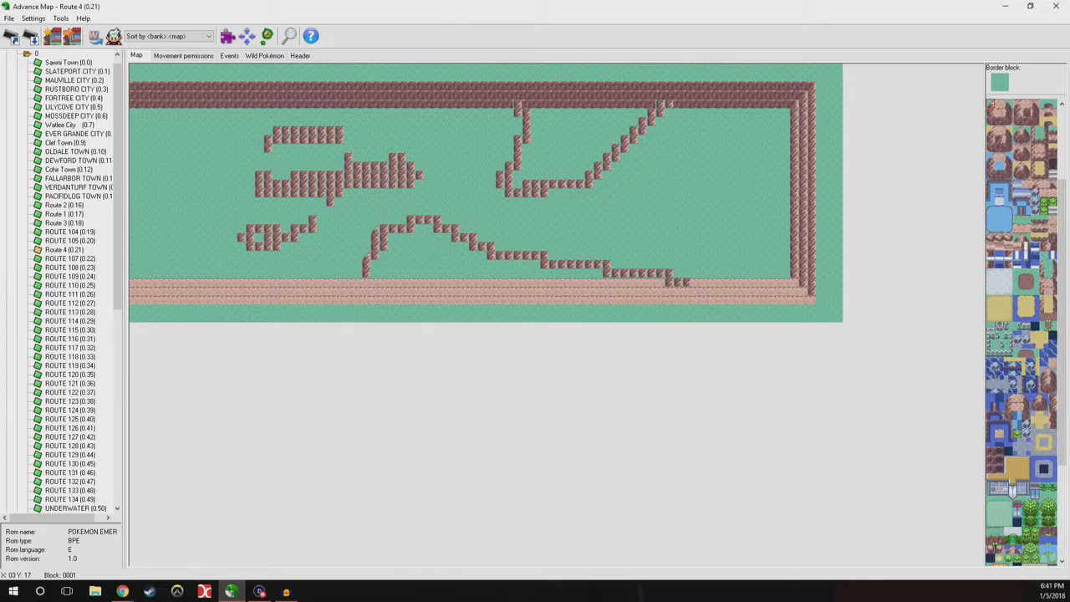
key("alt+Tab")
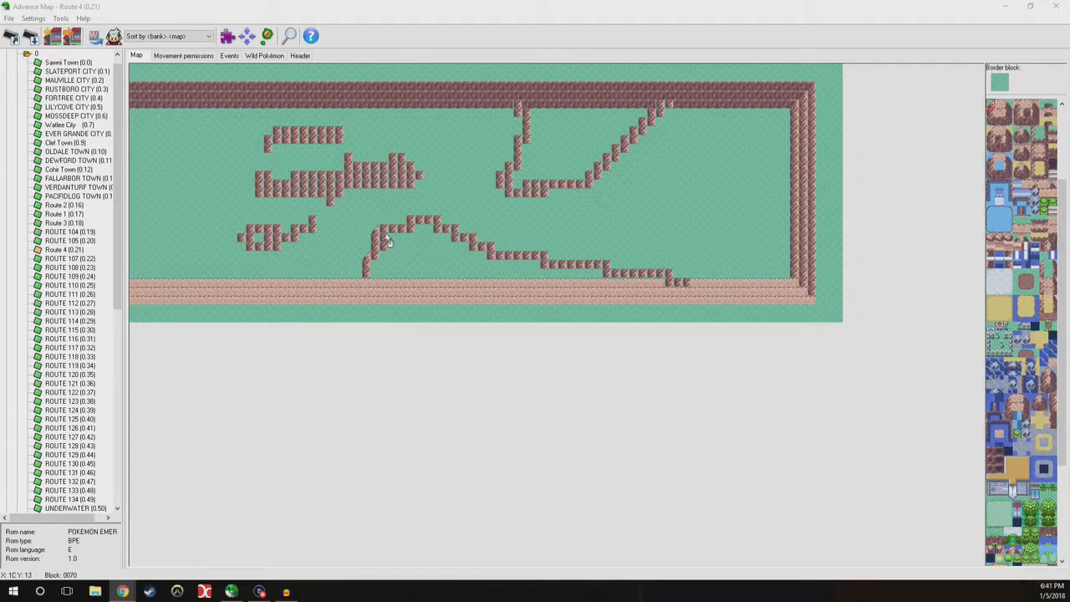
key("alt+Tab")
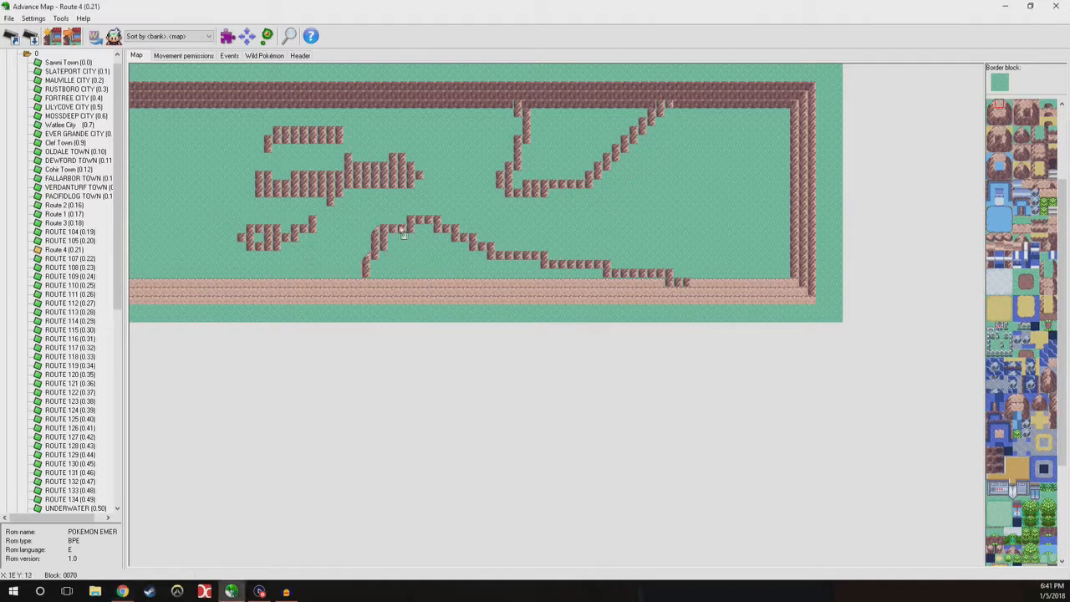
Paint a light top edge along the hill's western shoulder up to the crest.
left_click_drag(388, 232, 411, 238)
right_click(391, 236)
left_click_drag(390, 236, 408, 222)
scroll(378, 264, "down", 1)
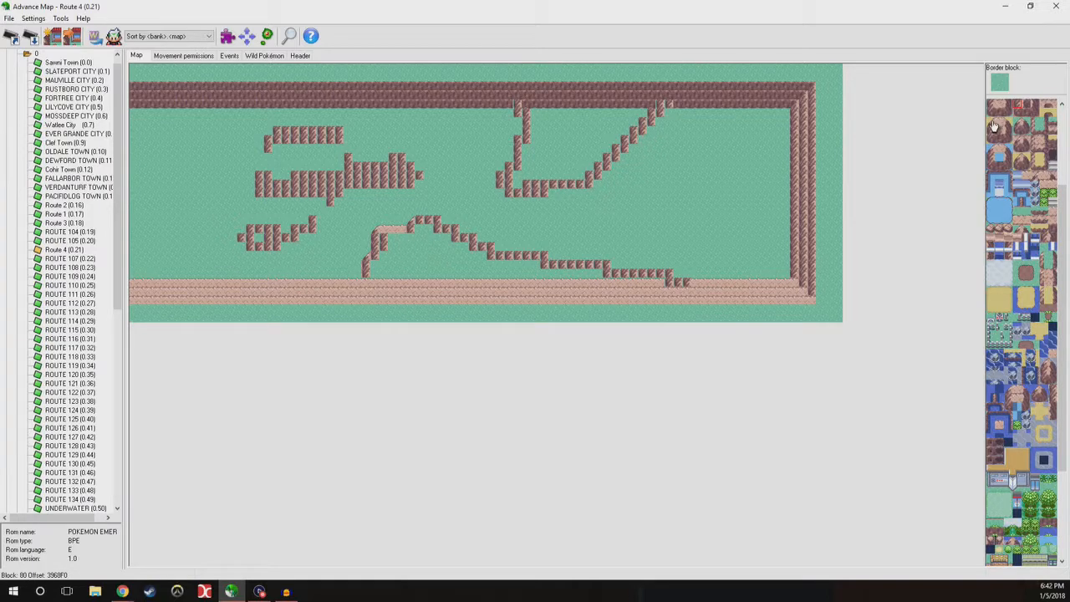
Fit the hill's western steps with joining corner tiles and start a light cliff row at its western base.
scroll(1062, 186, "up", 1)
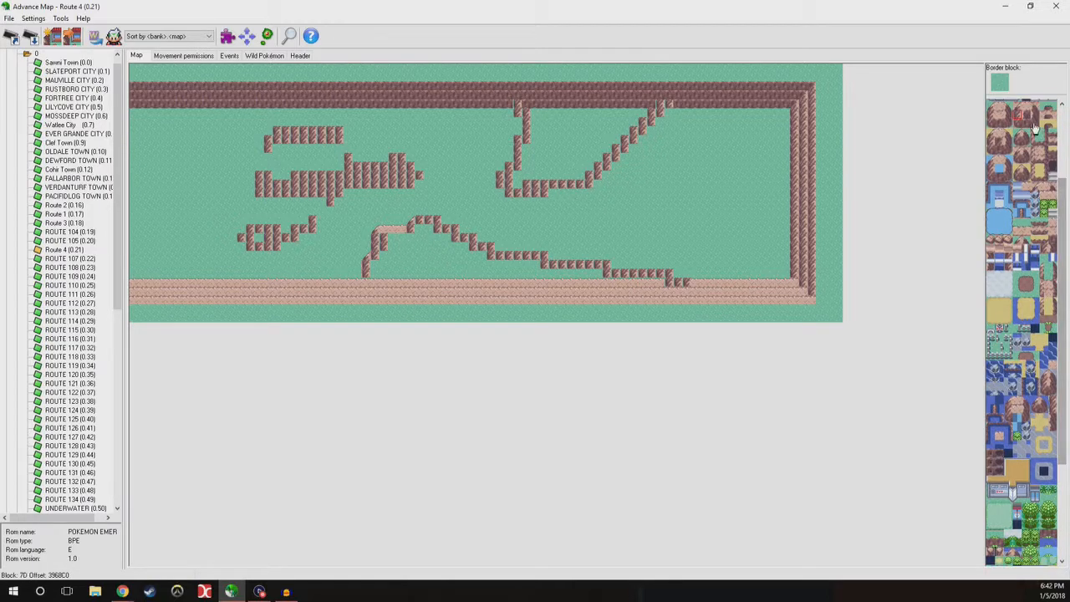
left_click(997, 113)
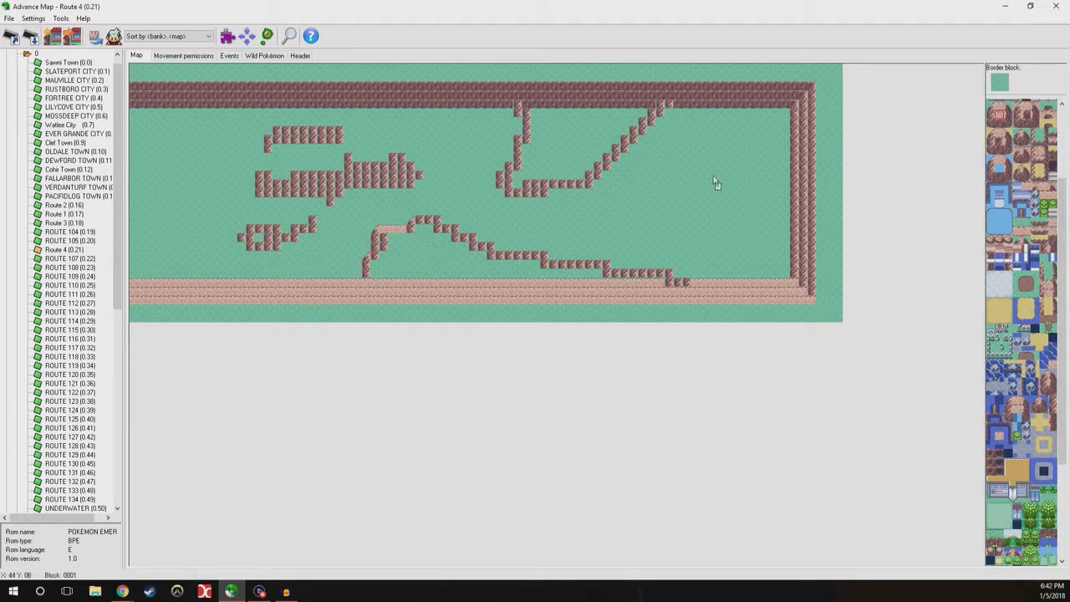
left_click(412, 231)
left_click(376, 256)
left_click_drag(374, 265, 393, 274)
Repair the southern wall at the hill's eastern foot and fill the hill's lowest row with light cliff tiles.
right_click(404, 295)
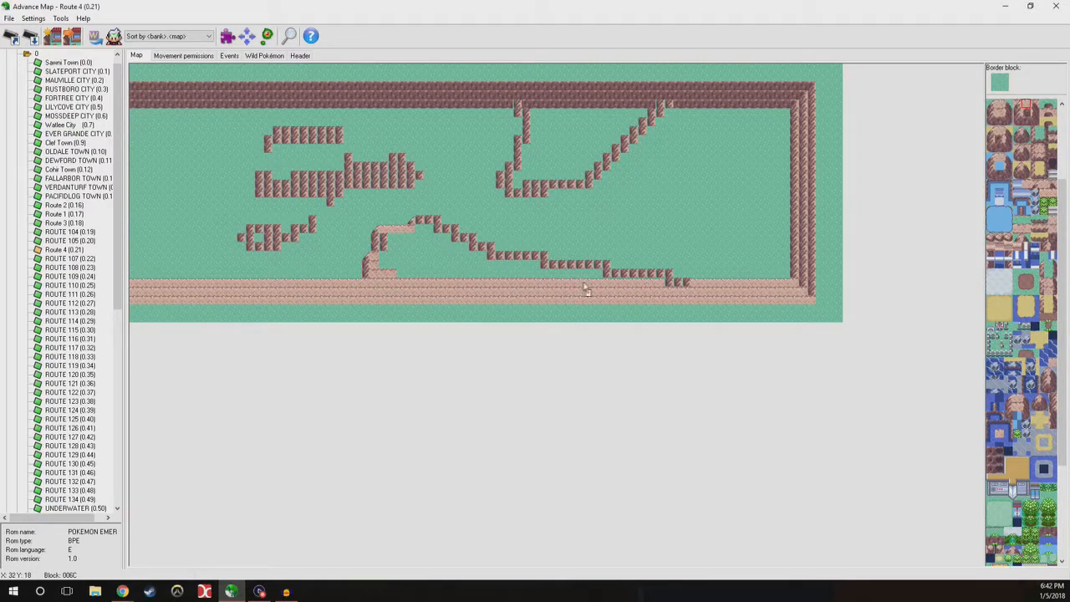
left_click(677, 286)
left_click_drag(640, 282, 619, 283)
right_click(397, 282)
left_click_drag(396, 282, 608, 282)
mouse_move(509, 275)
left_mouse_down()
mouse_move(470, 276)
mouse_move(487, 283)
left_mouse_up()
right_click(453, 283)
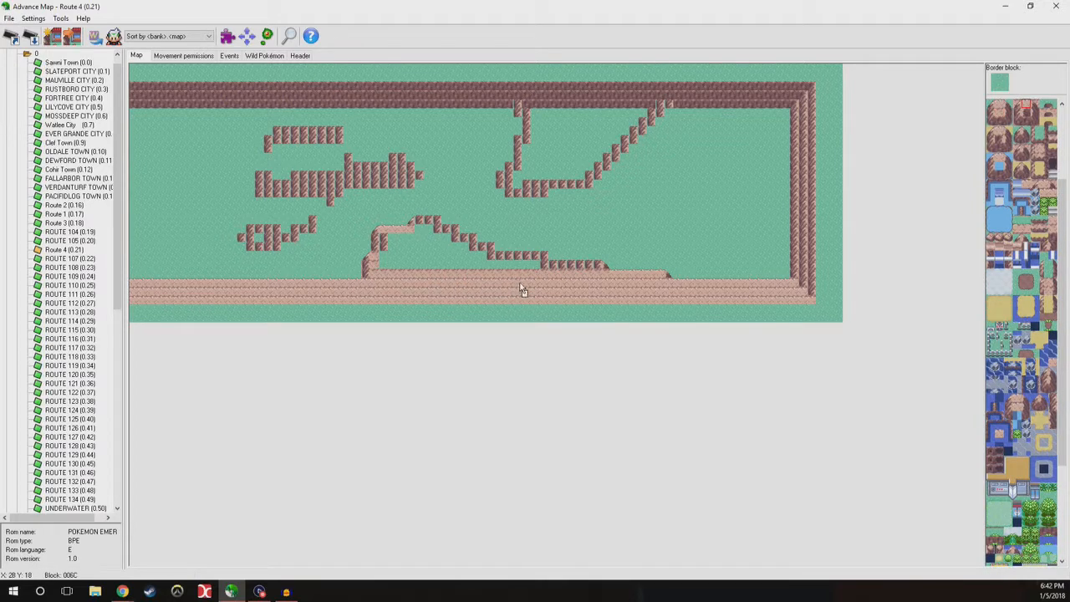
Fill the hill's remaining grass interior with light cliff tiles.
right_click(522, 276)
mouse_move(543, 269)
left_mouse_down()
mouse_move(403, 276)
mouse_move(381, 270)
mouse_move(404, 256)
mouse_move(388, 241)
mouse_move(426, 235)
mouse_move(407, 256)
mouse_move(417, 265)
left_mouse_up()
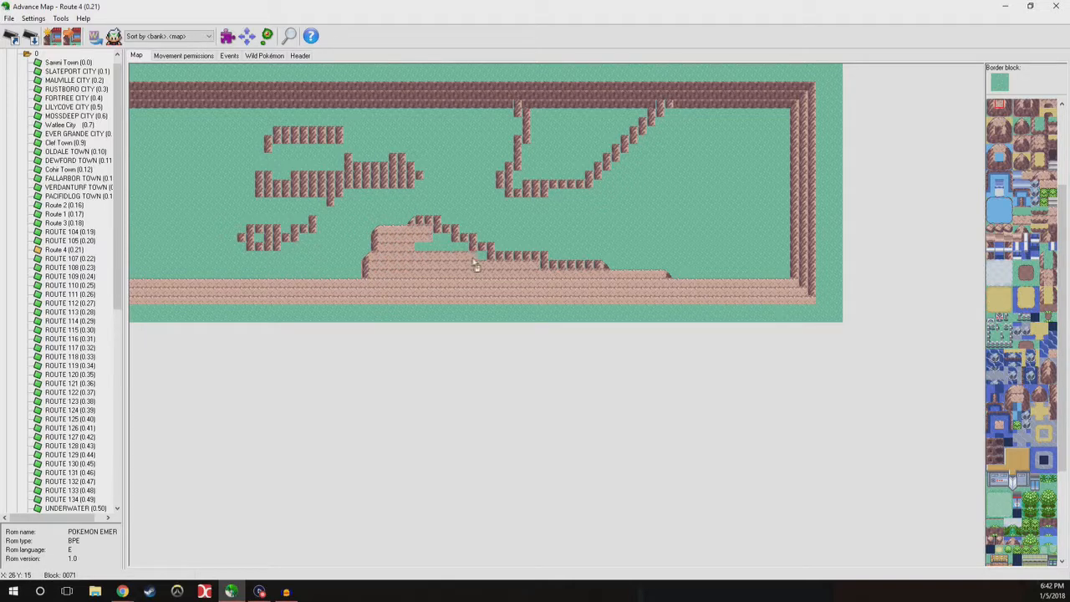
mouse_move(426, 251)
left_mouse_down()
mouse_move(443, 244)
mouse_move(459, 263)
mouse_move(473, 246)
left_mouse_up()
Cap the hill's crest with light top-edge tiles and fit the first step of its eastern slope.
right_click(401, 228)
left_click(419, 223)
left_click(431, 222)
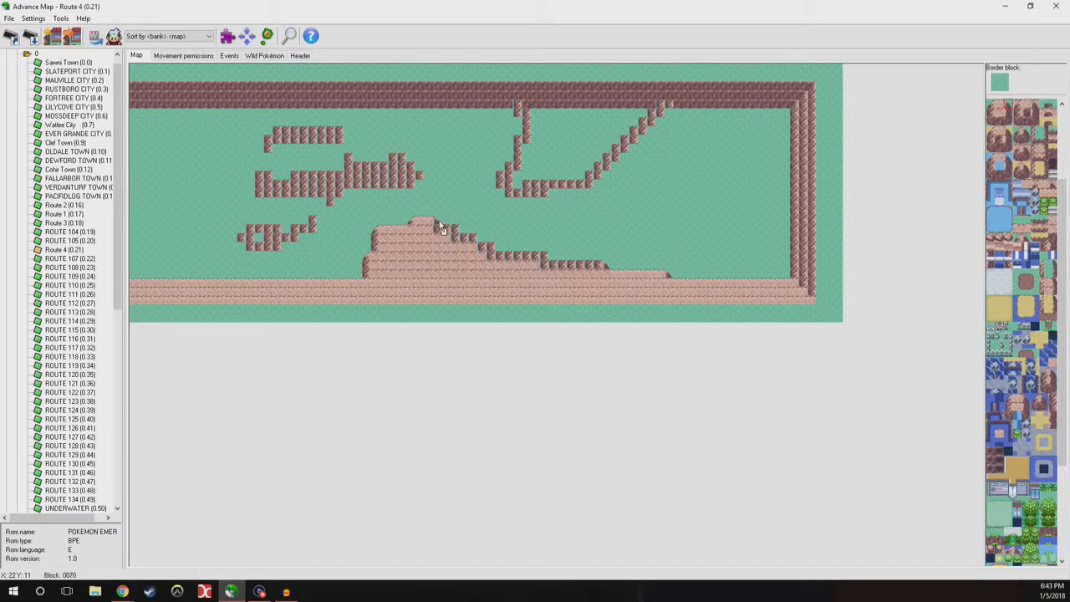
right_click(398, 226)
right_click(430, 231)
left_click(434, 231)
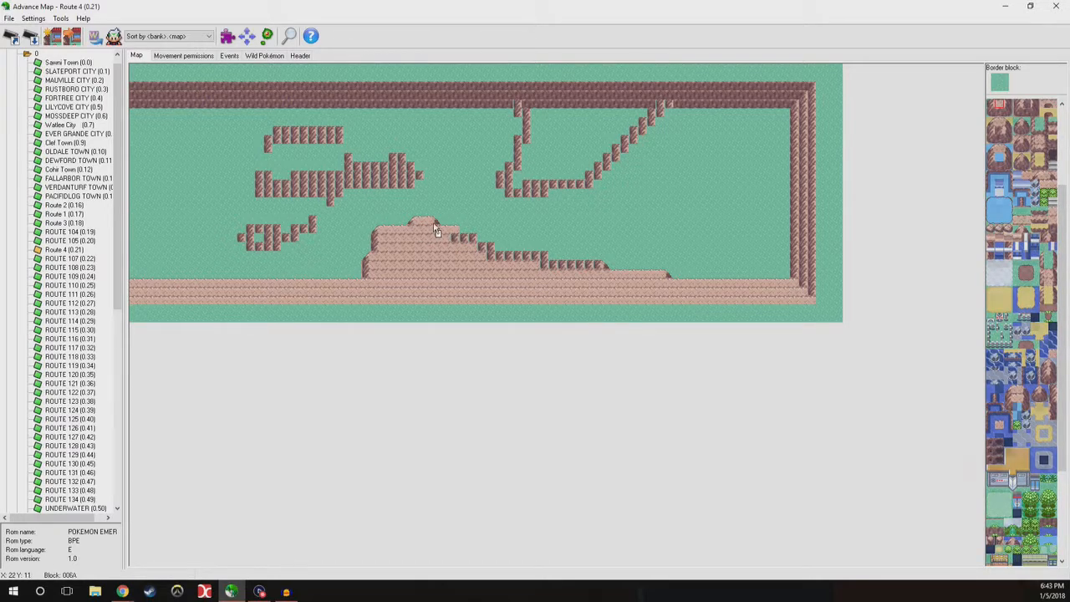
right_click(433, 222)
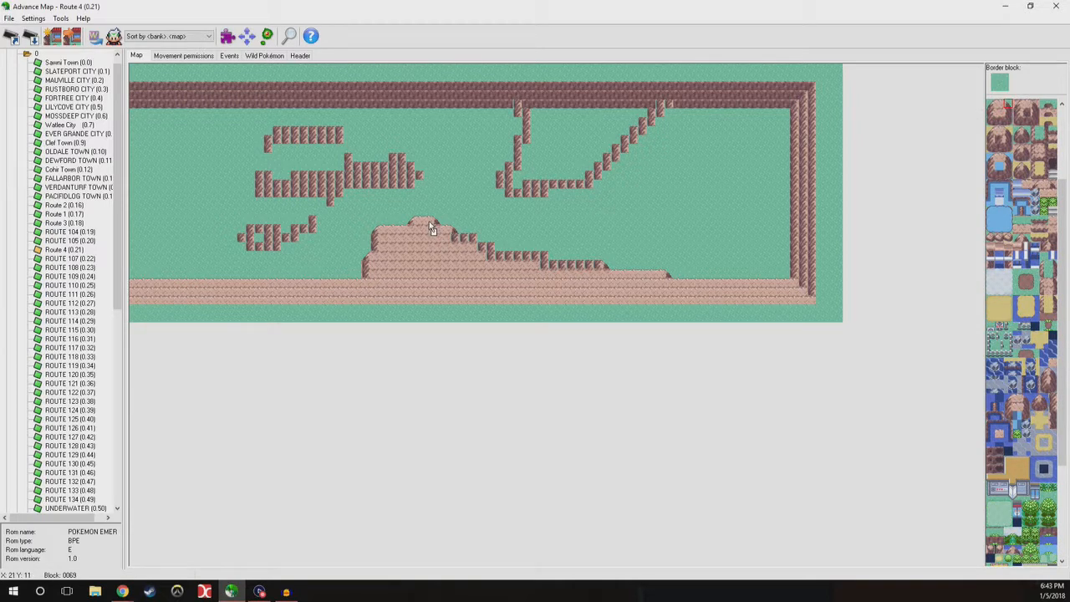
right_click(438, 244)
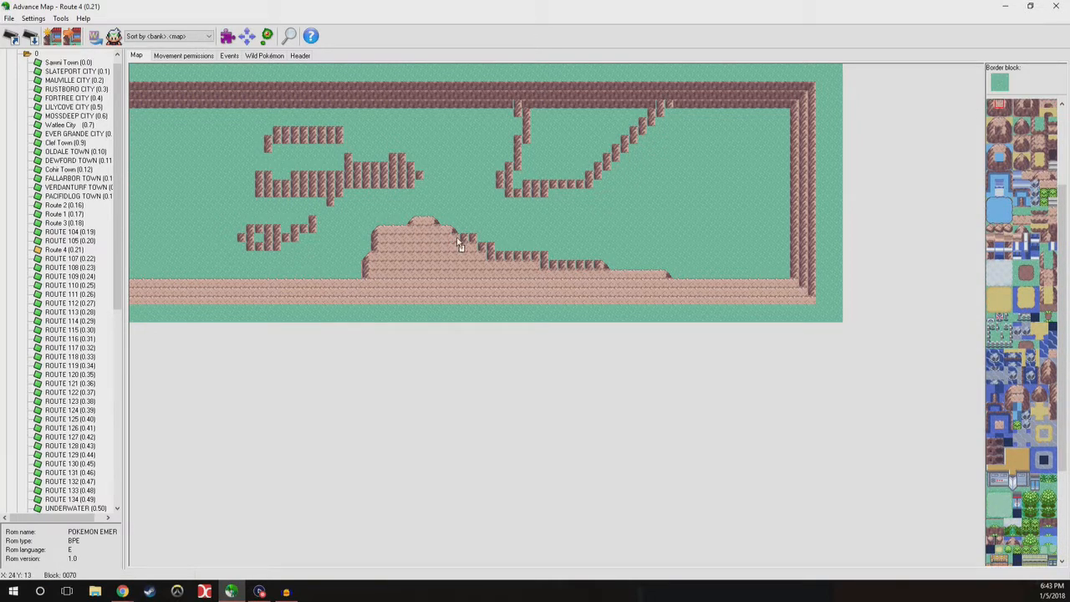
Replace the dark tiles on the middle steps of the hill's eastern slope with light top edges and rounded corners.
right_click(401, 234)
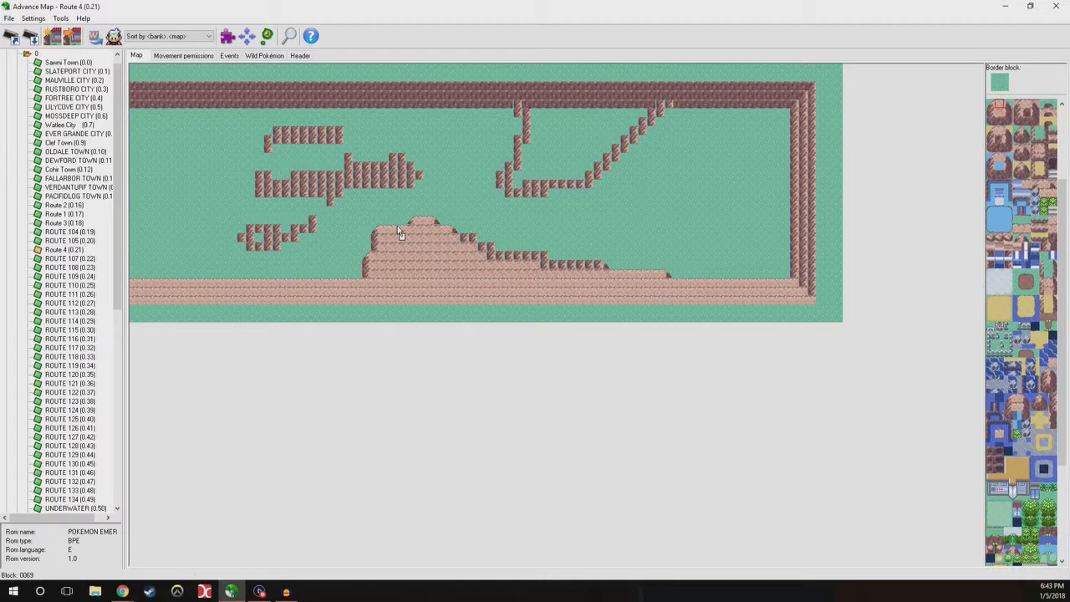
left_click(471, 239)
right_click(435, 223)
left_click(484, 246)
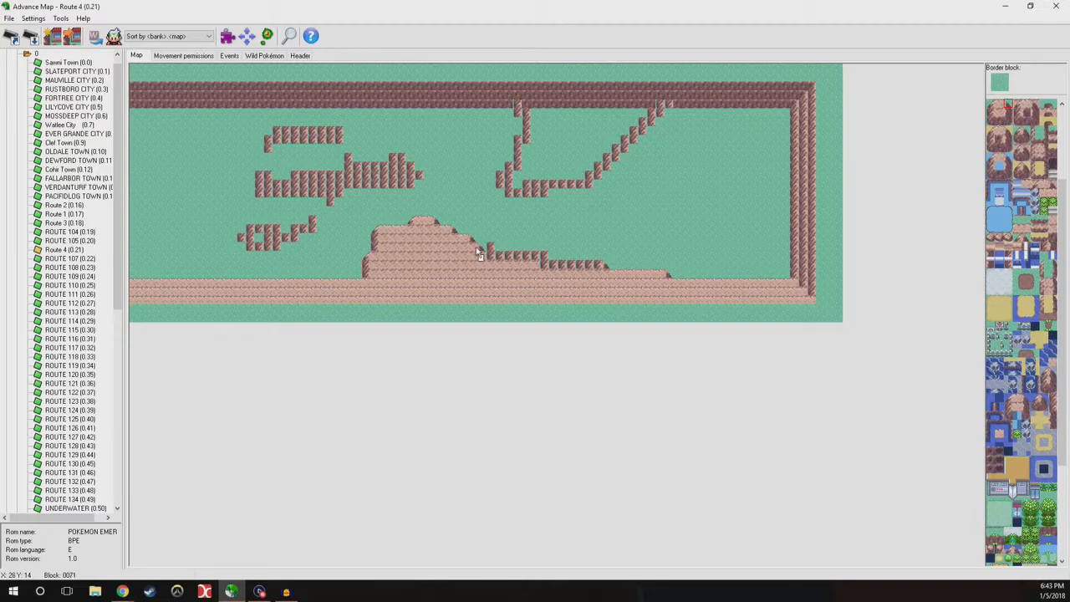
right_click(476, 251)
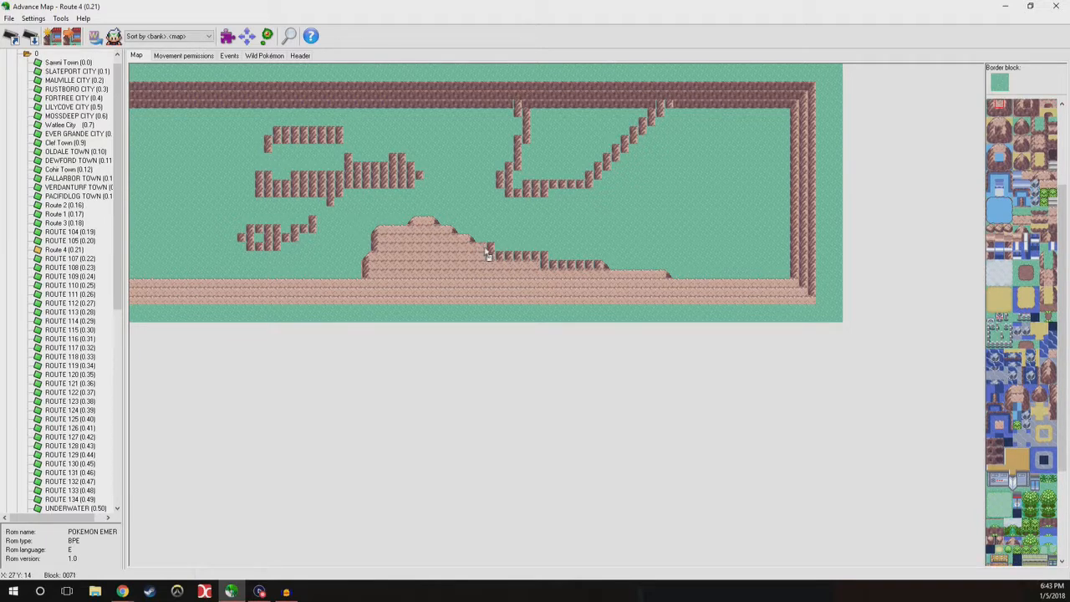
right_click(400, 228)
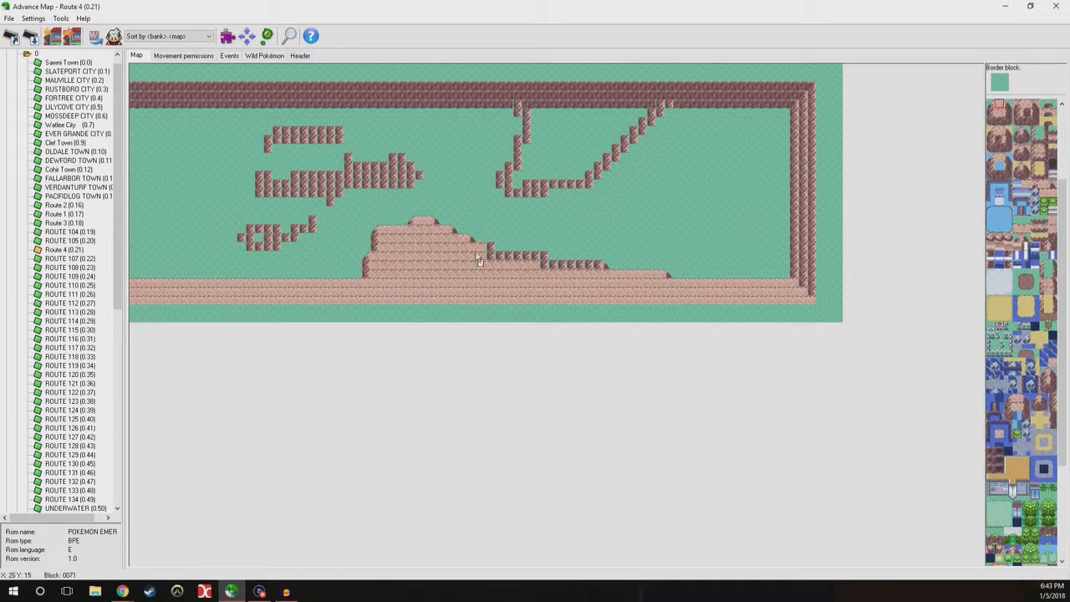
right_click(436, 223)
left_click(490, 248)
right_click(483, 257)
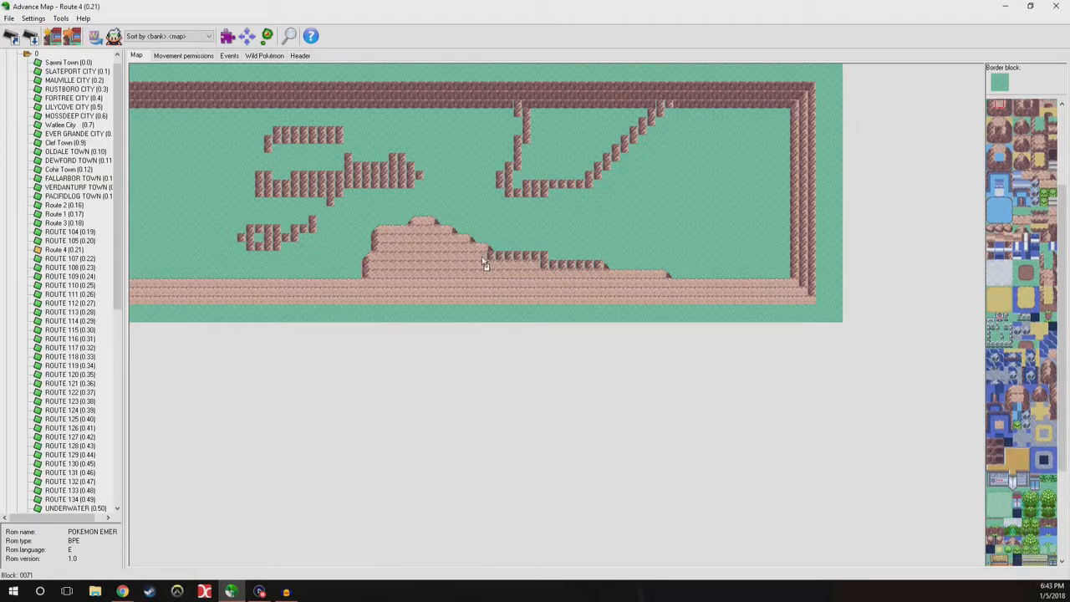
Convert the two long lower ledges of the hill's eastern slope to light cliff edges joined to the interior.
right_click(444, 237)
left_click_drag(501, 254, 525, 258)
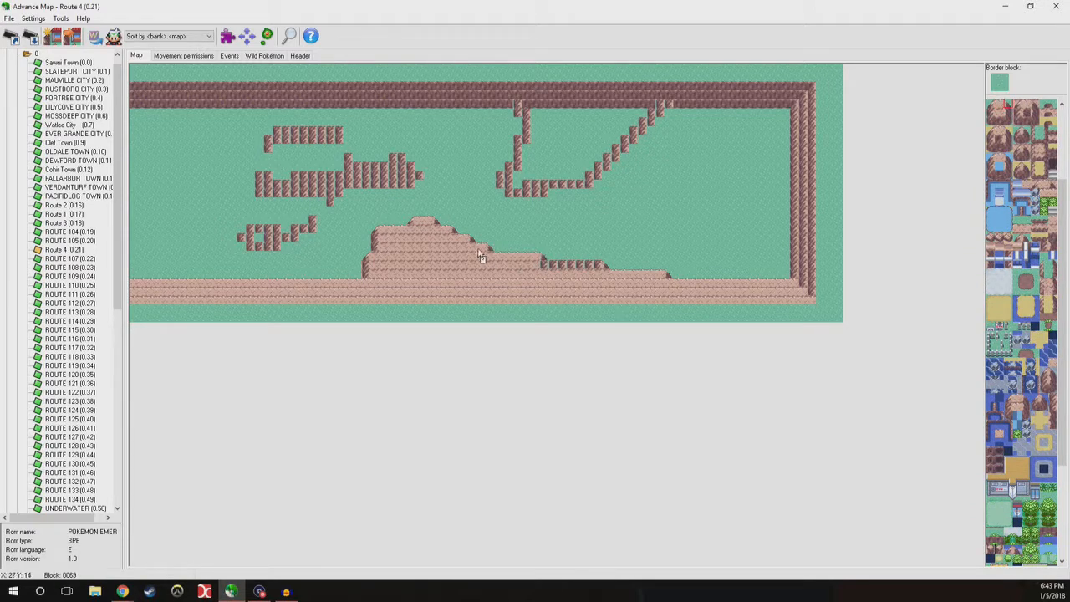
right_click(485, 256)
left_click_drag(545, 265, 590, 267)
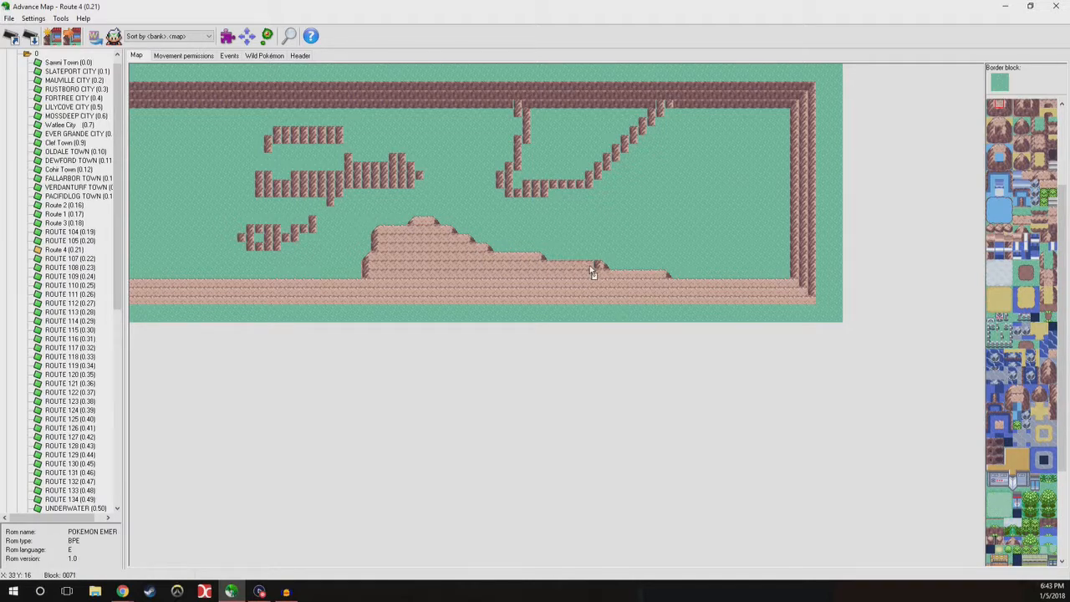
right_click(535, 260)
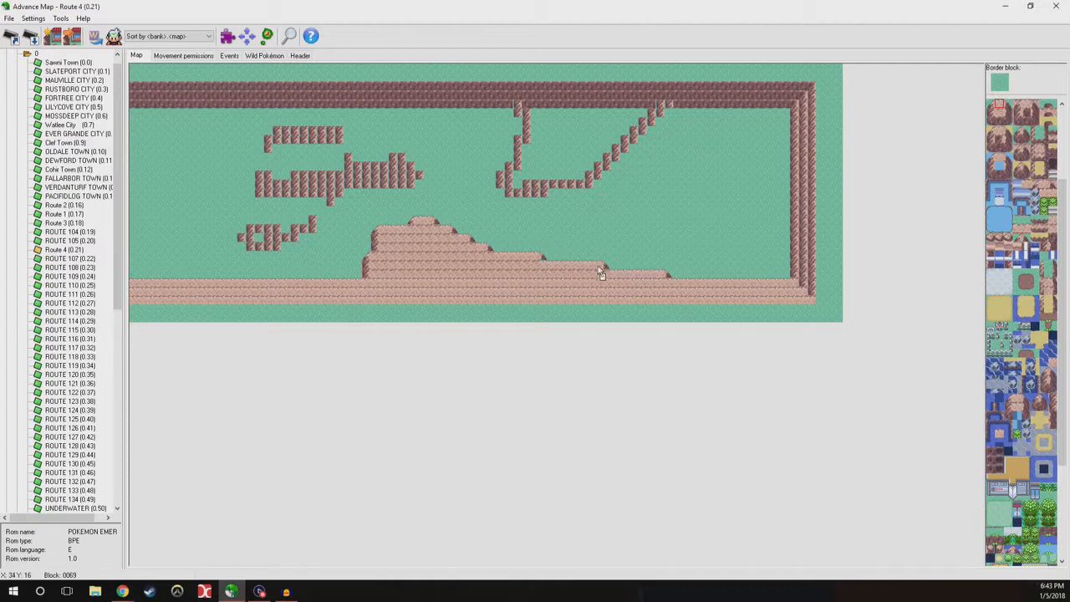
right_click(542, 270)
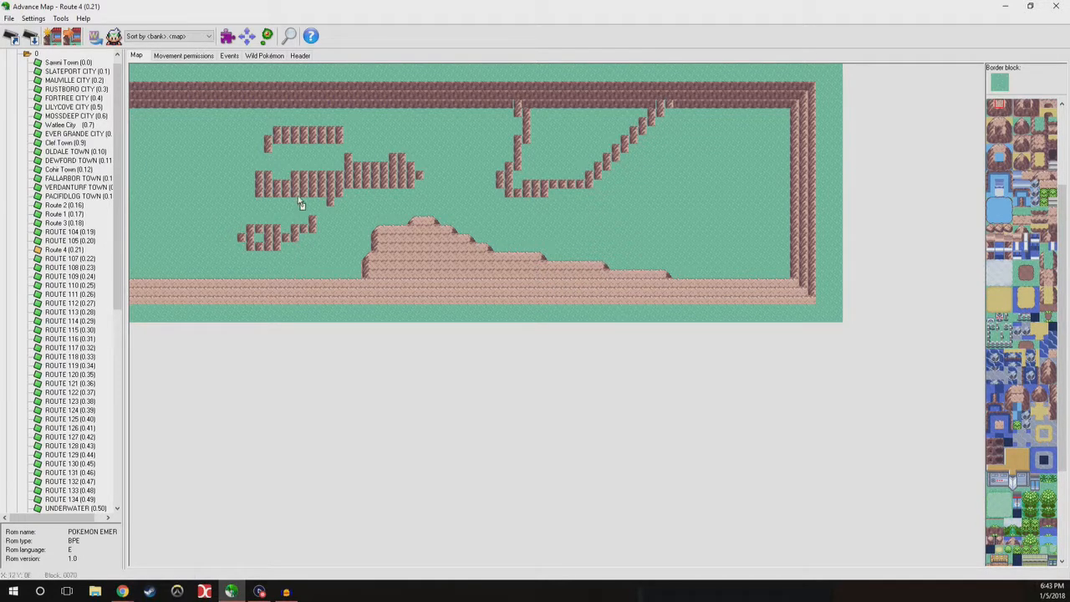
Scatter single small rock tiles across the light cliff rows of the southern hill.
key("alt+Tab")
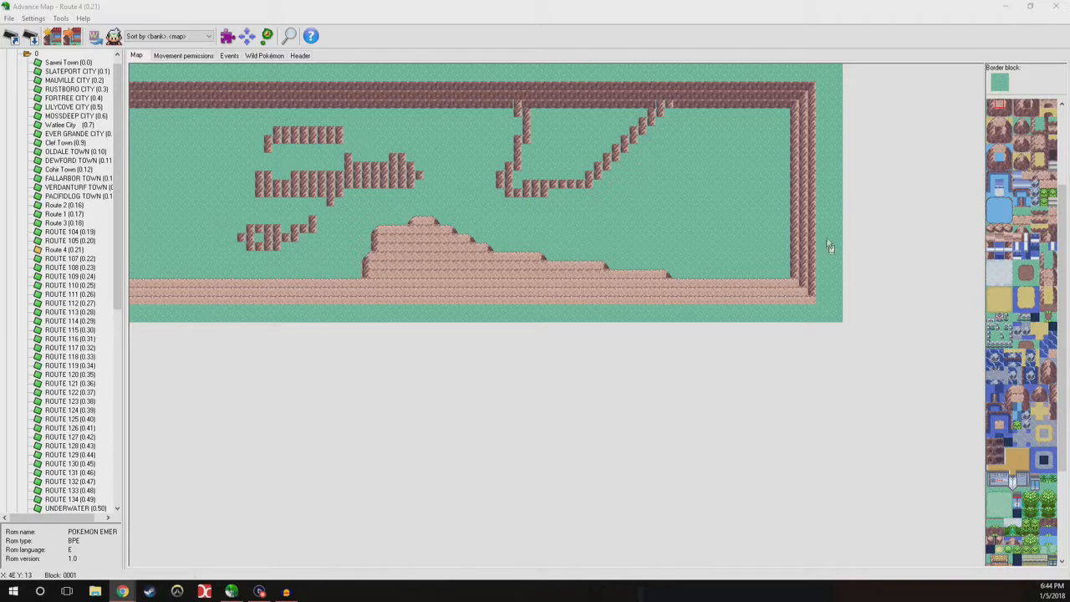
left_click(1006, 231)
left_click(1000, 230)
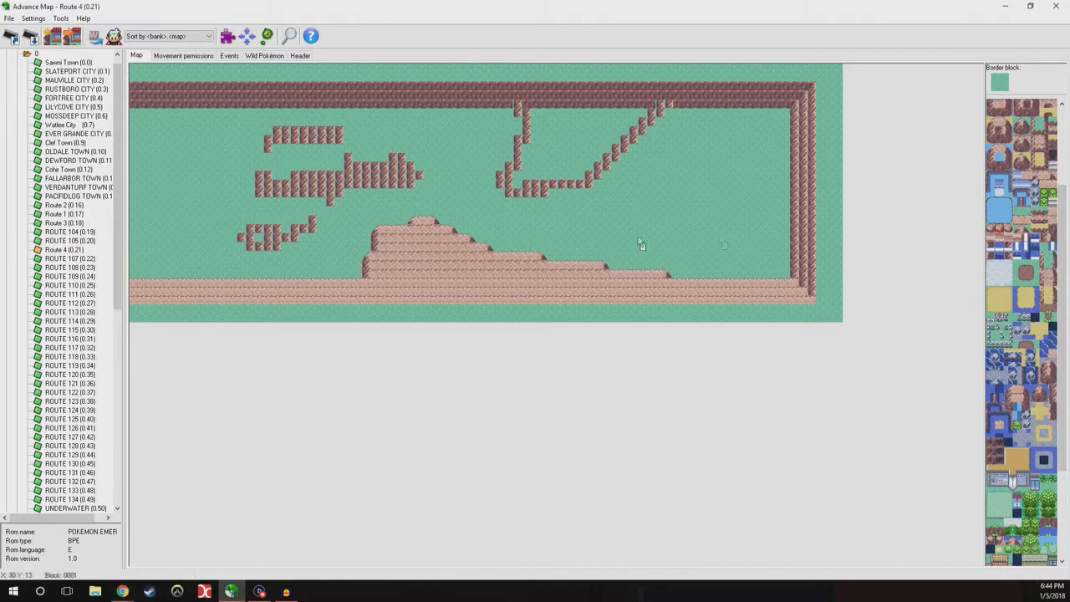
left_click(430, 265)
left_click(463, 266)
left_click(491, 273)
left_click(428, 247)
left_click(411, 265)
left_click(562, 273)
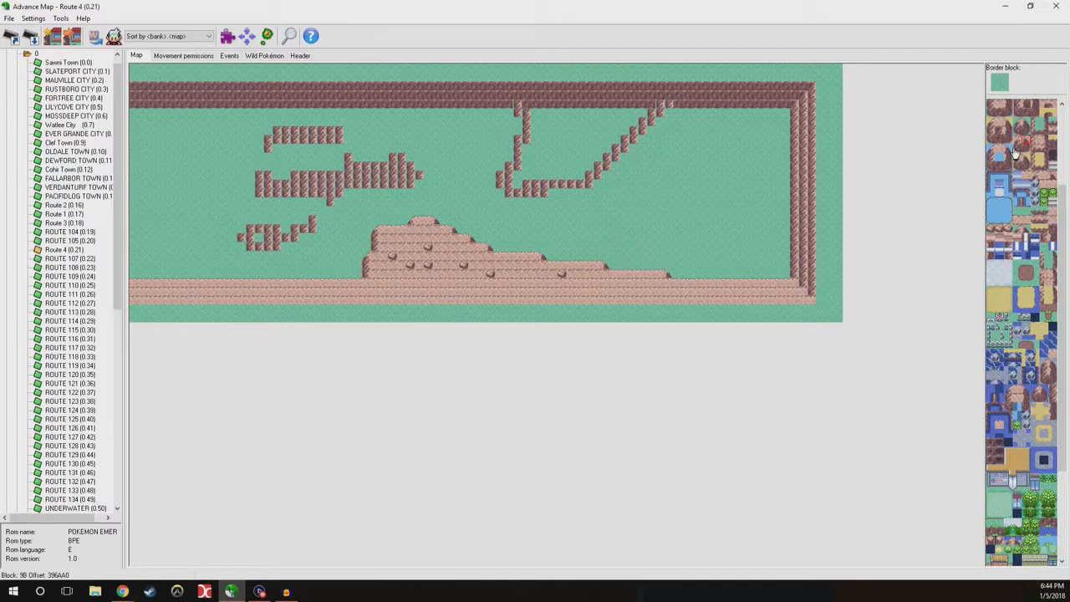
Place three large dark boulders on the southern hill, among the small rocks of its light cliff rows.
right_click_drag(1018, 142, 1026, 149)
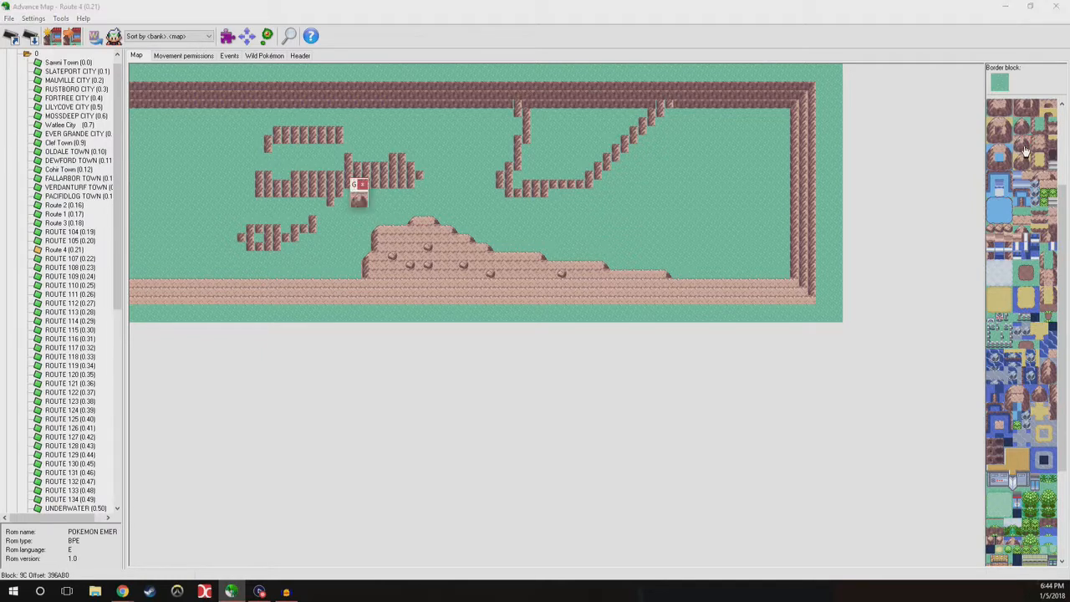
left_click(446, 265)
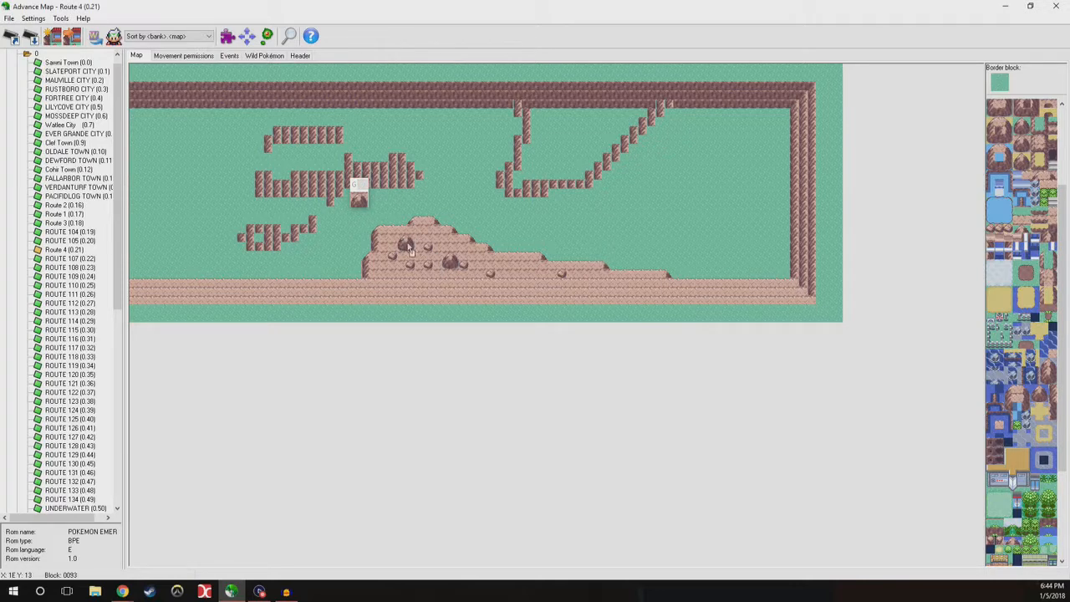
left_click(513, 270)
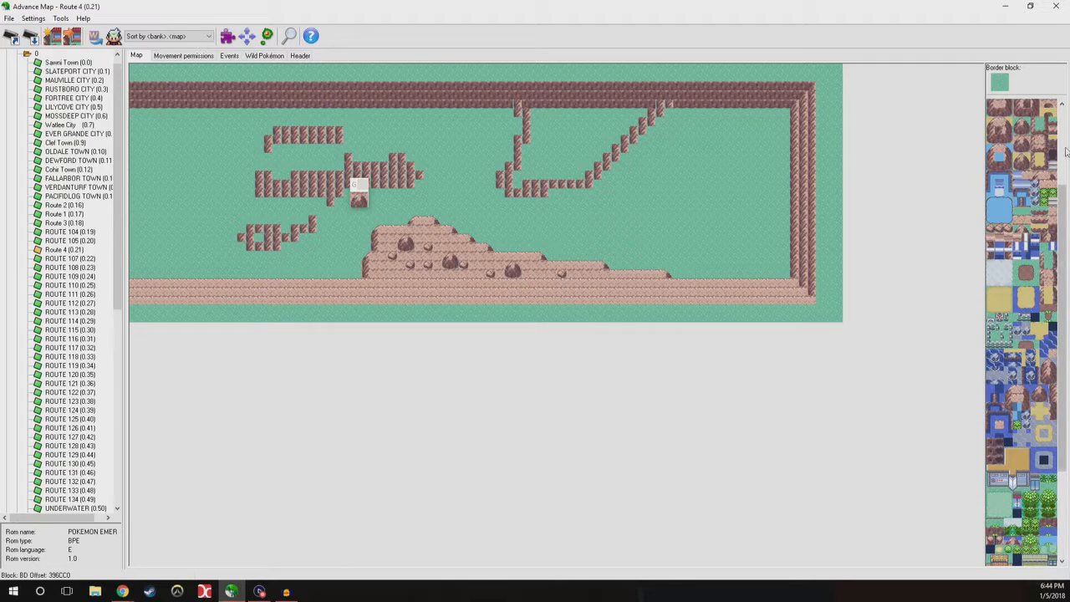
Build a wide dark rock outcrop with rounded ends and copy it one row lower, beside the hill's easternmost large boulder.
scroll(1060, 187, "up", 1)
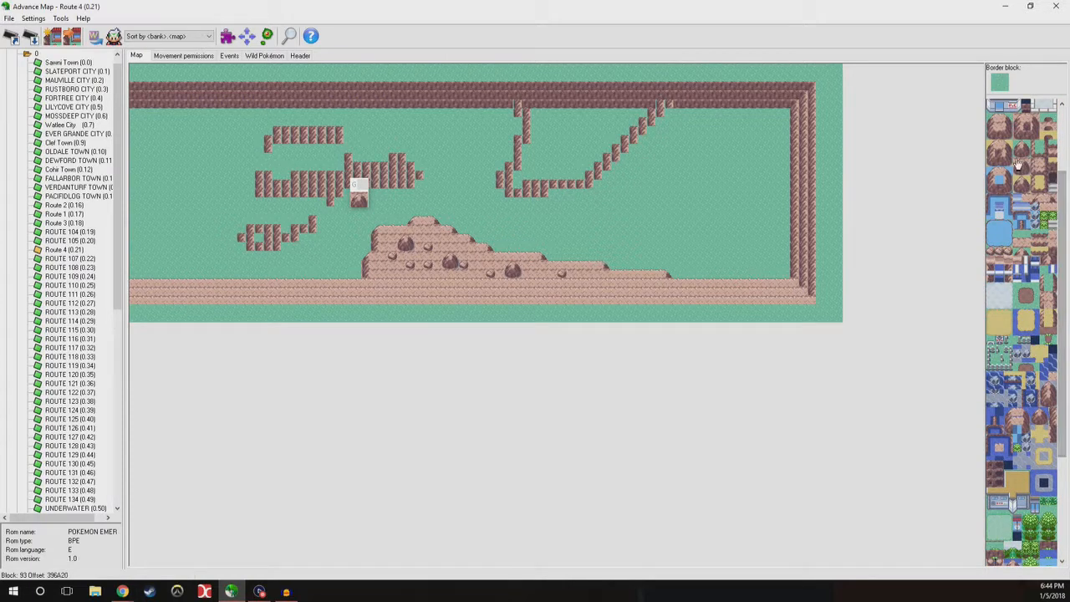
left_click(1027, 122)
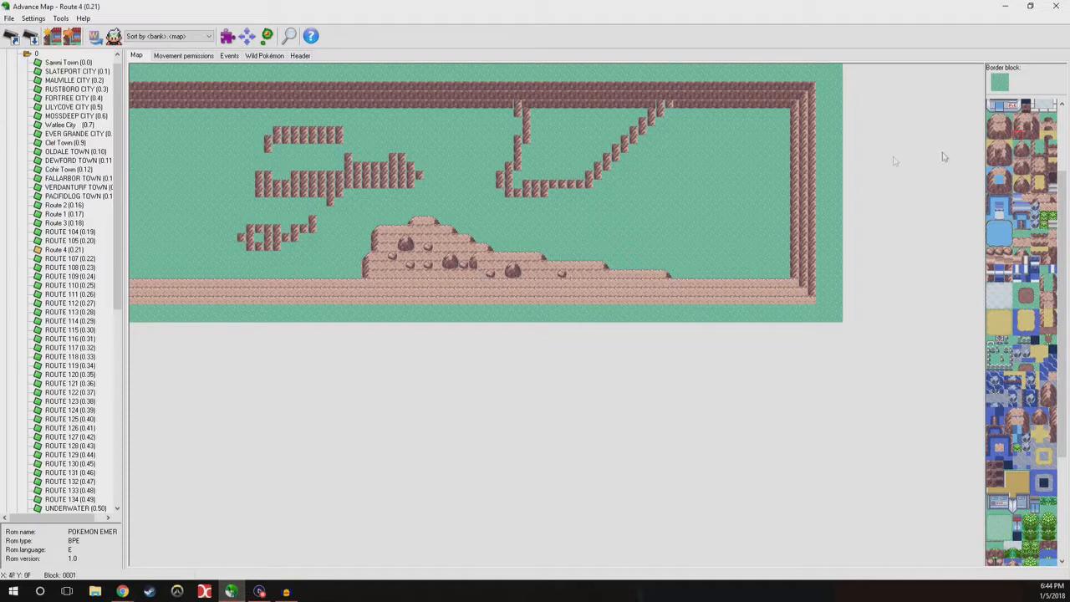
left_click(495, 268)
left_click(500, 264)
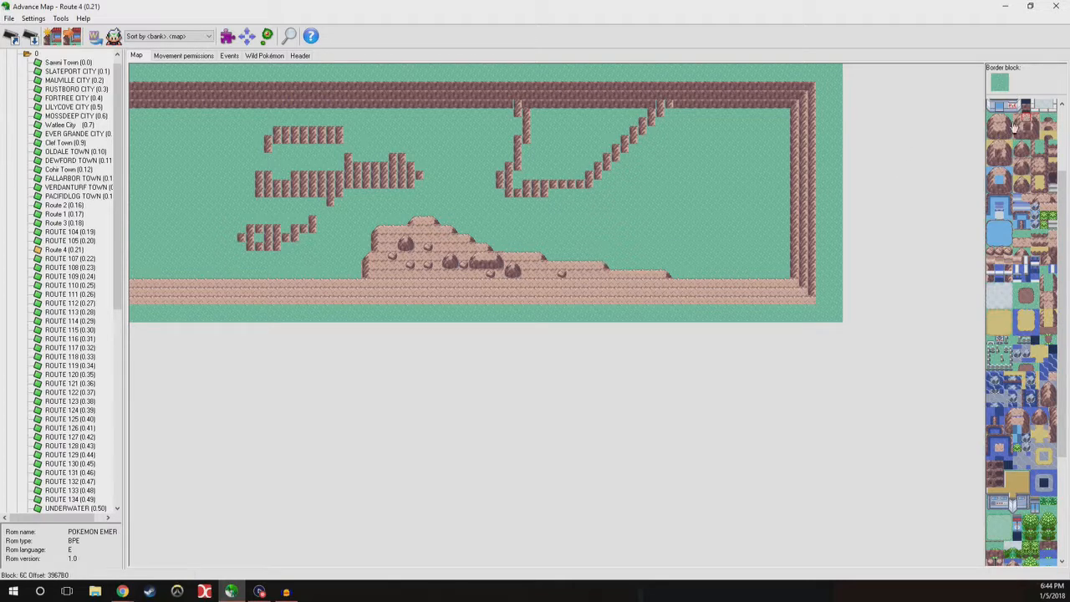
left_click(492, 262)
left_click_drag(471, 259, 498, 262, "ctrl")
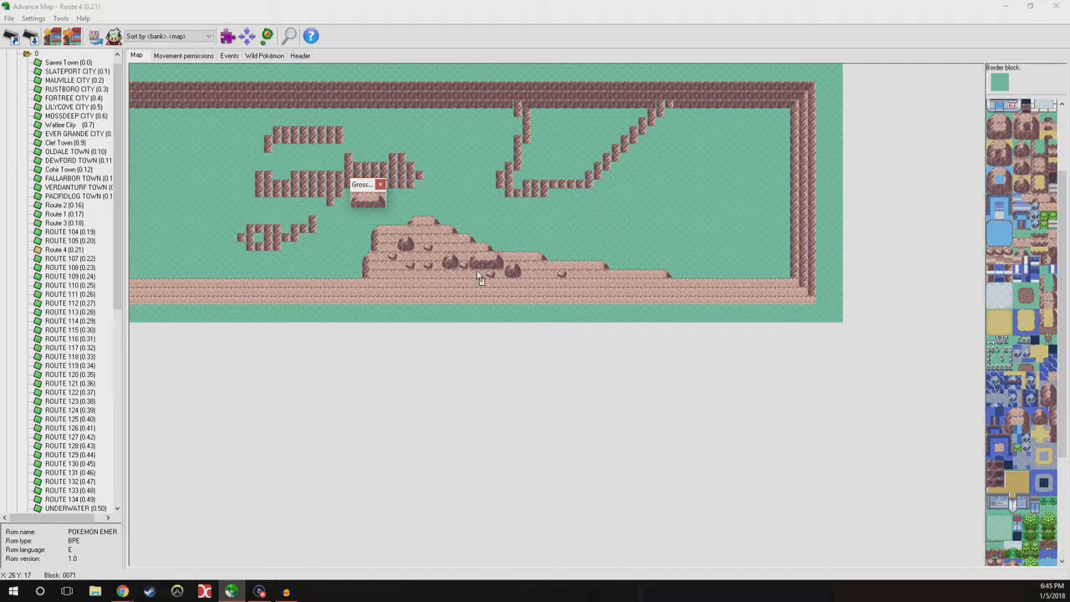
left_click(475, 267)
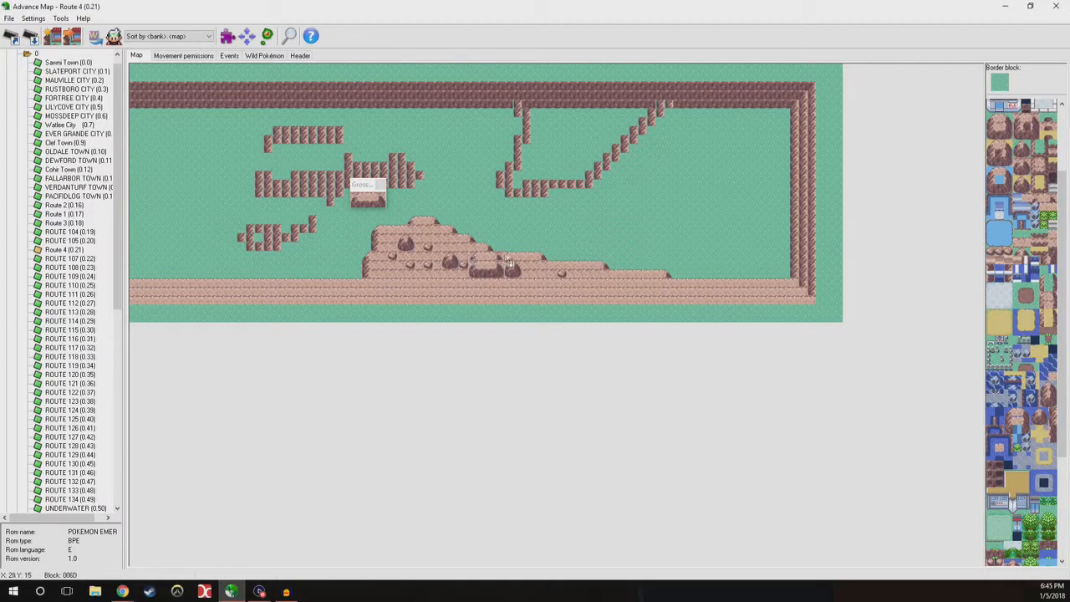
Restore light cliff tiles over the leftover rock pieces directly above the wide outcrop on the southern hill.
right_click(503, 255)
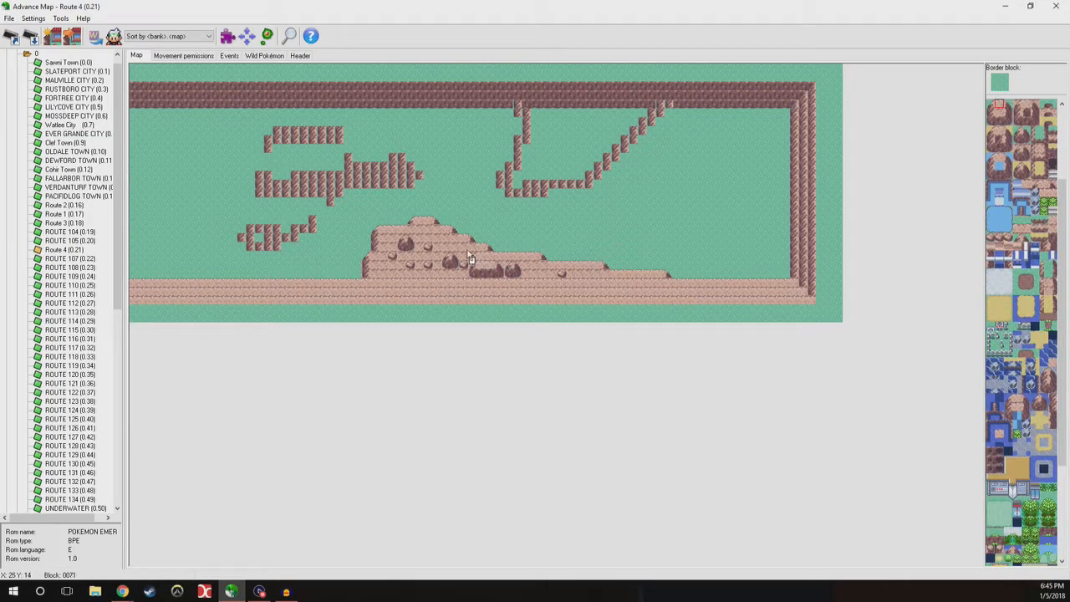
right_click(478, 262)
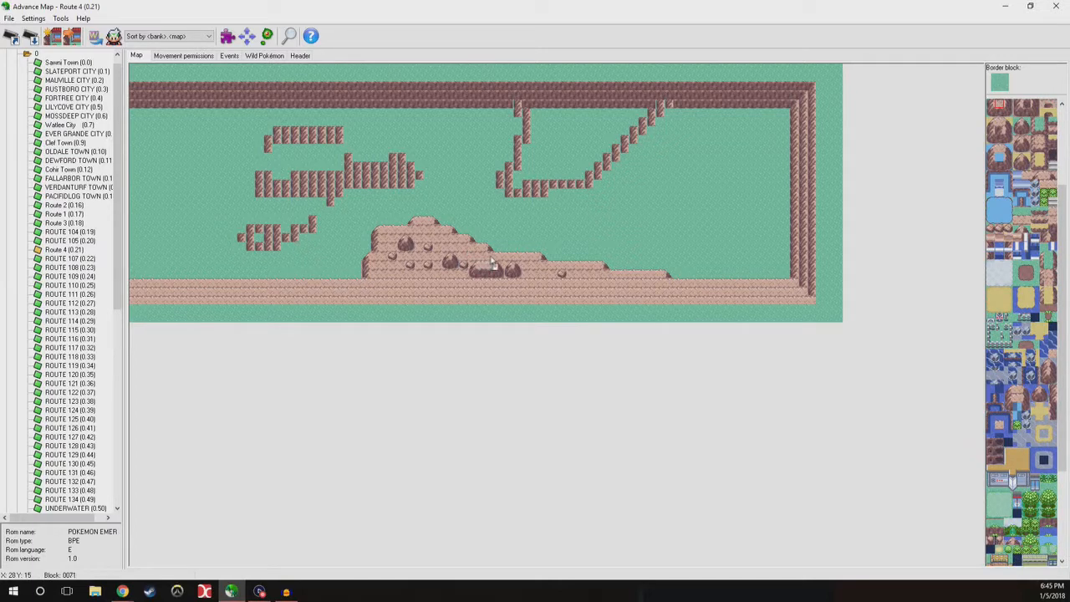
right_click(494, 263)
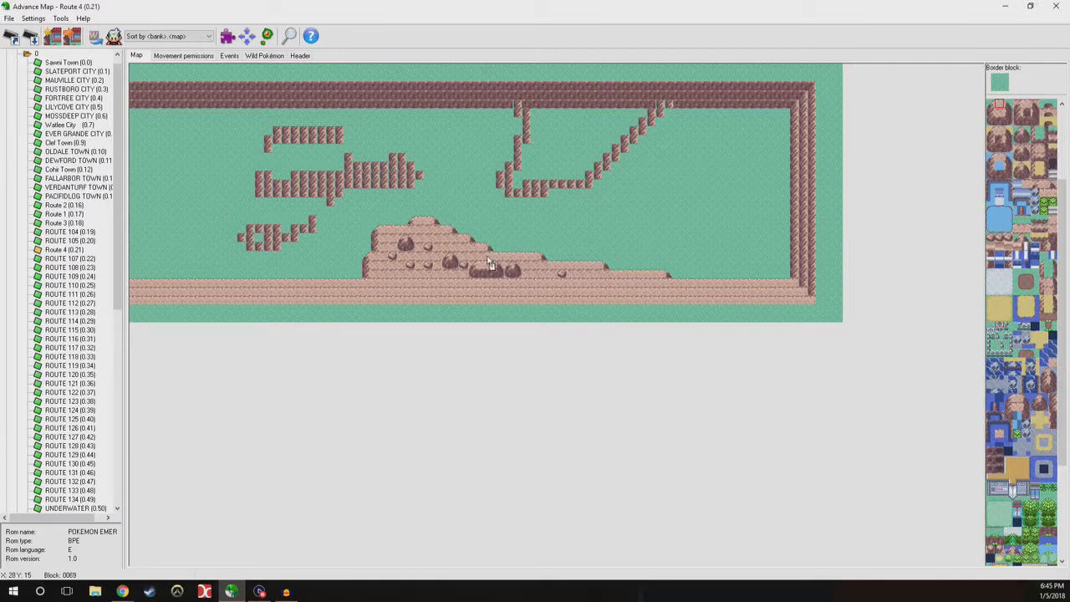
right_click(490, 261)
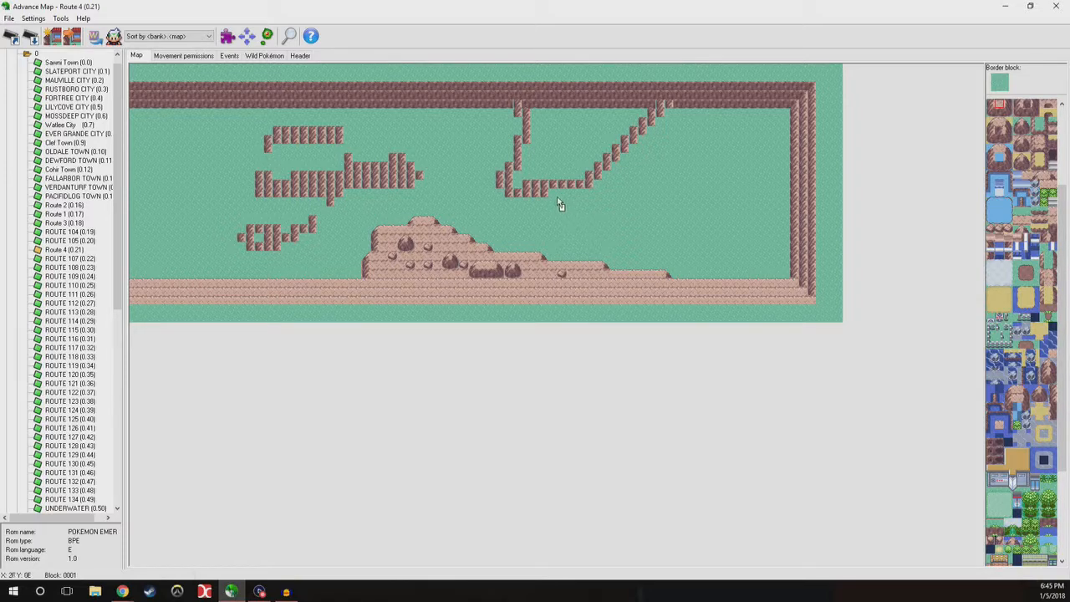
Repair the northern formation's wall joints and round the dark corner tiles along its western edge and lower step.
right_click(678, 107)
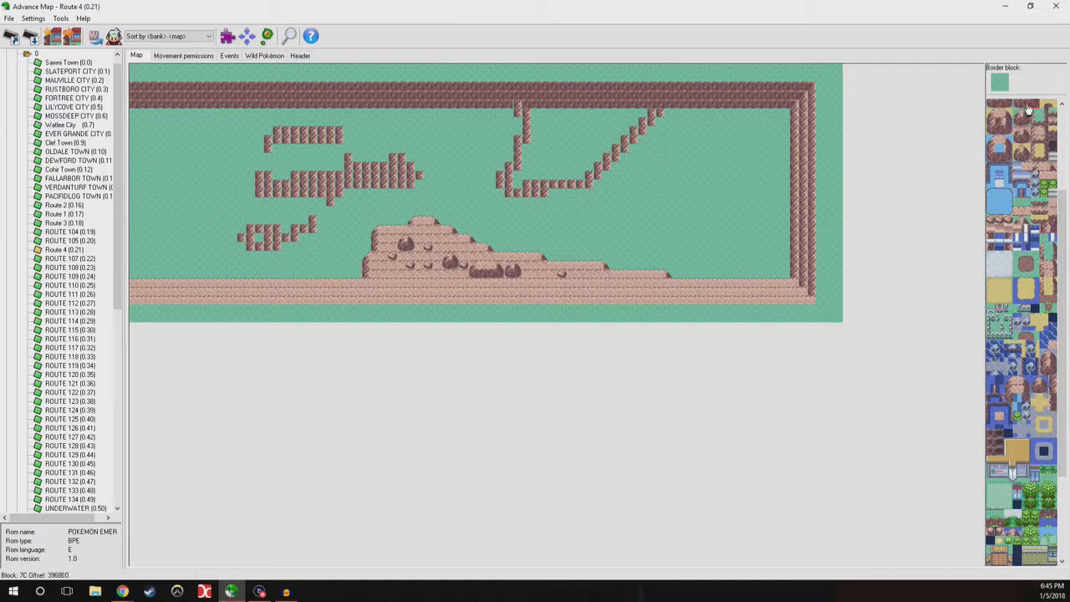
left_click_drag(1066, 210, 1064, 199)
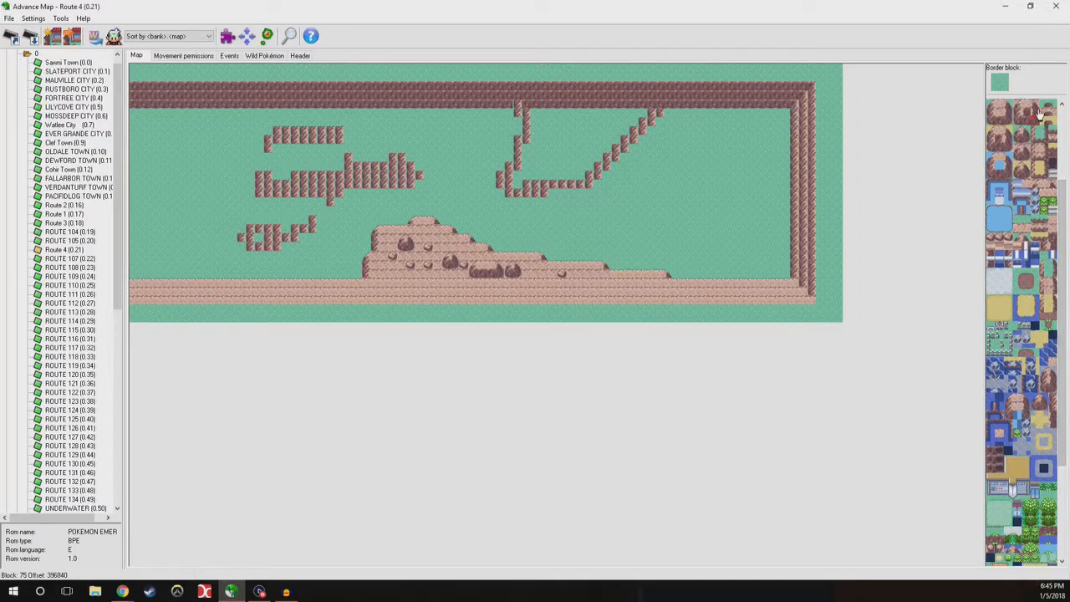
left_click(1007, 111)
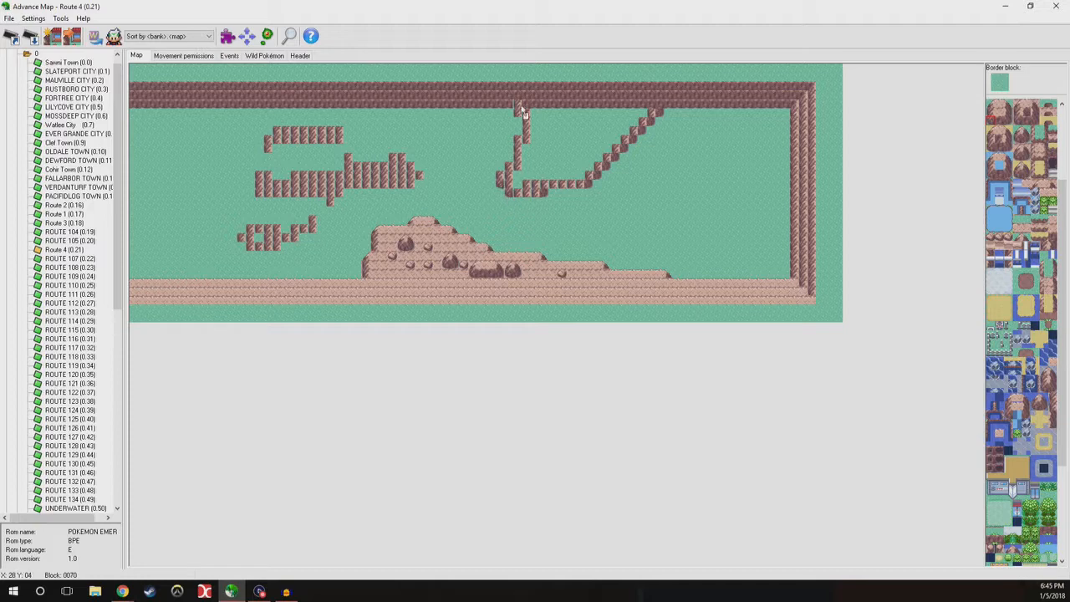
scroll(520, 108, "down", 1)
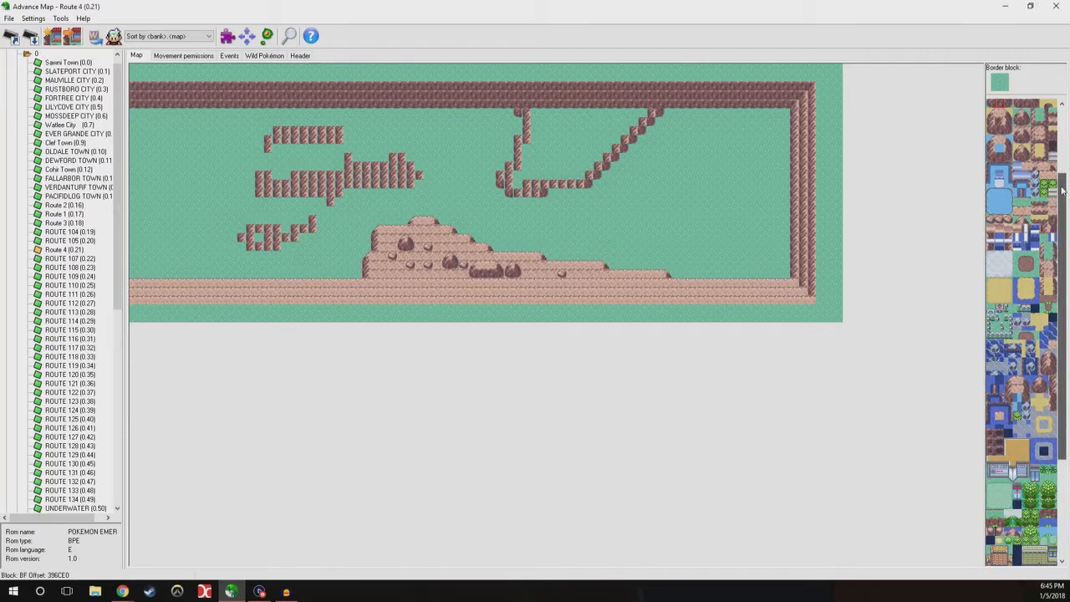
left_click_drag(1067, 206, 1063, 188)
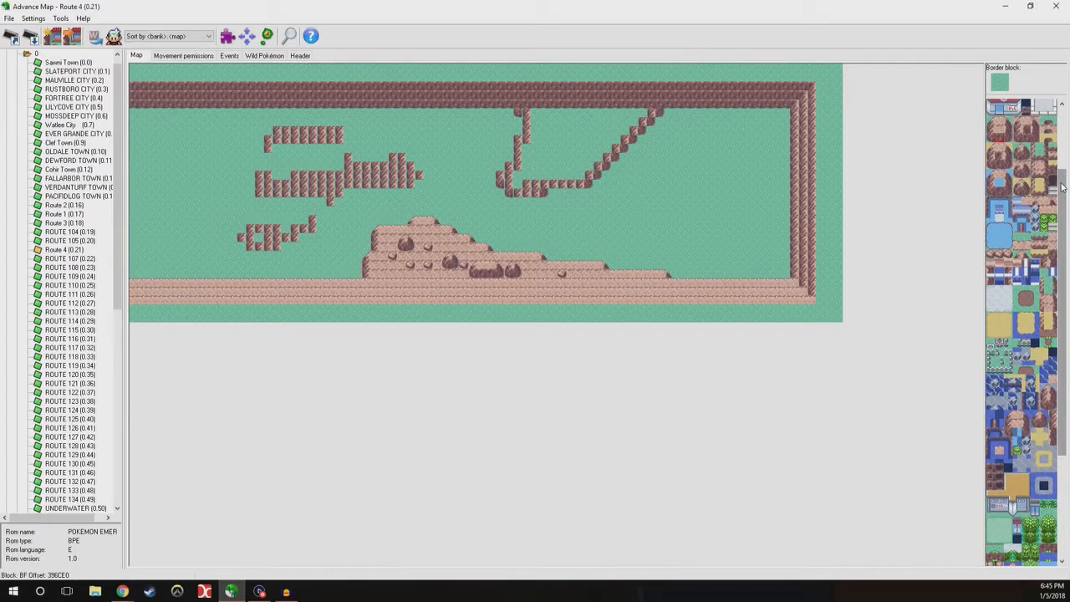
left_click(1025, 133)
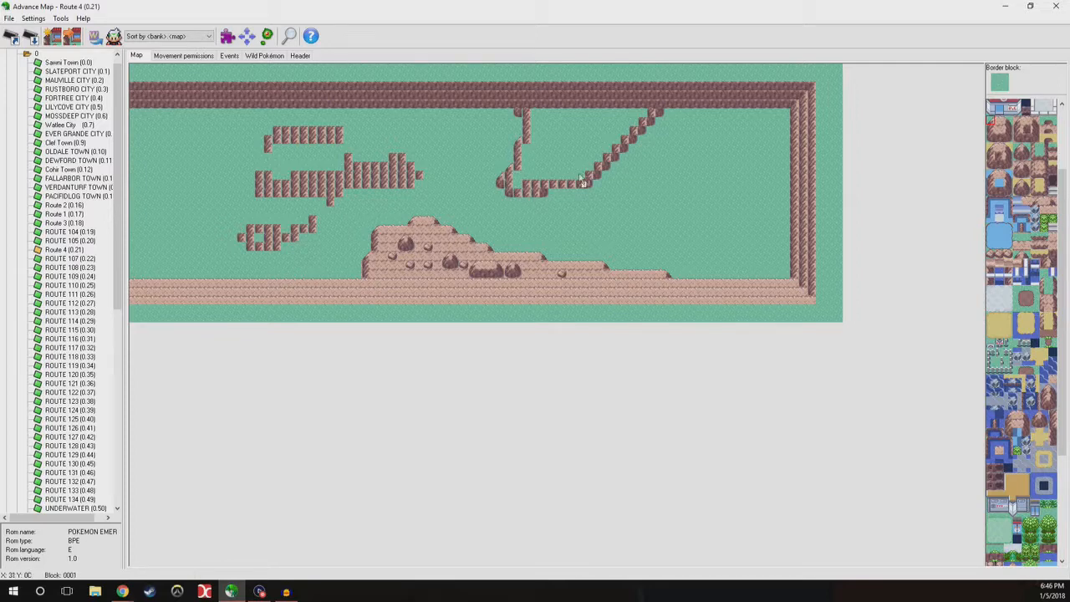
Lay light cliff tiles along the inside of the northern formation's western edge and directly beneath the upper wall.
right_click(464, 256)
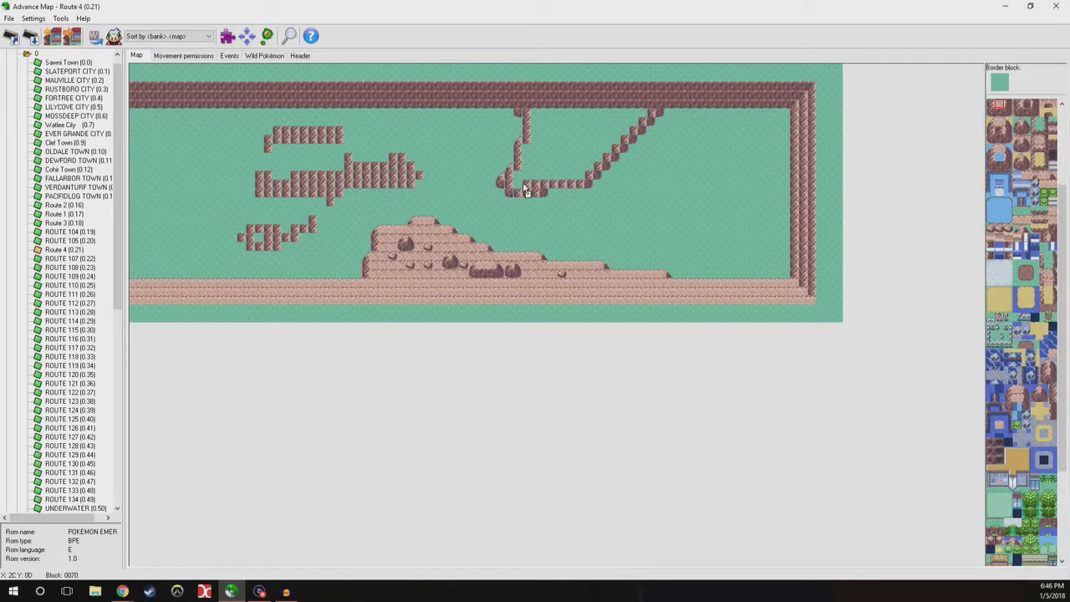
mouse_move(525, 184)
left_mouse_down()
mouse_move(534, 185)
mouse_move(509, 179)
mouse_move(520, 182)
left_mouse_up()
mouse_move(524, 173)
left_mouse_down()
mouse_move(539, 124)
mouse_move(644, 120)
left_mouse_up()
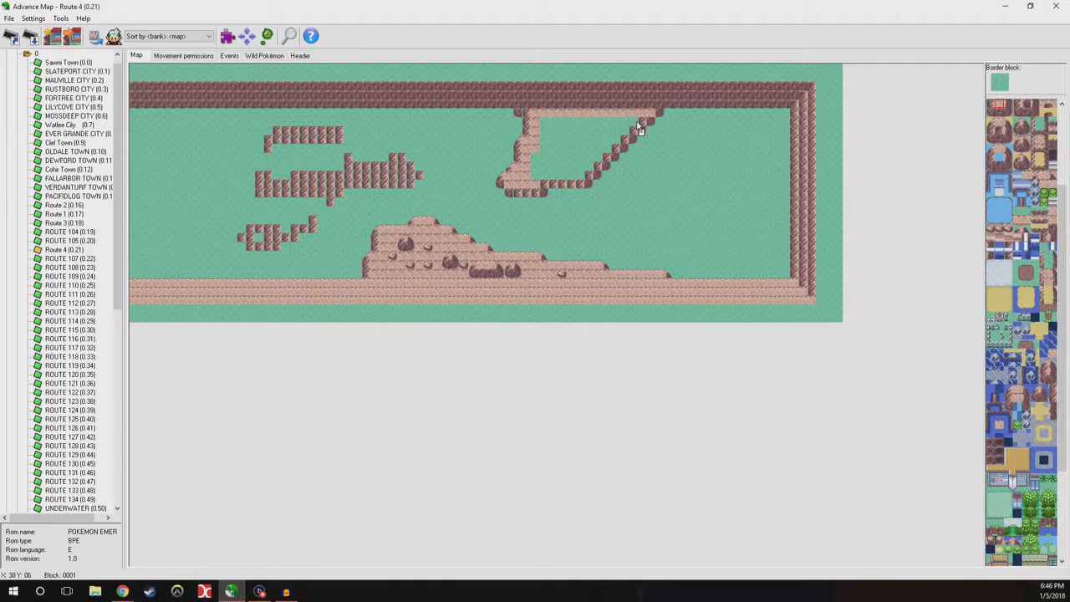
Fill the rest of the northern formation with light cliff tiles out to its diagonal eastern edge.
mouse_move(644, 130)
left_mouse_down()
mouse_move(540, 134)
mouse_move(535, 172)
mouse_move(584, 179)
mouse_move(552, 166)
mouse_move(600, 161)
left_mouse_up()
left_click(599, 166)
left_click(589, 174)
left_click(616, 150)
left_click(625, 140)
left_click(633, 133)
mouse_move(632, 131)
left_mouse_down()
mouse_move(551, 133)
mouse_move(552, 144)
mouse_move(592, 148)
mouse_move(558, 141)
left_mouse_up()
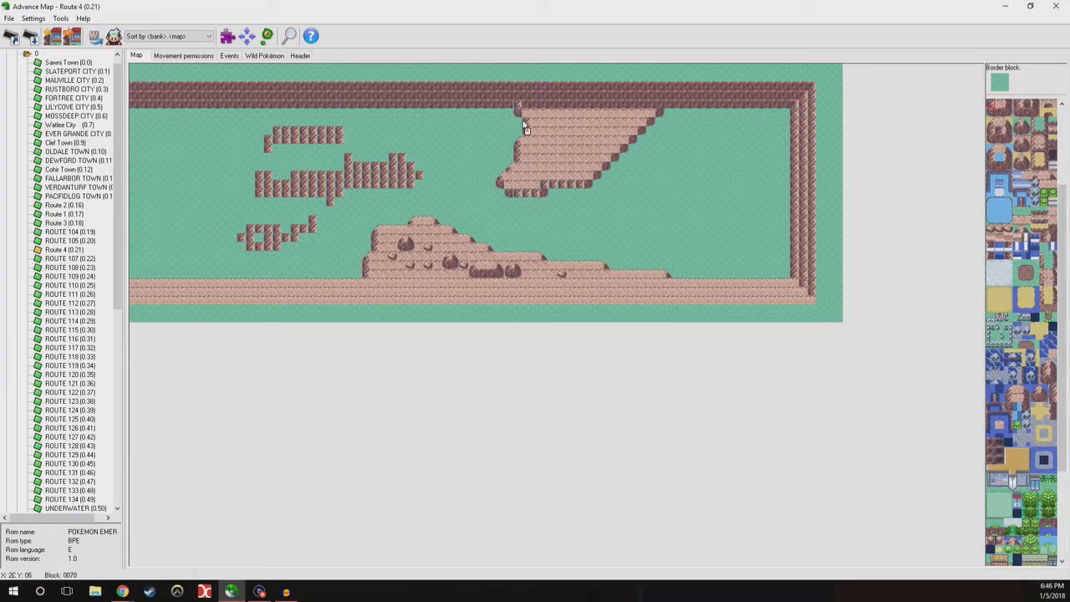
Line the northern formation's diagonal eastern slope with dark rounded edge and corner tiles, down to its lower ledge.
left_click(1000, 132)
right_click(634, 116)
left_click(641, 114)
left_click(648, 114)
left_click(1027, 111)
left_click_drag(654, 126, 589, 194)
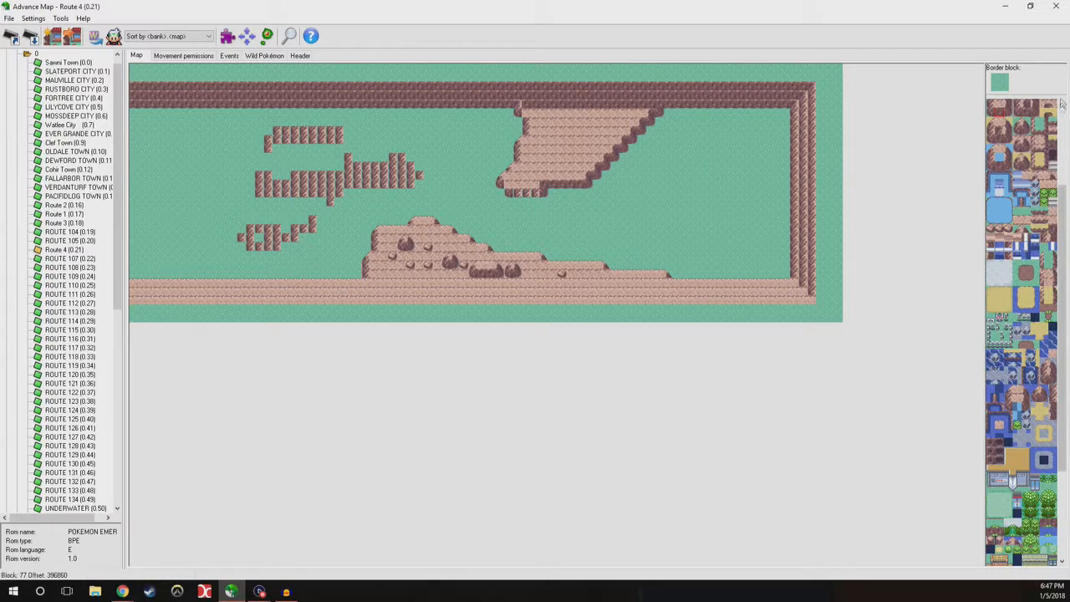
Complete the northern formation's lowest ledge with dark bottom-edge tiles and mend the wall tile above its northwestern corner.
left_click(1028, 107)
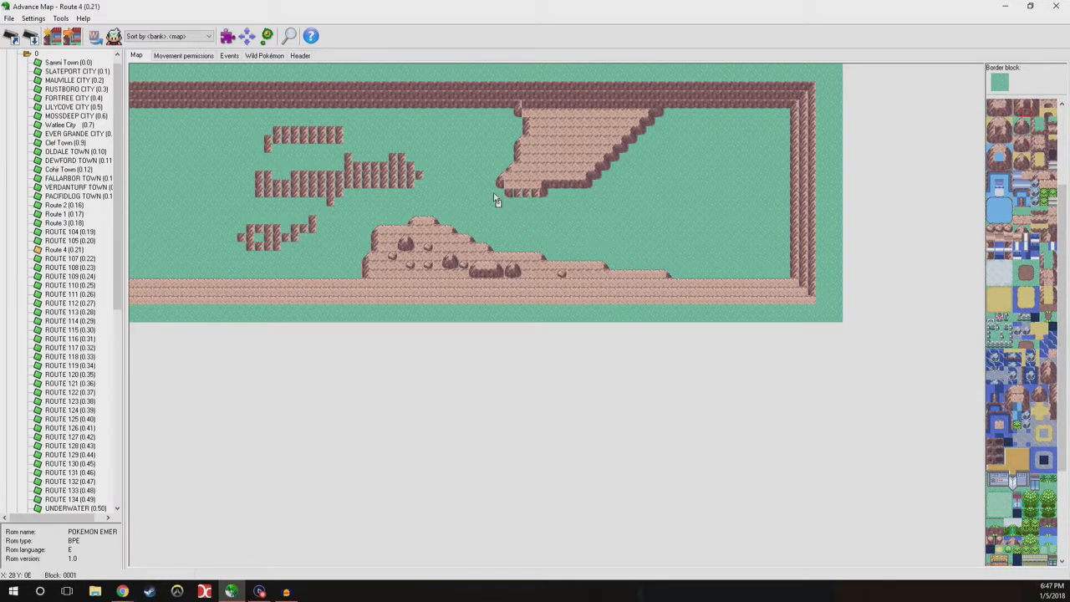
left_click(1003, 117)
left_click_drag(529, 196, 517, 195)
left_click(997, 133)
key("alt+Tab")
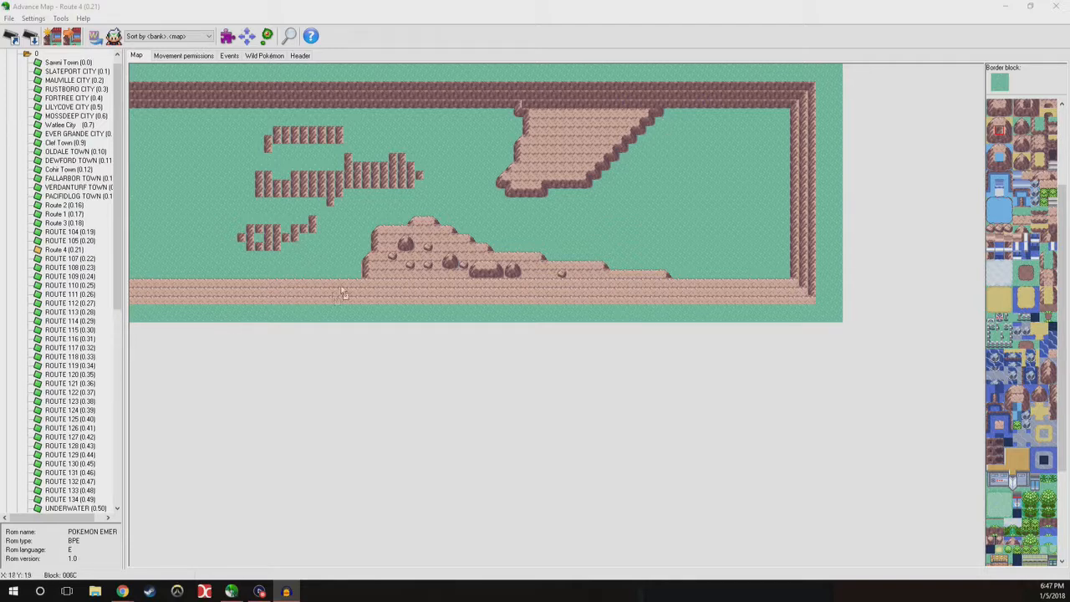
left_click(994, 108)
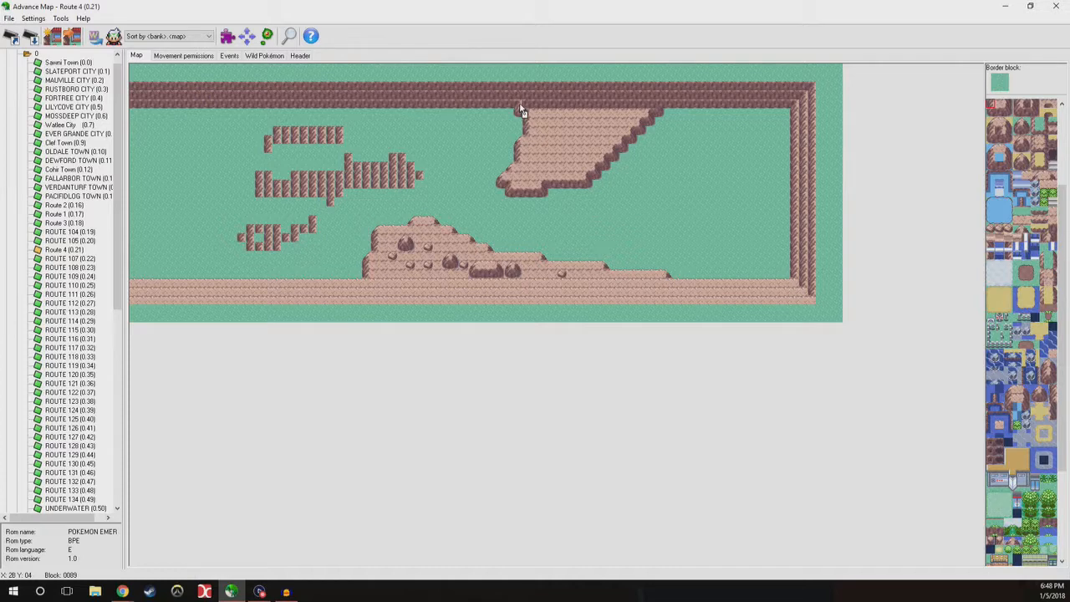
scroll(522, 110, "down", 1)
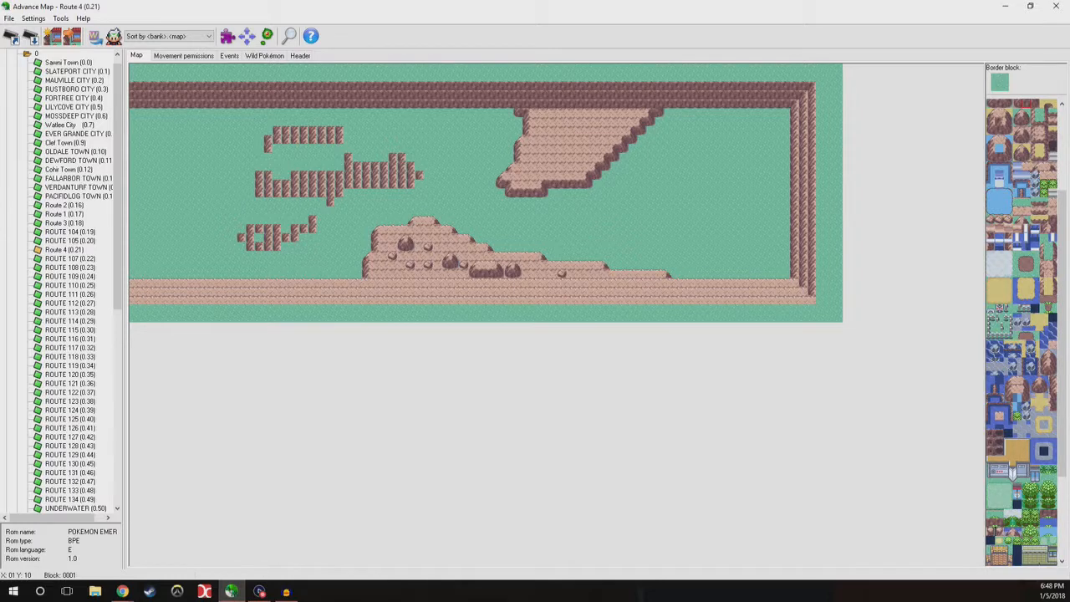
Try a small tree from the lower tileset blocks on the eastern tip of the small southwestern formation.
left_click(122, 591)
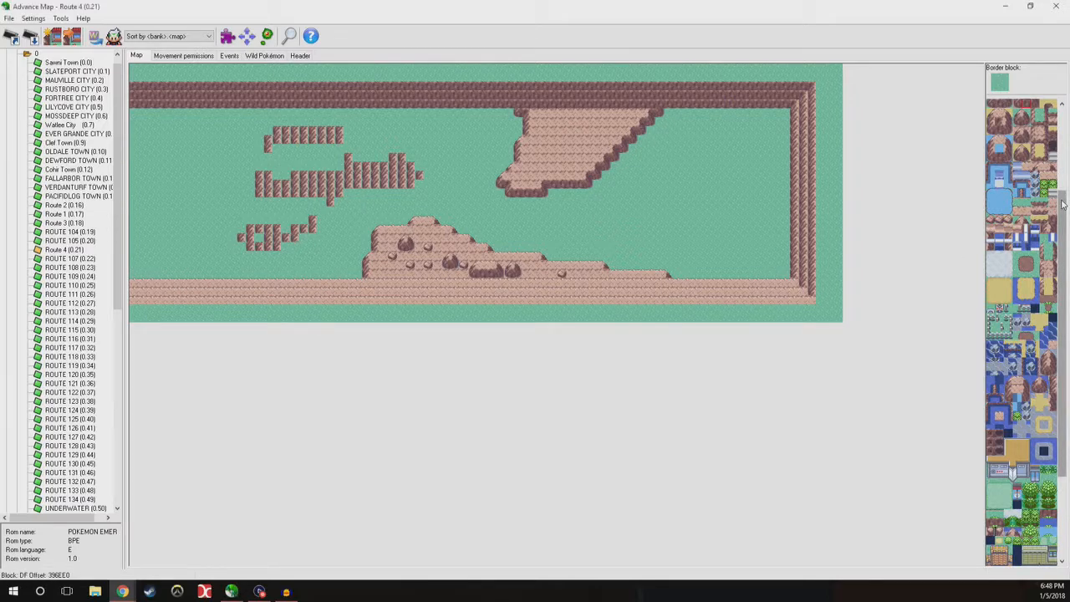
left_click_drag(1063, 213, 1062, 234)
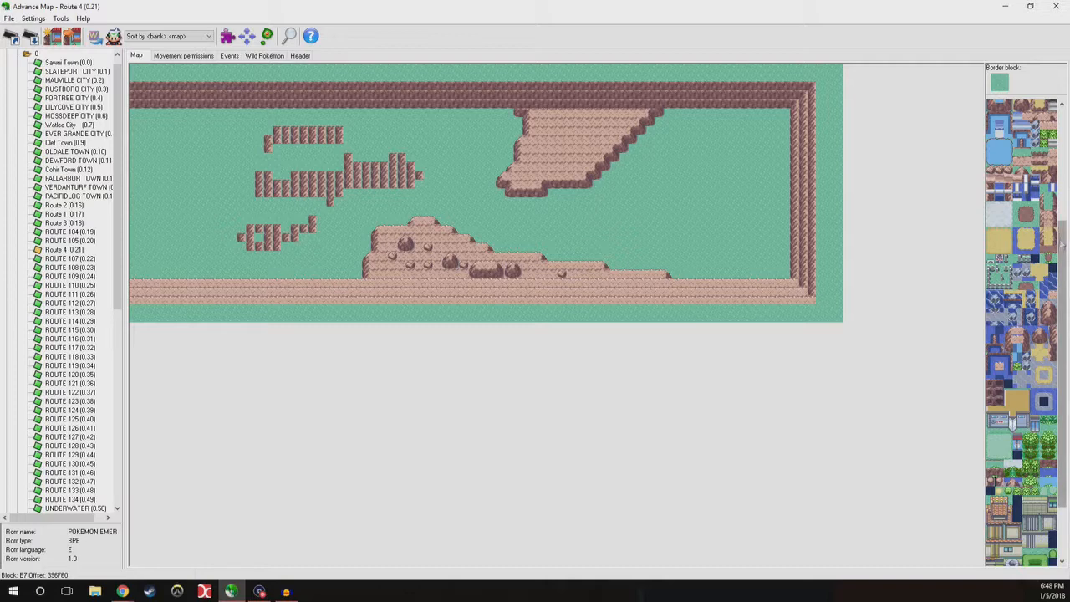
left_click_drag(1067, 249, 1068, 264)
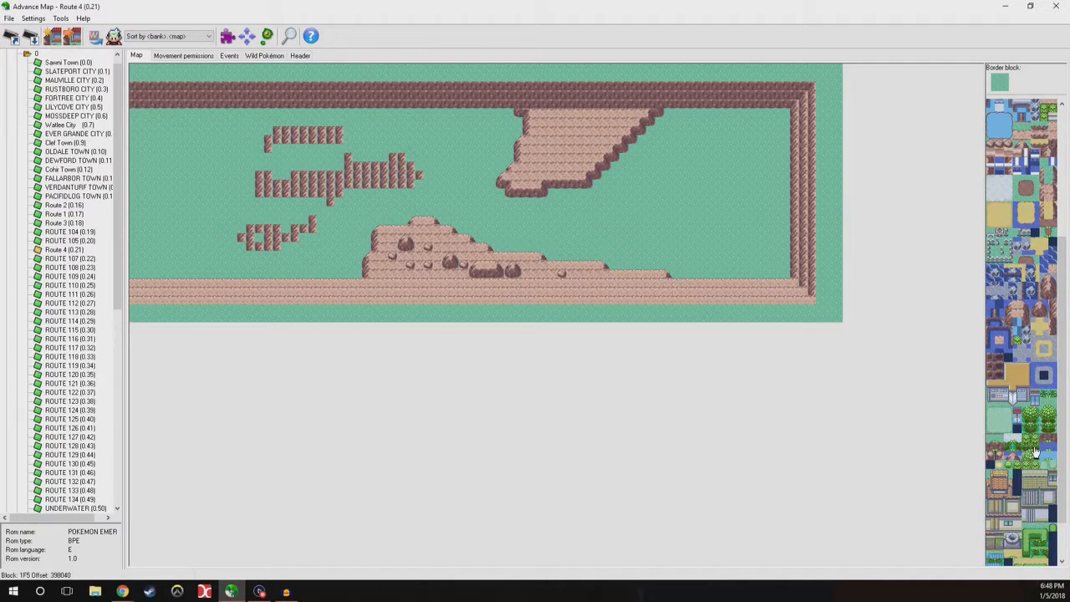
right_click_drag(1035, 452, 1040, 441)
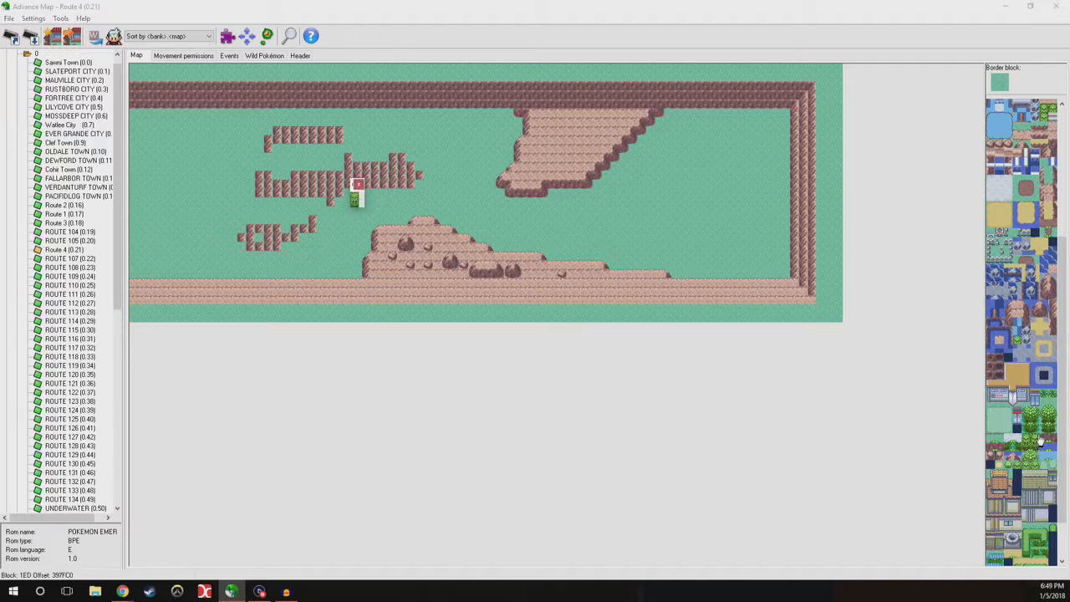
left_click(313, 224)
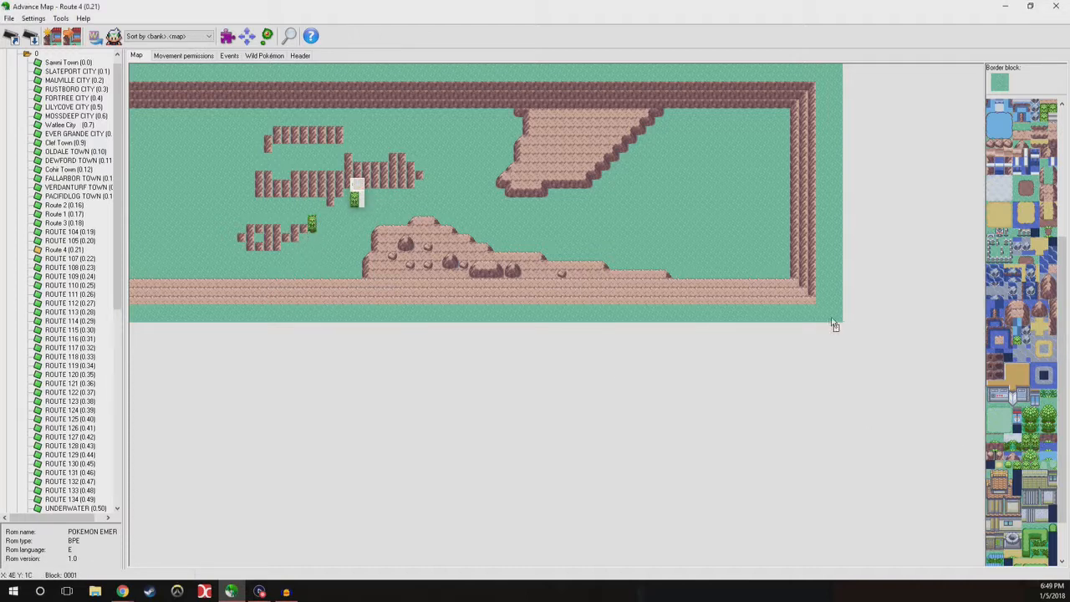
Replace the small southwestern wall formation with a staggered row of small trees, covering every wall tile out to its eastern tip.
scroll(1060, 292, "up", 5)
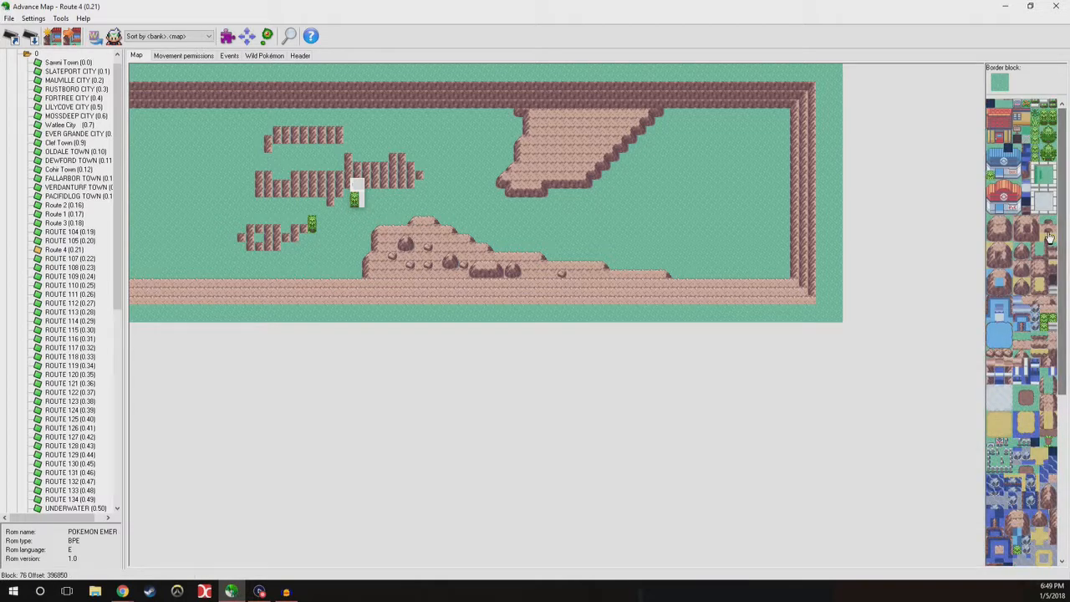
left_click_drag(1052, 116, 1053, 125)
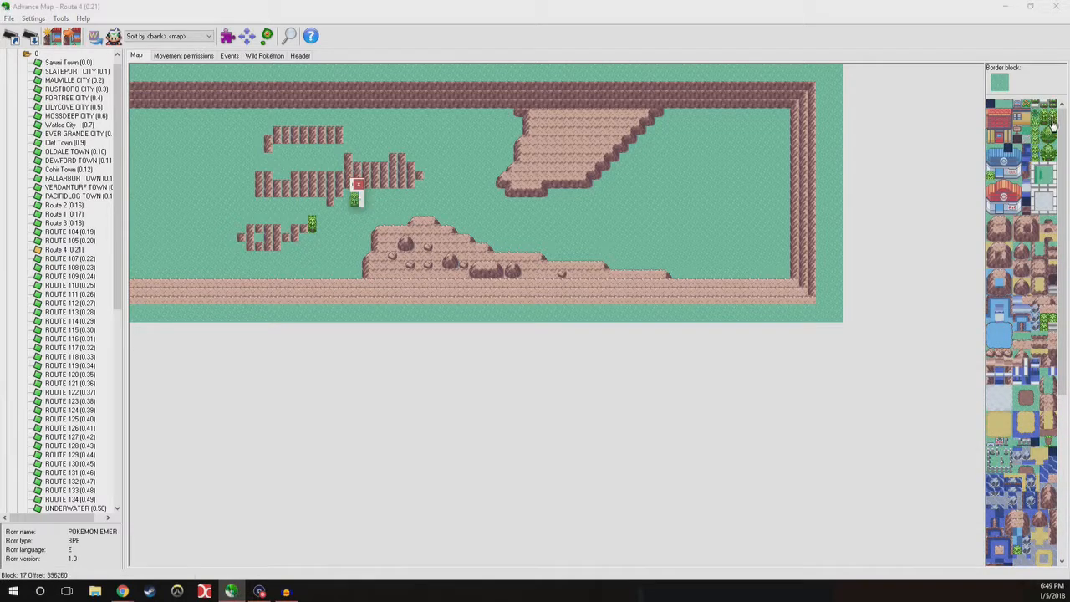
left_click(314, 227)
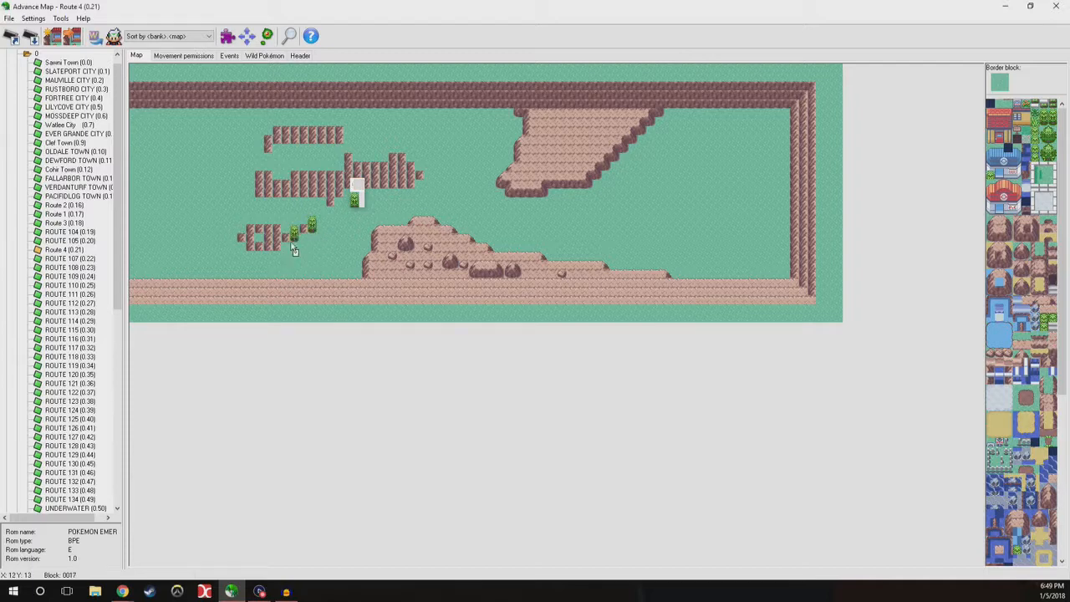
left_click(295, 236)
left_click(282, 241)
left_click(269, 235)
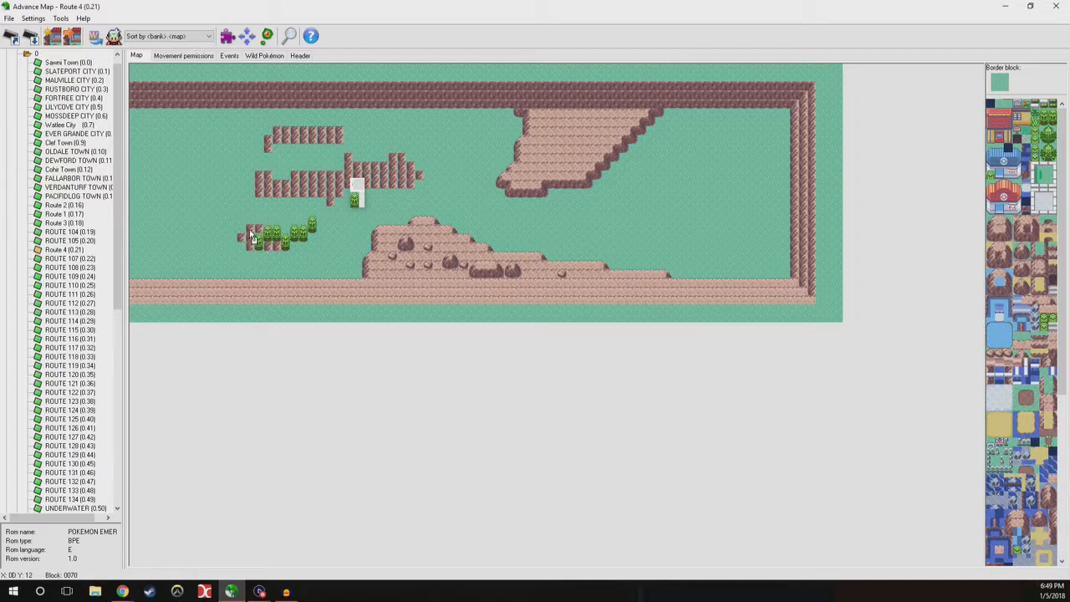
left_click(244, 239)
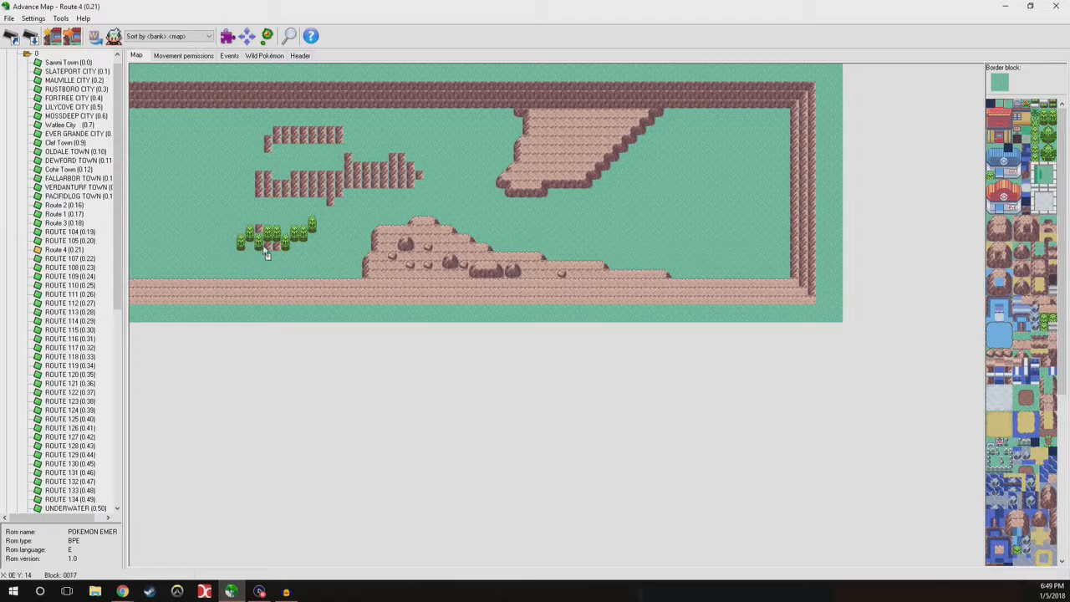
left_click(261, 234)
right_click_drag(312, 223, 312, 230)
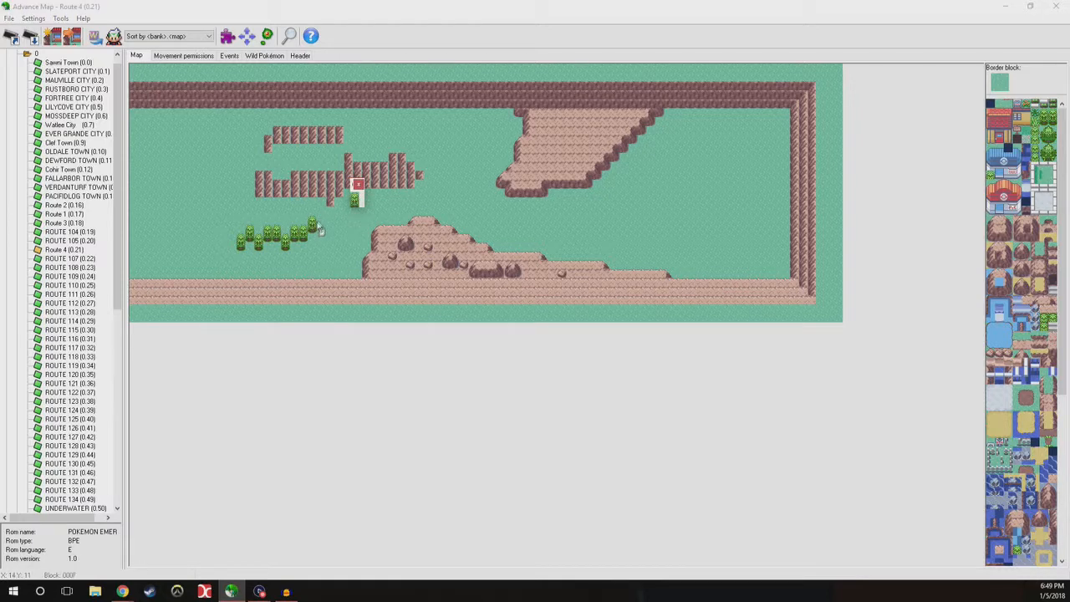
left_click(322, 222)
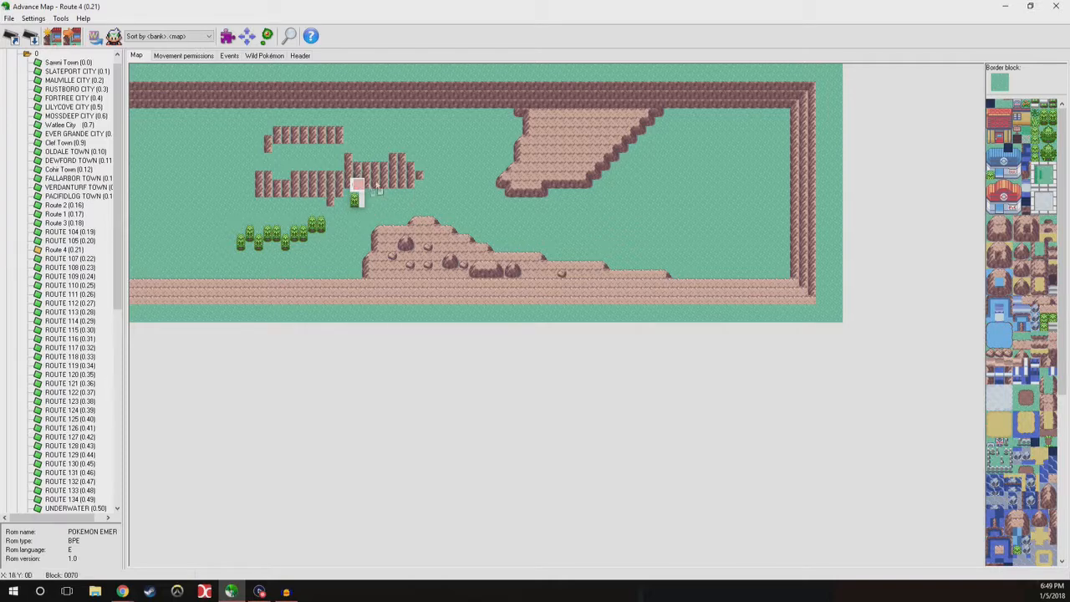
Replace the northwestern wall strip with a row of small trees, placing some one tile higher or lower.
left_click(337, 136)
left_click(331, 128)
left_click_drag(324, 140, 284, 139)
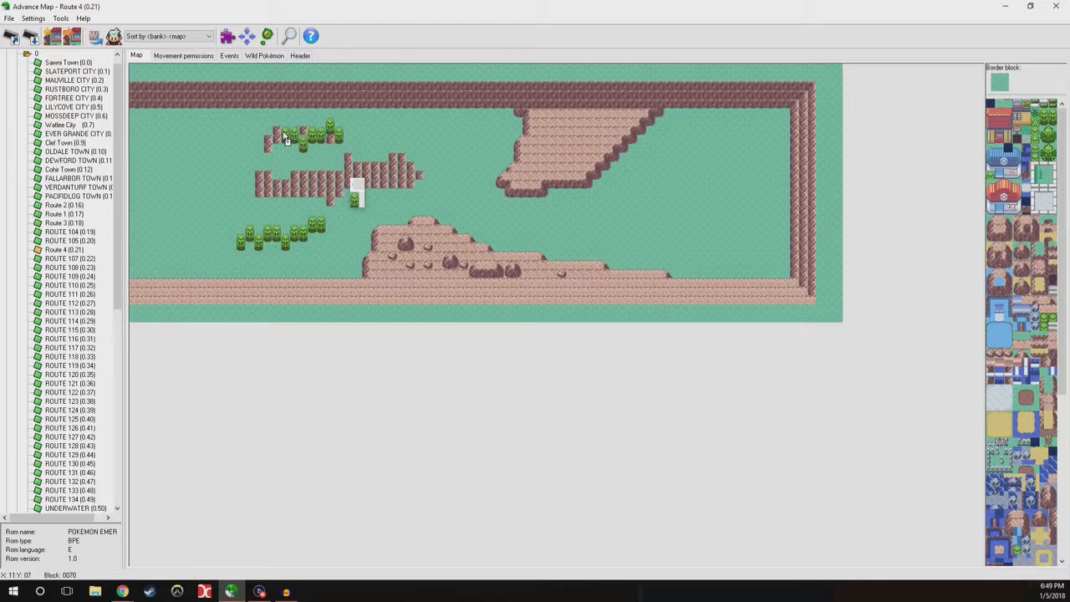
mouse_move(282, 138)
left_mouse_down()
mouse_move(267, 140)
mouse_move(323, 136)
mouse_move(303, 134)
left_mouse_up()
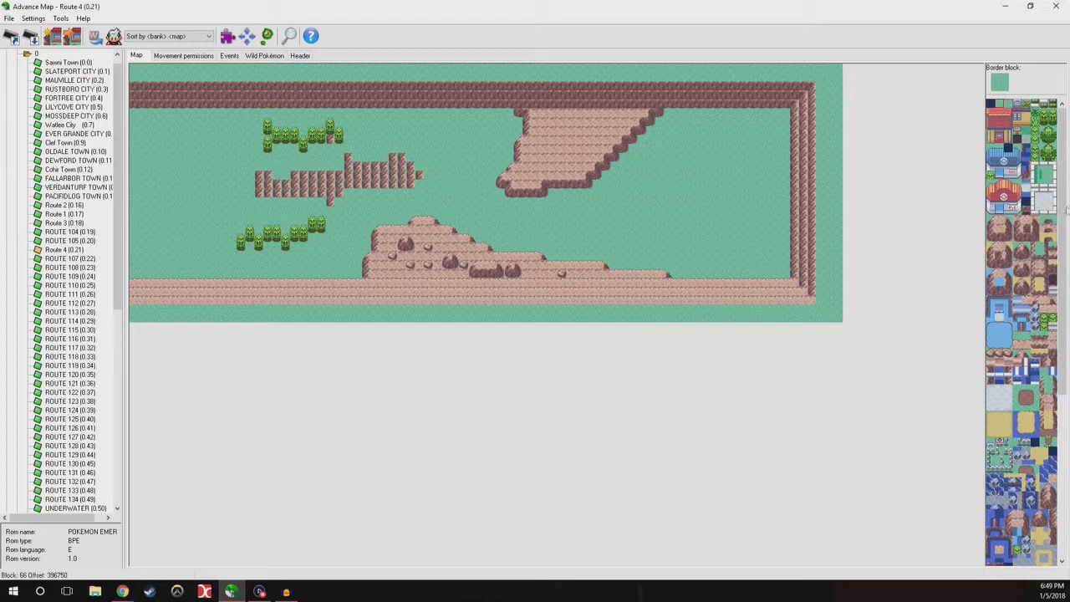
Place five large round trees along the middle western wall formation.
left_click(1051, 144)
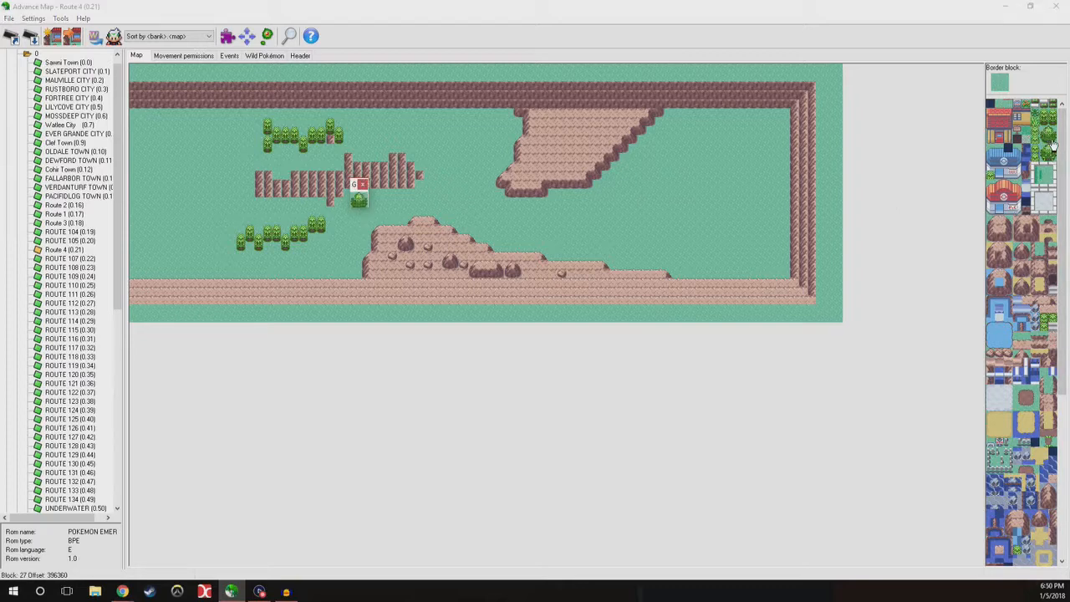
left_click(381, 177)
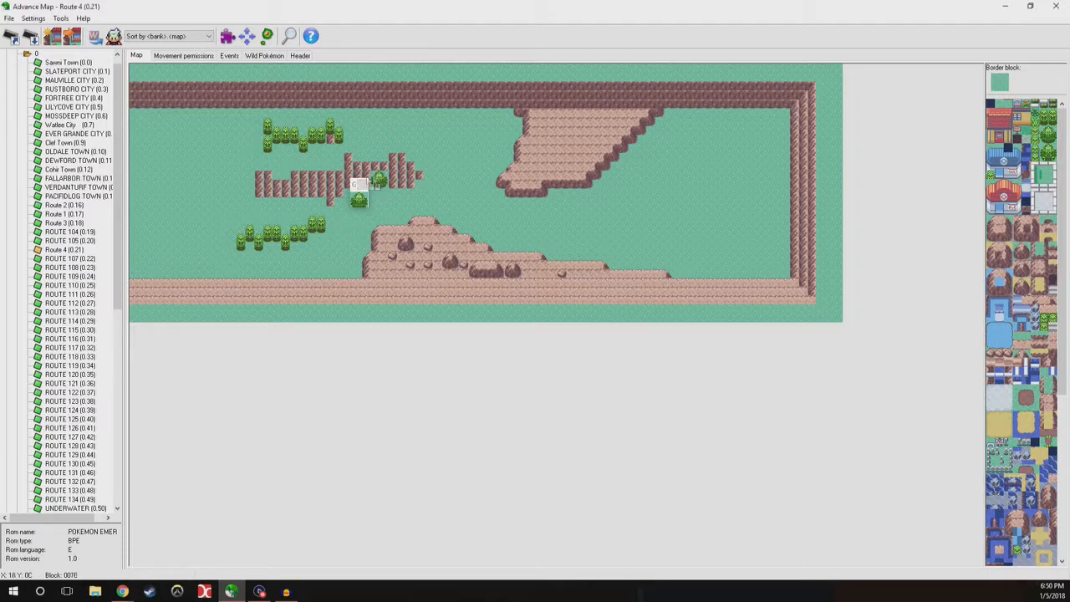
left_click(277, 184)
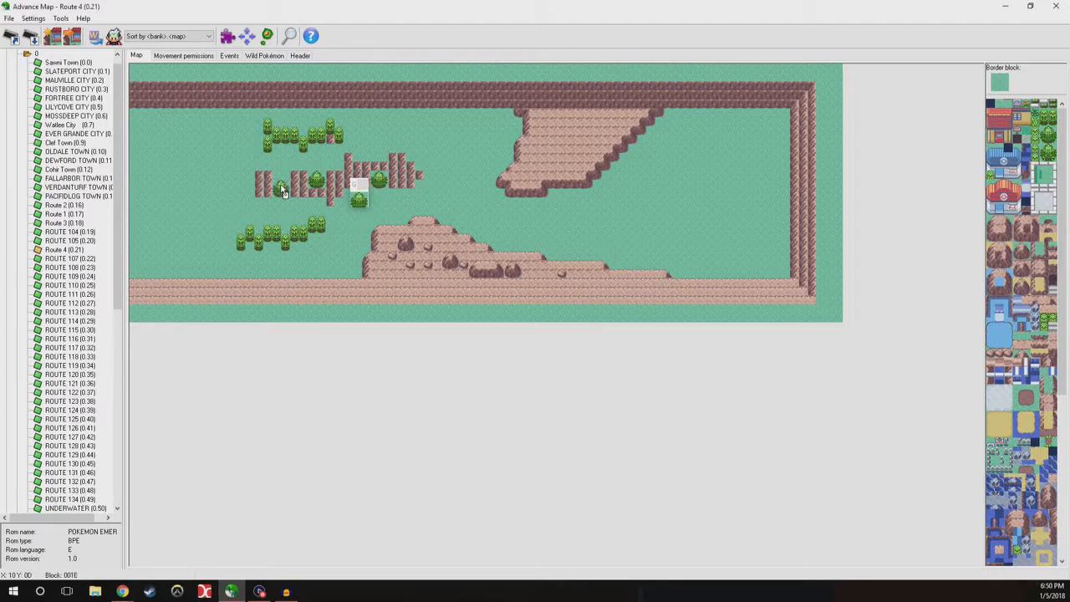
left_click(259, 176)
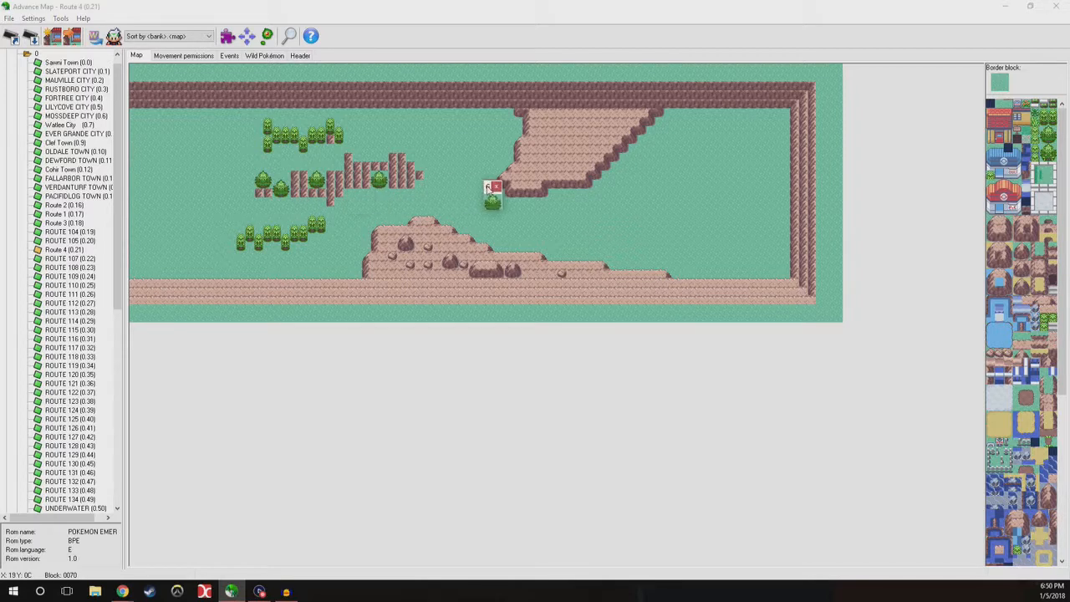
left_click(350, 177)
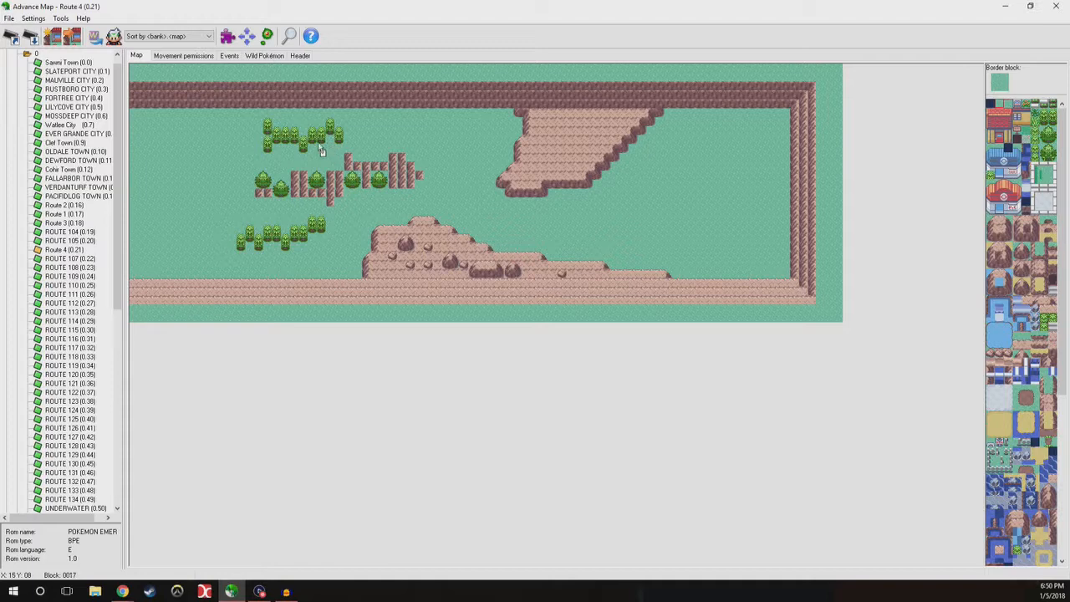
Add small trees between and above the large ones across the eastern half of the middle western formation.
right_click_drag(311, 133, 320, 139)
left_click(345, 157)
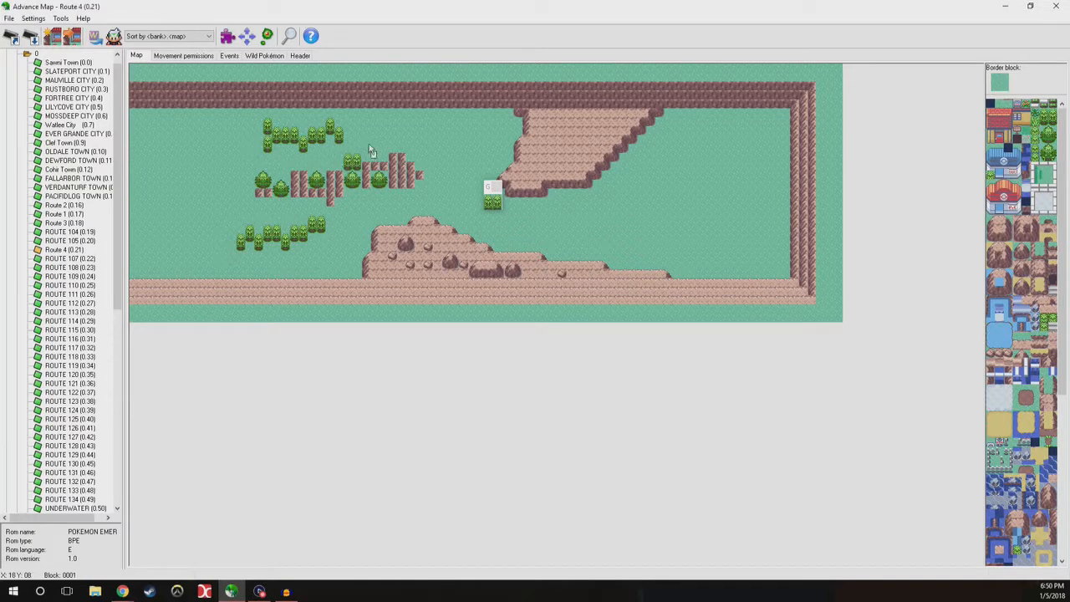
left_click(498, 186)
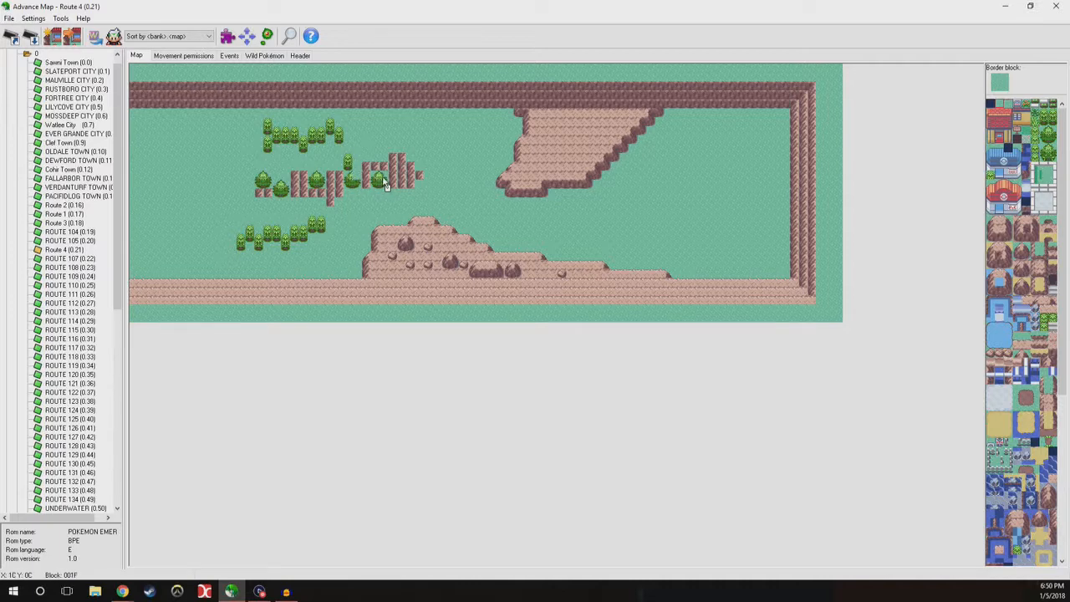
scroll(372, 181, "down", 1)
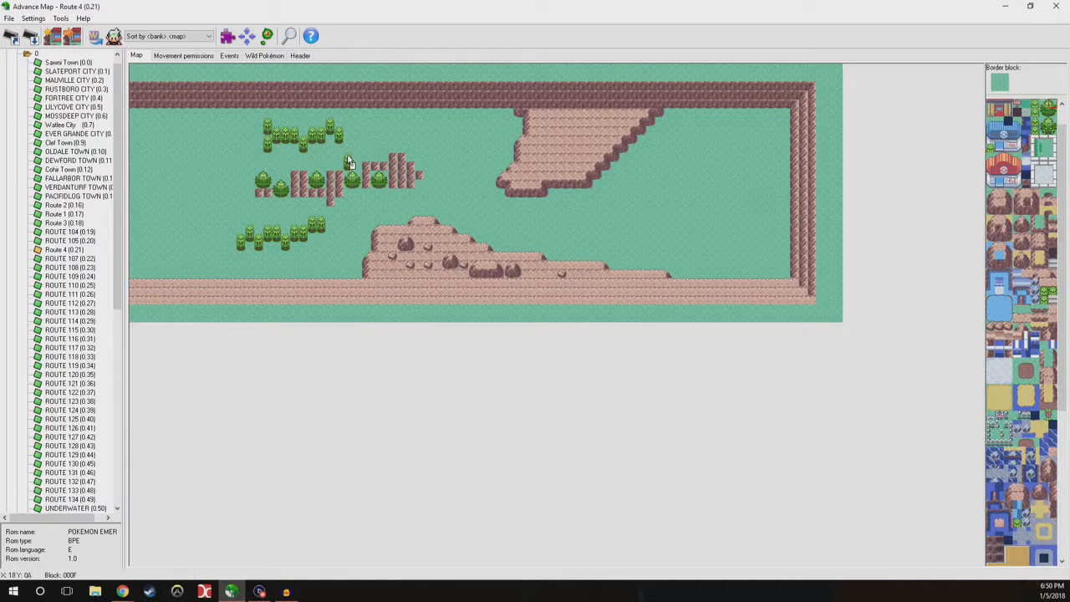
right_click(351, 168)
left_click(368, 183)
left_click(401, 174)
left_click(392, 177)
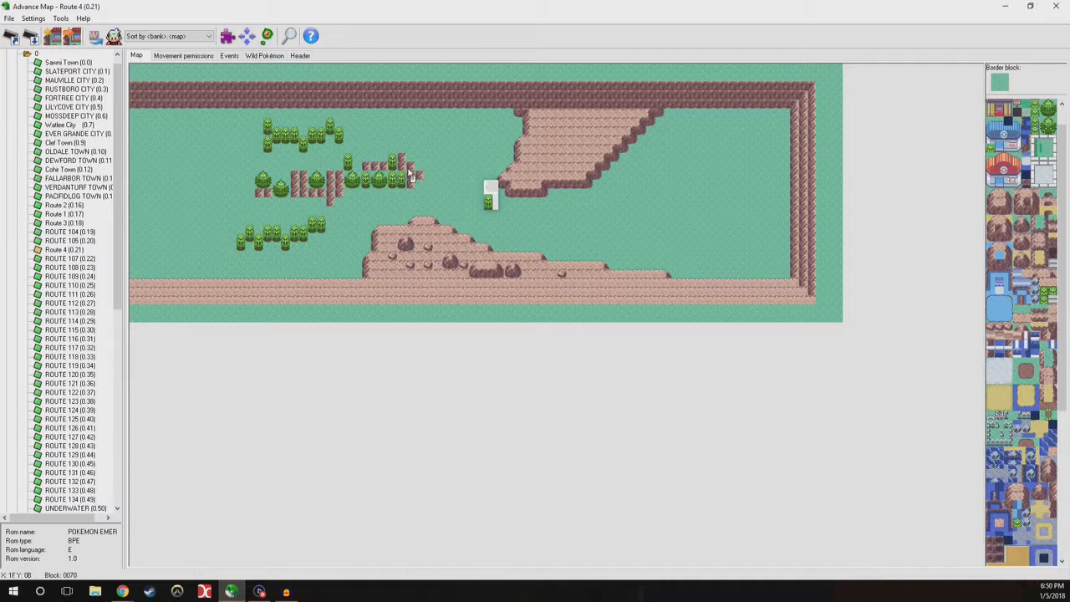
left_click(403, 165)
Add small trees over the central and western wall tiles of the middle formation, including its southern stub.
left_click(336, 182)
left_click(338, 192)
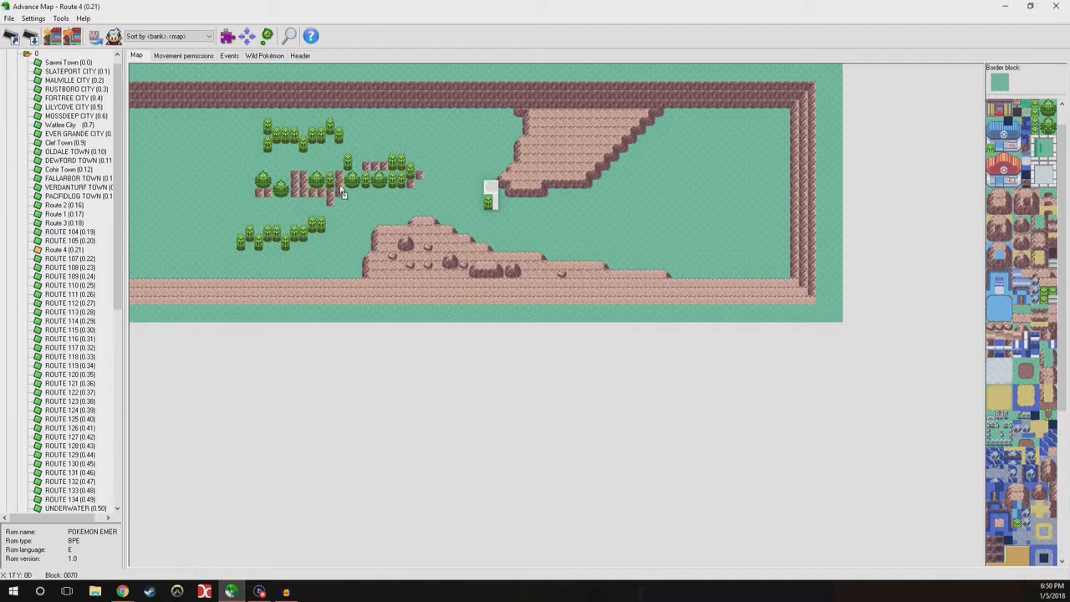
left_click(331, 200)
left_click(302, 184)
left_click(295, 178)
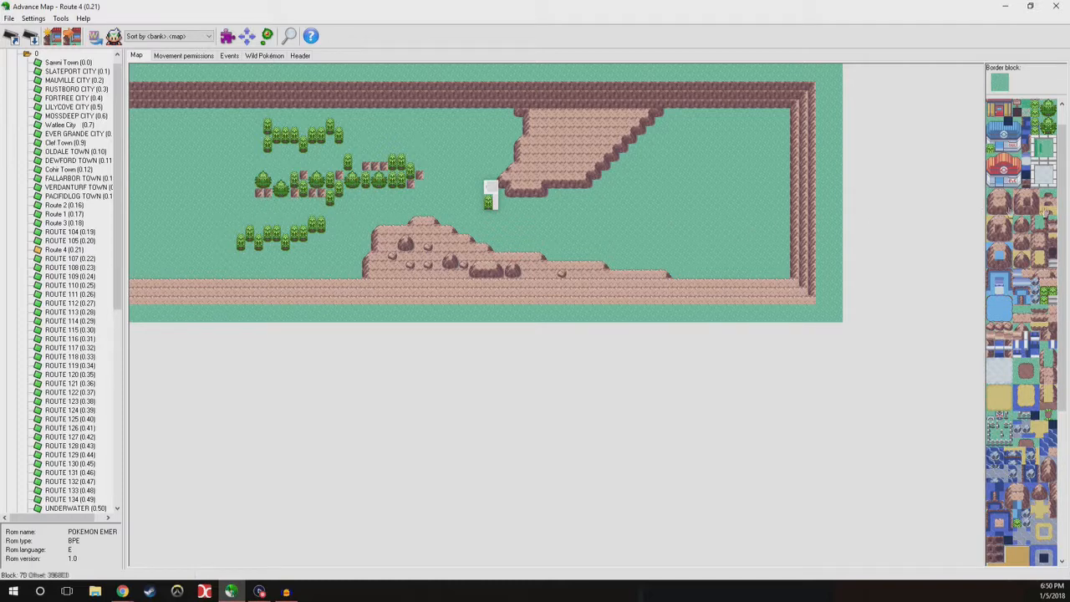
Cover the remaining wall tiles of the middle tree group with small round bushes.
left_click_drag(1064, 213, 1065, 350)
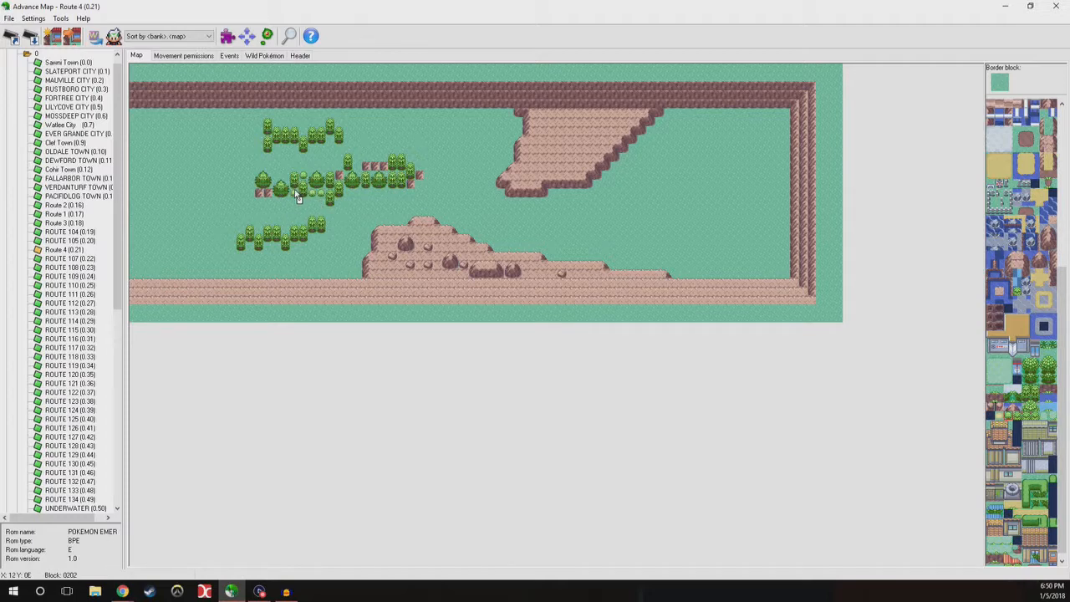
left_click(364, 171)
right_click(360, 166)
left_click(365, 168)
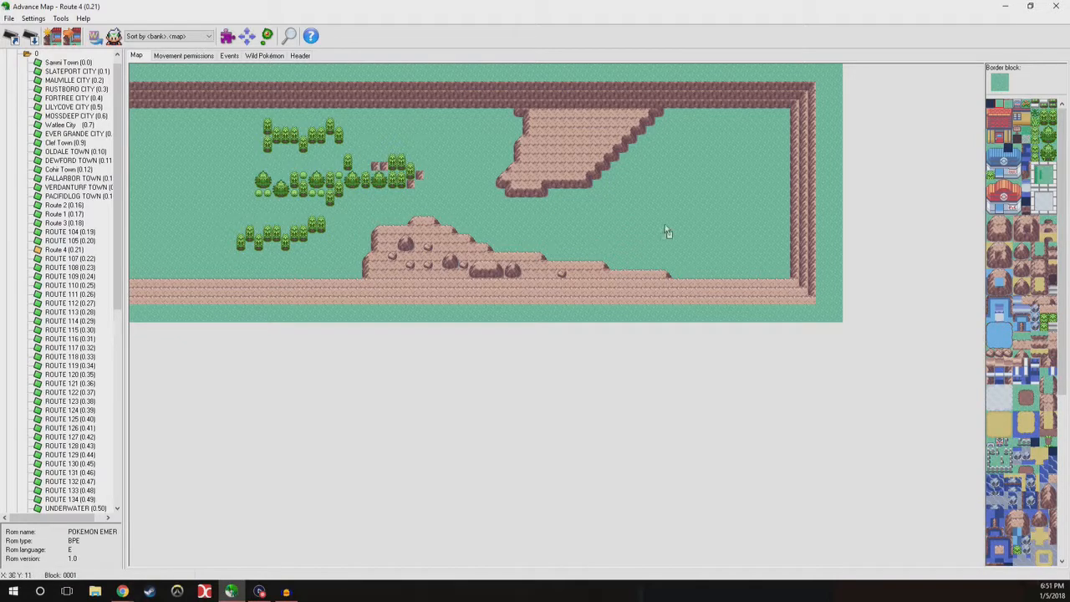
right_click(328, 205)
left_click(383, 174)
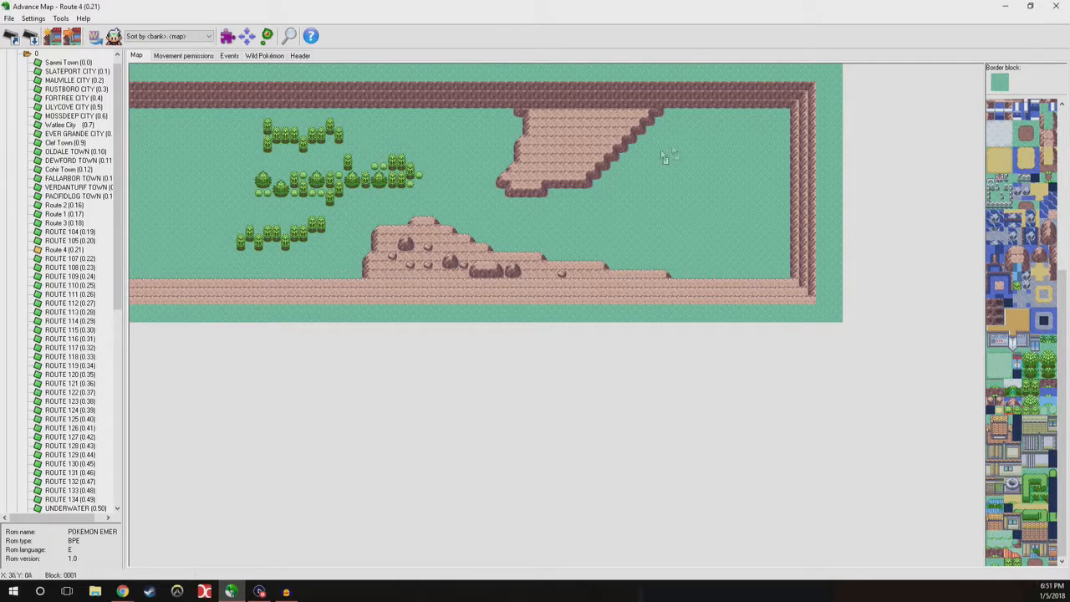
Scatter small round bushes below the southwestern tree group and around the northwestern tree group.
left_click(324, 251)
left_click(311, 255)
left_click(276, 255)
left_click(249, 255)
left_click(285, 123)
left_click(303, 123)
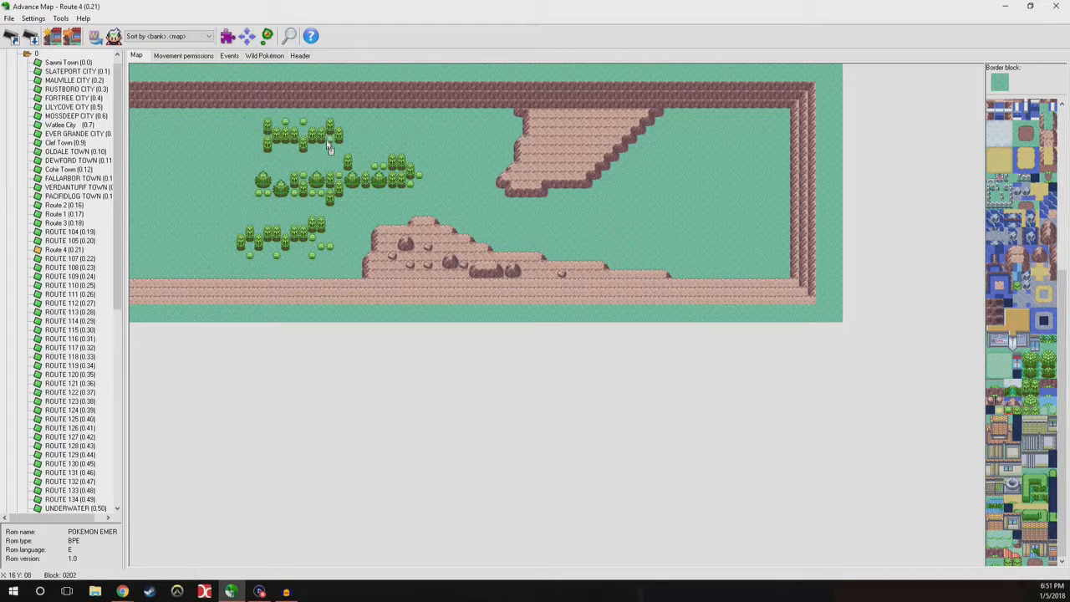
left_click(285, 157)
right_click(306, 128)
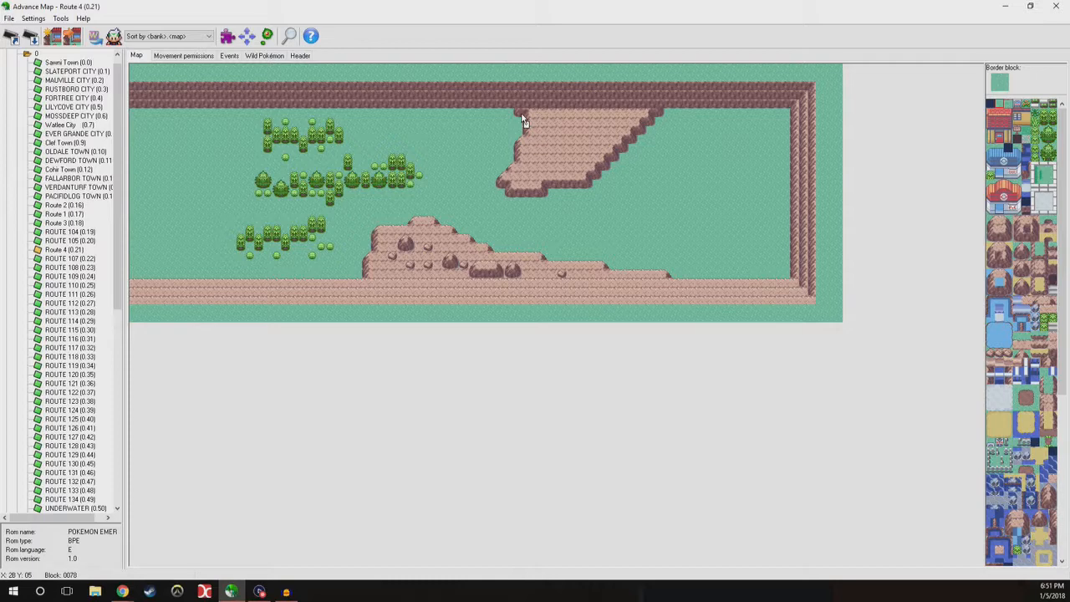
Extend the northern formation's light cliff tiles up into the lowest row of the northern border wall.
scroll(522, 117, "down", 3)
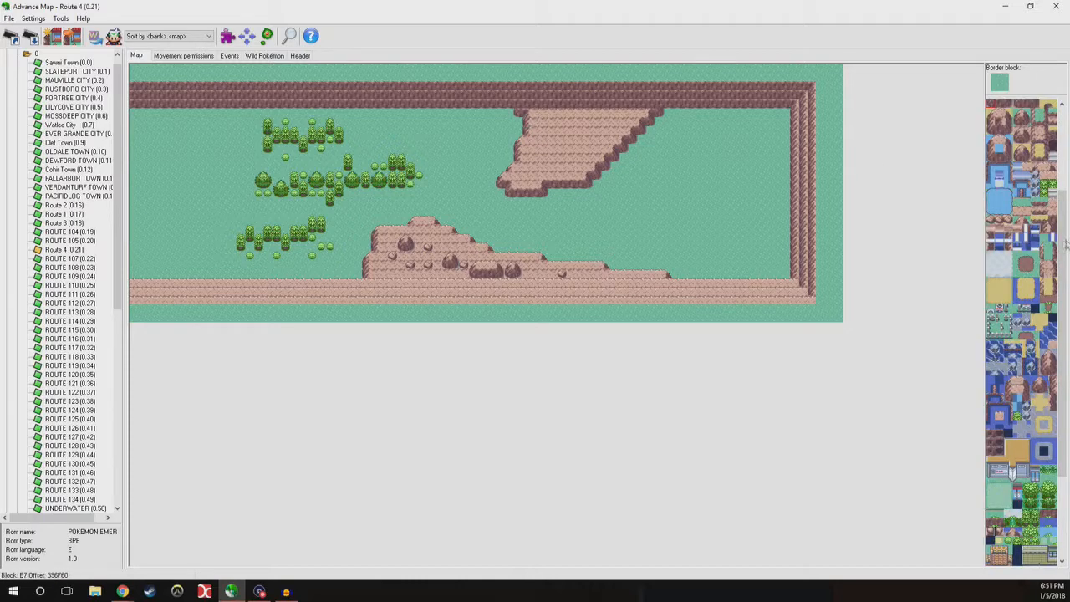
left_click_drag(1062, 253, 1062, 241)
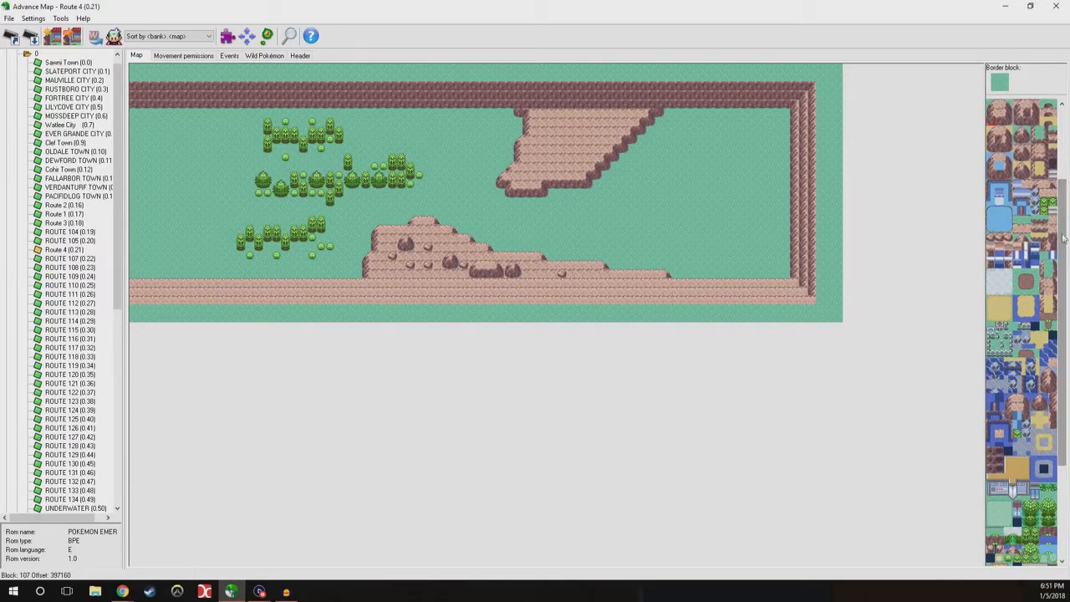
left_click(1028, 113)
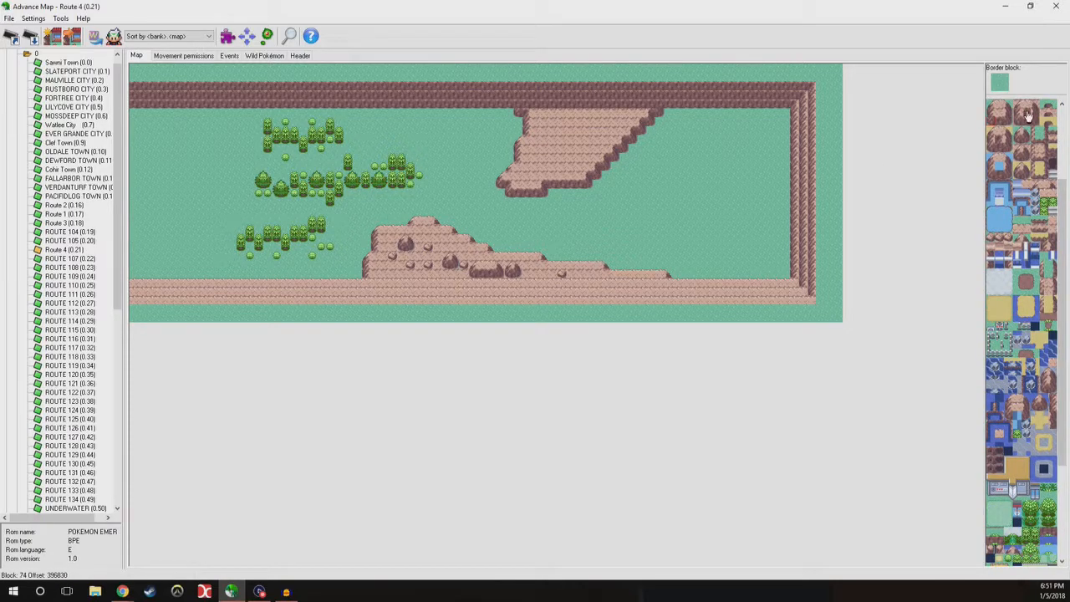
right_click(648, 109)
left_click_drag(632, 109, 528, 109)
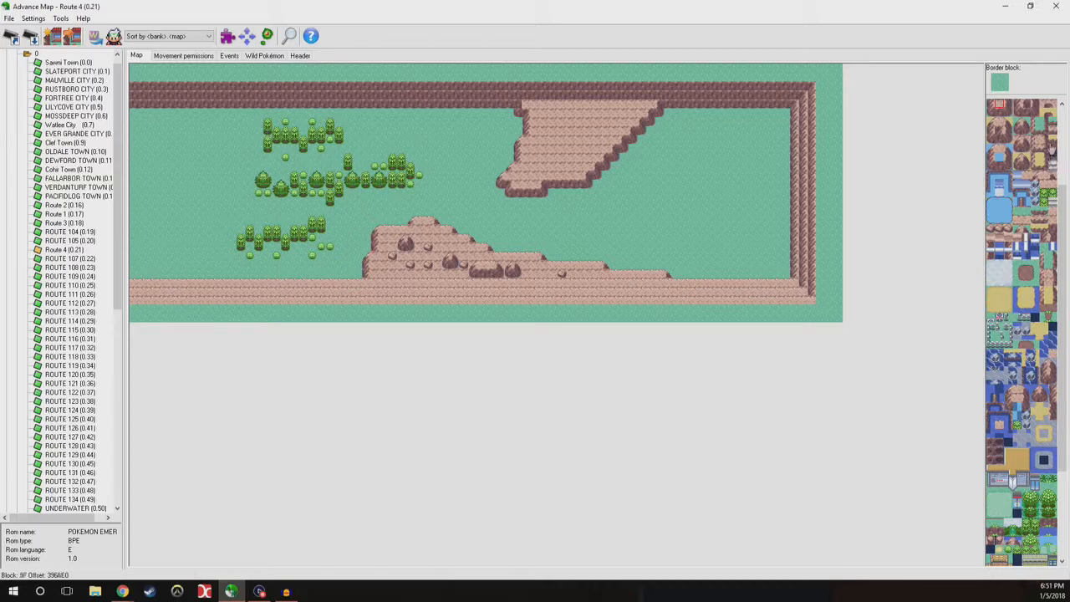
Place a two-tile-wide light stairway in the northern formation's bottom edge, east of its lowest ledge.
left_click(999, 132)
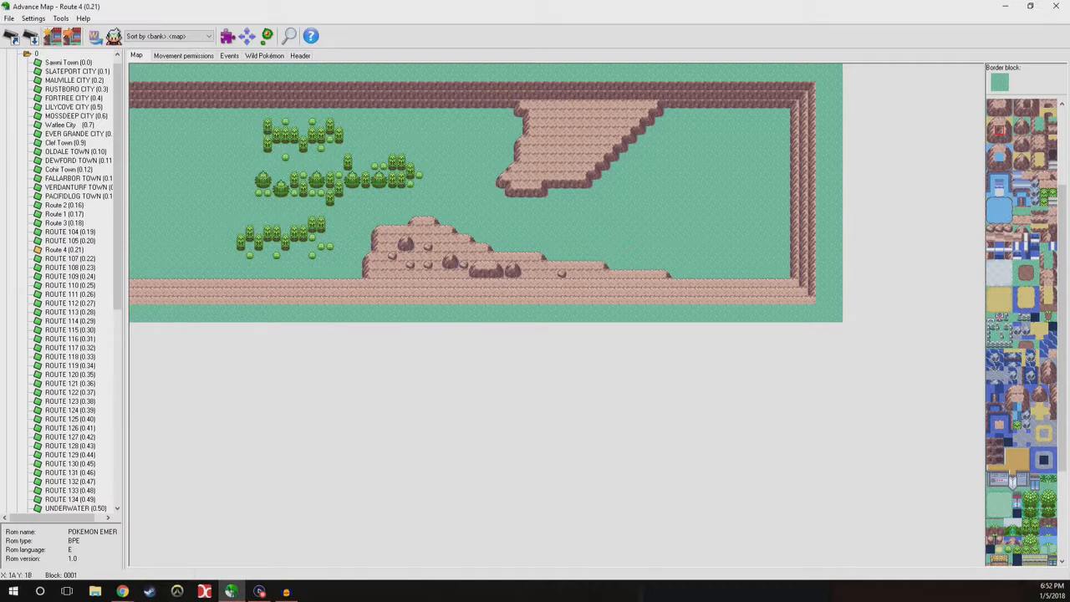
key("alt+Tab")
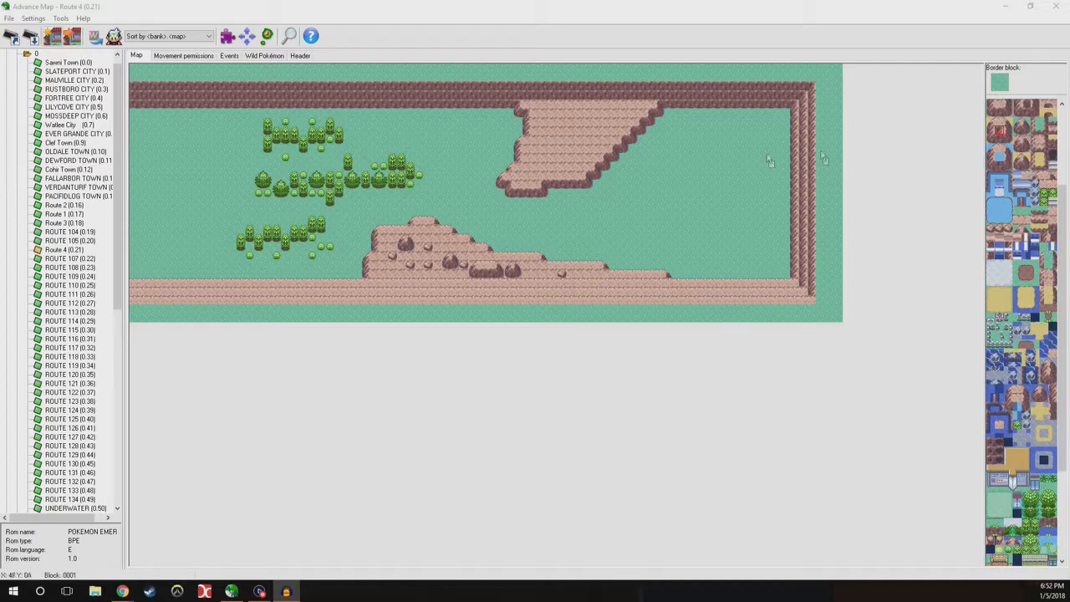
left_click(1047, 168)
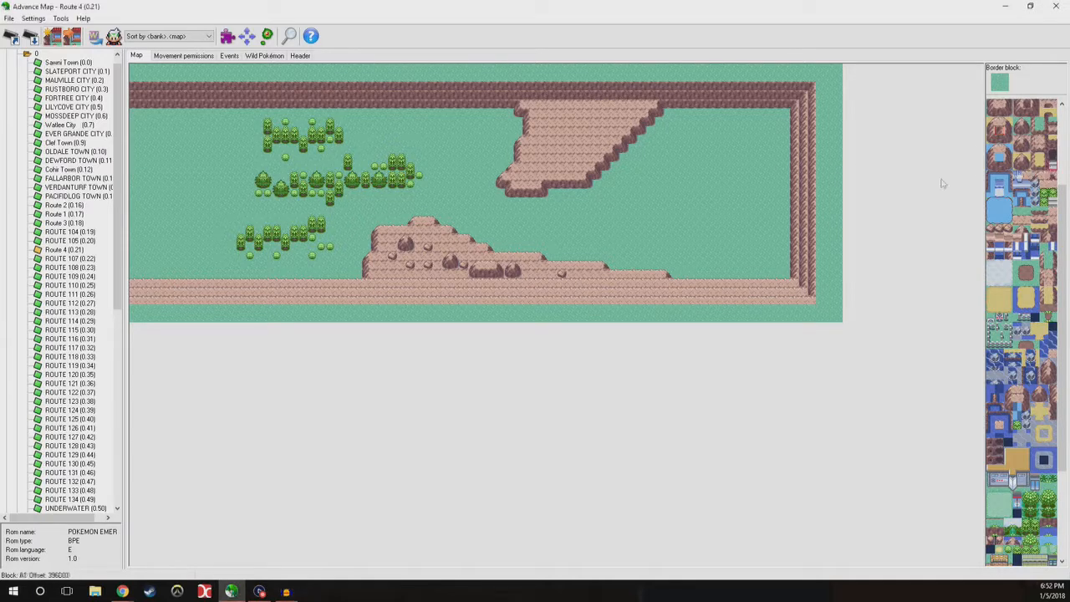
left_click(564, 186)
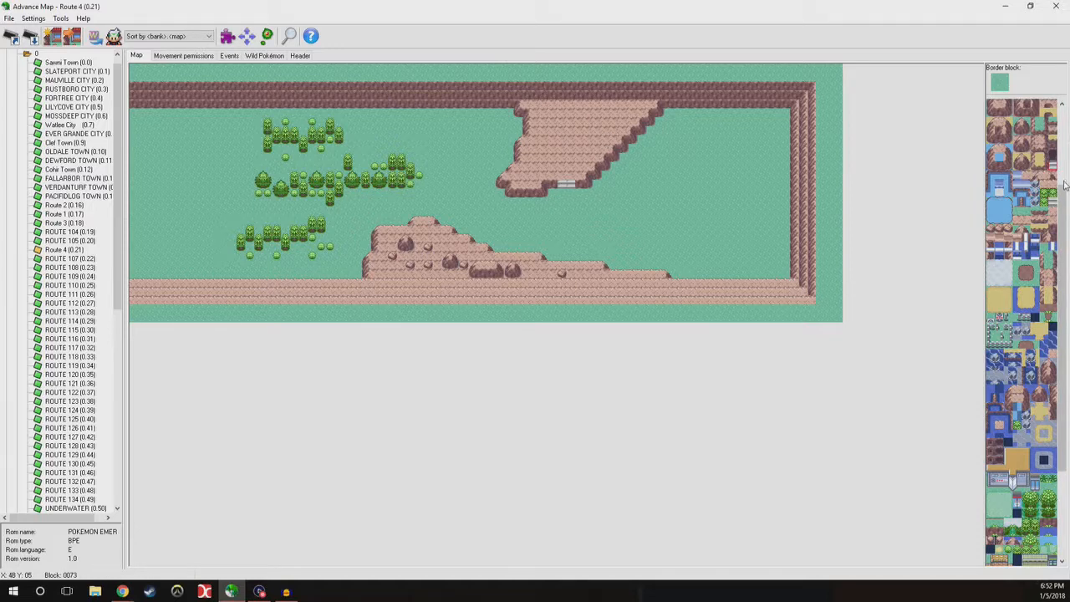
left_click_drag(1066, 243, 1064, 339)
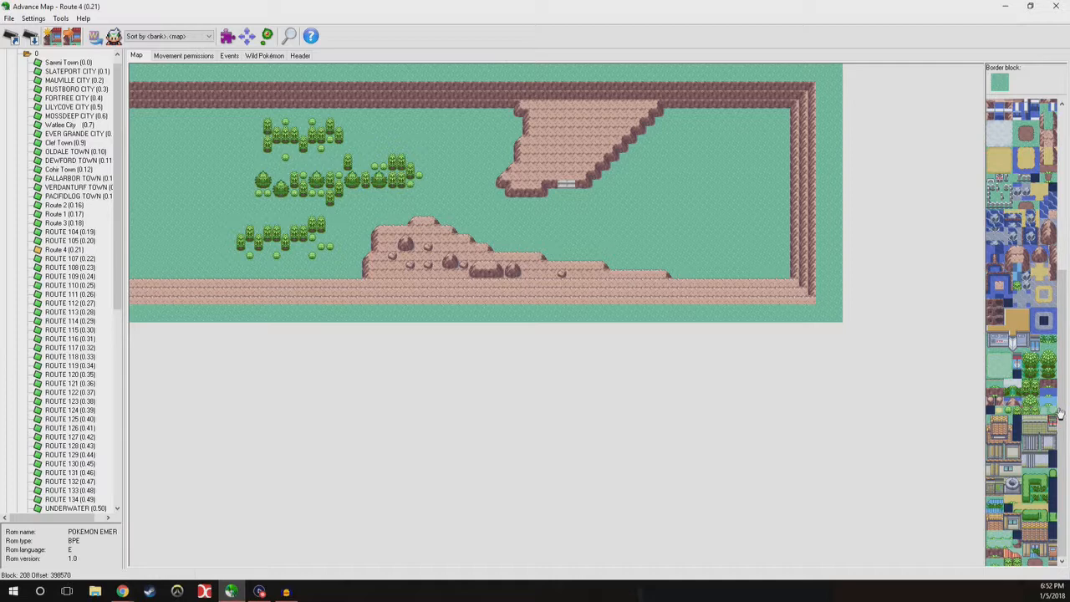
scroll(1058, 293, "up", 3)
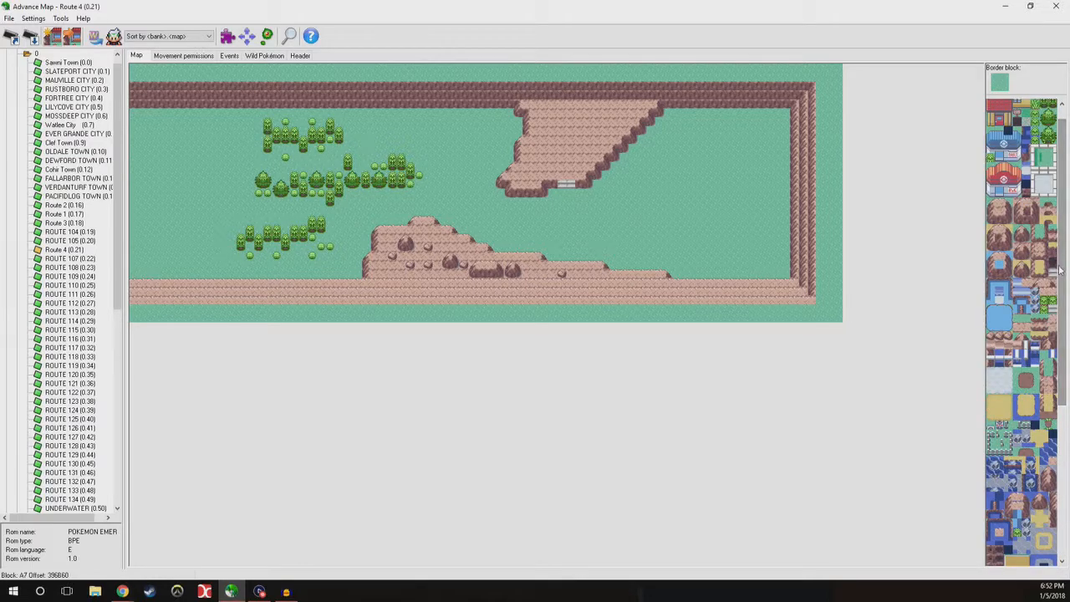
Scatter small rocks across the light cliff surface of the northern formation.
left_click_drag(1062, 270, 1062, 248)
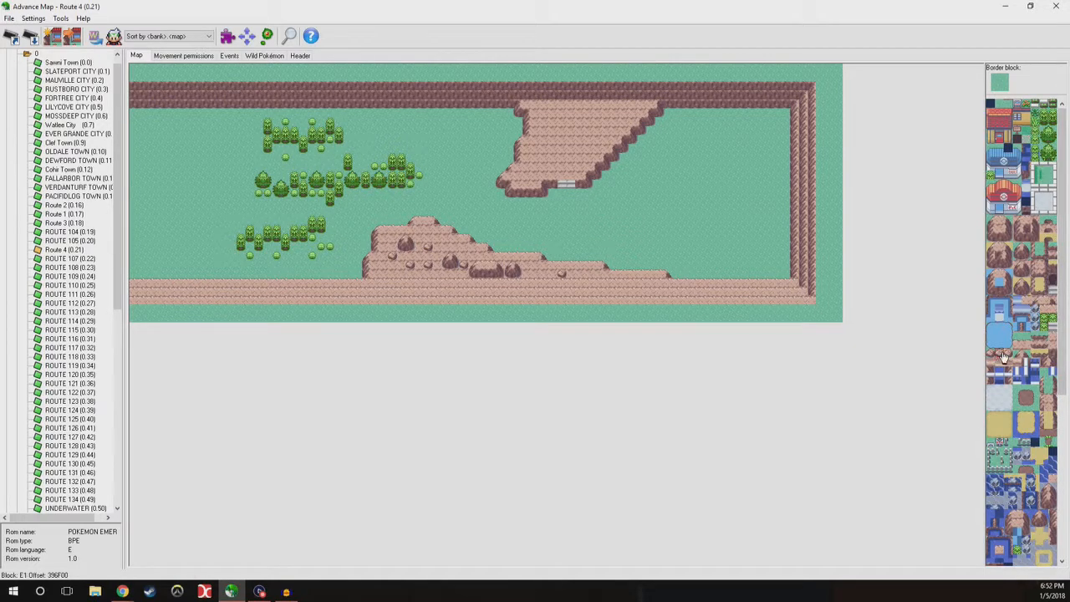
left_click(544, 106)
left_click(548, 141)
left_click(606, 141)
left_click(606, 112)
left_click(579, 123)
left_click(578, 149)
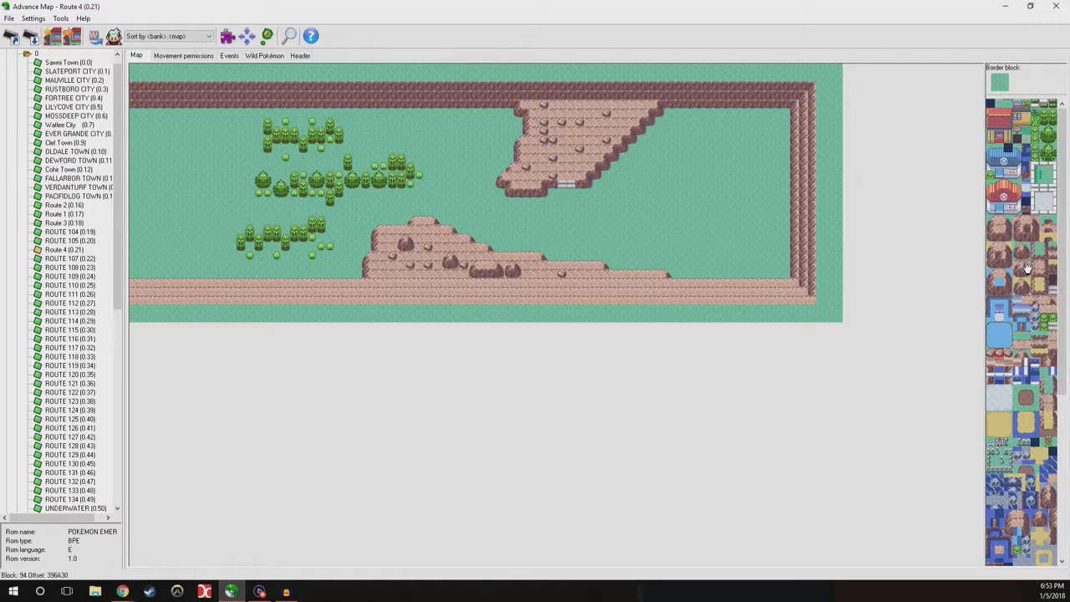
Place three large boulders on the northern formation: near its top edge, at the centre-west, and above the stairway's east end.
right_click_drag(1026, 264, 1019, 275)
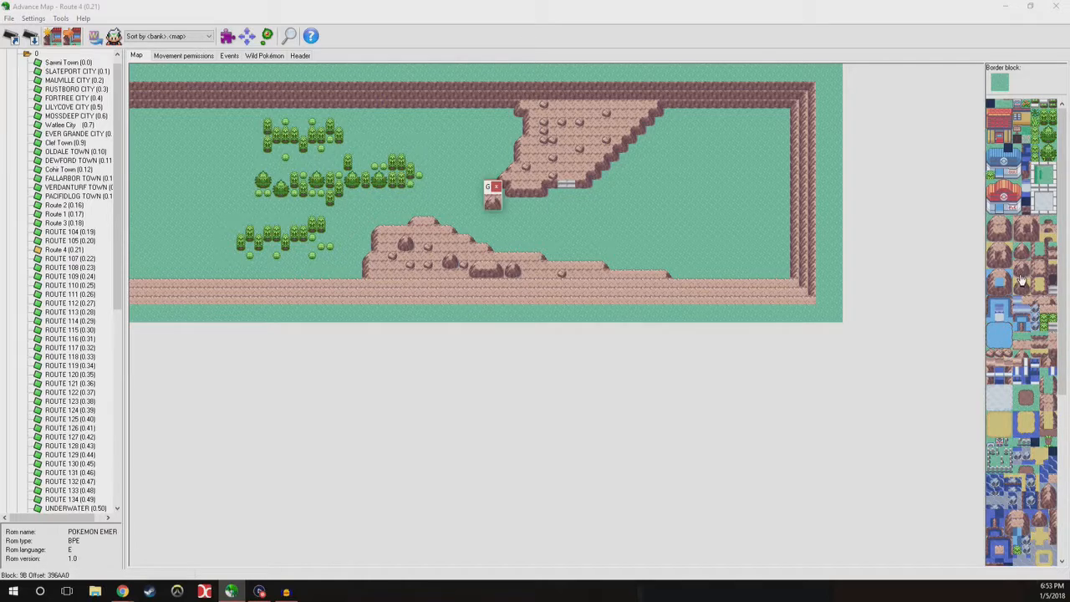
left_click(546, 133)
left_click(577, 150)
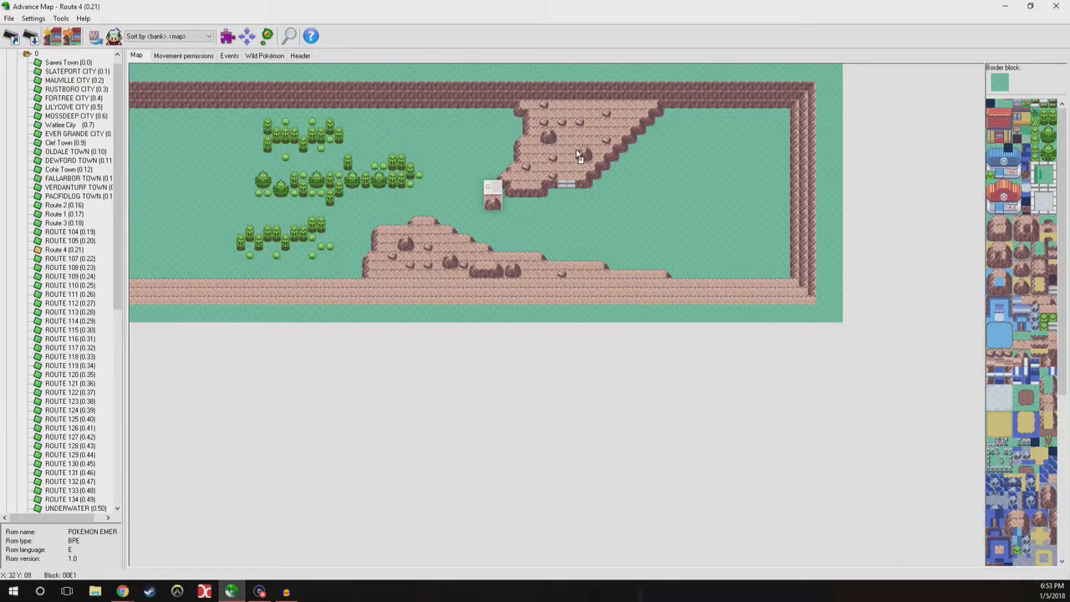
left_click(557, 107)
scroll(607, 119, "down", 5)
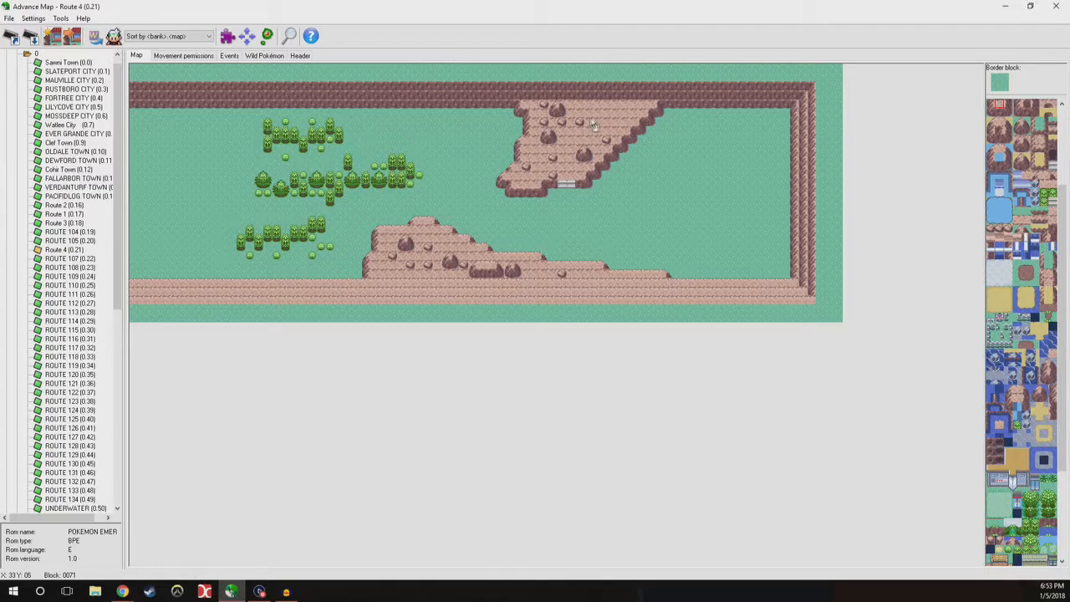
Remove all existing events from Route 4 by setting person events, signposts and warps to 0.
left_click(229, 55)
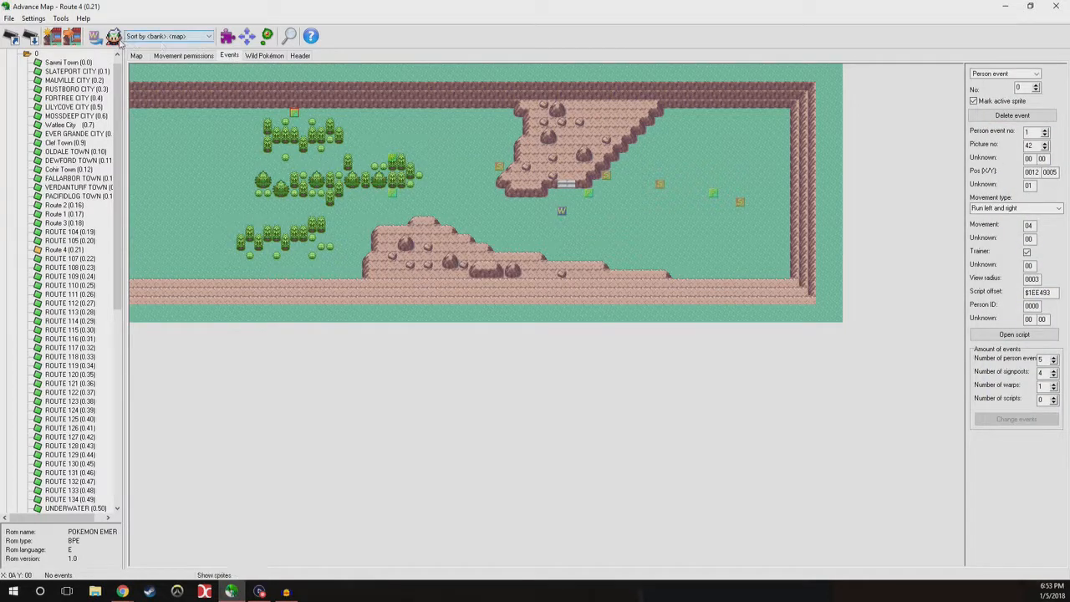
left_click(117, 40)
left_click(1053, 365)
left_click(1054, 376)
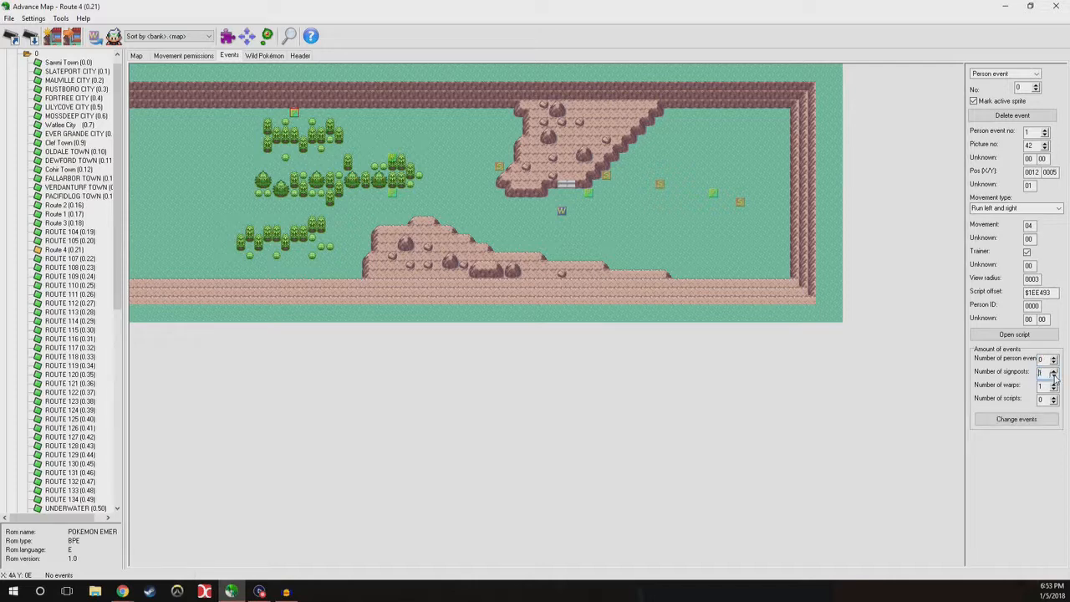
left_click(1054, 390)
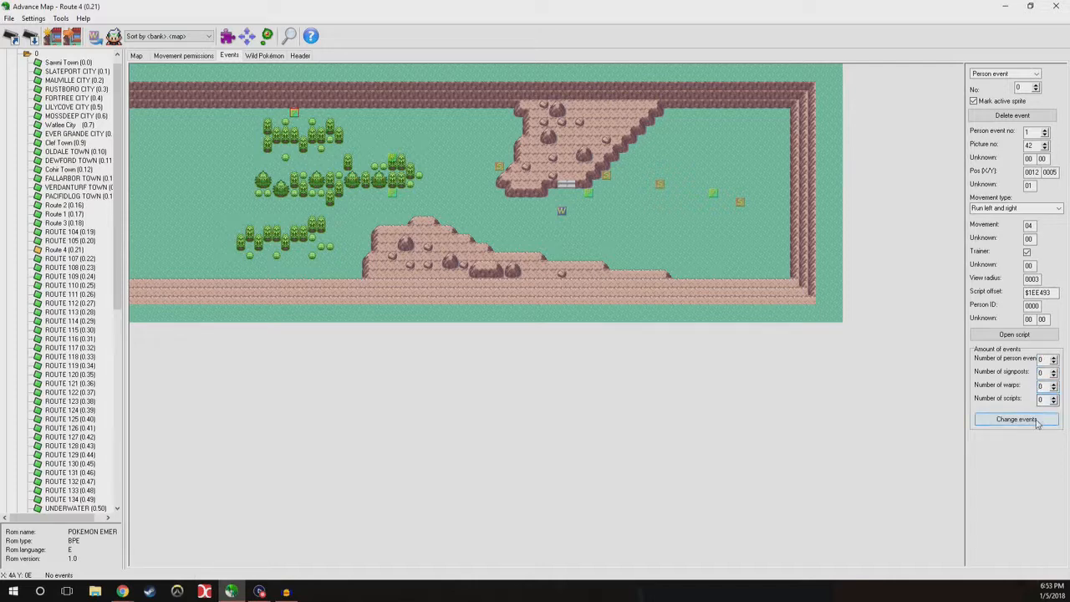
left_click(1036, 421)
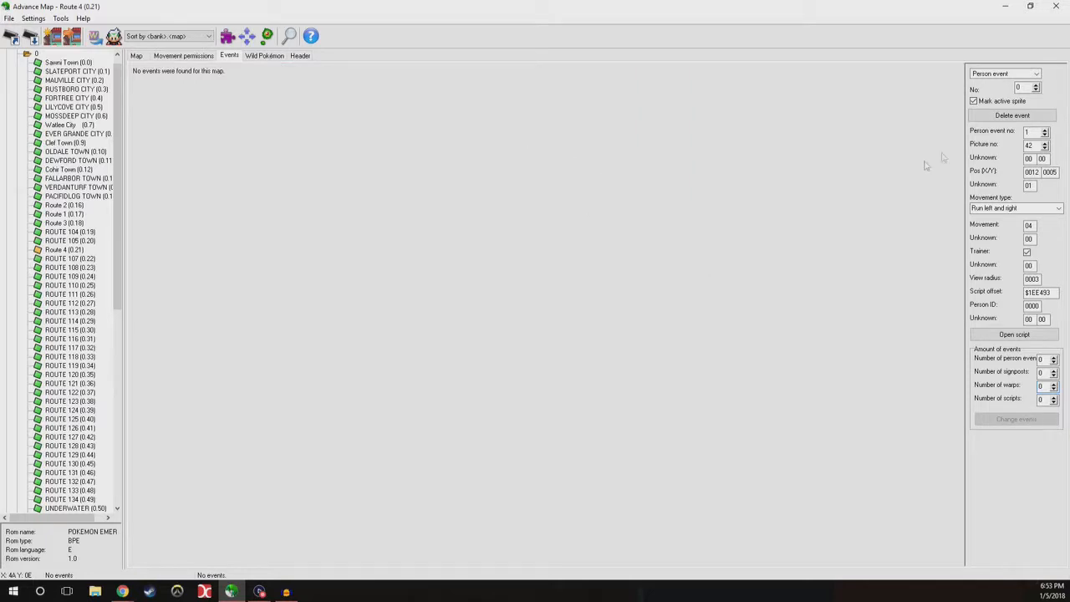
Add four new person events to Route 4 and show their sprites on the map.
left_click(1054, 357)
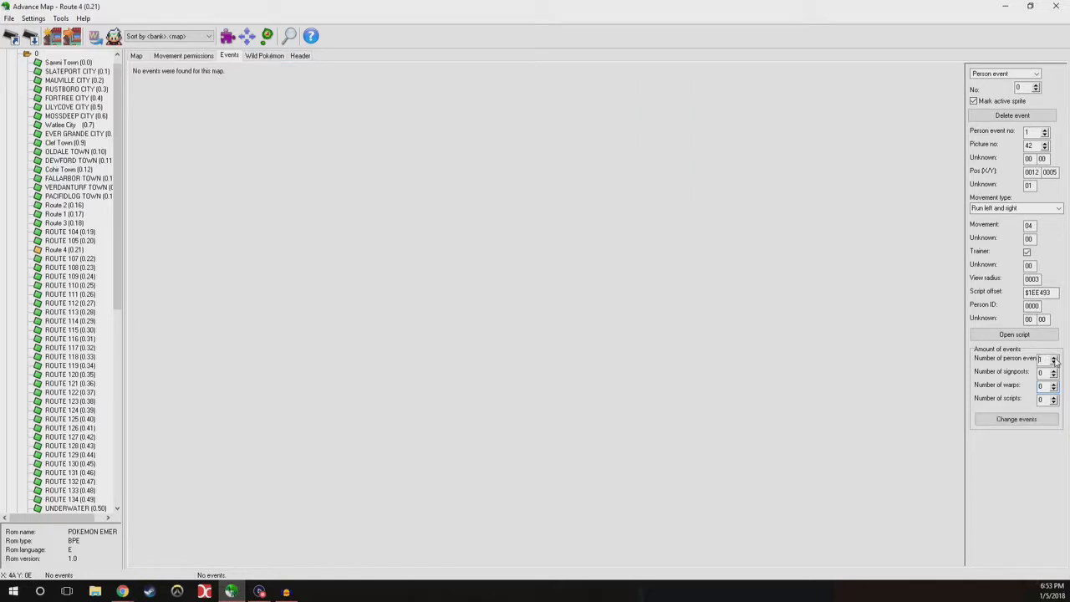
left_click(1054, 357)
left_click(1016, 419)
left_click(119, 38)
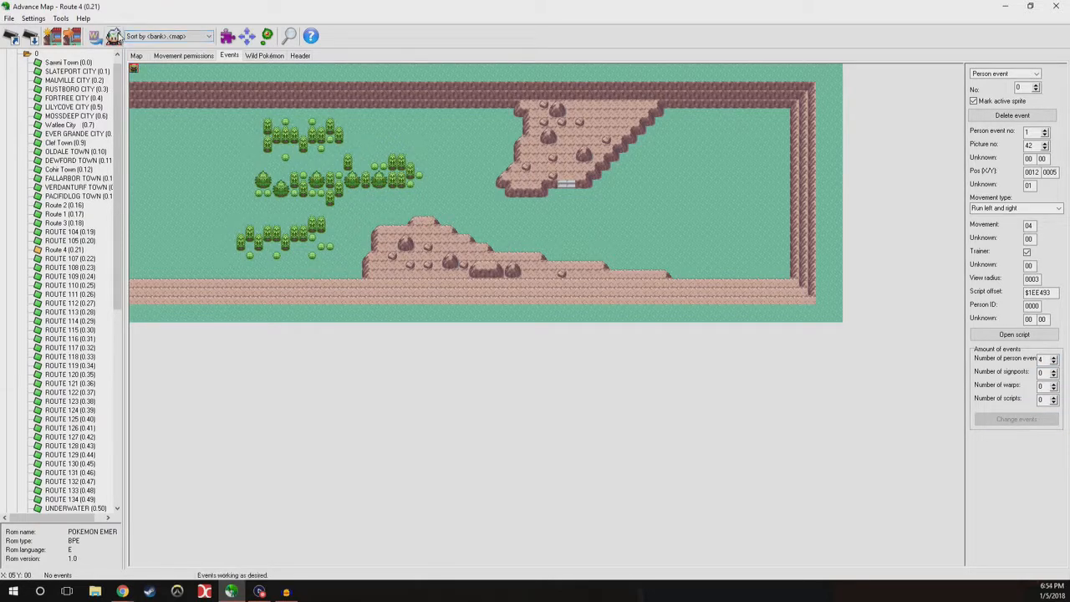
Distribute the four stacked person events across the northern formation, with person event 2 at position 0032, 0004.
mouse_move(134, 69)
left_mouse_down()
mouse_move(323, 127)
mouse_move(562, 160)
mouse_move(615, 113)
left_mouse_up()
left_click_drag(134, 70, 579, 112)
left_click_drag(138, 74, 589, 132)
left_click_drag(134, 70, 570, 174)
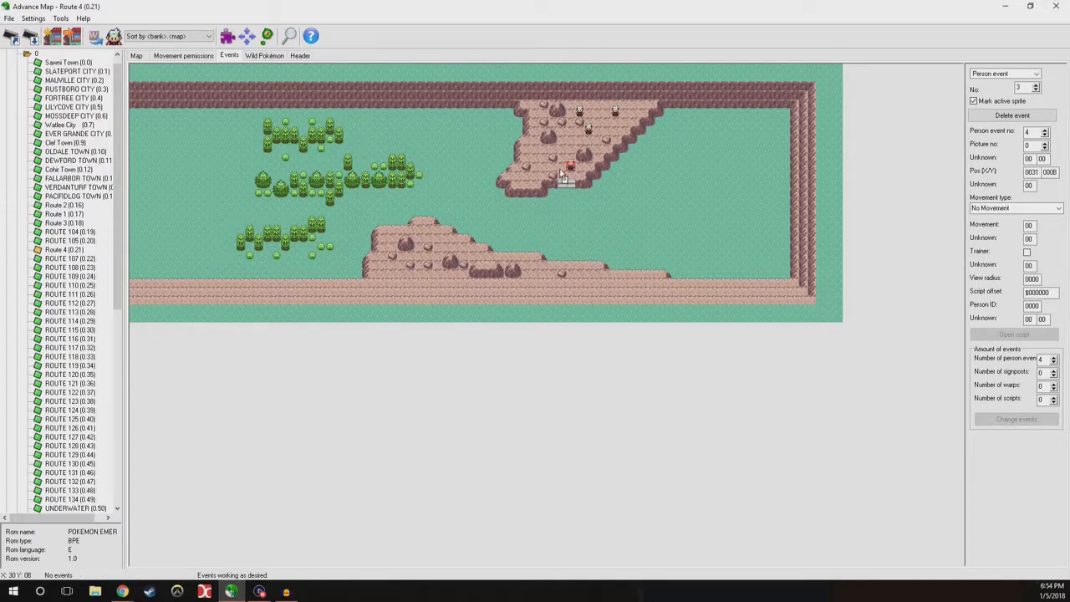
left_click_drag(584, 116, 579, 111)
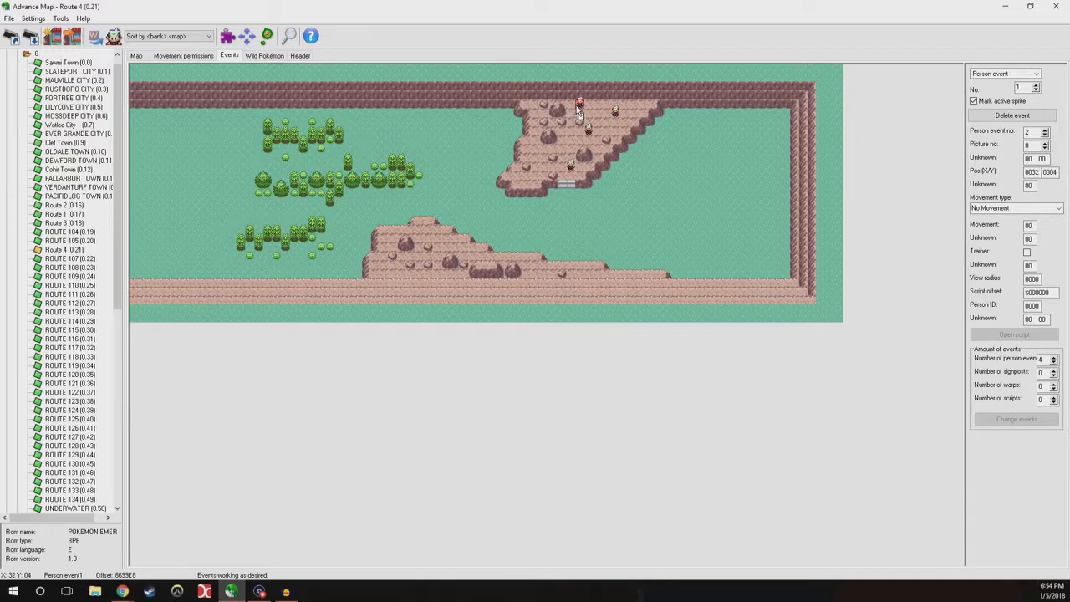
Add more small rocks just east of the northern formation's centre-west boulder.
left_click(136, 55)
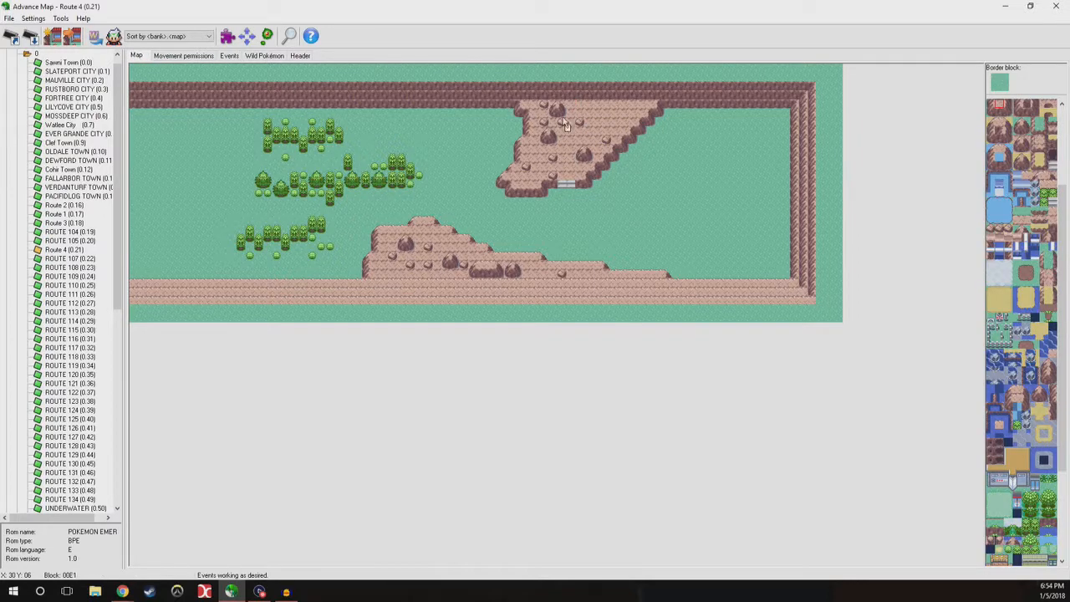
right_click(578, 121)
left_click(569, 129)
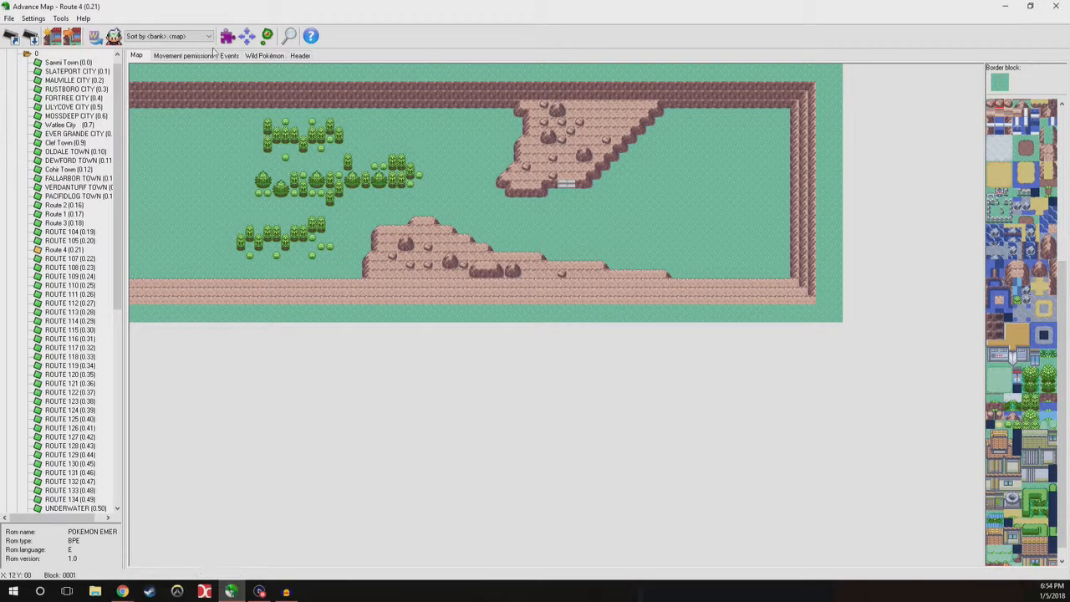
Move person event 2 to position 0031, 0006, with movement type Look up and a different picture number.
left_click(228, 56)
left_click_drag(582, 109, 573, 126)
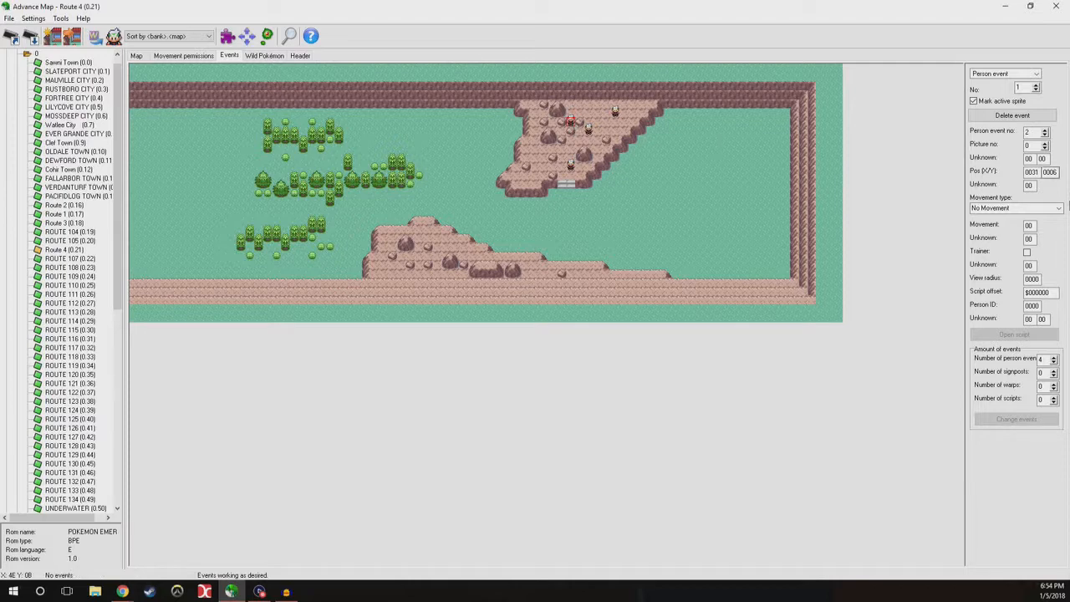
left_click(1059, 208)
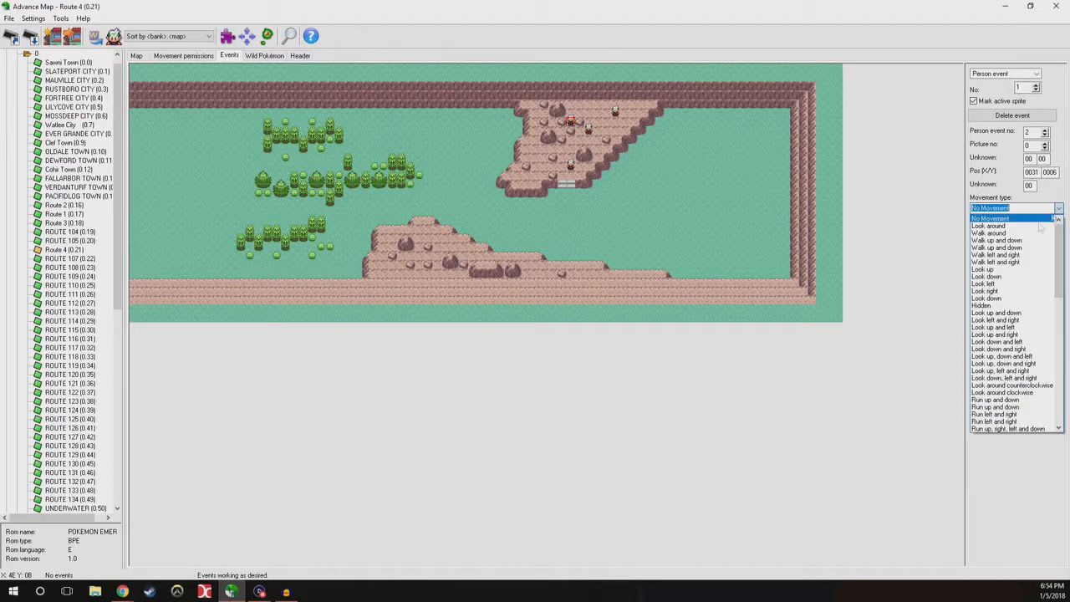
left_click(1027, 269)
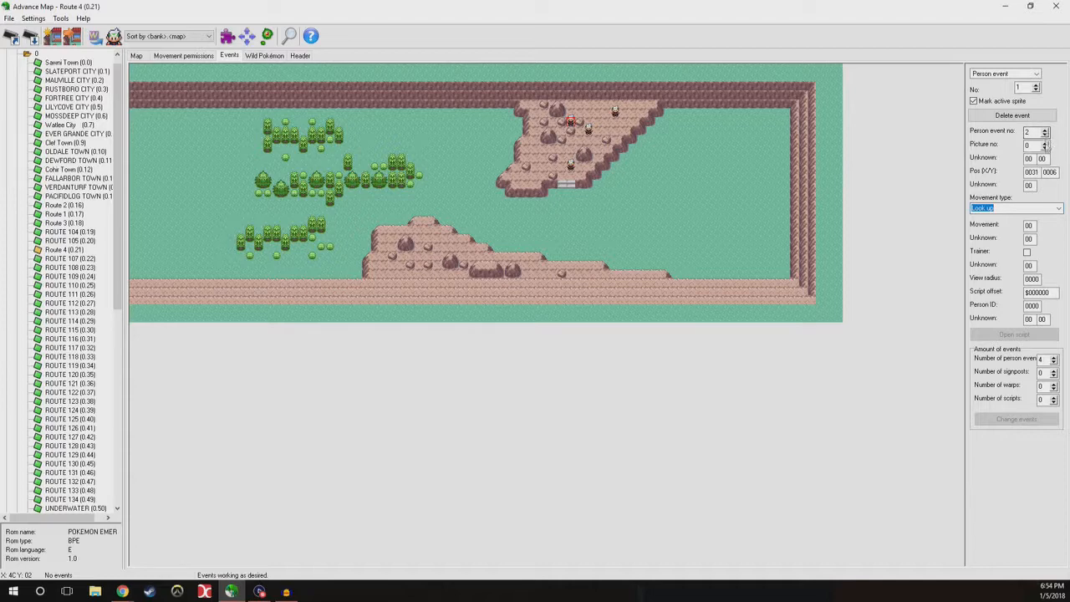
left_click(1044, 143)
left_click(1045, 144)
left_click(1044, 144)
Change person event 1's picture number and move it west to the northern formation's top row.
left_click(617, 117)
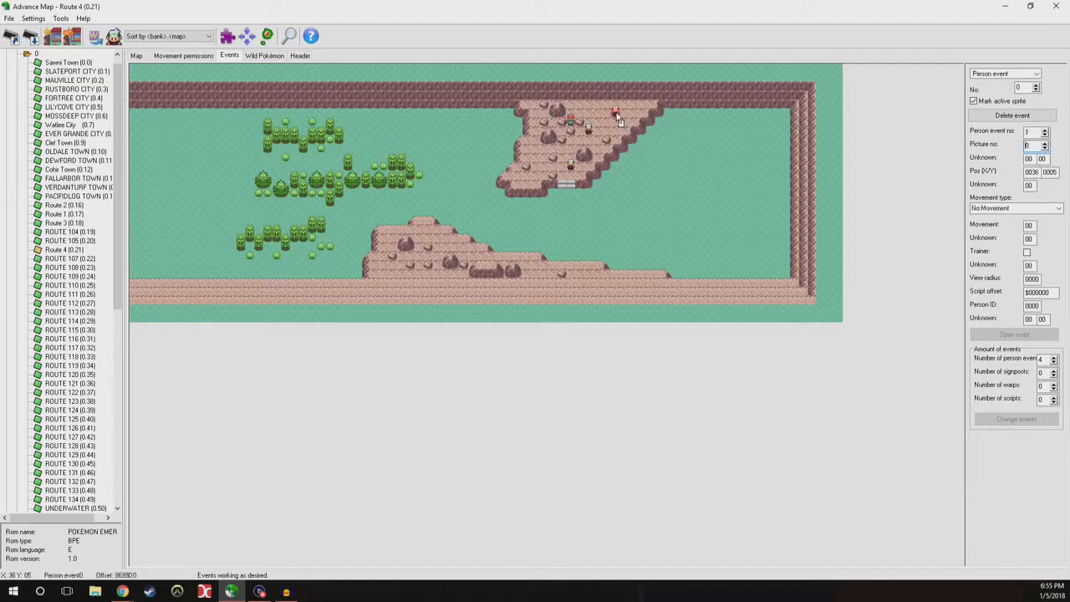
left_click(1045, 144)
left_click(1045, 148)
left_click_drag(620, 120, 590, 112)
Move person event 3 to position 0033, 0008 and set its movement type to Look up and left.
left_click(594, 140)
left_click_drag(593, 142, 597, 142)
left_click_drag(597, 142, 582, 147)
left_click(1037, 208)
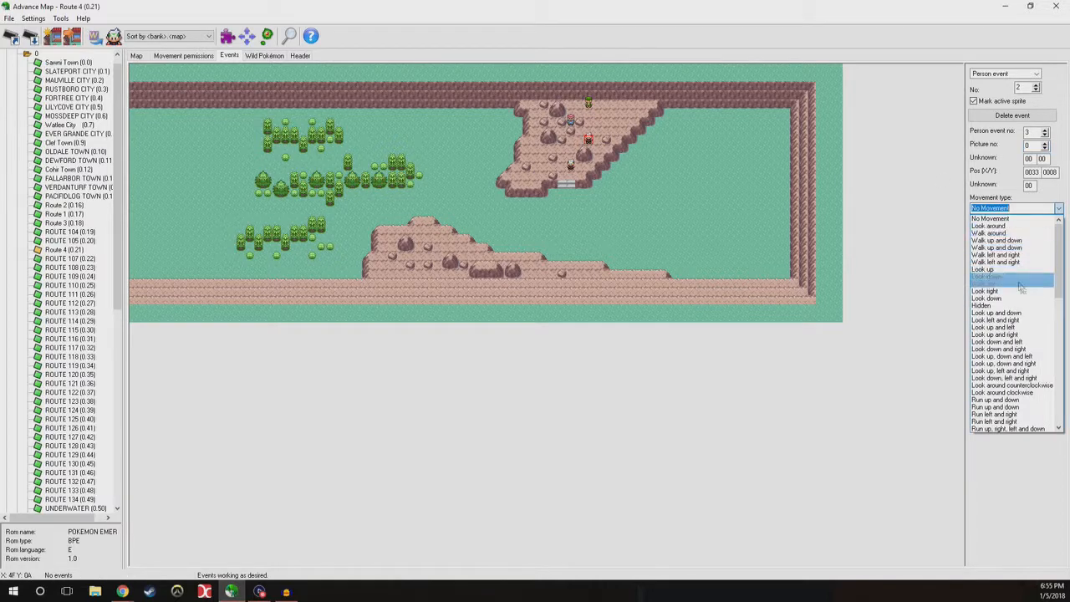
left_click(1020, 328)
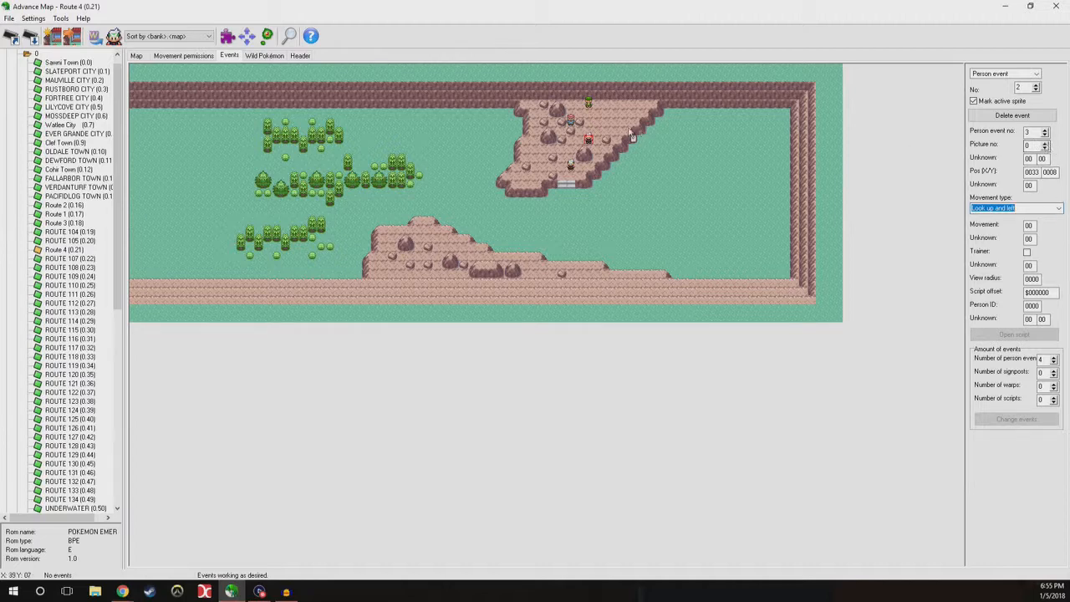
Set the picture number of person event 3 to 32.
left_click(588, 105)
left_click(588, 142)
double_click(1027, 145)
type("43")
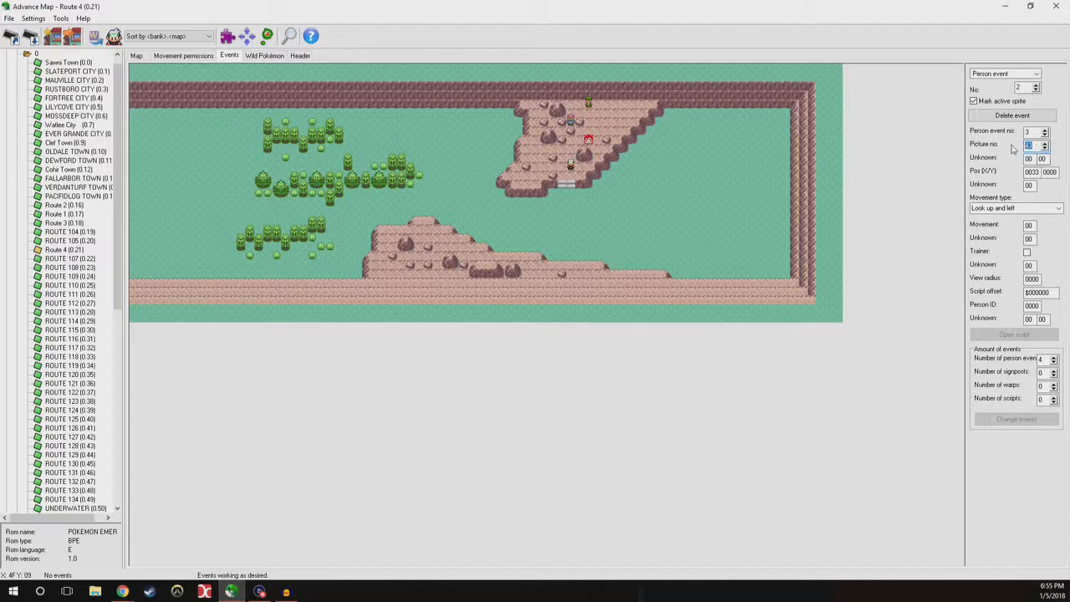
type("32")
Move person event 4 to position 002F, 0009 and set its movement type to Look right.
left_click_drag(571, 166, 553, 149)
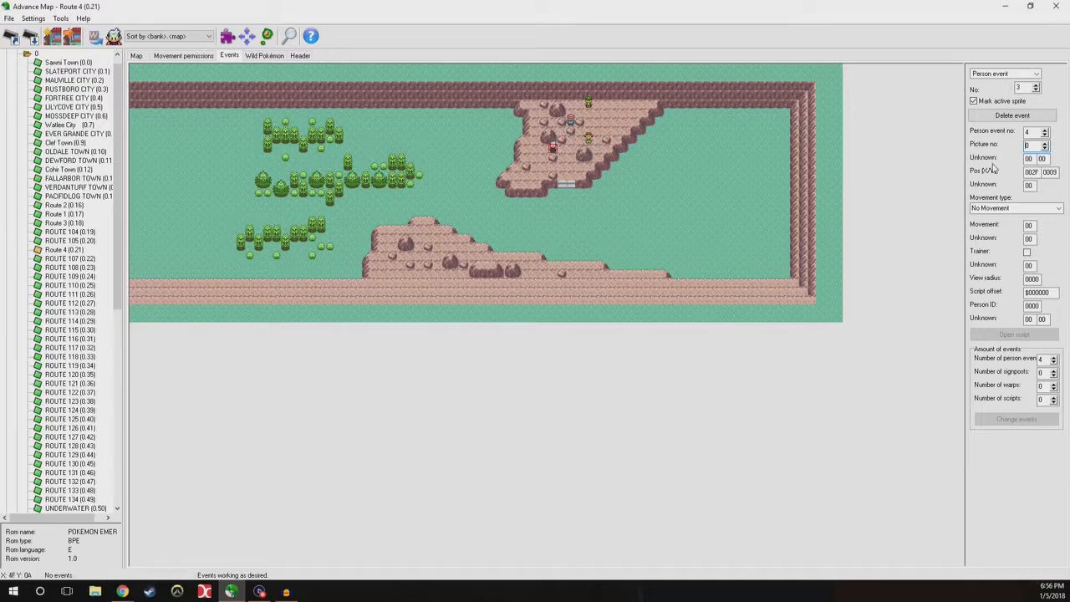
left_click(1058, 209)
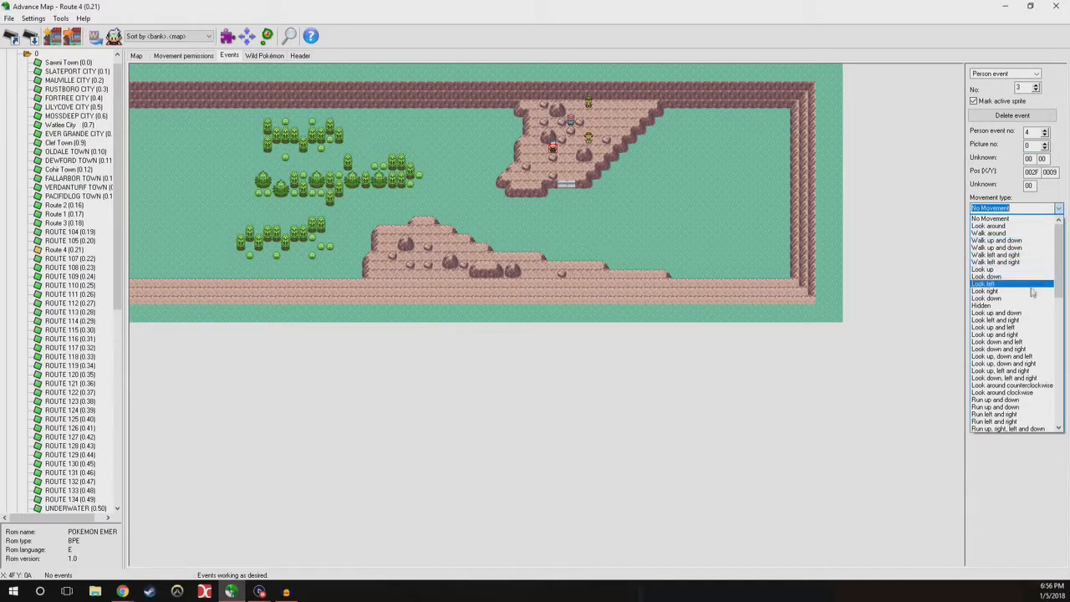
left_click(995, 291)
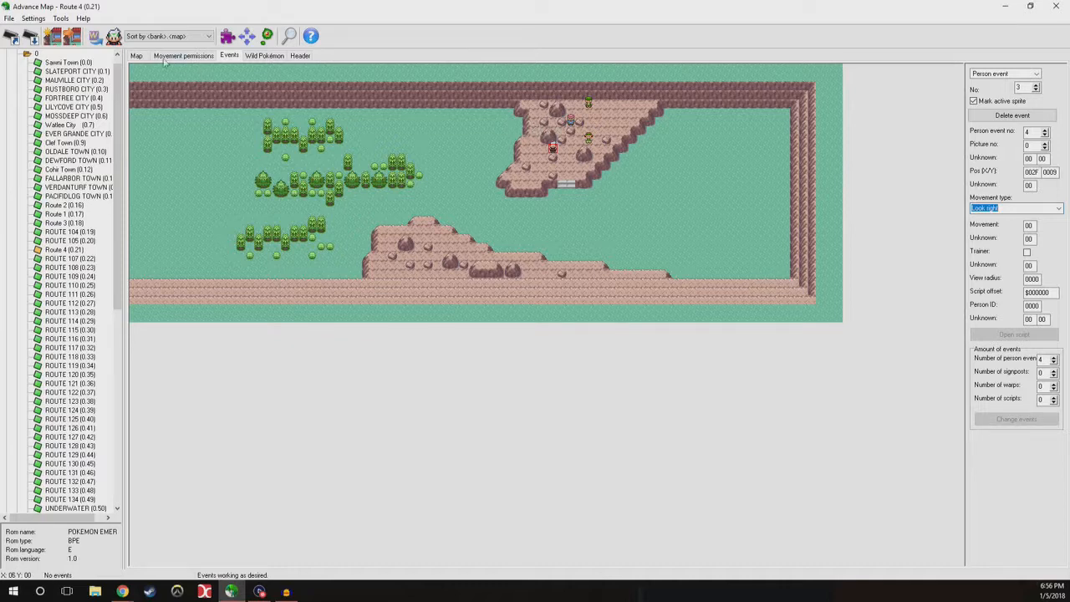
Set the picture number of person event 4 to 55.
left_click(139, 56)
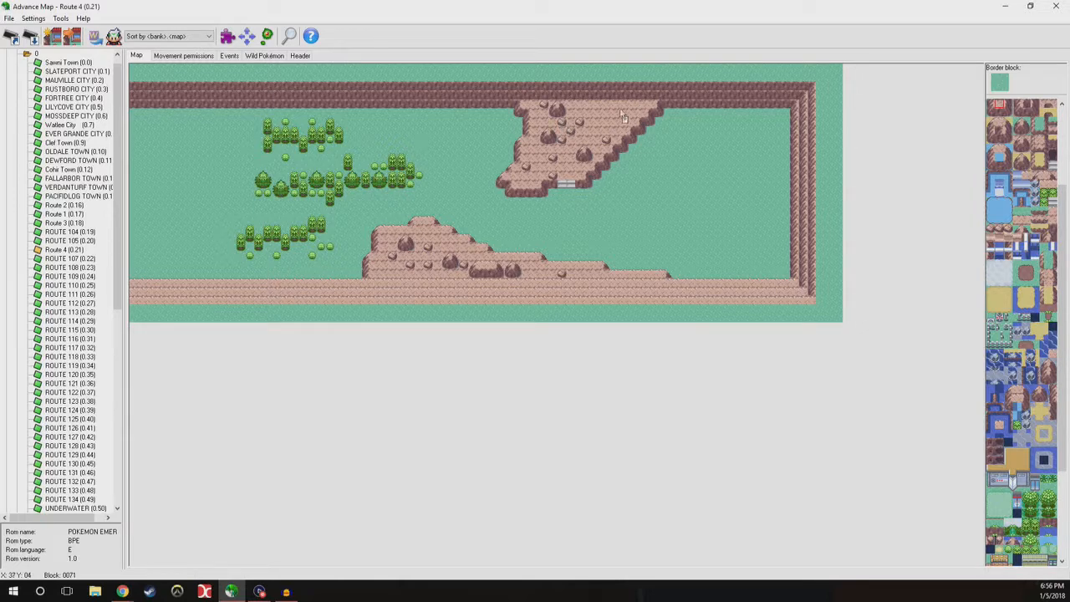
left_click(227, 56)
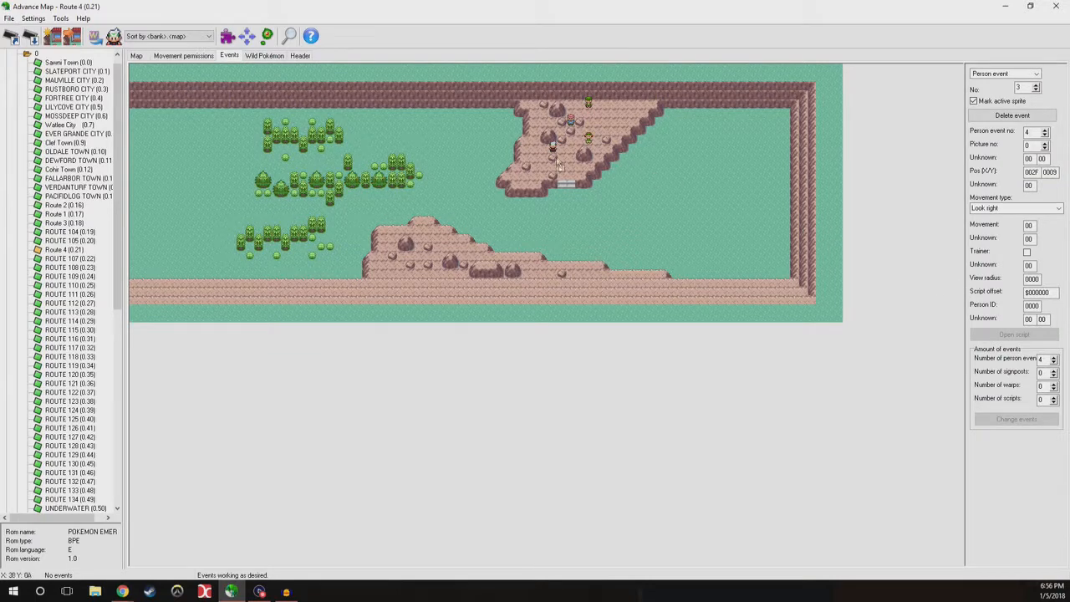
double_click(1033, 145)
type("55")
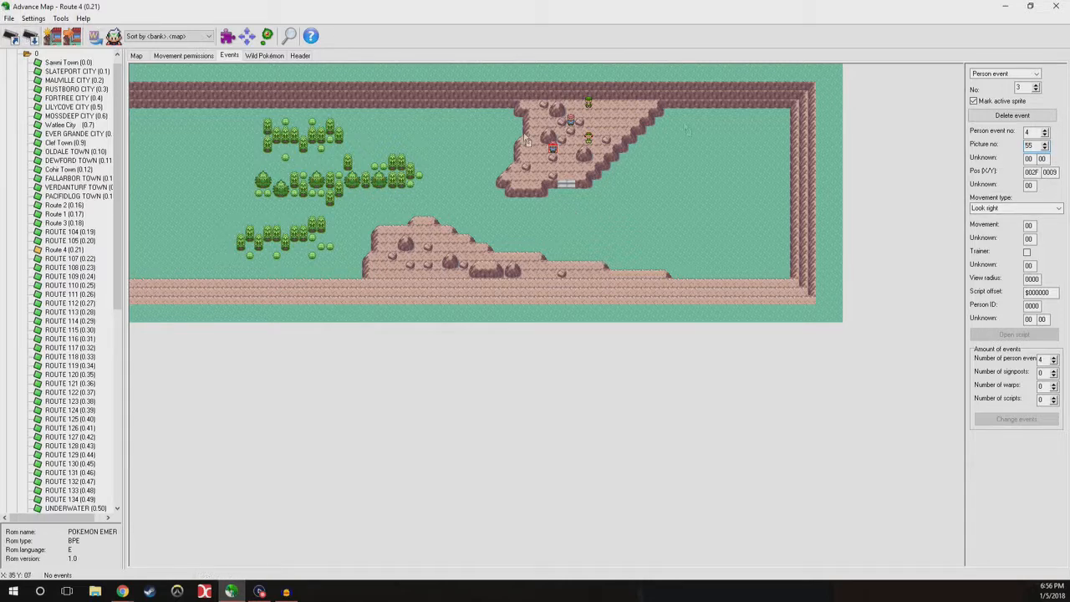
Place two more large boulders in the northeastern part of the northern formation.
left_click(139, 57)
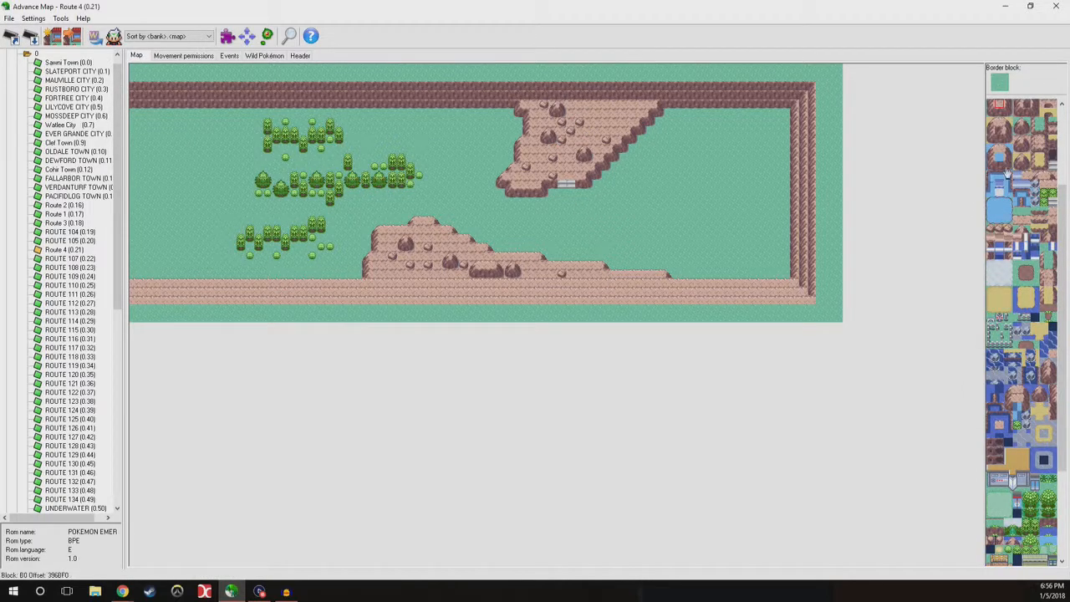
left_click(492, 196)
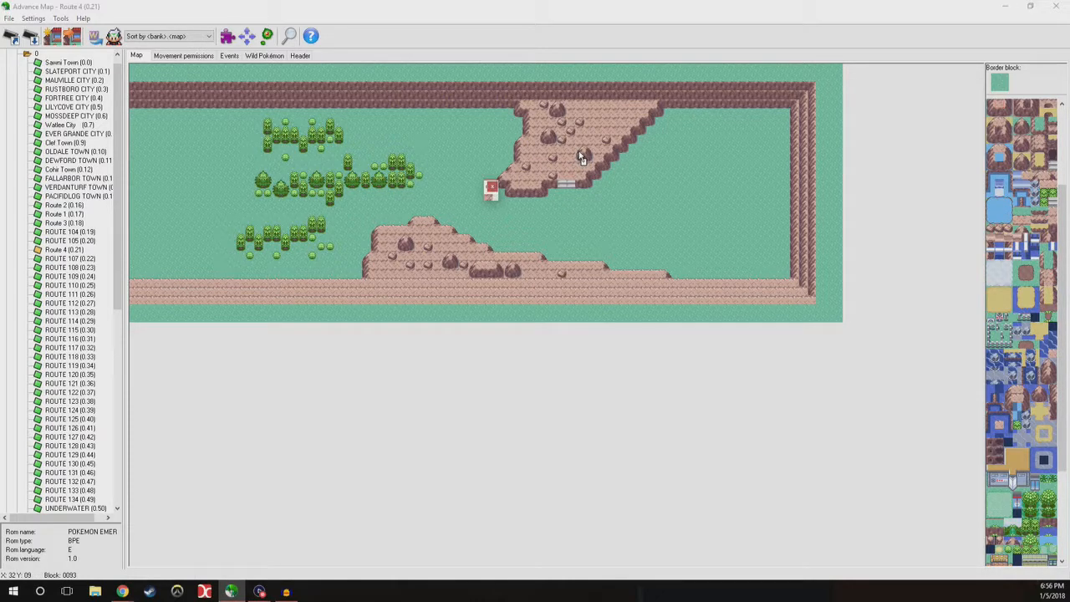
left_click(629, 105)
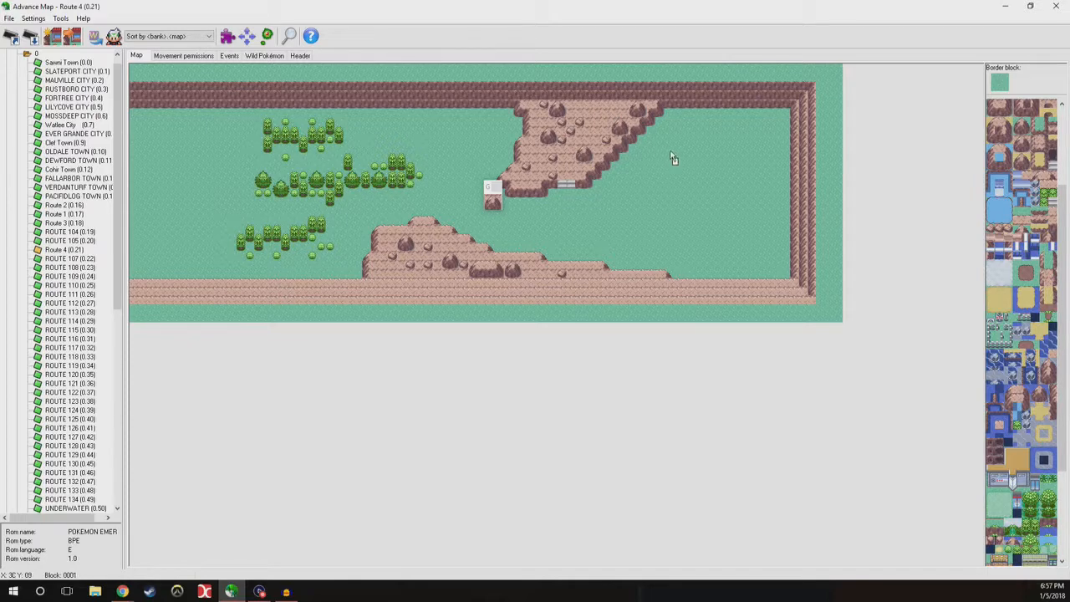
Add small rocks around the northeastern boulders and check them together with the placed person events.
left_click(233, 57)
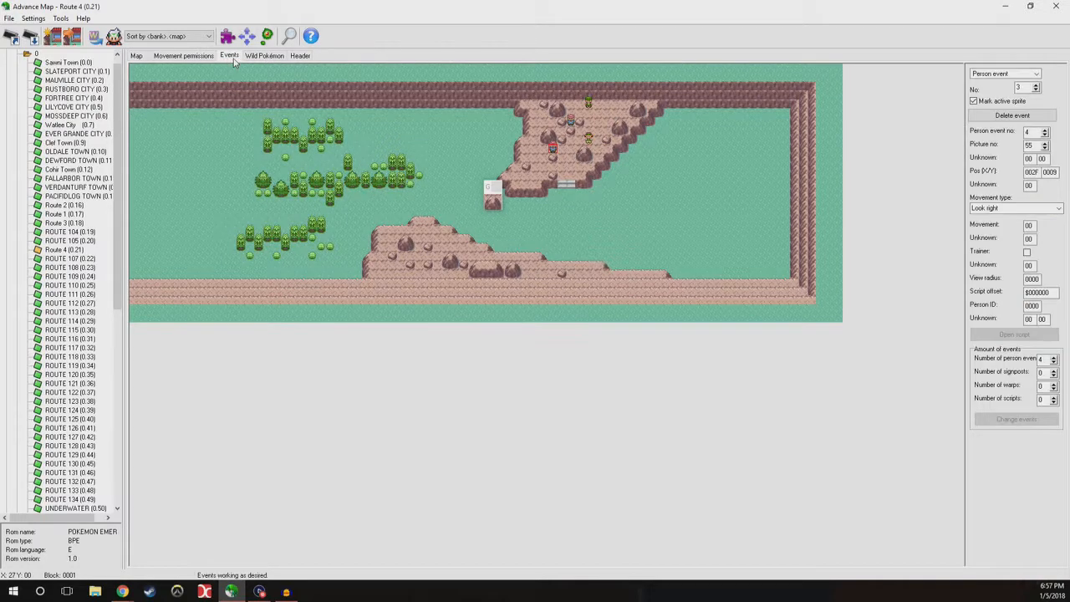
left_click(137, 55)
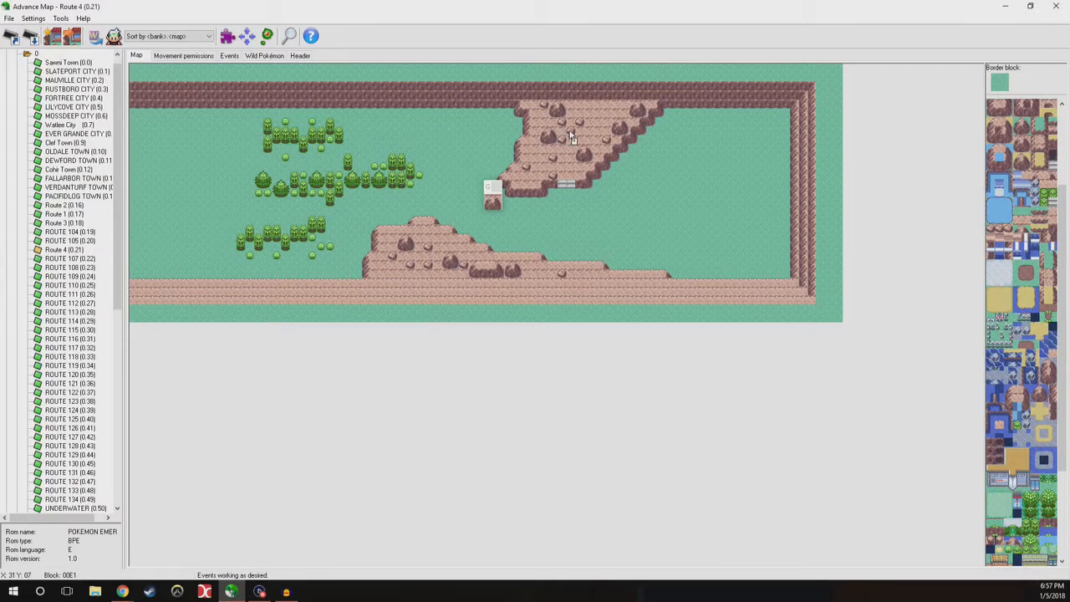
scroll(570, 138, "down", 3)
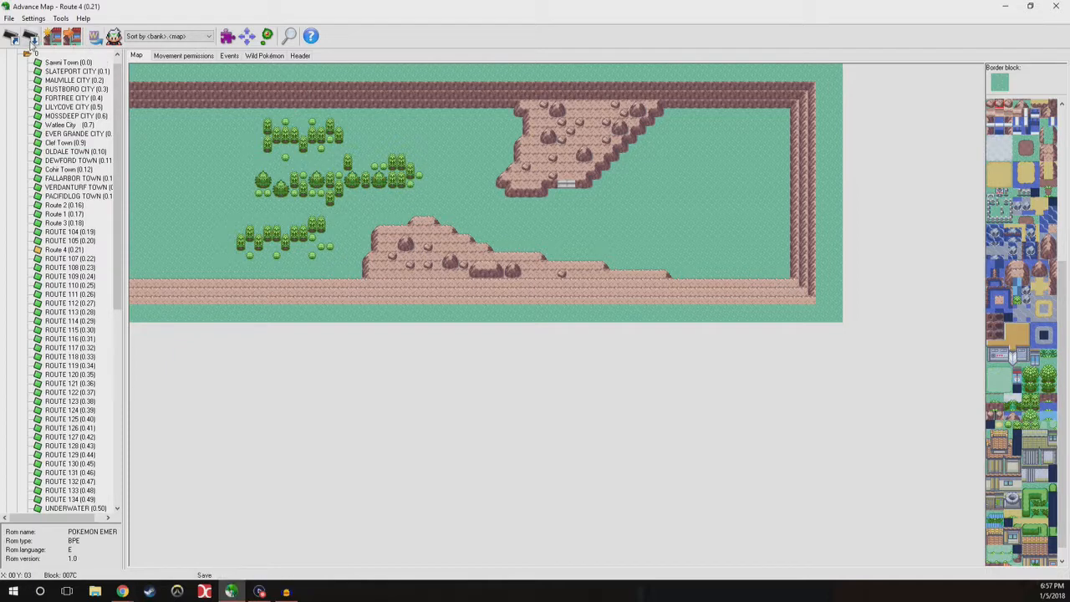
left_click(223, 57)
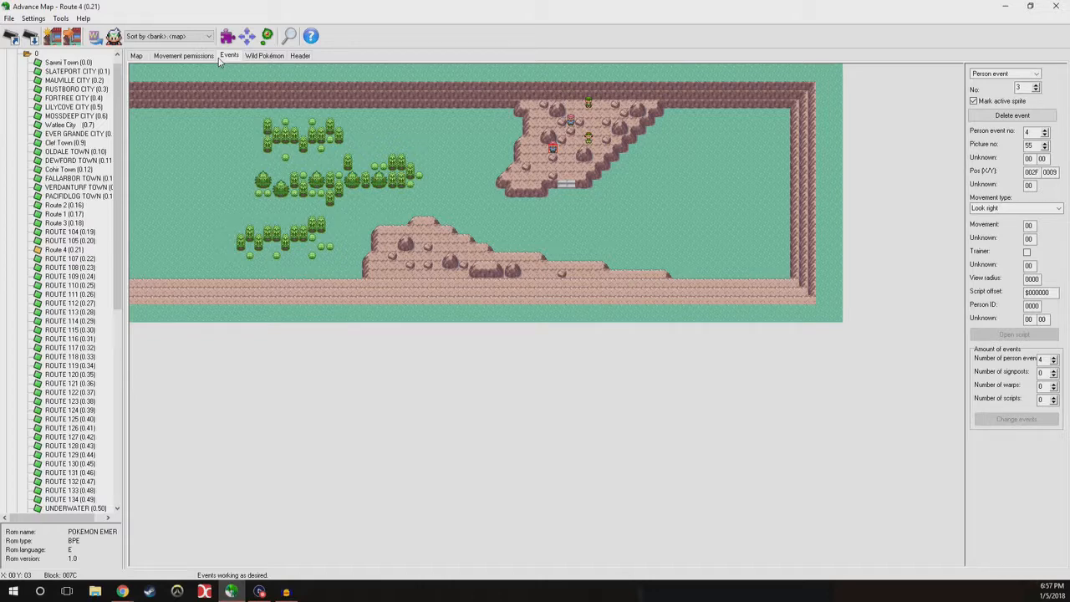
Place a red-roofed house on the grass in the eastern part of Route 4, near the eastern cliff wall.
left_click(137, 56)
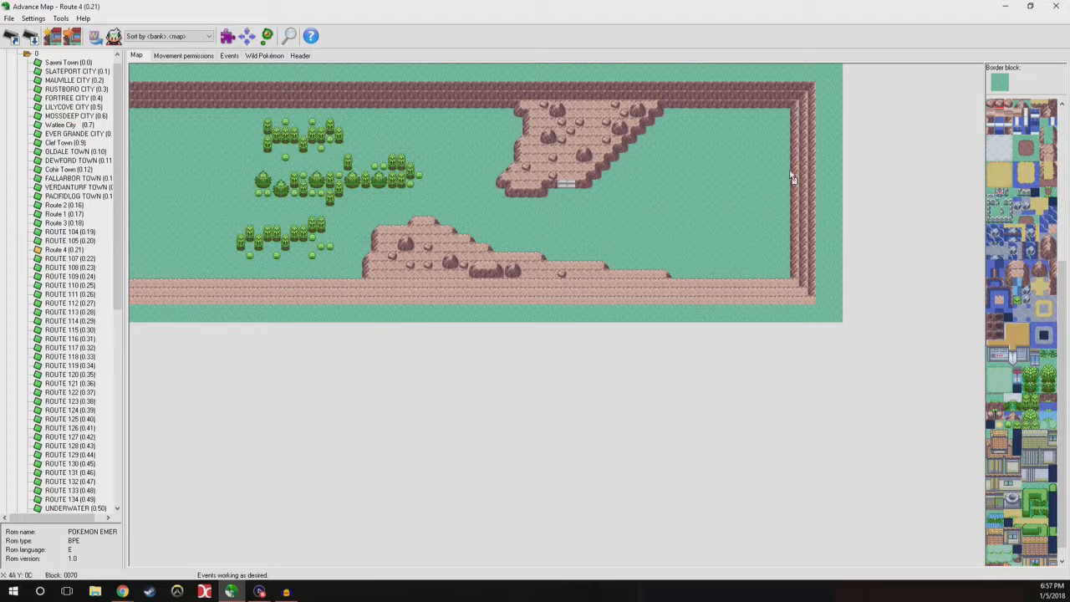
left_click_drag(1063, 298, 1052, 149)
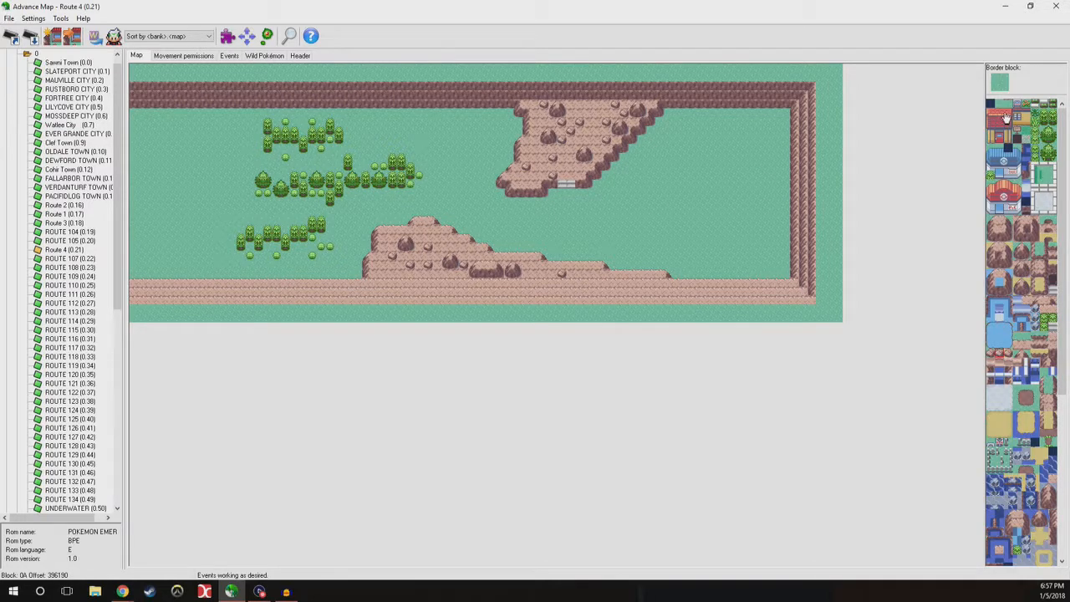
left_click_drag(1010, 117, 991, 147)
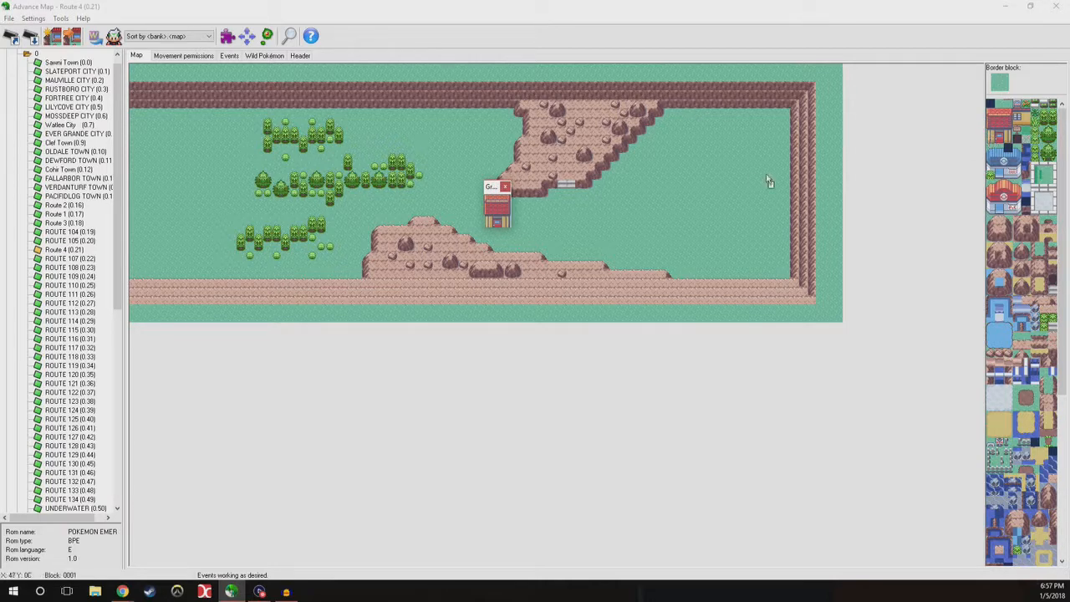
left_click(741, 184)
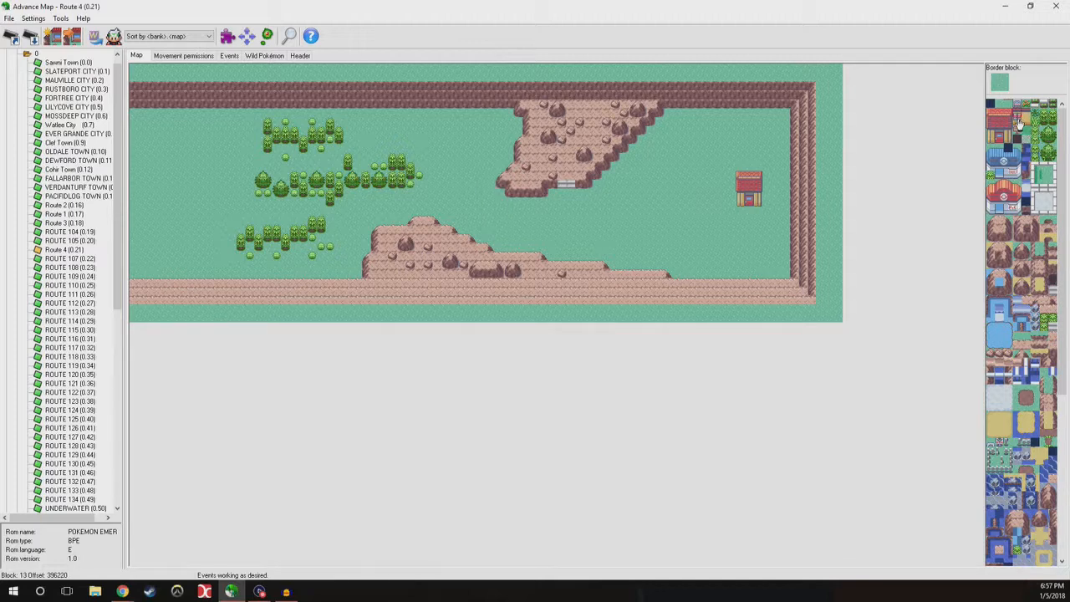
Rework the house's front wall with window tiles and extend the wall one tile to the east.
left_click(739, 199, "ctrl")
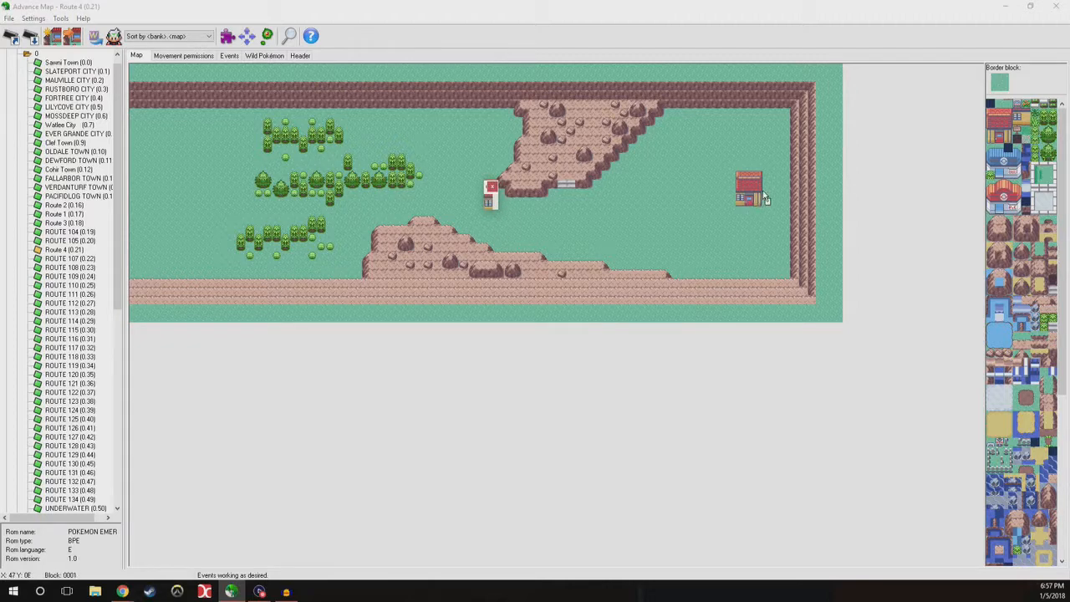
left_click(759, 214)
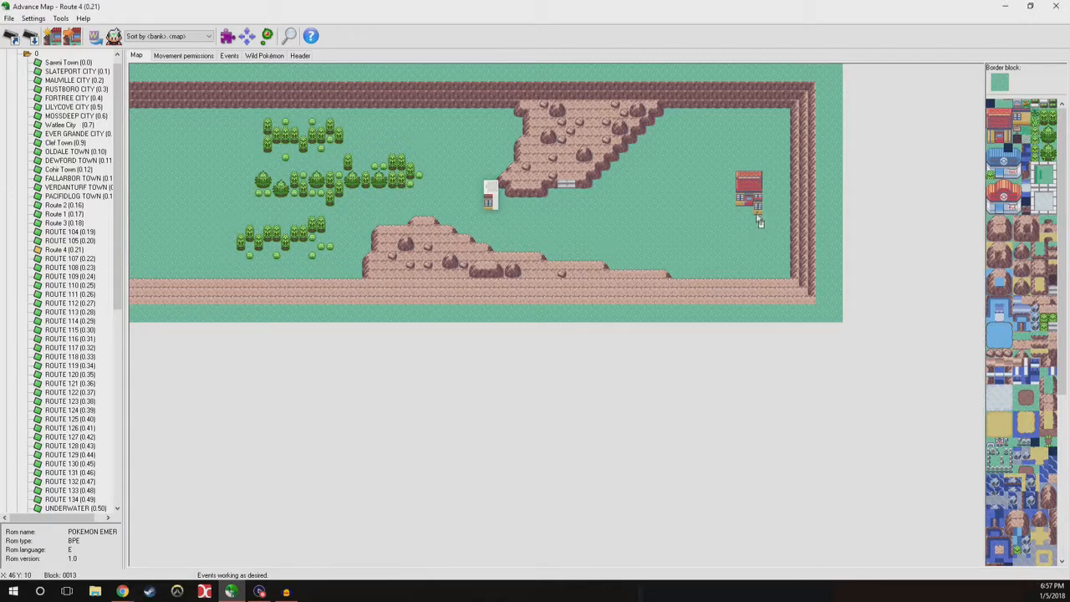
right_click(739, 203)
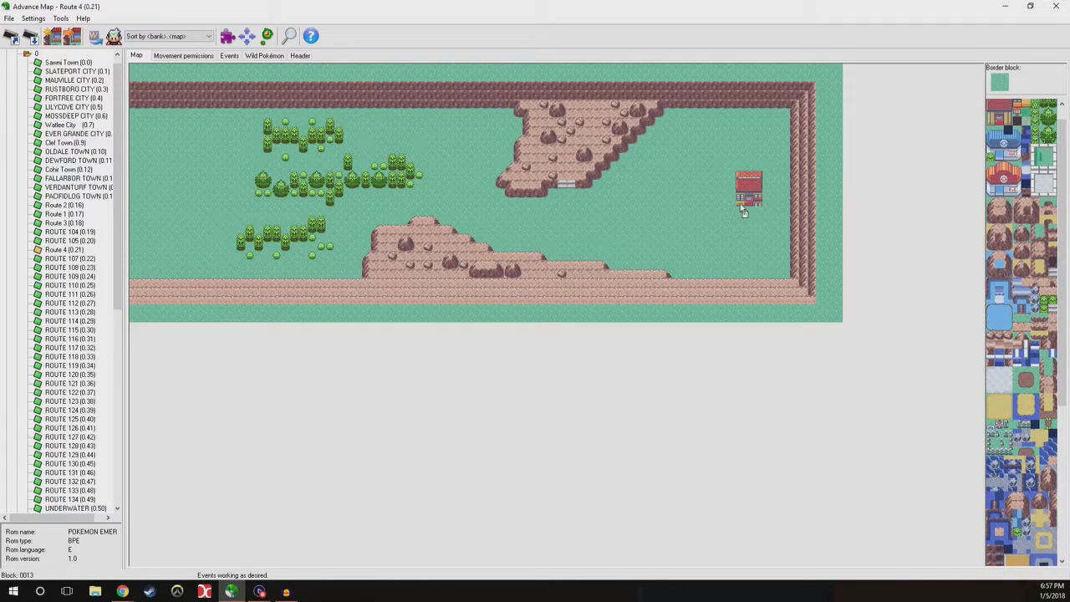
left_click(1009, 117)
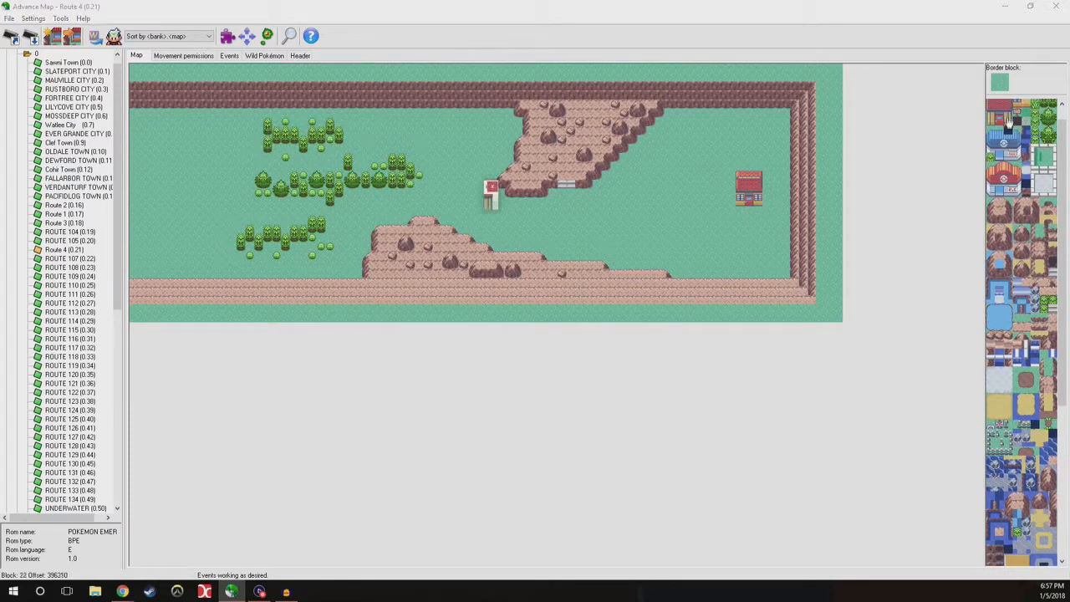
left_click(767, 189)
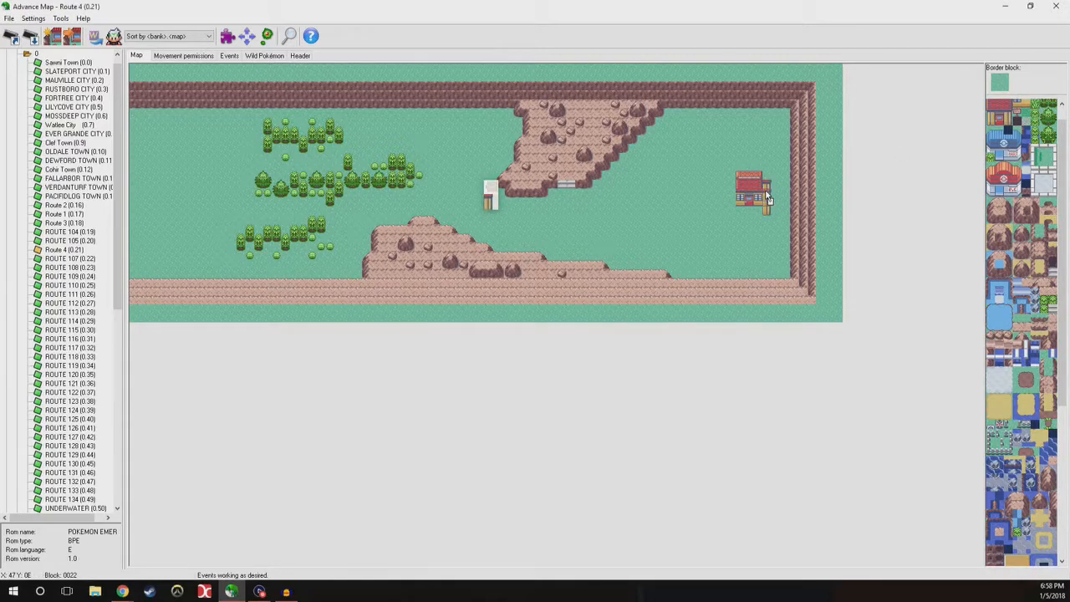
right_click(763, 223)
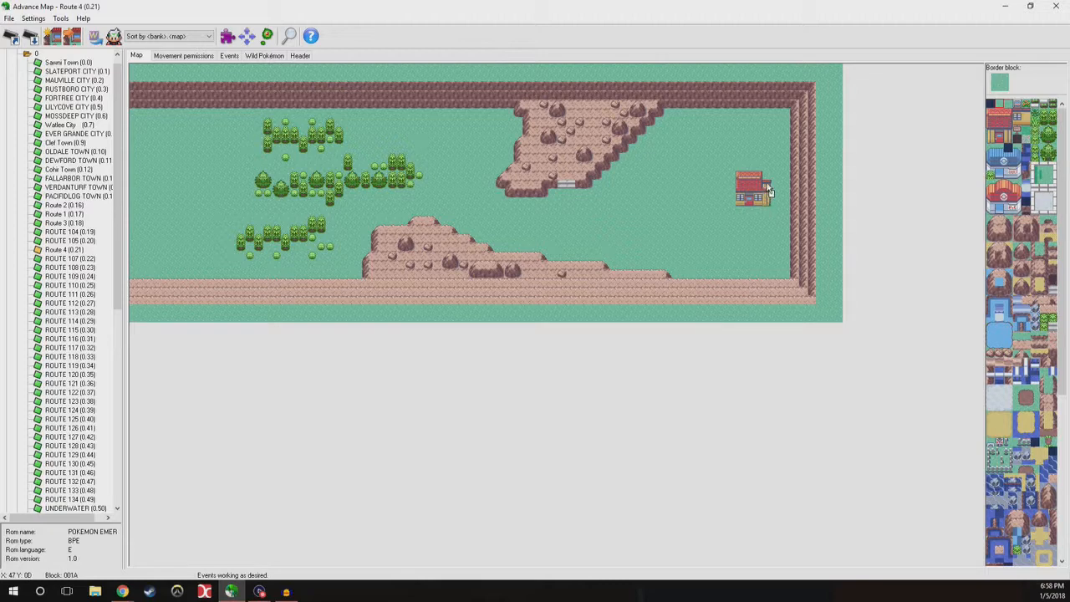
right_click(752, 191)
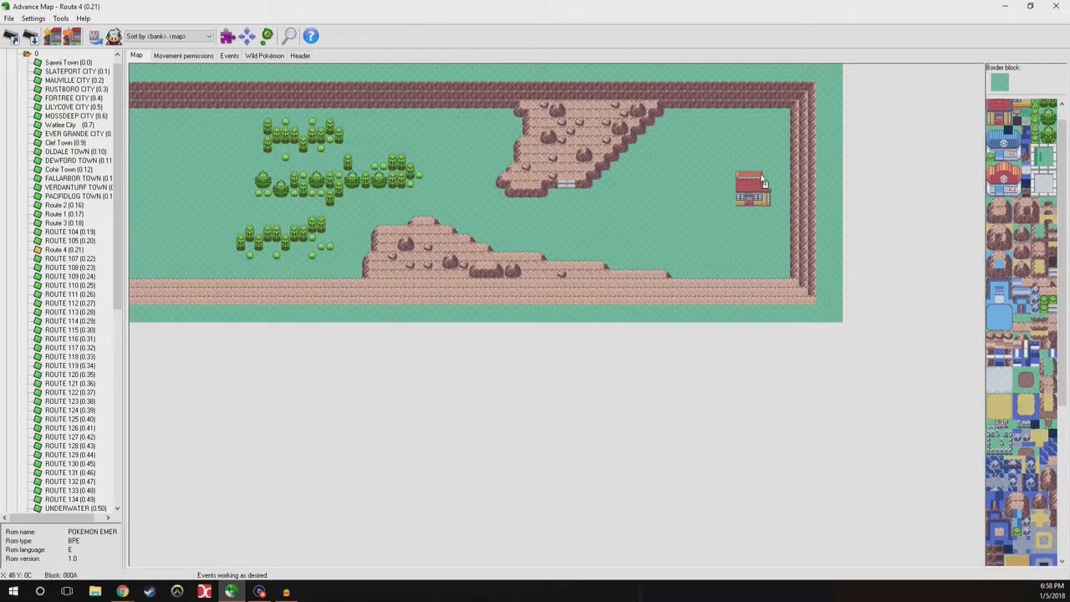
Rebuild the red roof over the extended front and add a matching column on the house's west side, making it five tiles wide.
left_click(761, 180)
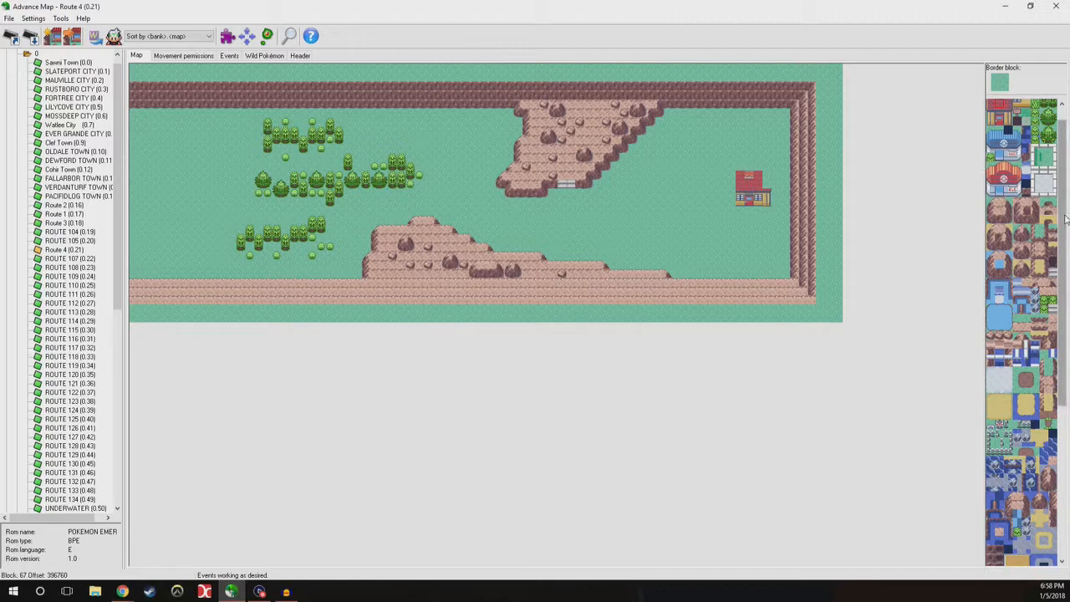
left_click_drag(1065, 219, 1065, 213)
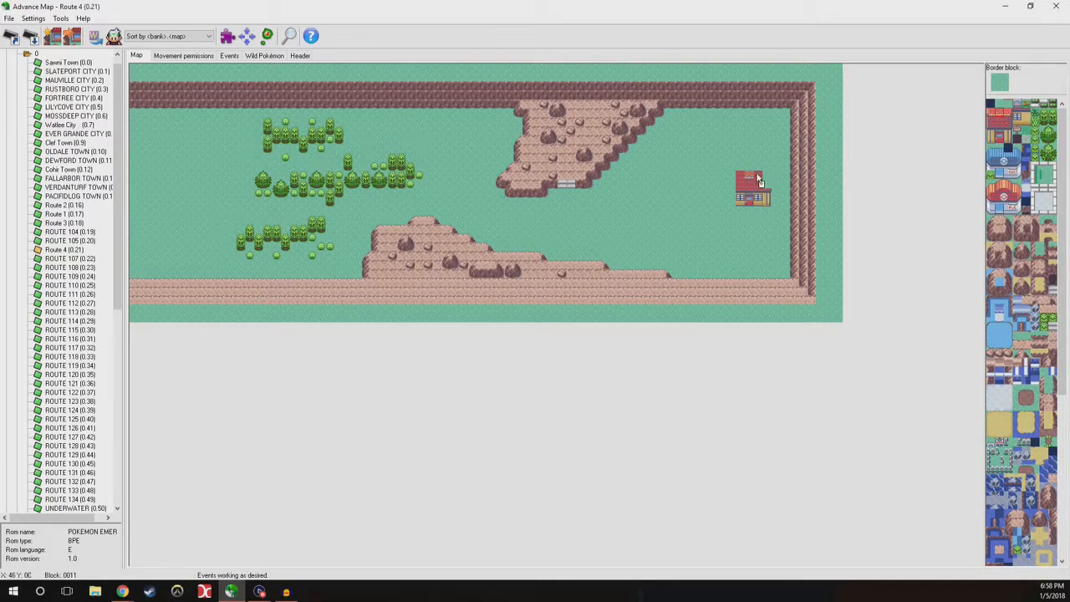
left_click(1003, 118)
left_click(491, 189)
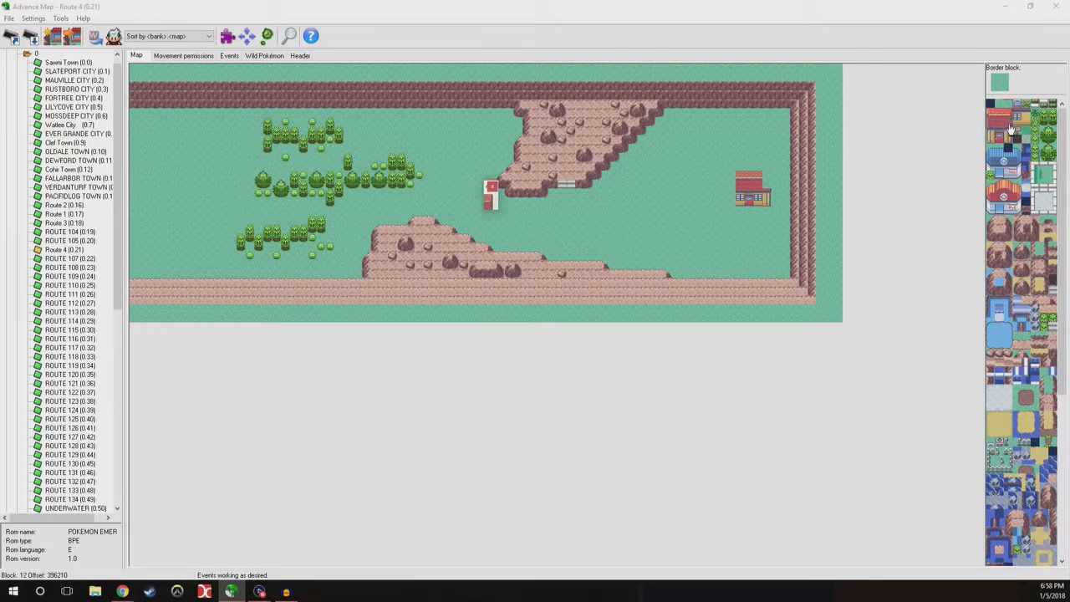
left_click(767, 180)
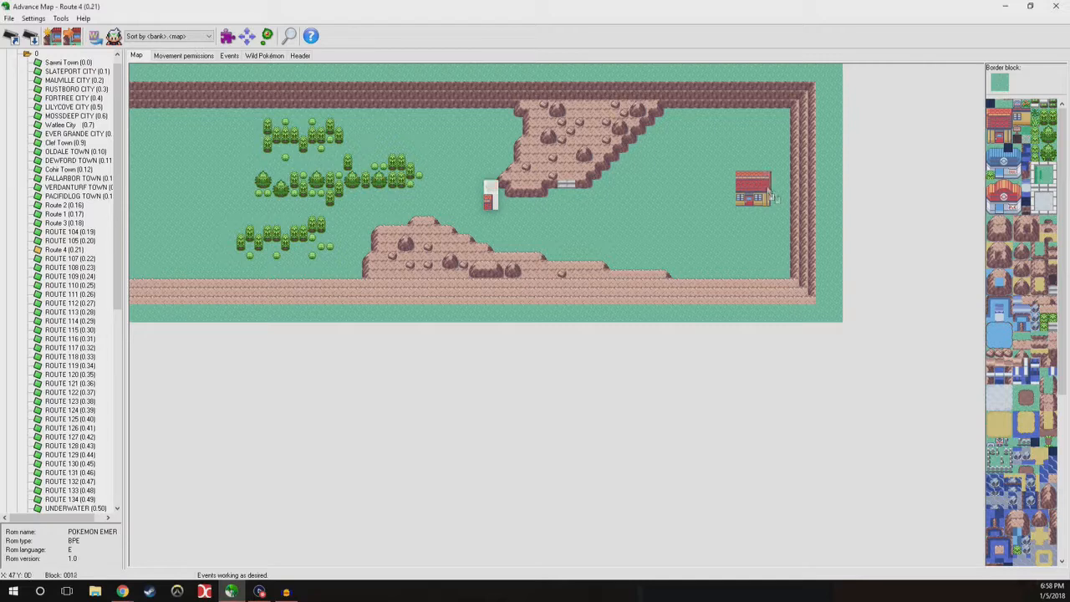
left_click(490, 185)
left_click(490, 212)
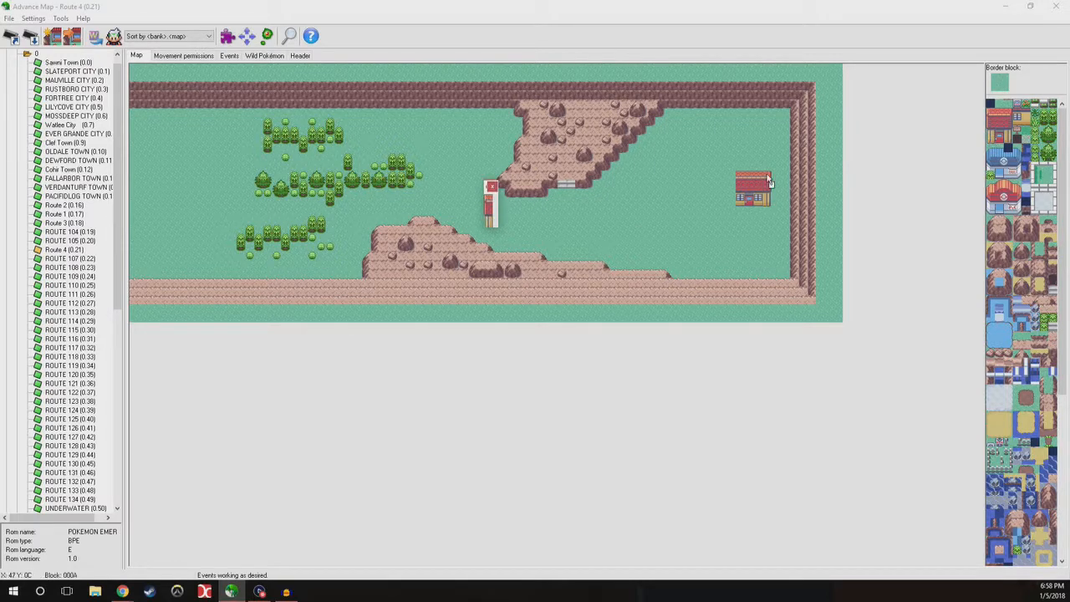
left_click(735, 180)
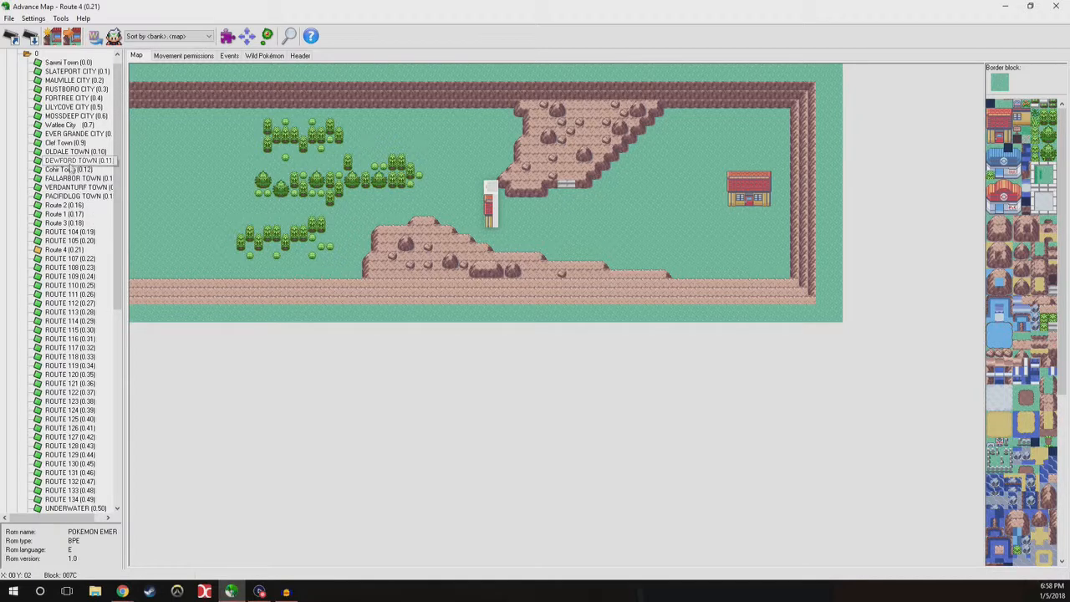
Open the Watlee City map and examine its layout and header settings.
left_click(70, 125)
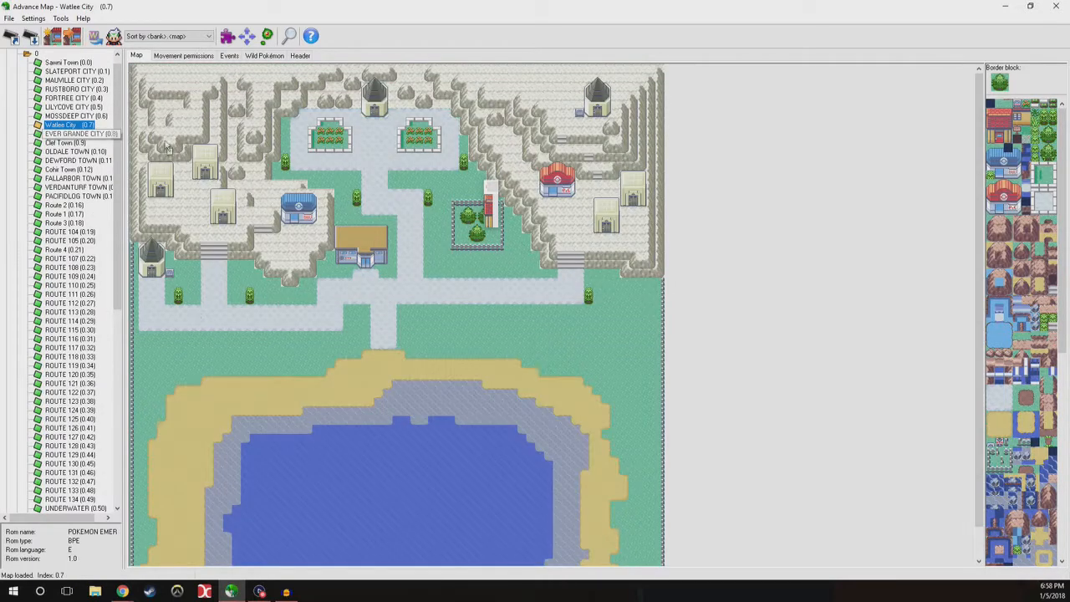
scroll(511, 295, "down", 1)
scroll(513, 290, "up", 1)
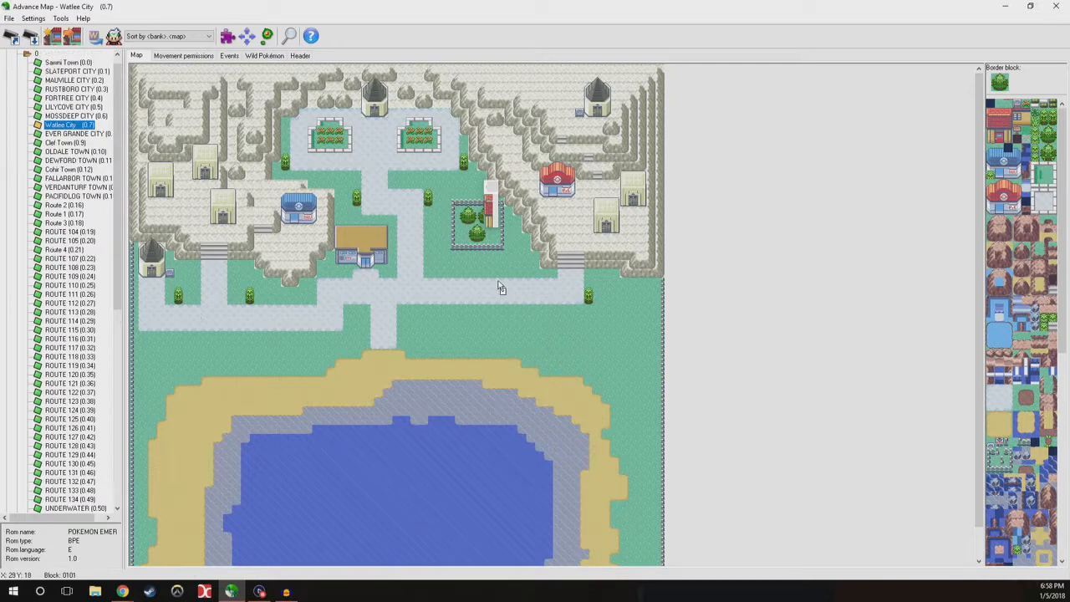
left_click_drag(978, 281, 969, 370)
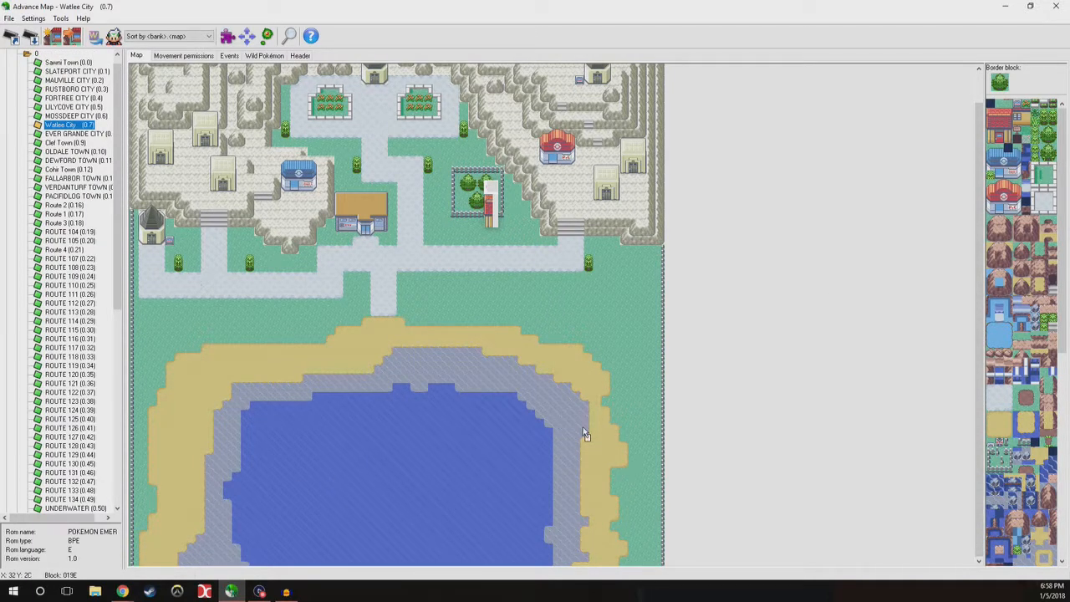
left_click_drag(976, 328, 965, 276)
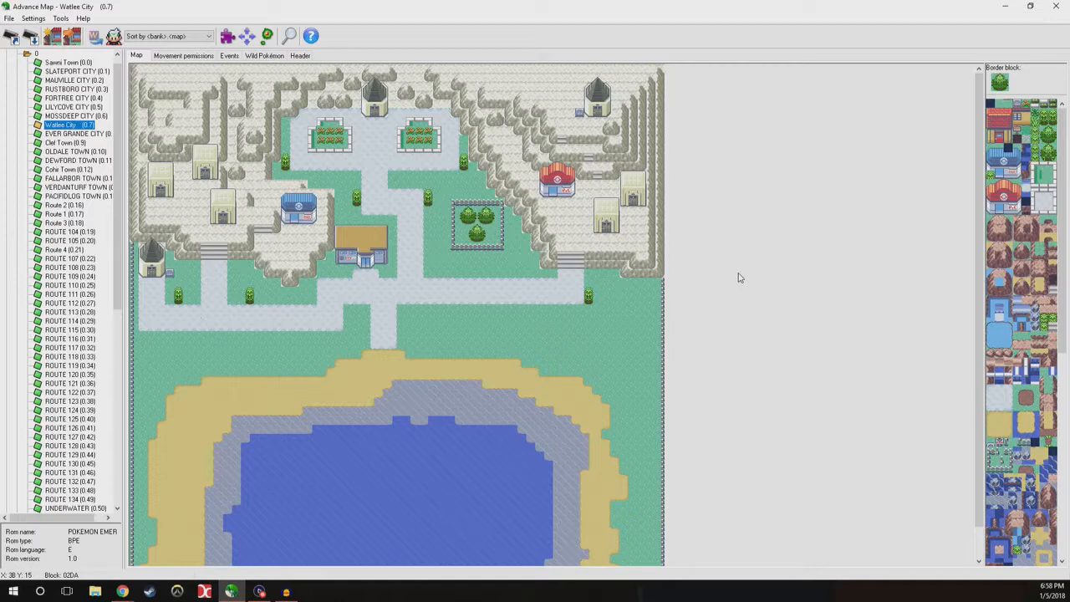
left_click(301, 56)
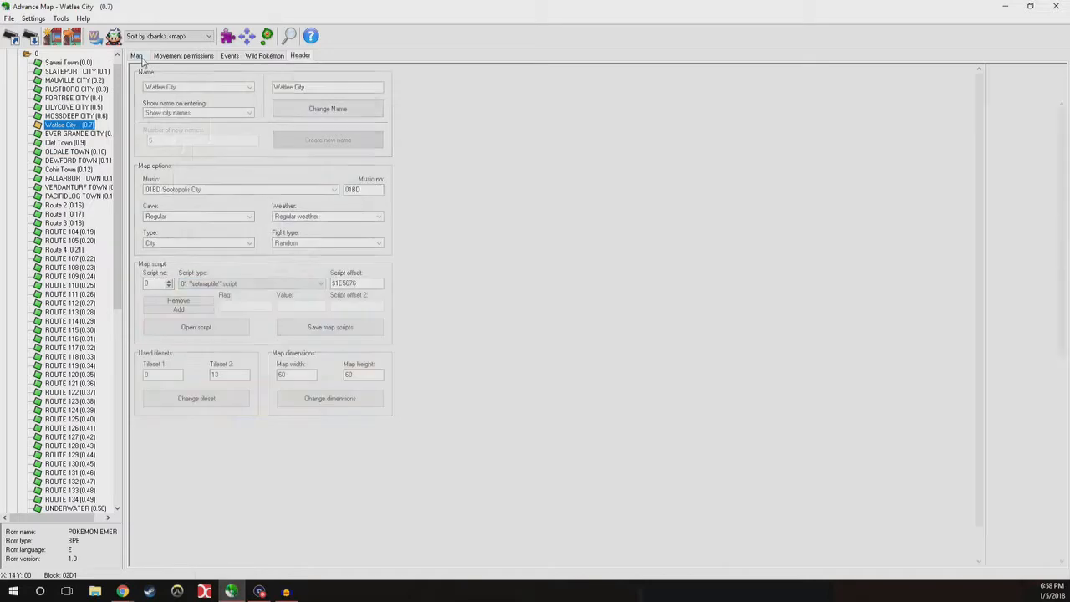
left_click(136, 56)
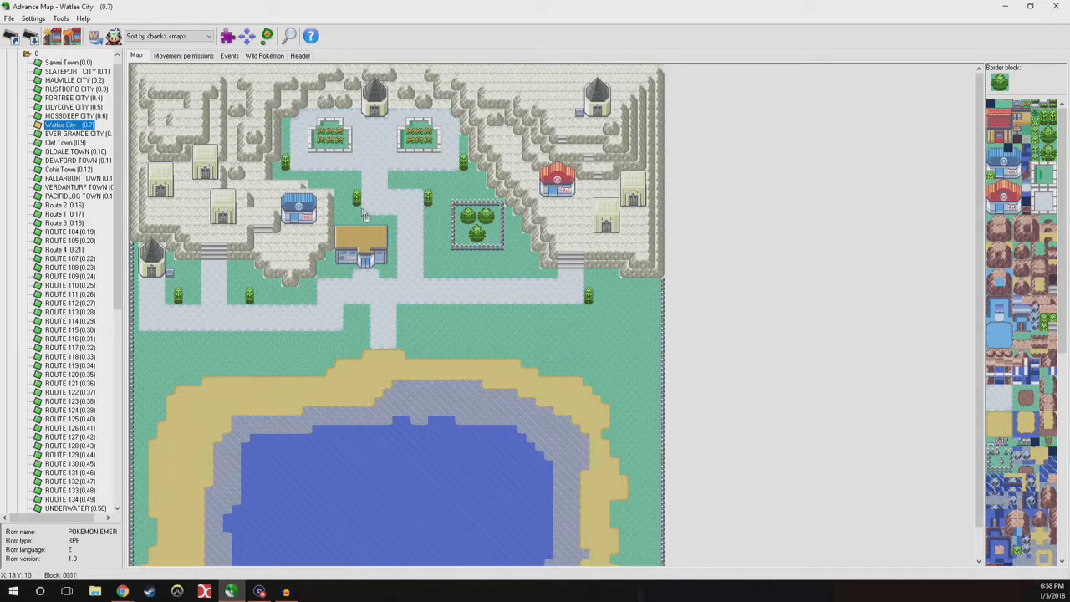
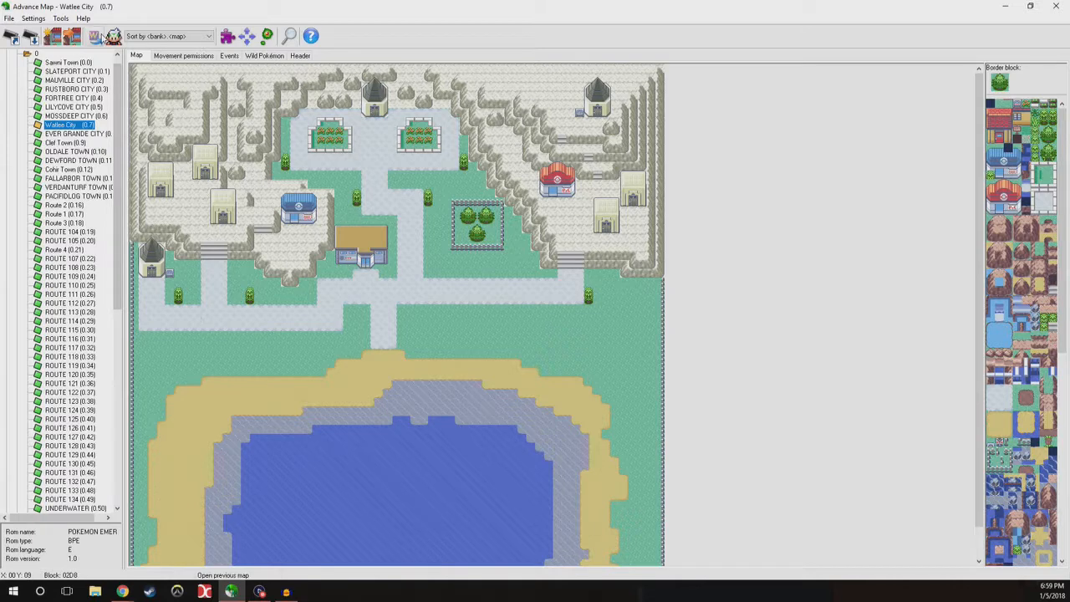
Return to the Route 4 map and shift the house two tiles east, clearing the leftover tiles on its west side.
left_click(94, 37)
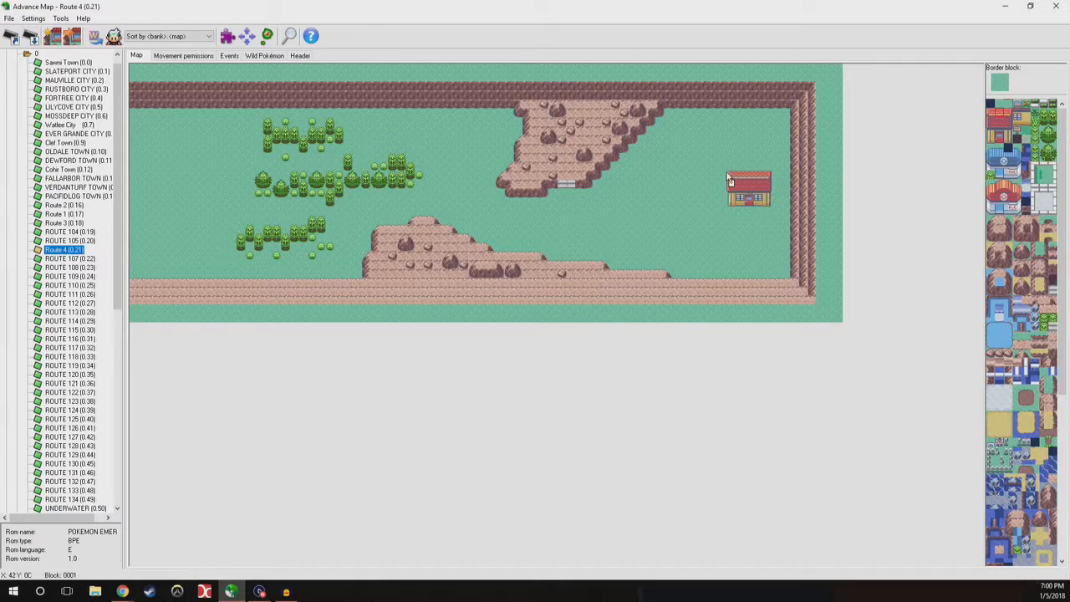
right_click_drag(729, 180, 769, 211)
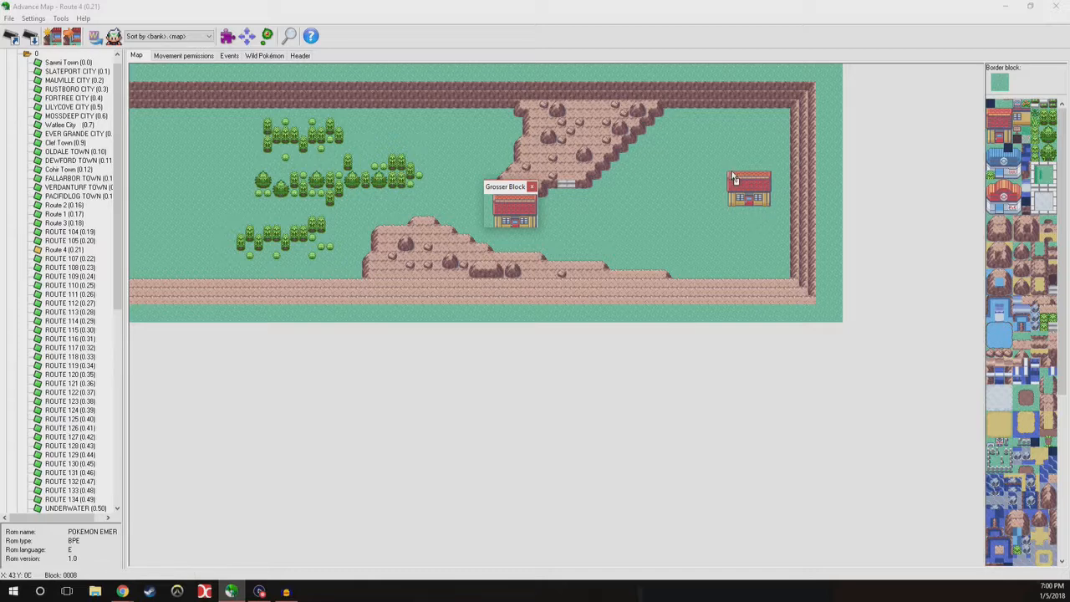
left_click(739, 177)
left_click_drag(729, 177, 735, 203)
Move the house up into the northeast corner below the northern cliff wall and replace its former spot with grass.
right_click_drag(748, 180, 784, 210)
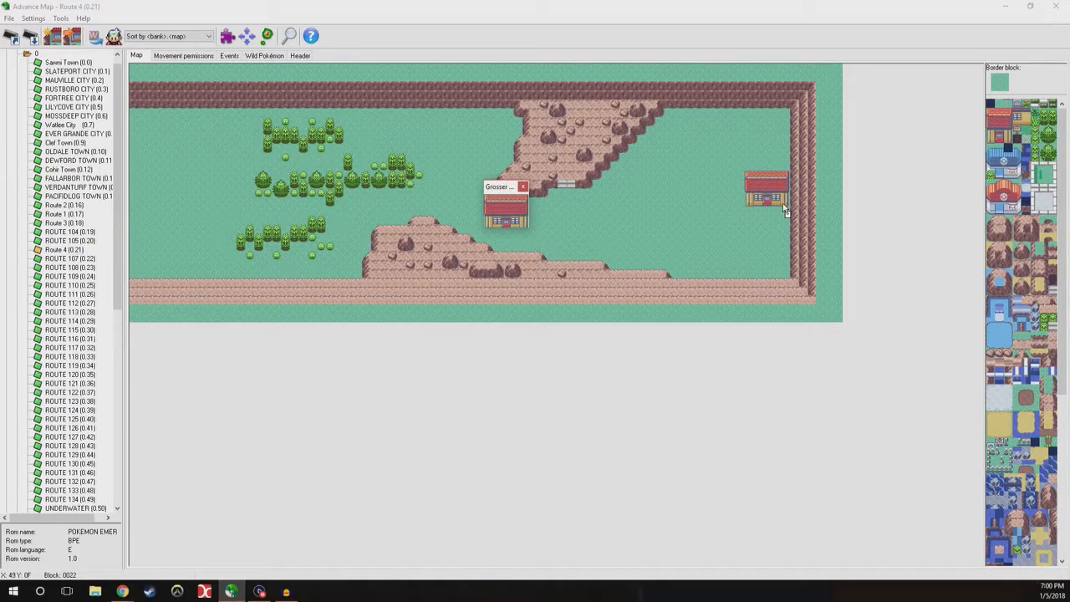
left_click(753, 122)
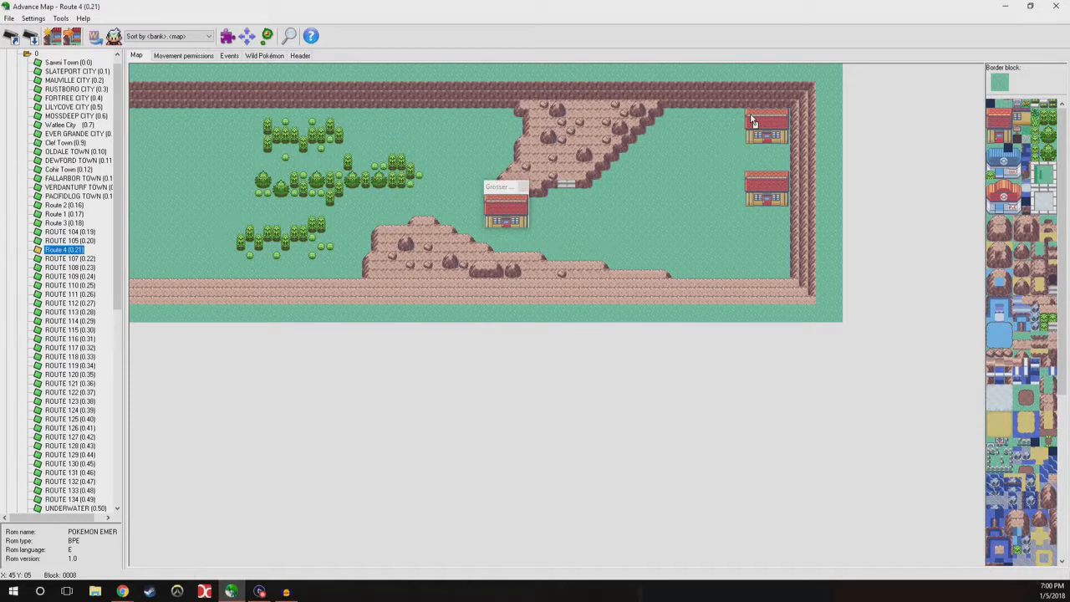
right_click(741, 177)
mouse_move(748, 176)
left_mouse_down()
mouse_move(758, 185)
mouse_move(749, 197)
mouse_move(773, 205)
mouse_move(783, 201)
mouse_move(776, 181)
left_mouse_up()
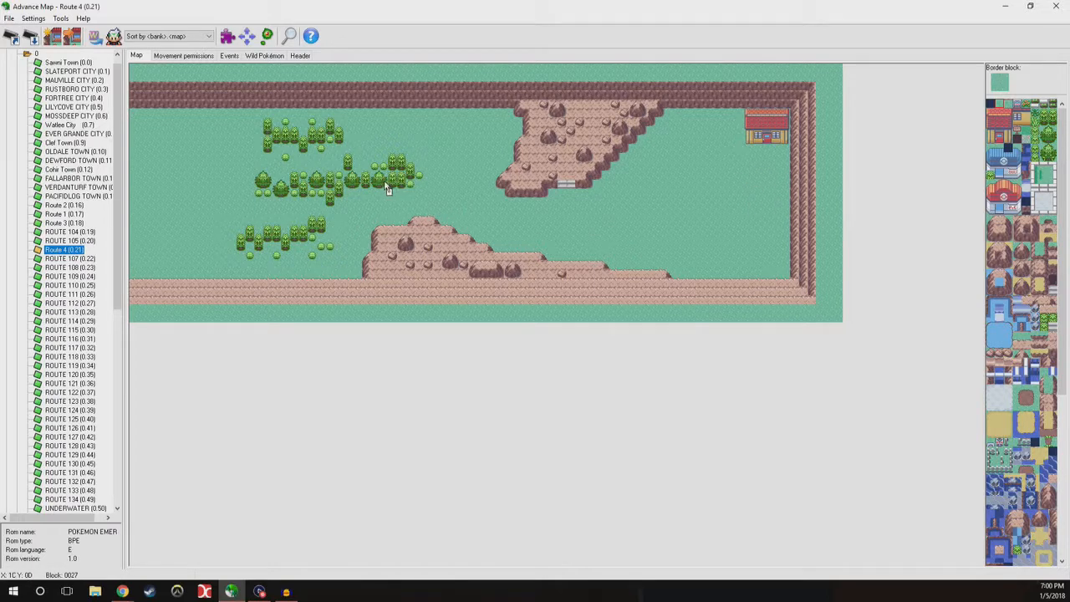
Plant a diagonal line of round trees southwest of the house toward the eastern wall, and erase the northernmost tree.
right_click_drag(385, 183, 378, 179)
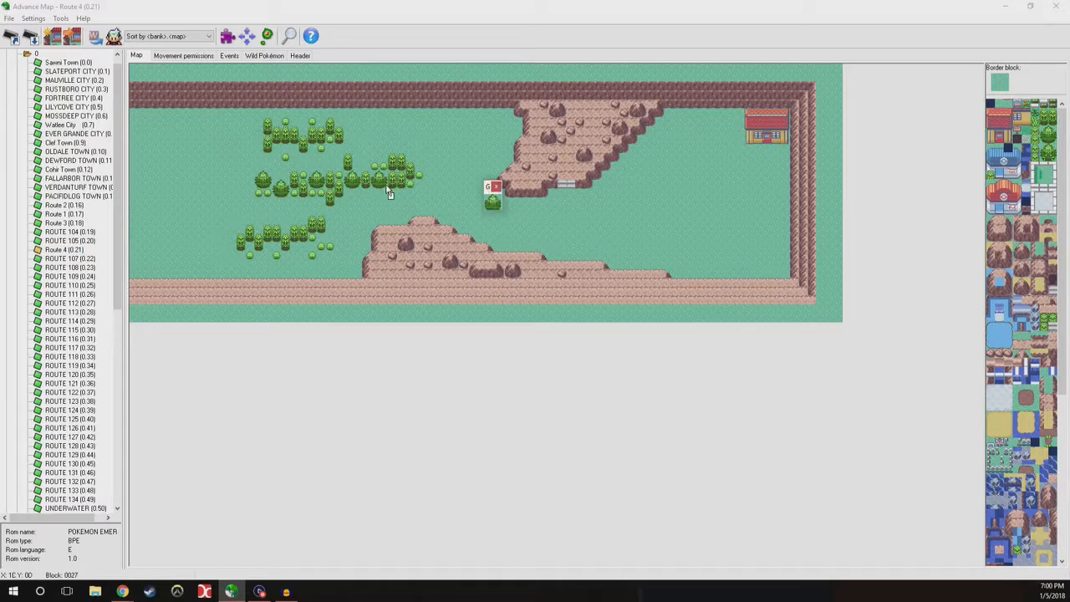
left_click(699, 119)
left_click(709, 138)
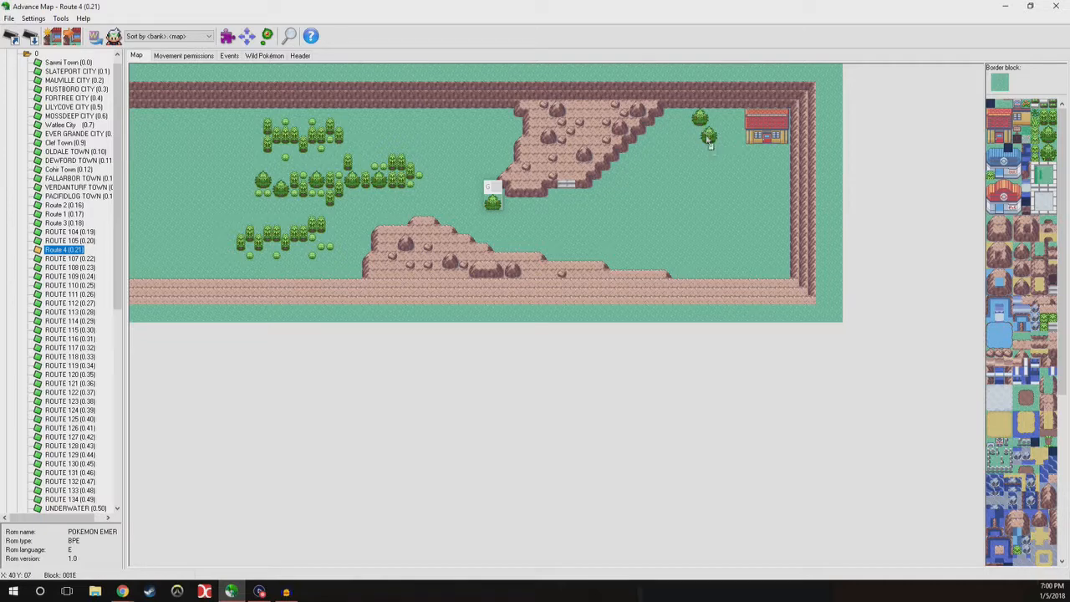
left_click(717, 156)
left_click(744, 172)
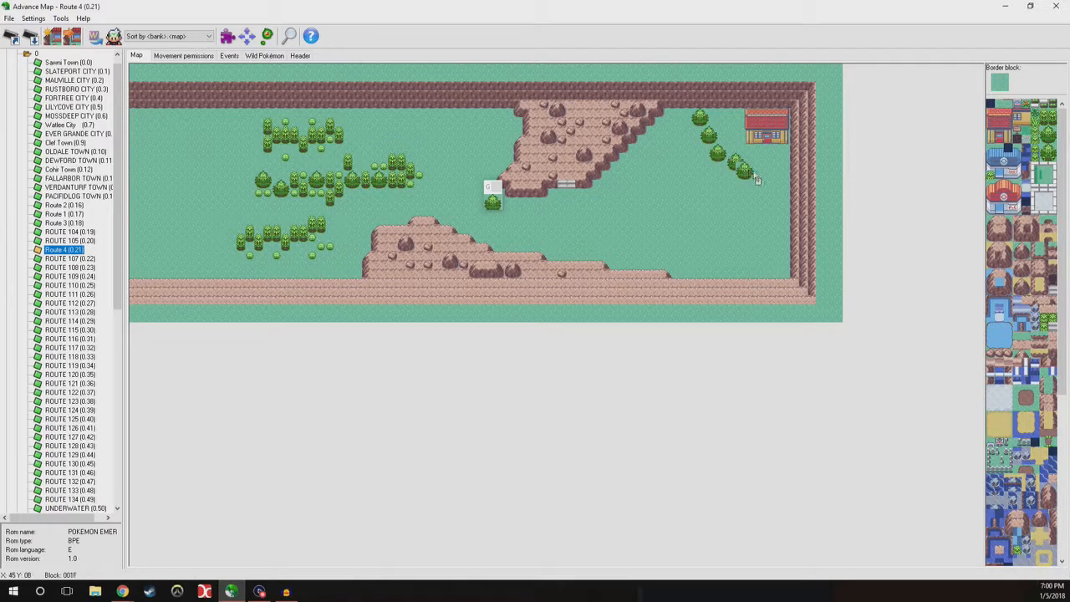
left_click(735, 164)
left_click(742, 175)
left_click(761, 189)
left_click(778, 208)
right_click(757, 168)
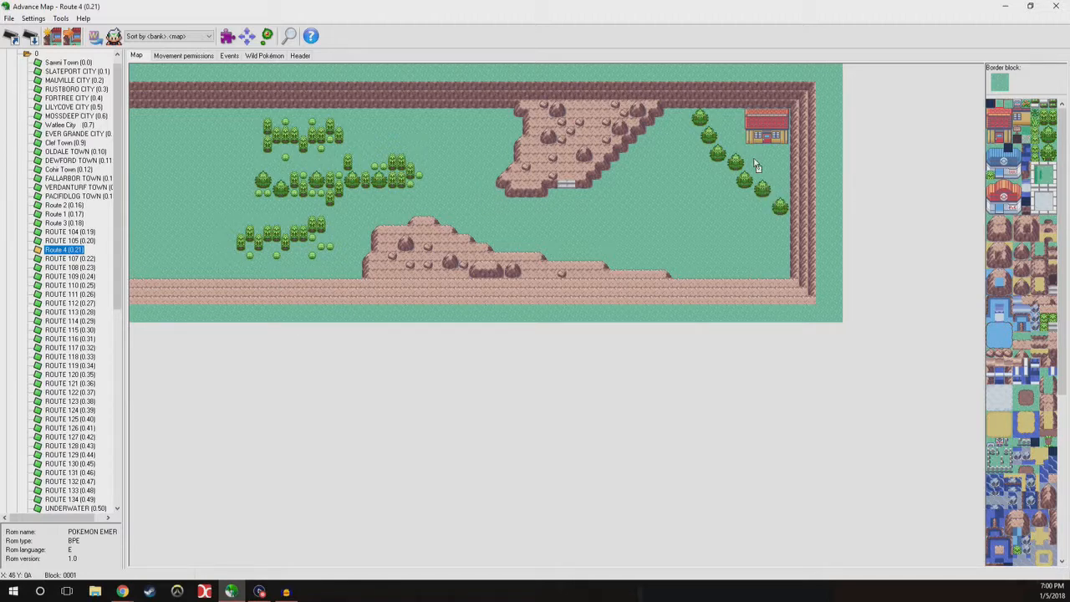
left_click(703, 121)
Examine the Route 3 map's layout for comparison and return to Route 4.
left_click(70, 222)
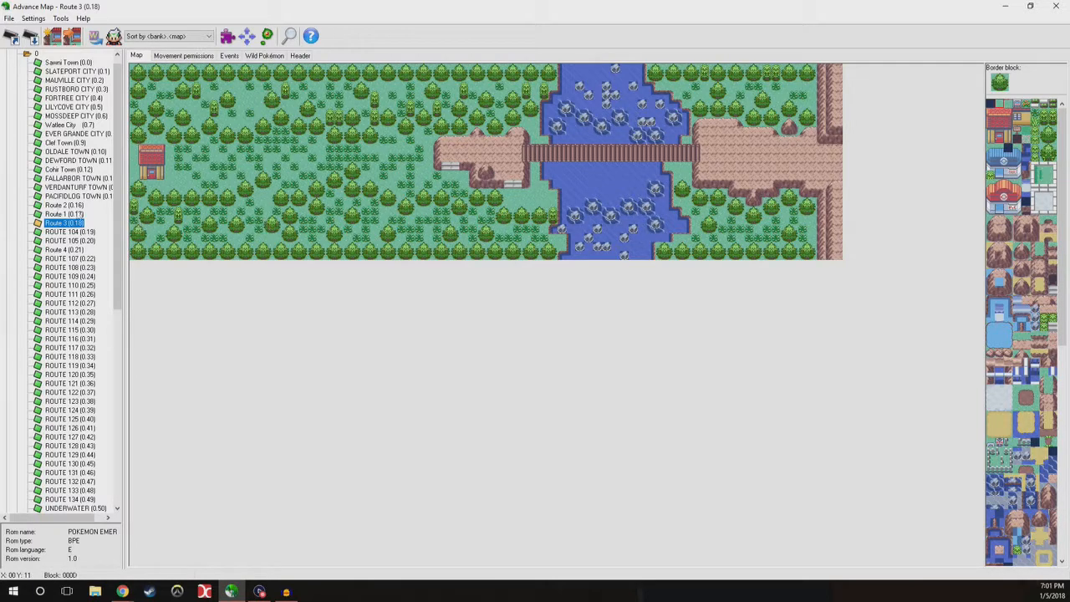
left_click(69, 250)
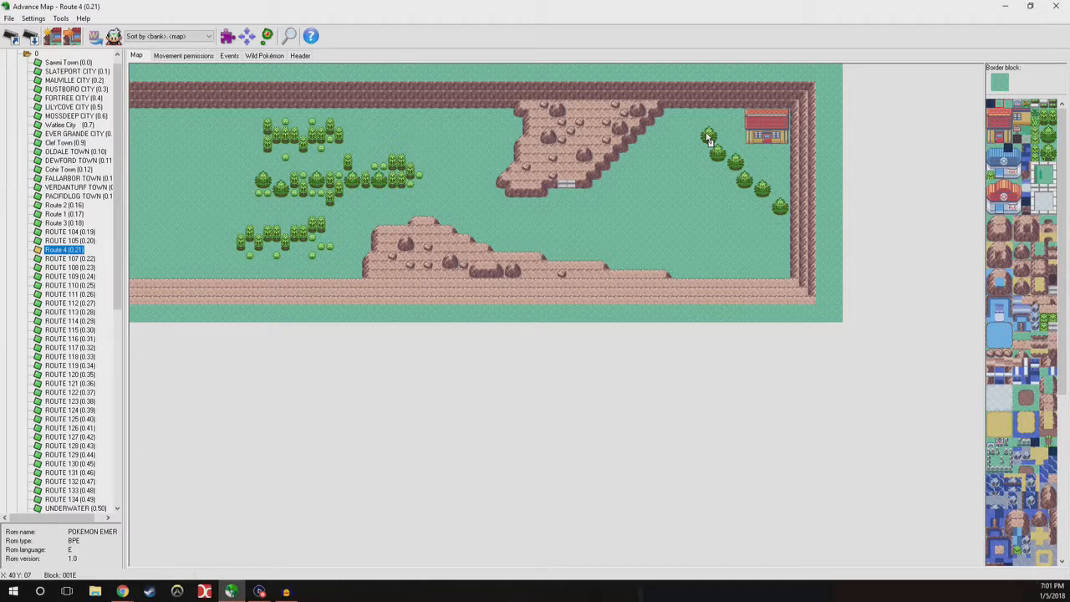
Plant a bending line of round trees from west of the house southwest to the stairs of the northern rocky formation.
right_click_drag(707, 135, 713, 140)
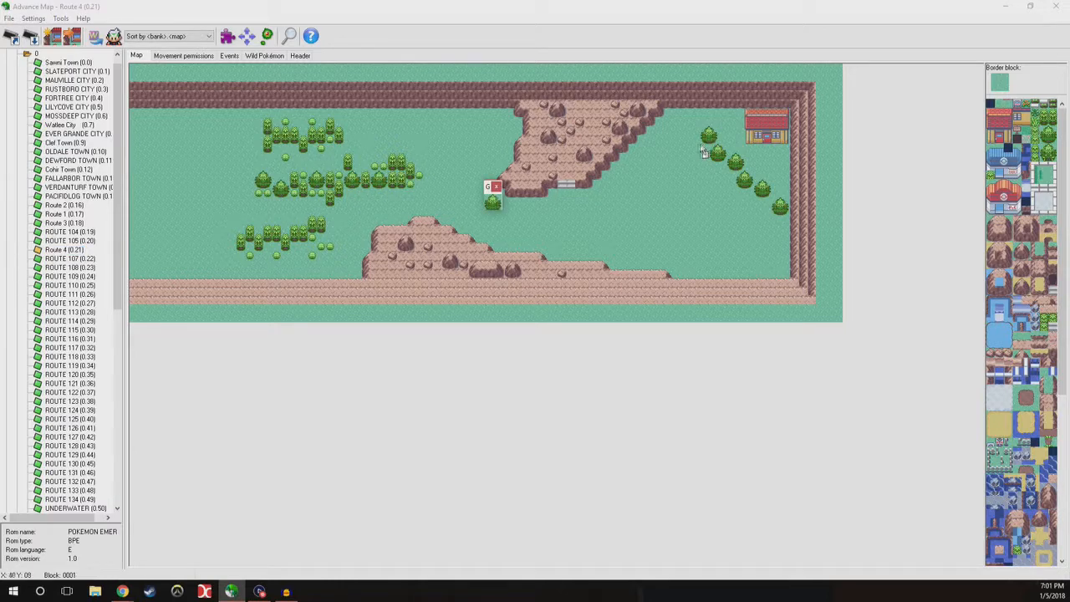
left_click(689, 147)
left_click(681, 172)
left_click(662, 181)
left_click(646, 179)
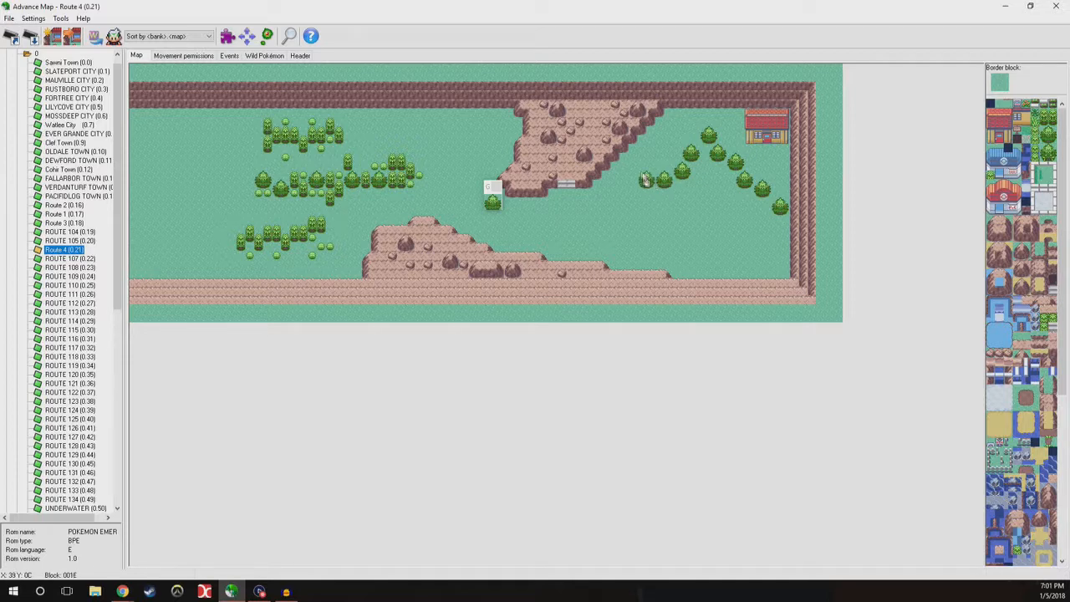
left_click(628, 171)
left_click(616, 173)
left_click(633, 172)
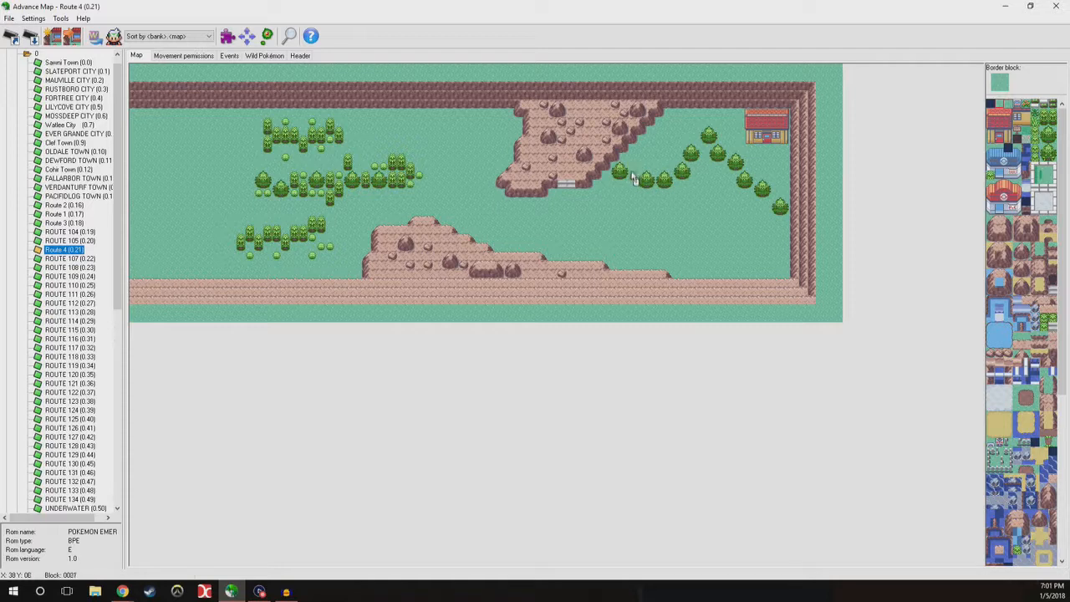
right_click_drag(617, 170, 621, 177)
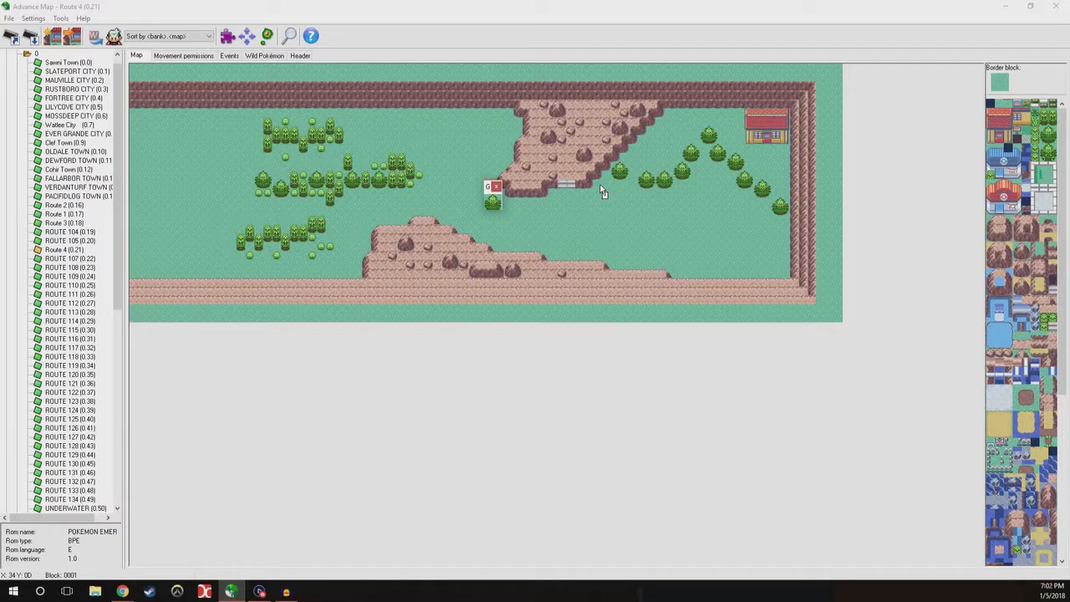
left_click(599, 187)
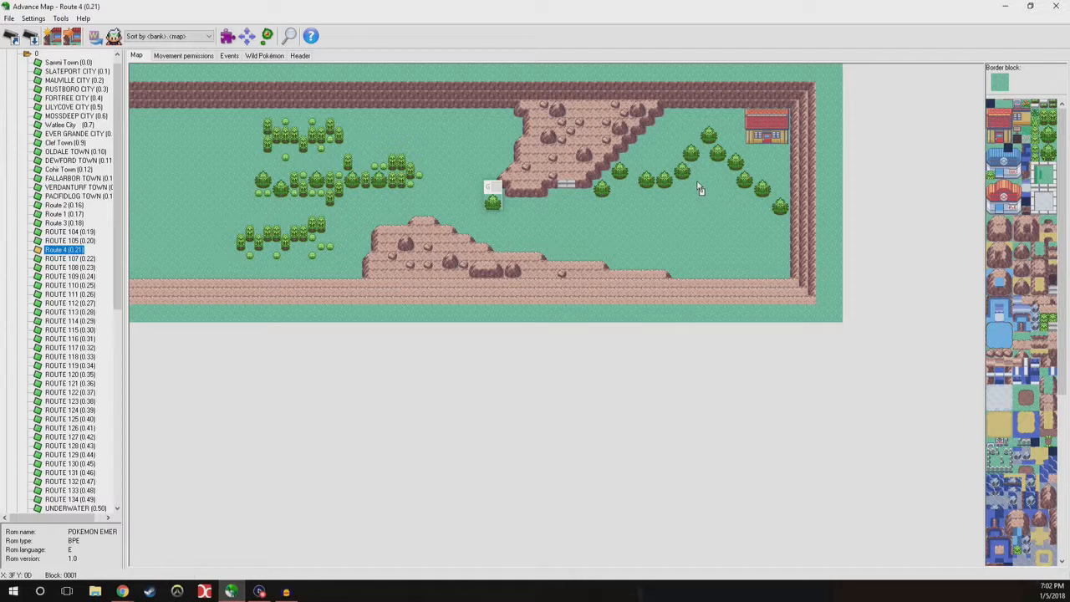
Plant a second, shorter diagonal of three round trees southwest of the one running from the house to the eastern wall.
left_click_drag(691, 189, 718, 209)
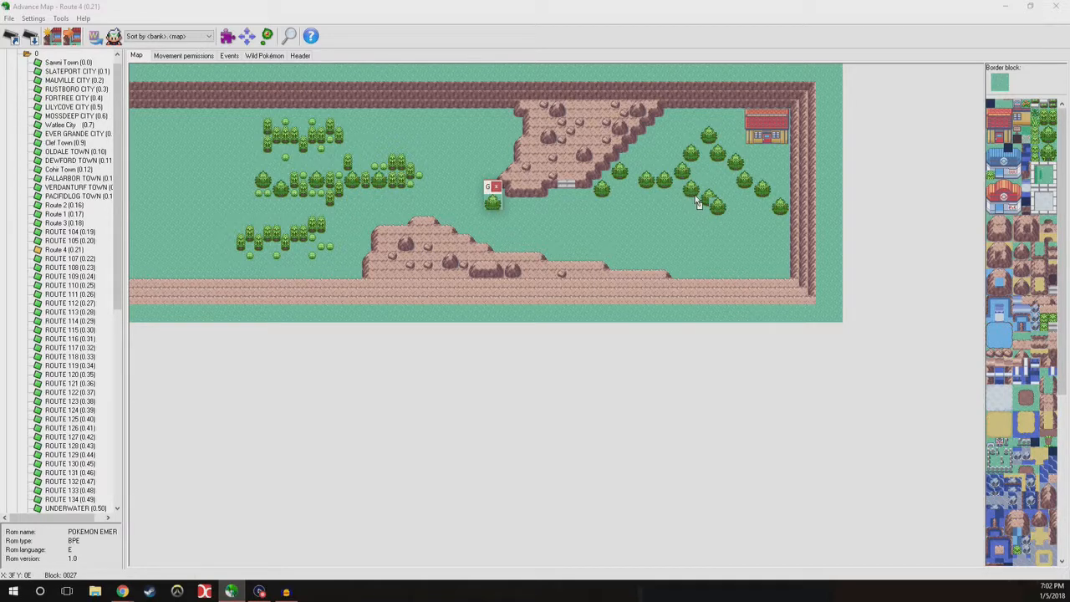
left_click(709, 198)
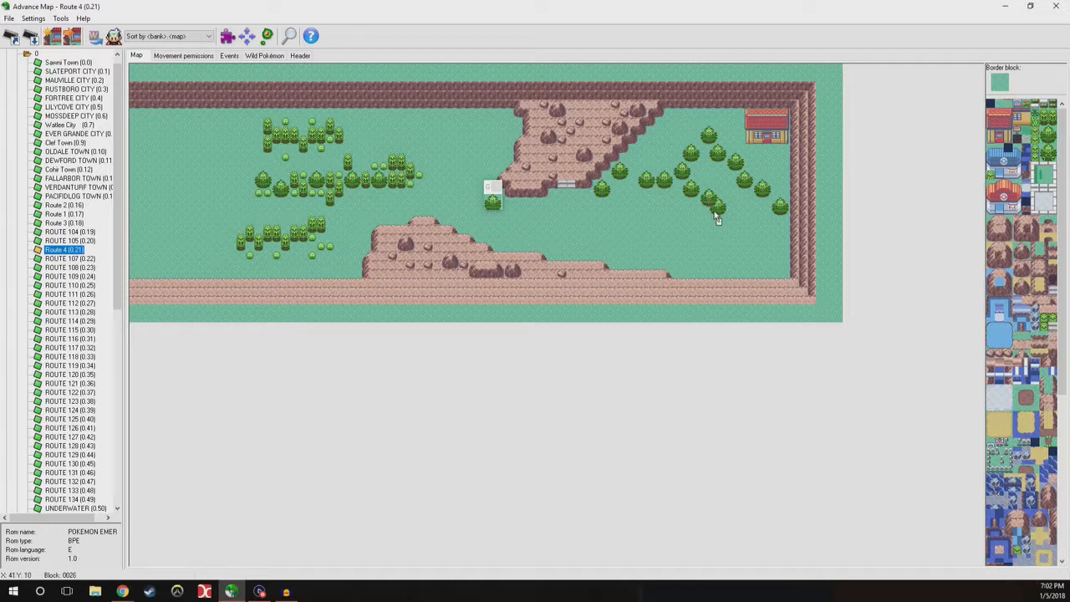
right_click(730, 202)
left_click(723, 203)
left_click(713, 211)
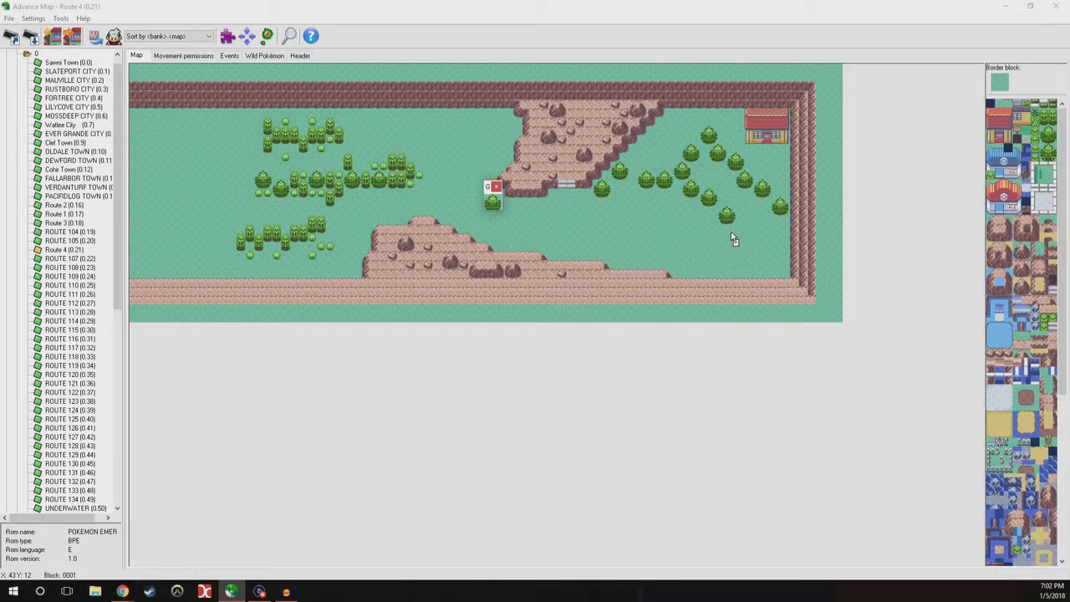
Extend the round trees south from the short diagonal to the southern cliff wall, with a staggered cluster above the wall.
left_click(704, 223)
left_click(705, 241)
left_click(708, 261)
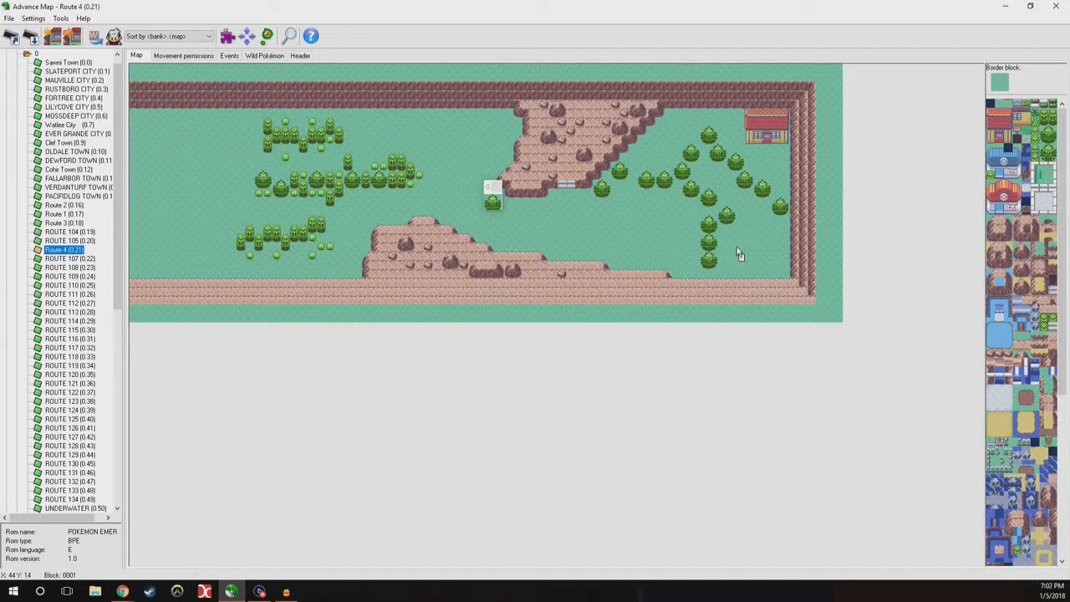
left_click(727, 269)
left_click(690, 261)
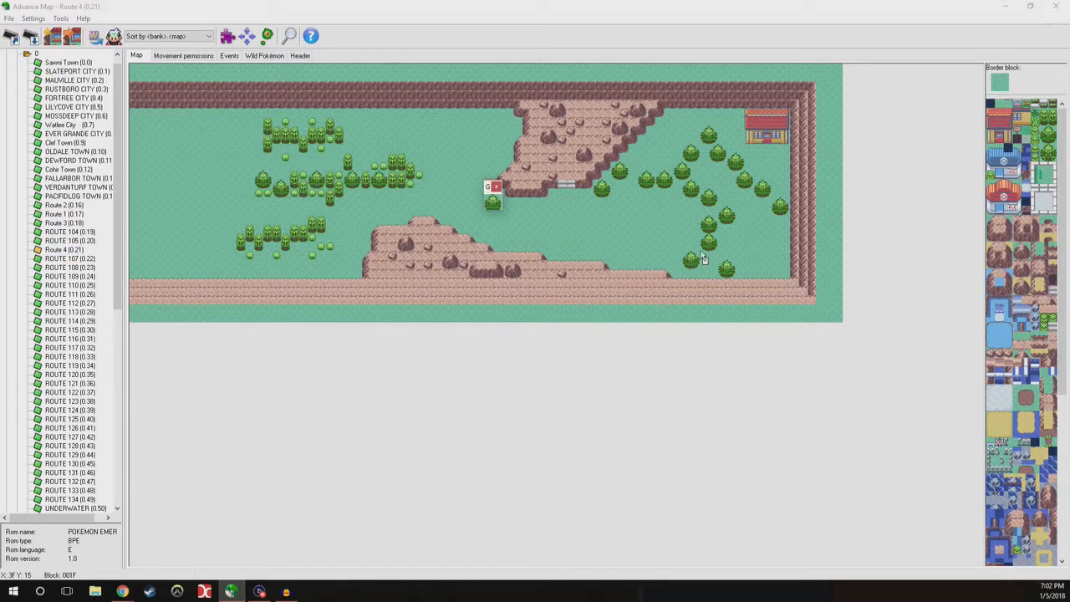
left_click(708, 245)
right_click(723, 244)
left_click_drag(714, 239, 703, 241)
left_click(724, 254)
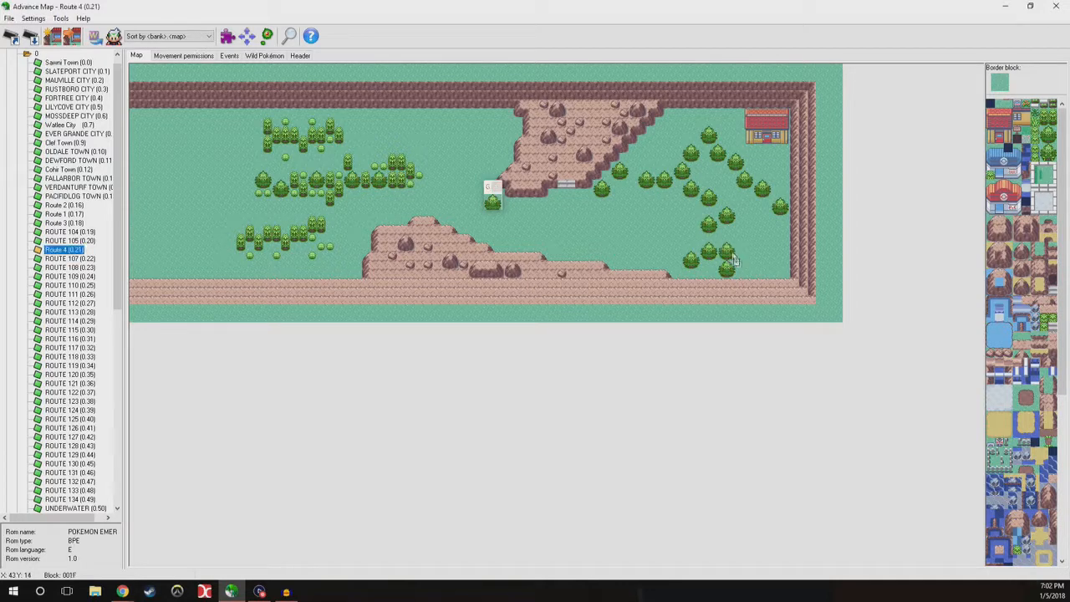
left_click(744, 268)
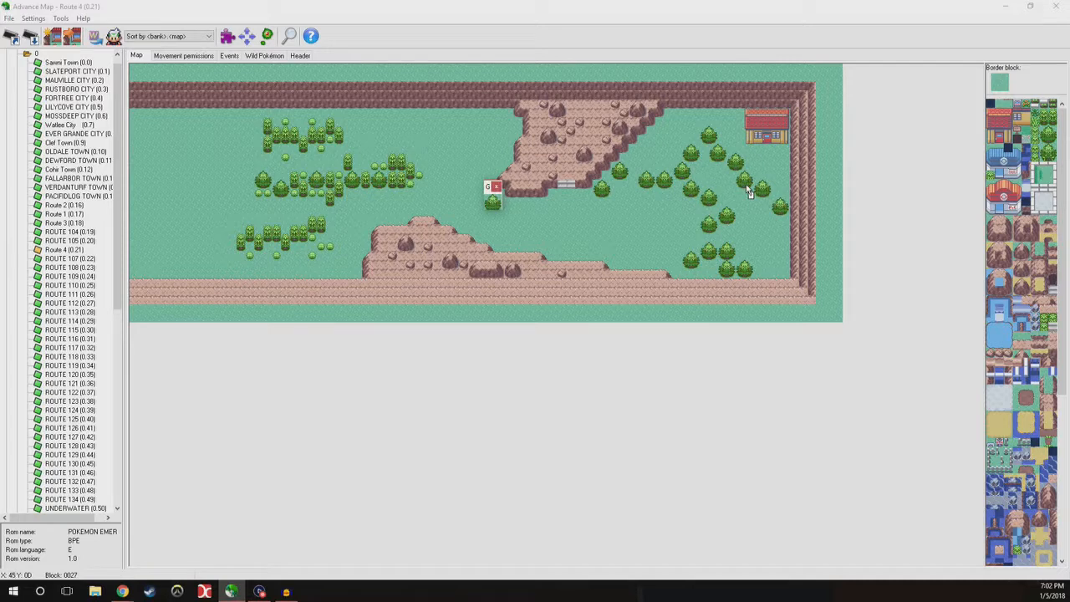
Plant one round tree between the two diagonals and thin out the grove southwest of the house by removing three trees.
left_click(739, 198)
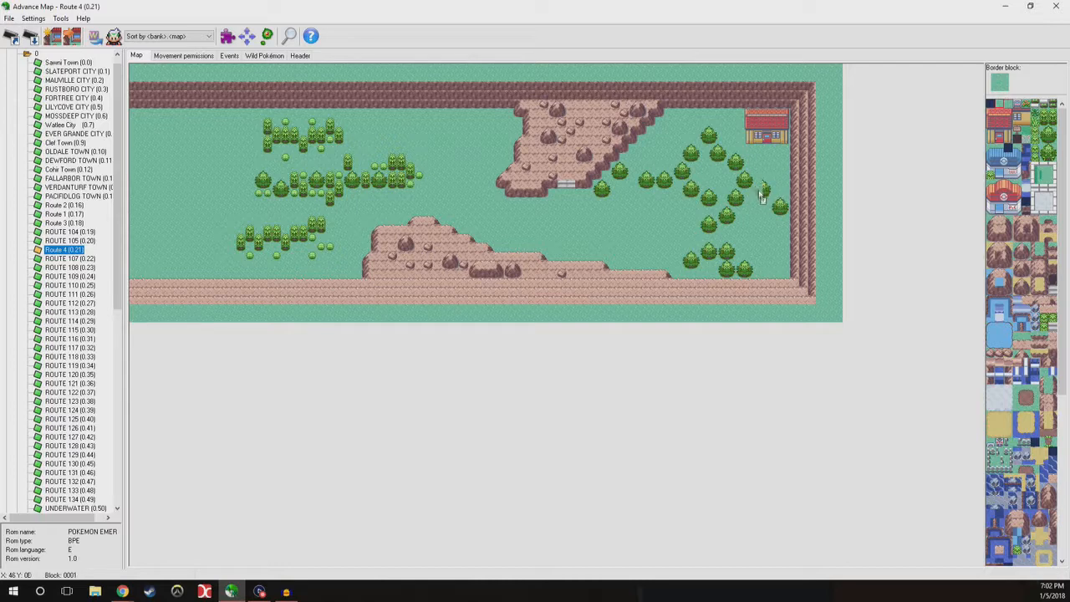
left_click_drag(740, 166, 677, 207)
Paint tall grass along the northern rocky formation's west side, among the eastern round trees, and in the map's southeast corner.
mouse_move(454, 114)
left_mouse_down()
mouse_move(471, 125)
mouse_move(465, 142)
mouse_move(509, 153)
mouse_move(476, 149)
mouse_move(476, 116)
mouse_move(505, 114)
mouse_move(518, 127)
mouse_move(508, 147)
mouse_move(488, 140)
mouse_move(500, 127)
mouse_move(506, 133)
left_mouse_up()
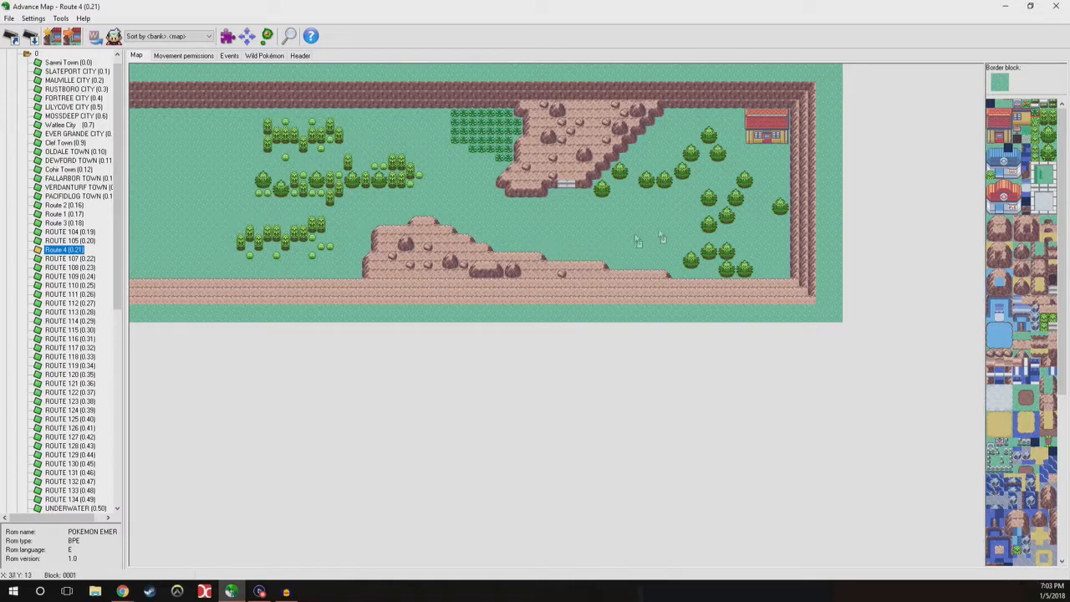
left_click(695, 171)
mouse_move(712, 176)
left_mouse_down()
mouse_move(707, 152)
mouse_move(727, 206)
mouse_move(731, 169)
mouse_move(682, 197)
mouse_move(714, 215)
mouse_move(665, 191)
left_mouse_up()
right_click(664, 186)
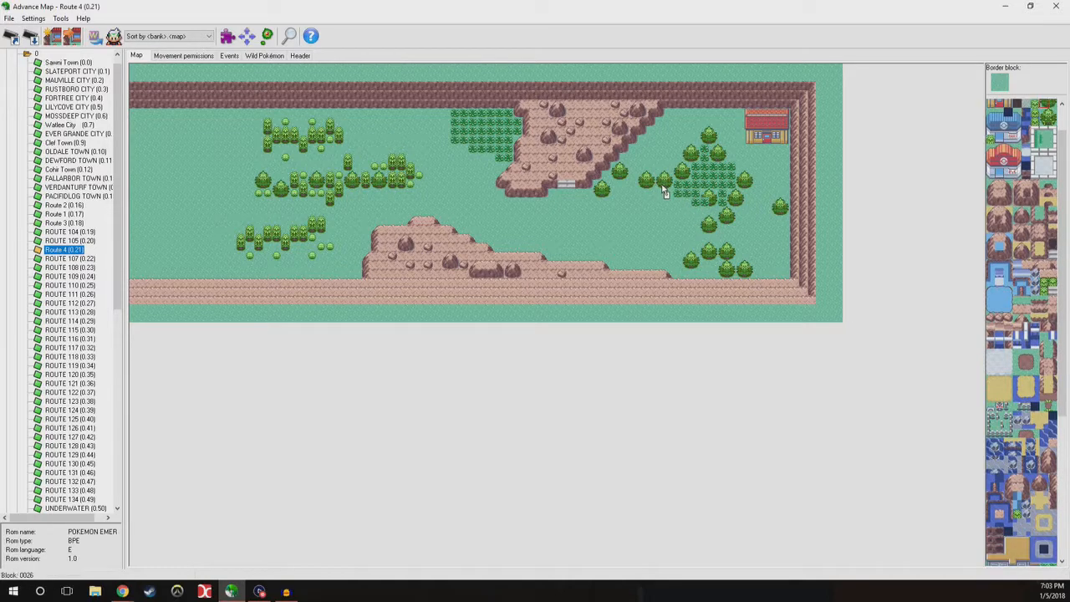
left_click(706, 202)
right_click(692, 194)
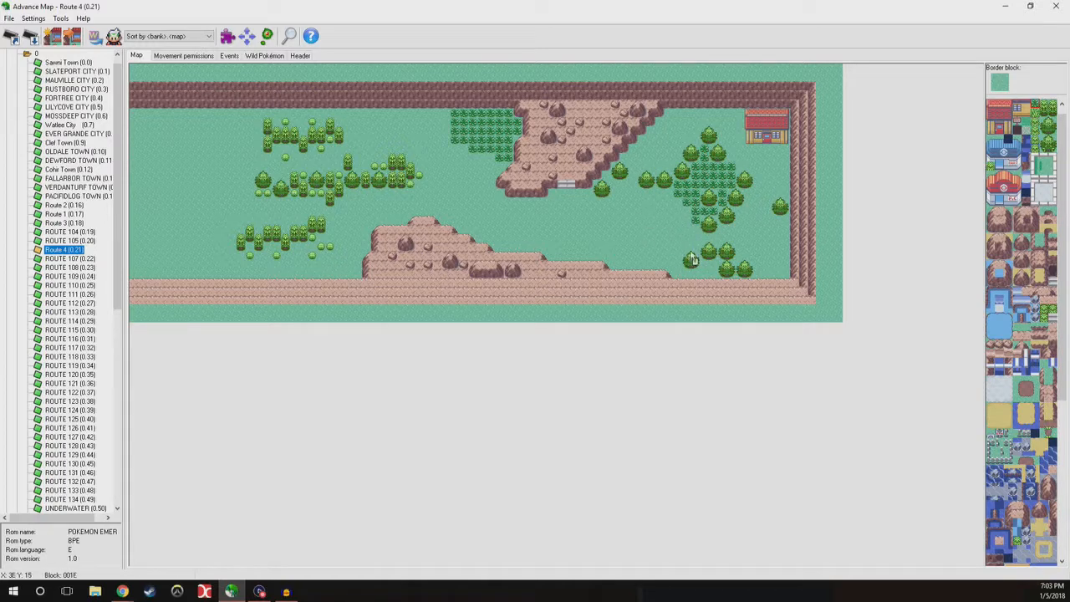
mouse_move(773, 259)
left_mouse_down()
mouse_move(760, 273)
mouse_move(784, 247)
mouse_move(780, 278)
mouse_move(770, 256)
mouse_move(786, 243)
left_mouse_up()
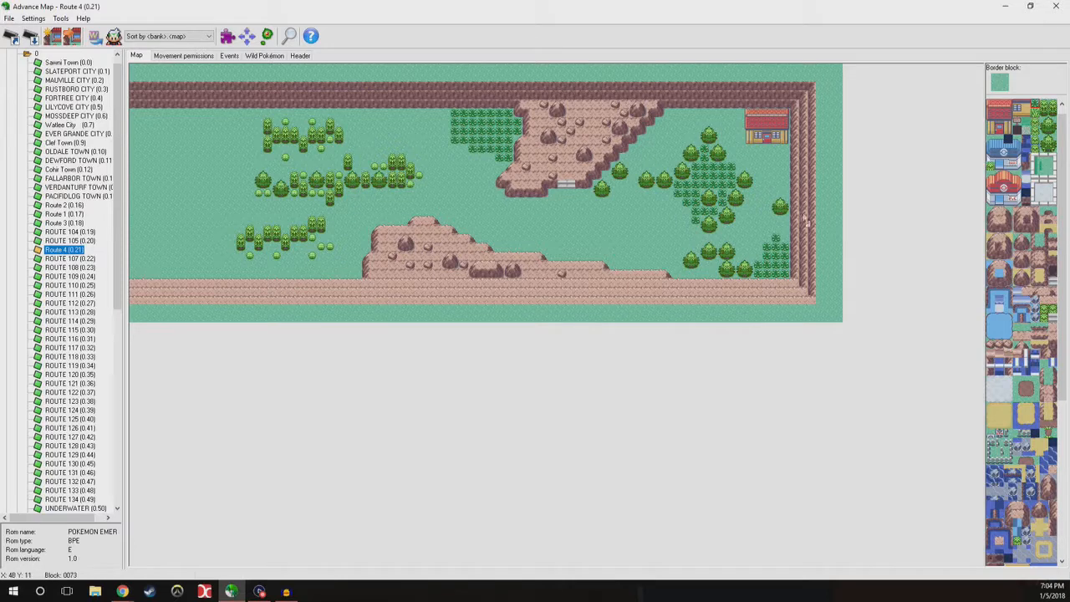
Increase the number of person events on Route 4 to 15.
left_click(229, 56)
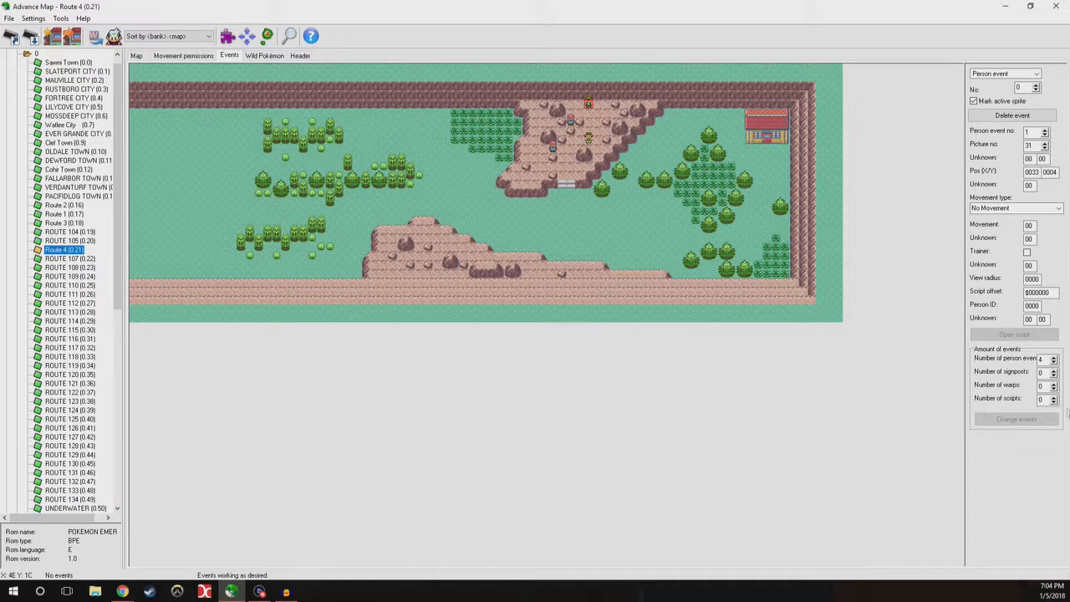
left_click(1054, 357)
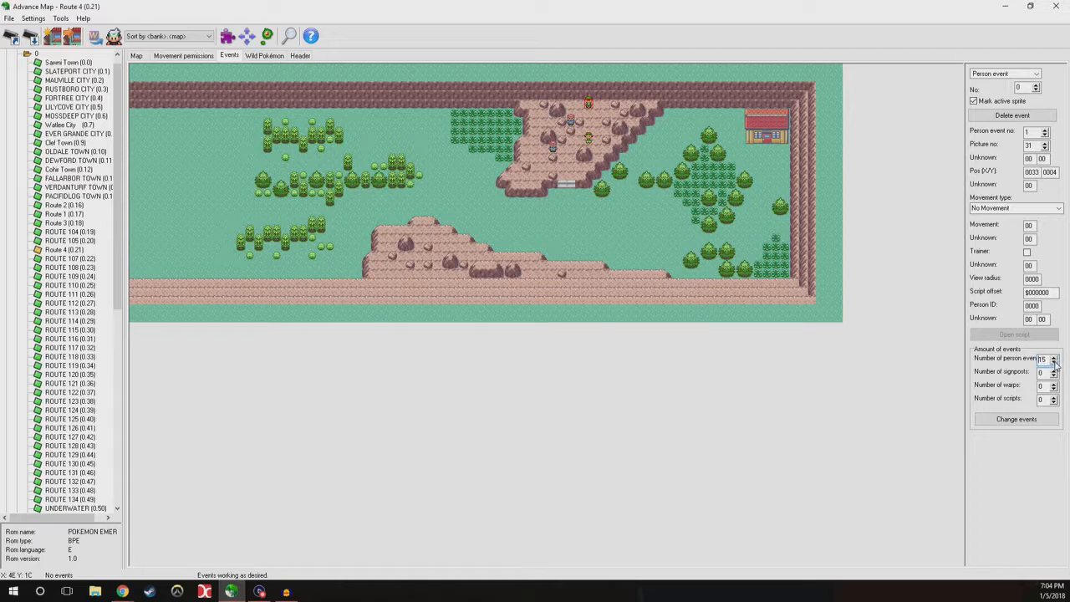
left_click(1017, 419)
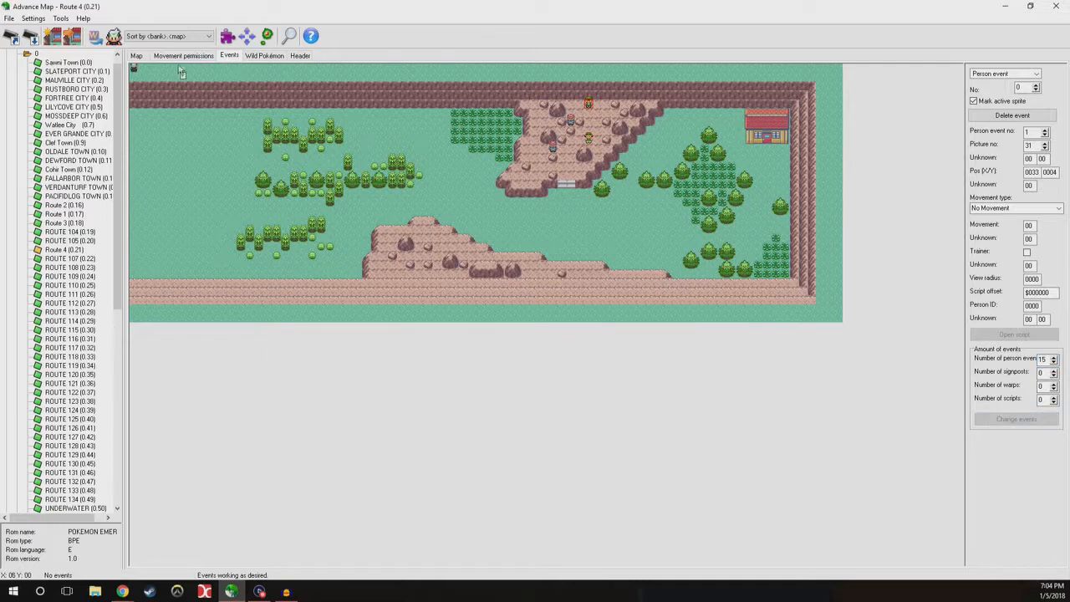
Place three of the new person events in the east, from the northern formation's slope to the southeastern round trees.
mouse_move(136, 71)
left_mouse_down()
mouse_move(678, 151)
mouse_move(651, 161)
mouse_move(633, 149)
left_mouse_up()
mouse_move(134, 68)
left_mouse_down()
mouse_move(302, 117)
mouse_move(669, 165)
left_mouse_up()
left_click(133, 72)
mouse_move(134, 76)
left_mouse_down()
mouse_move(563, 184)
mouse_move(661, 178)
mouse_move(795, 205)
mouse_move(783, 217)
left_mouse_up()
Place the remaining eight new person events around the western tree rows and beside the southern rocky formation's west edge.
left_click_drag(134, 72, 295, 150)
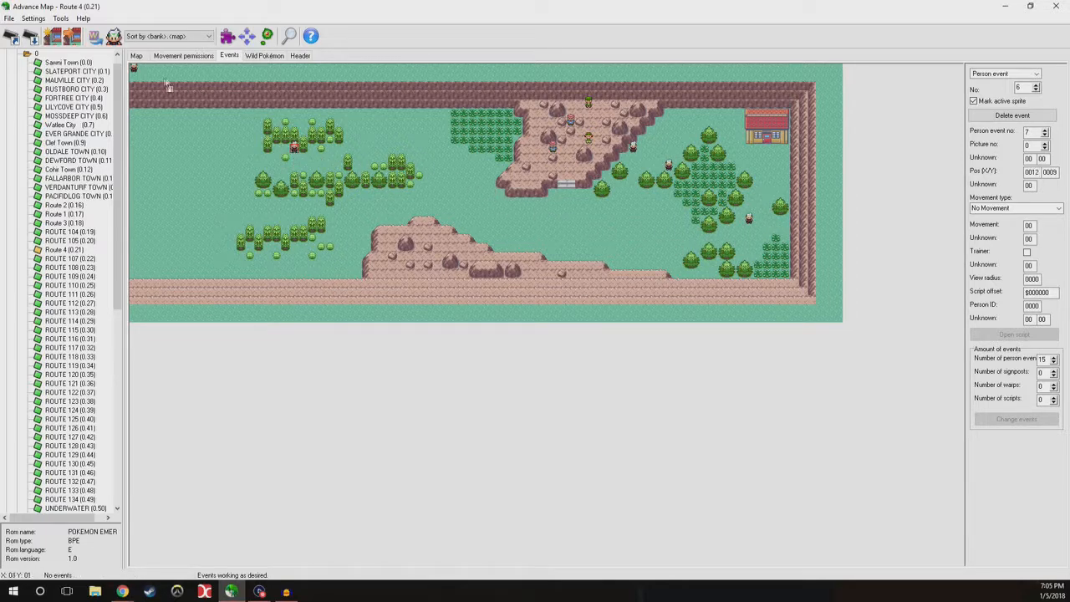
left_click(136, 72)
left_click_drag(137, 72, 285, 177)
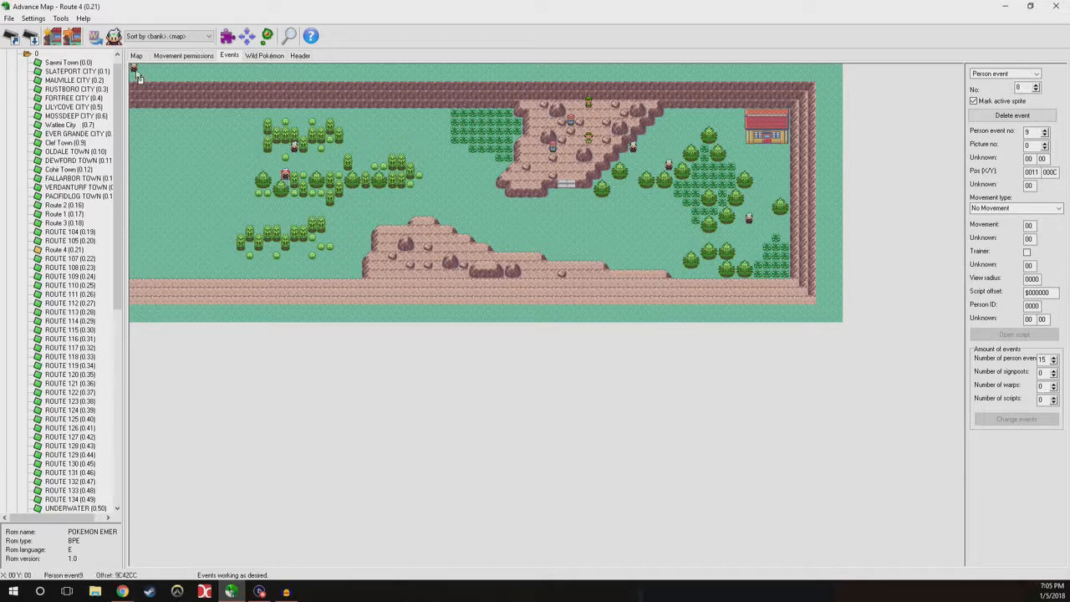
left_click_drag(137, 72, 361, 170)
left_click_drag(136, 72, 321, 245)
left_click_drag(139, 74, 365, 246)
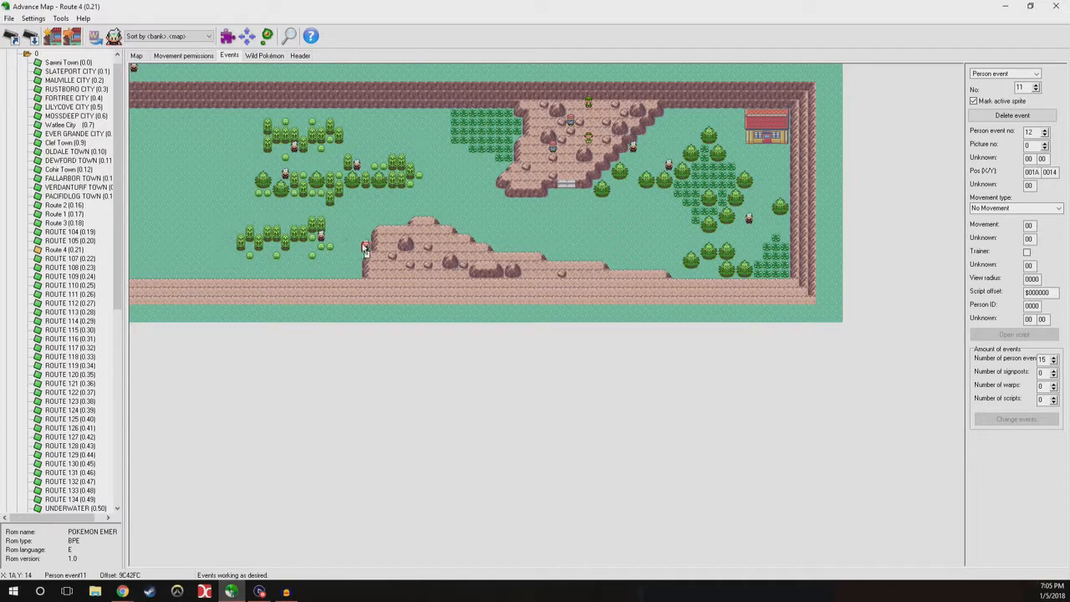
left_click_drag(133, 73, 271, 259)
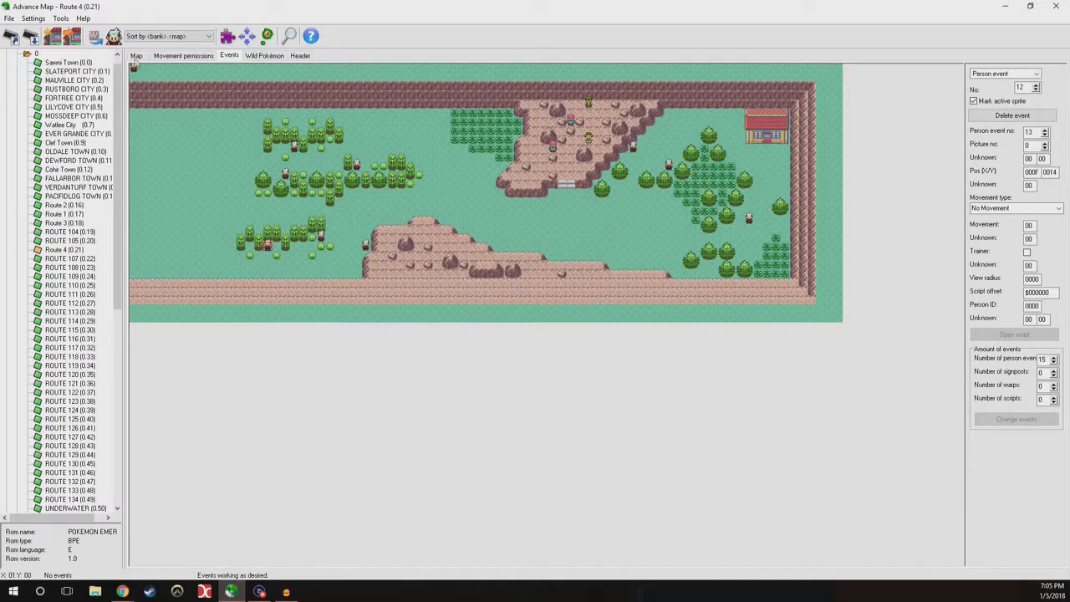
left_click_drag(134, 72, 353, 198)
left_click_drag(135, 72, 425, 188)
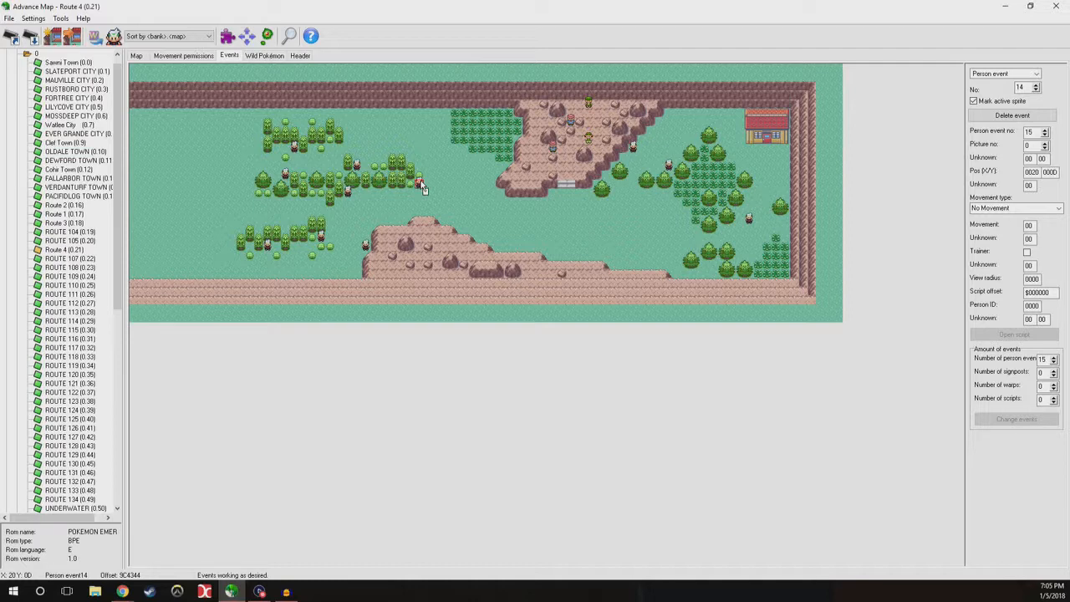
Spread out the western person events, moving one between the rocky formations and others into the gaps around the tree rows.
left_click_drag(421, 184, 464, 213)
left_click_drag(350, 194, 299, 214)
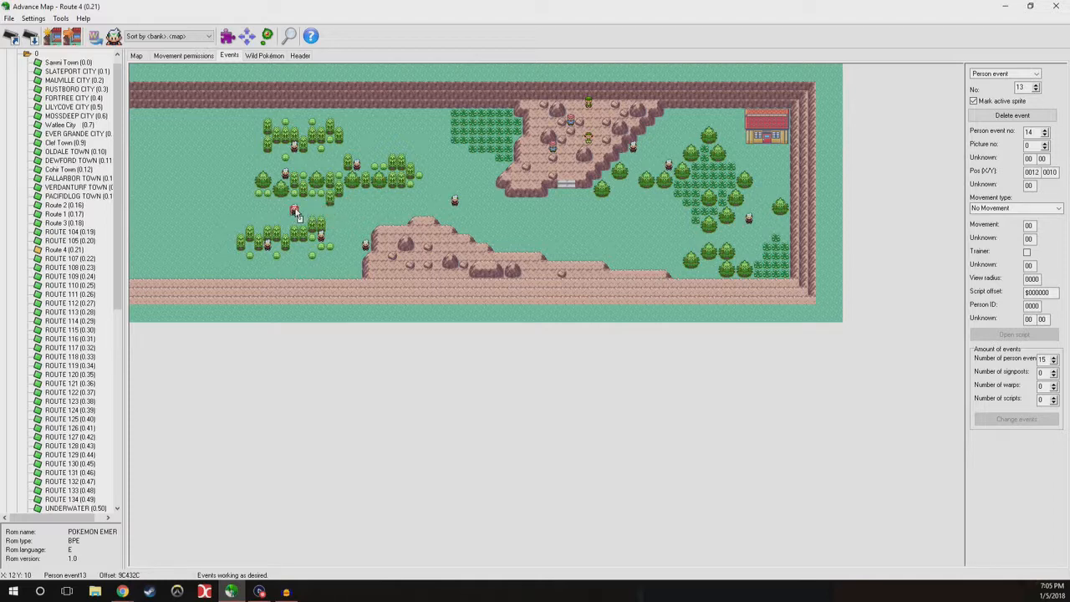
left_click_drag(285, 174, 308, 130)
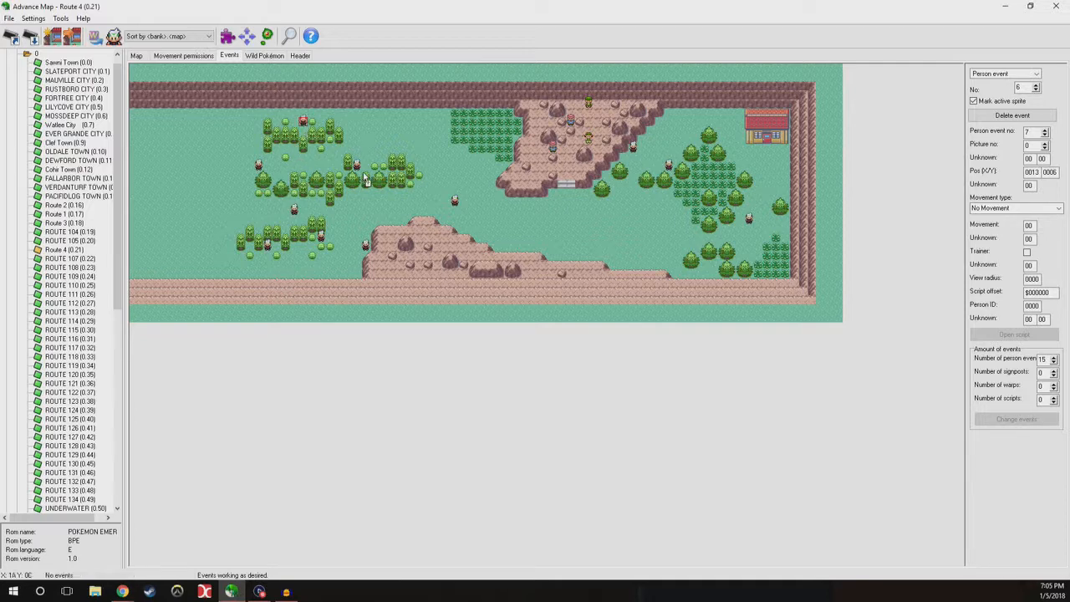
left_click_drag(357, 165, 368, 155)
Paint tall grass between the upper western tree rows and extend it east to the patch beside the northern rocky formation.
left_click(137, 55)
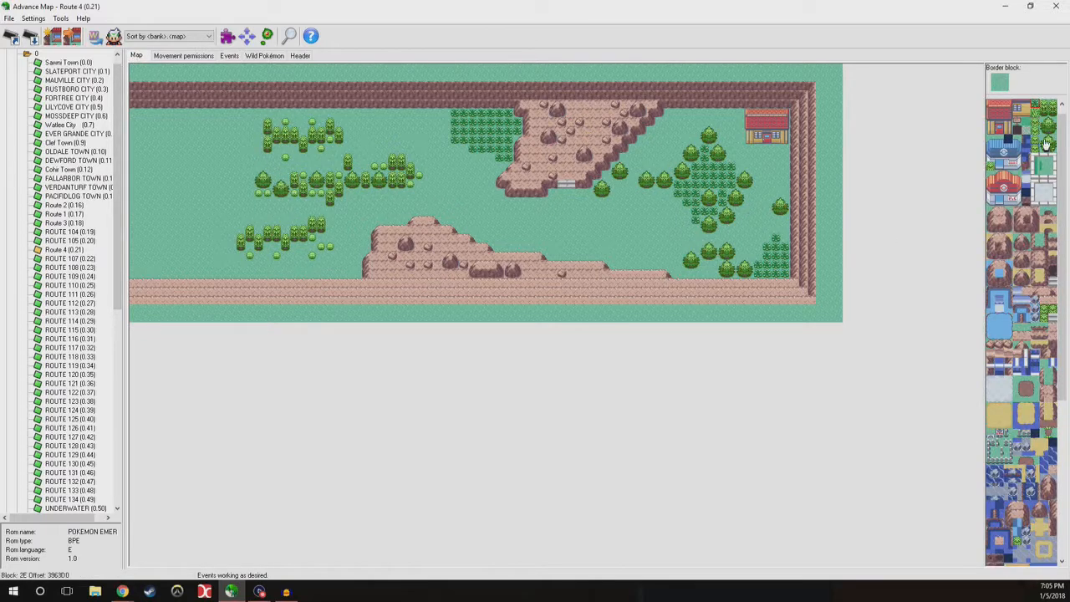
left_click(229, 56)
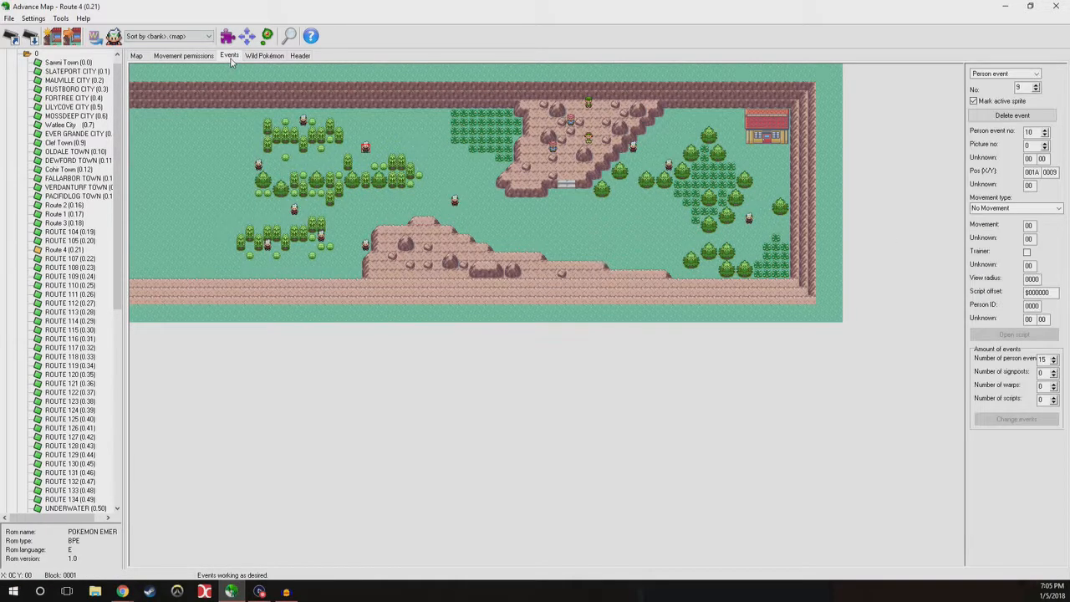
left_click(139, 57)
mouse_move(352, 149)
left_mouse_down()
mouse_move(336, 169)
mouse_move(294, 156)
mouse_move(270, 170)
mouse_move(303, 170)
left_mouse_up()
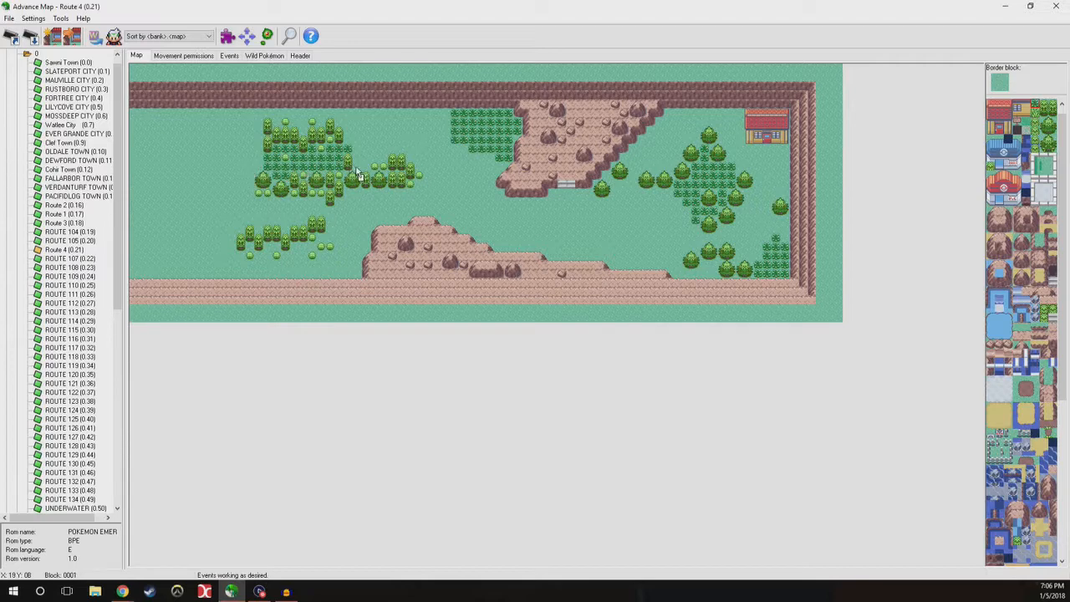
mouse_move(365, 168)
left_mouse_down()
mouse_move(372, 150)
mouse_move(368, 158)
mouse_move(447, 142)
mouse_move(366, 137)
mouse_move(439, 153)
mouse_move(418, 161)
mouse_move(389, 155)
mouse_move(381, 139)
mouse_move(443, 127)
mouse_move(471, 160)
mouse_move(444, 160)
mouse_move(471, 179)
mouse_move(489, 167)
mouse_move(476, 182)
mouse_move(439, 177)
left_mouse_up()
right_click(437, 187)
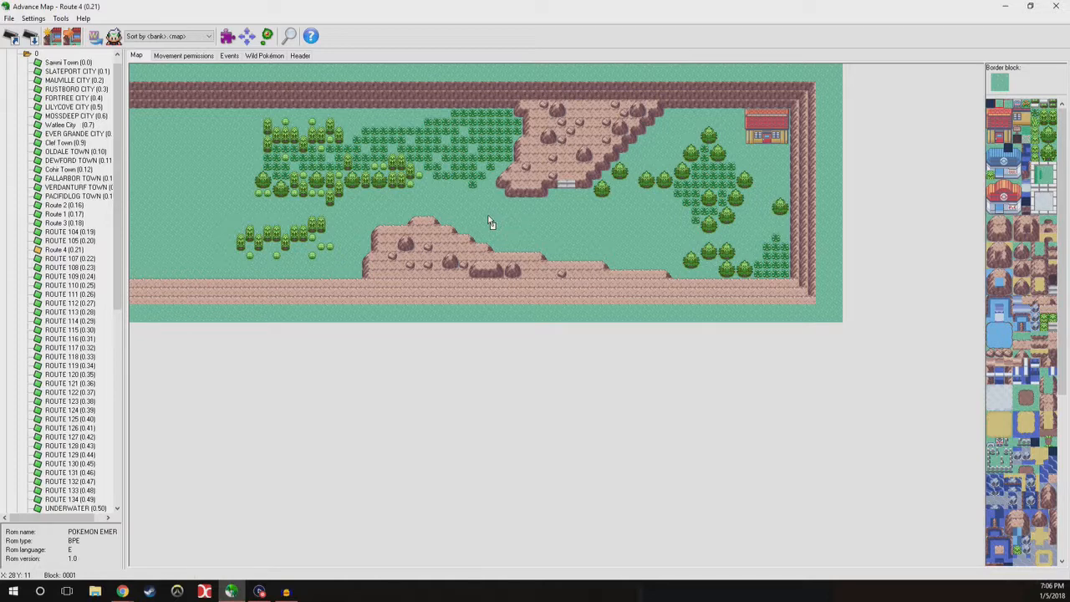
Give the person event between the two rocky formations picture number 13 and the movement type Look around clockwise.
left_click(229, 56)
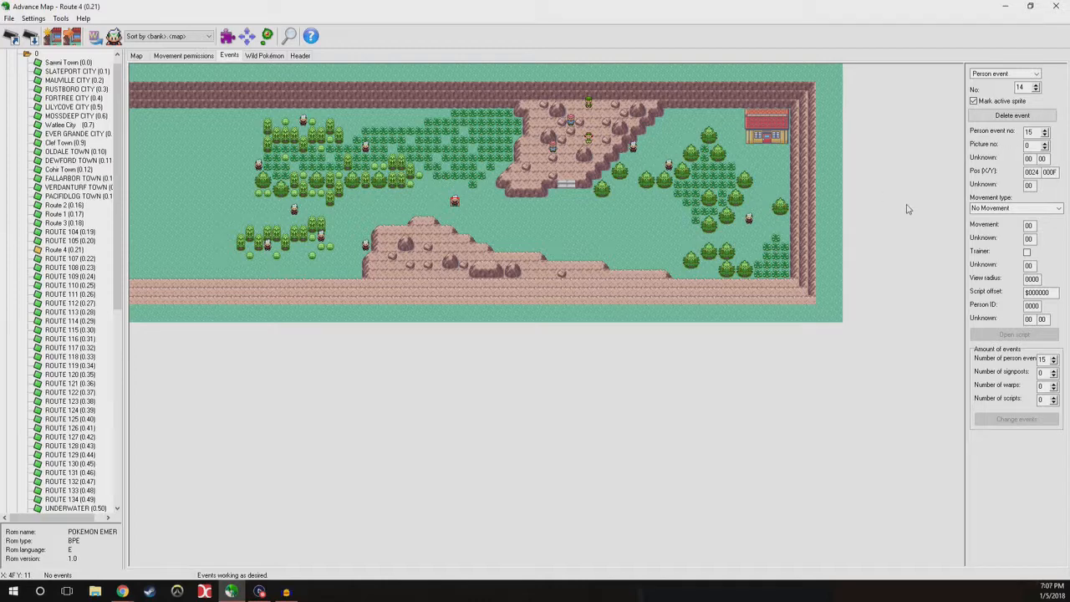
left_click(1044, 146)
left_click(1056, 208)
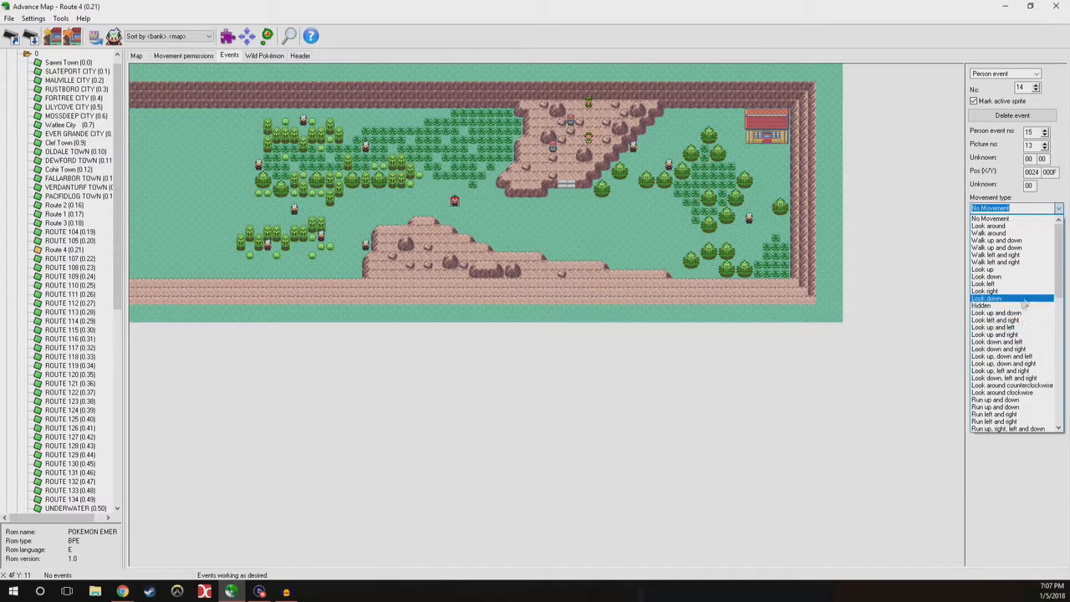
left_click(1042, 396)
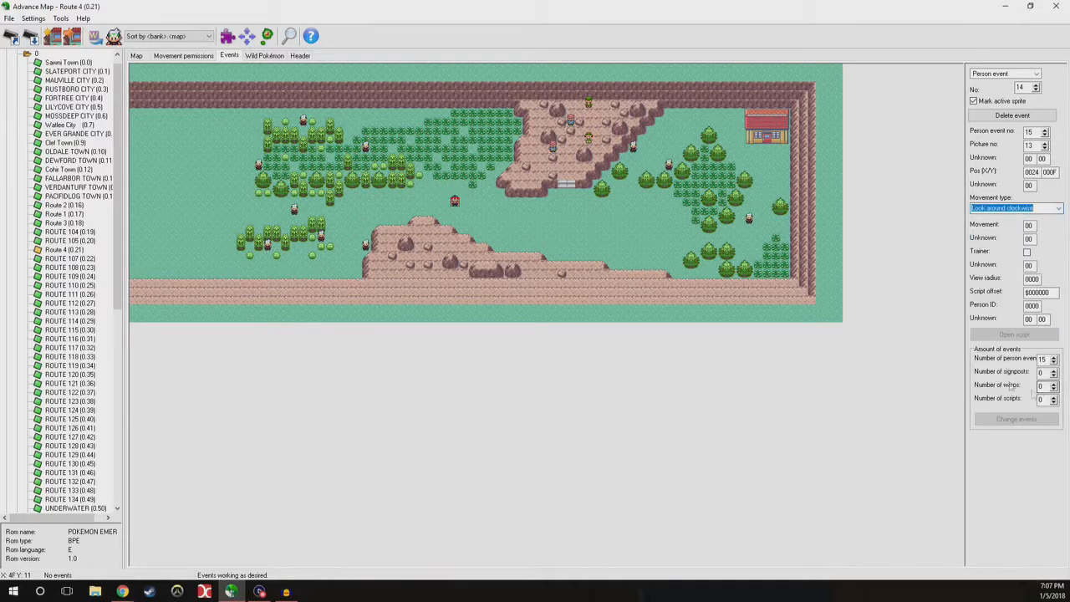
Set the movement type of the person event in the tall grass east of the upper tree row to Run around clockwise.
left_click(368, 151)
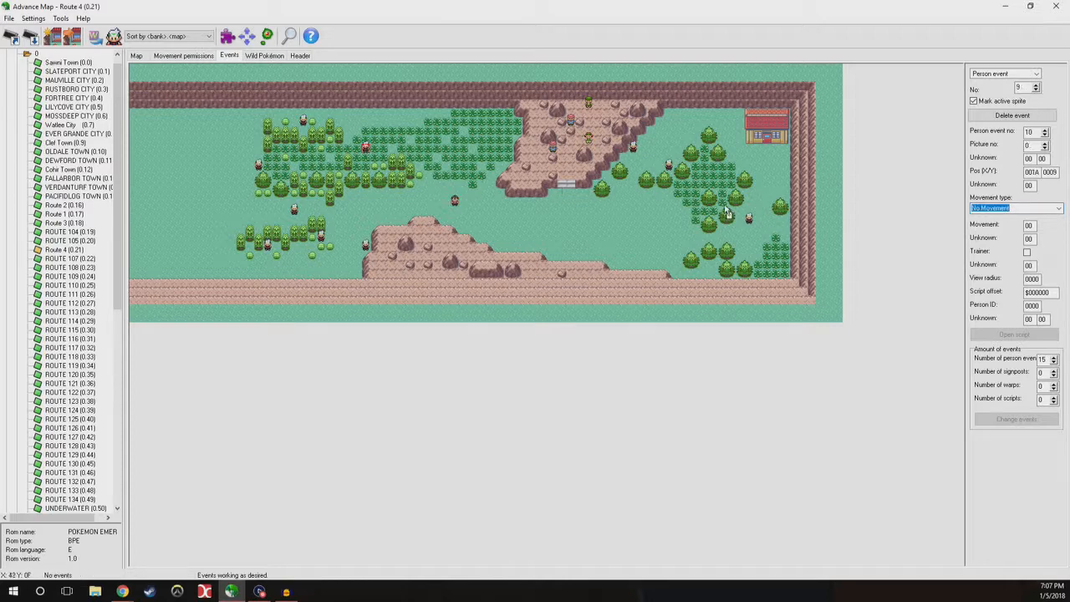
left_click(1042, 207)
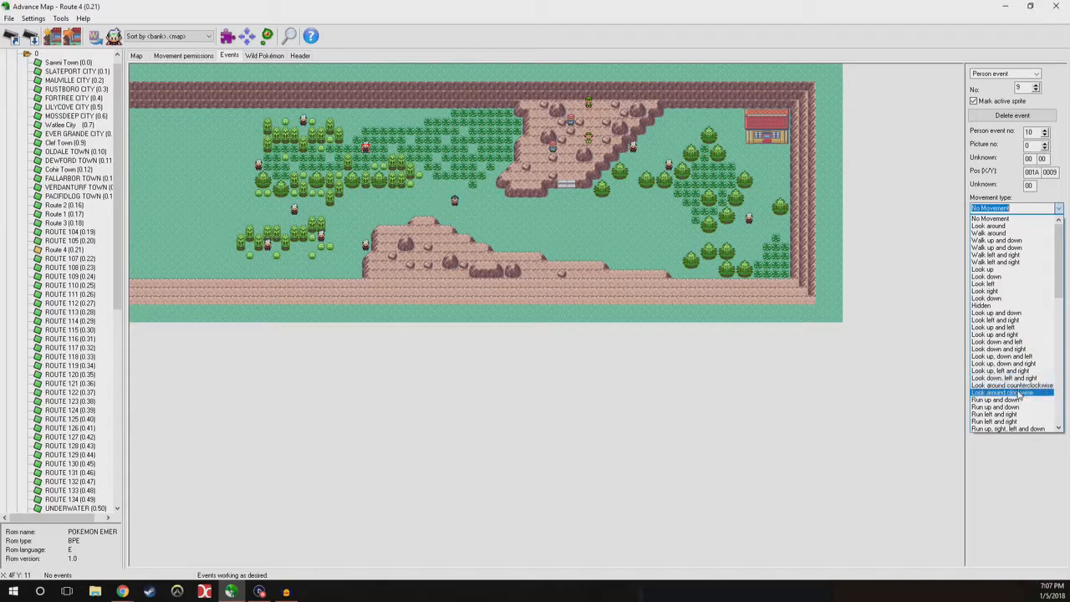
scroll(1020, 402, "down", 6)
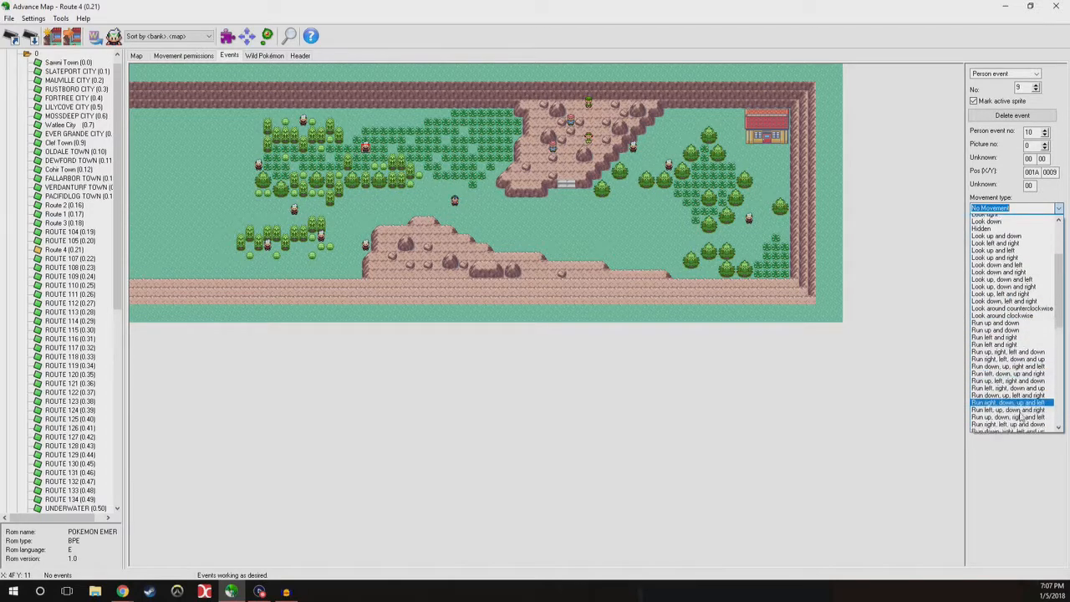
scroll(1023, 420, "down", 4)
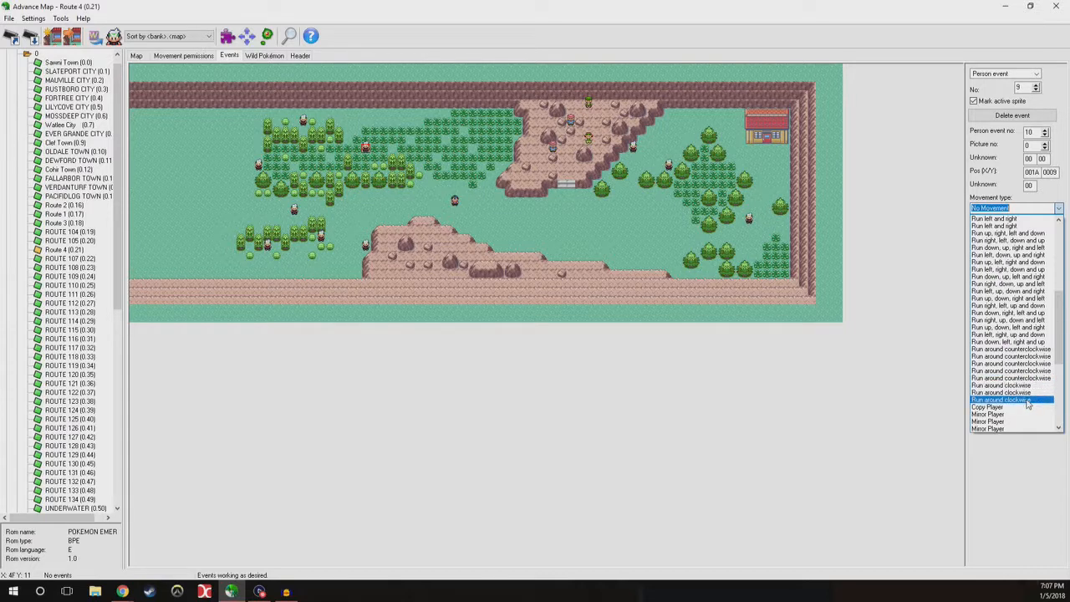
left_click(1027, 387)
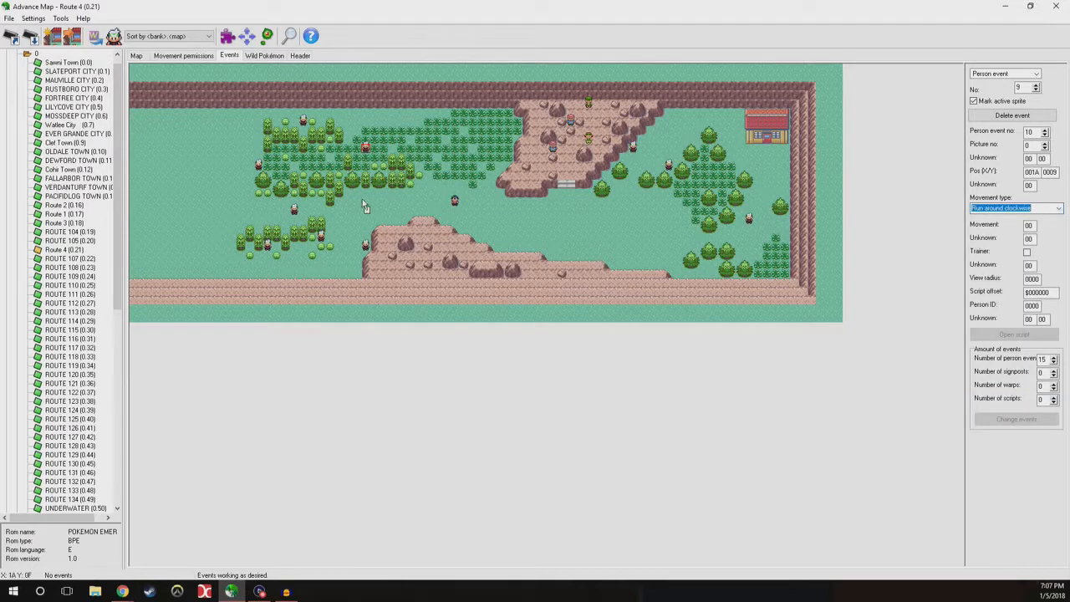
Set the westernmost upper person event's movement to Look up, left and right, and the one above the top tree row to Look up.
left_click(260, 166)
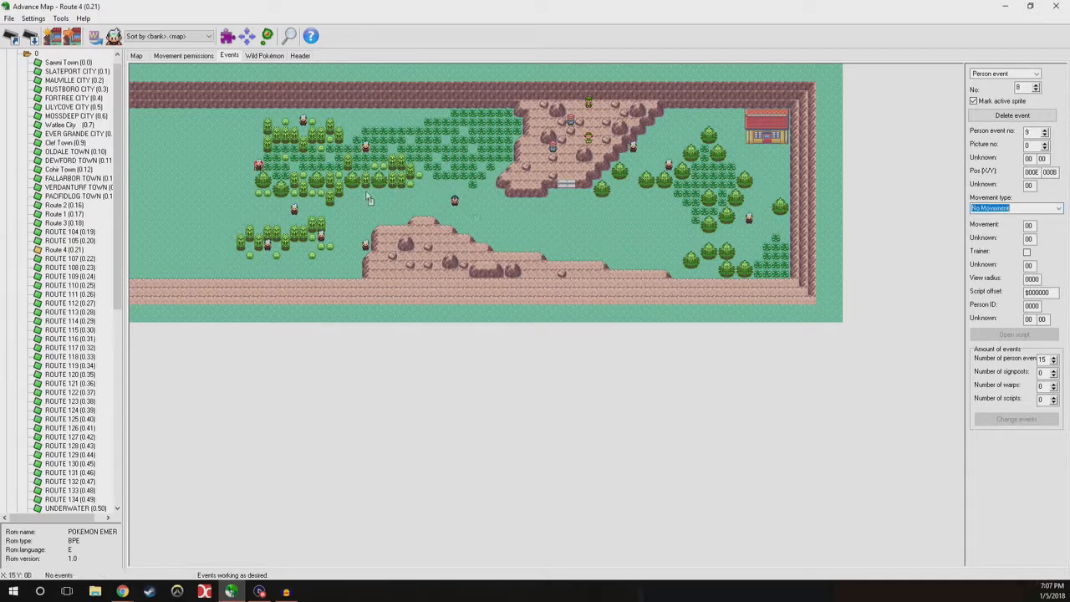
left_click(1059, 209)
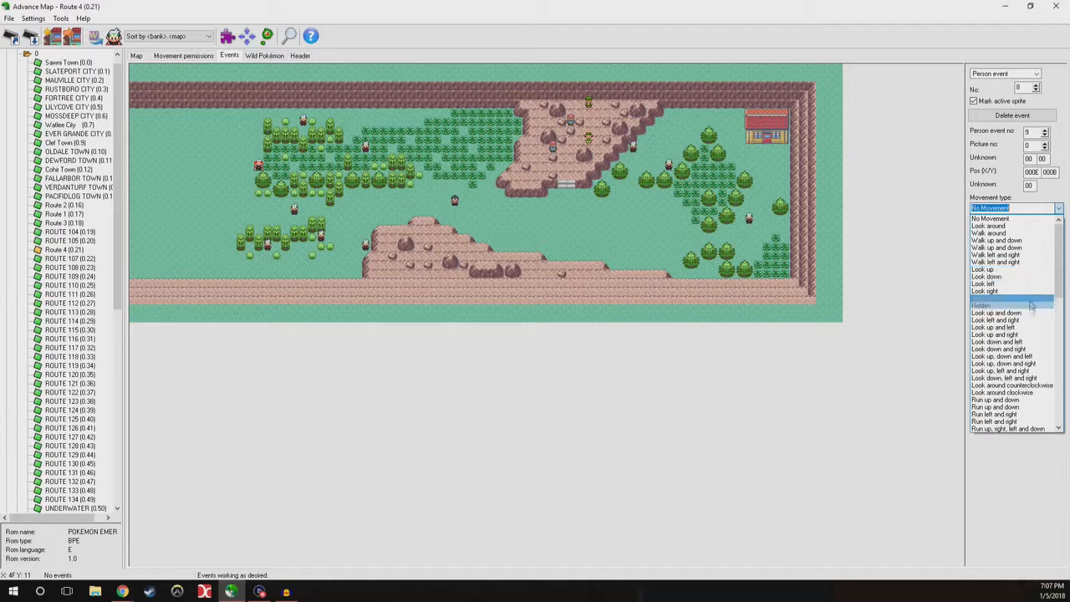
left_click(1028, 373)
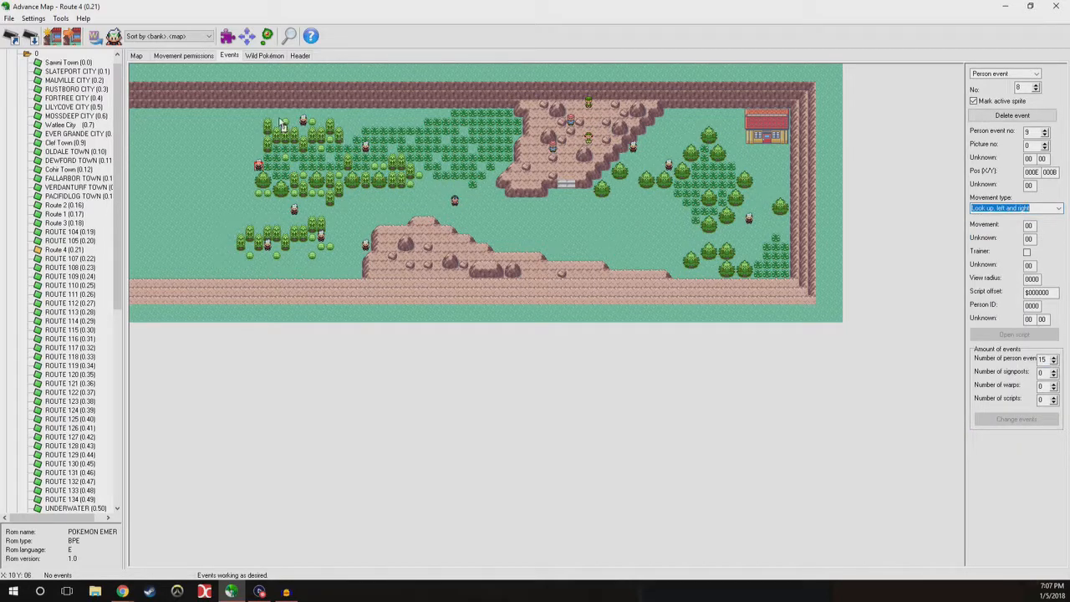
left_click(305, 124)
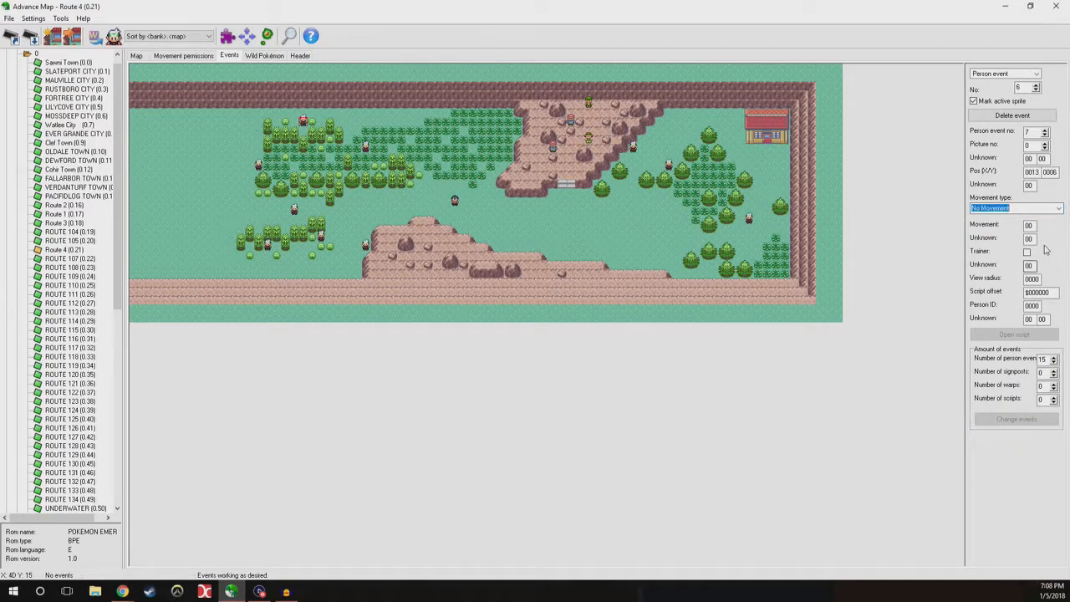
left_click(1058, 208)
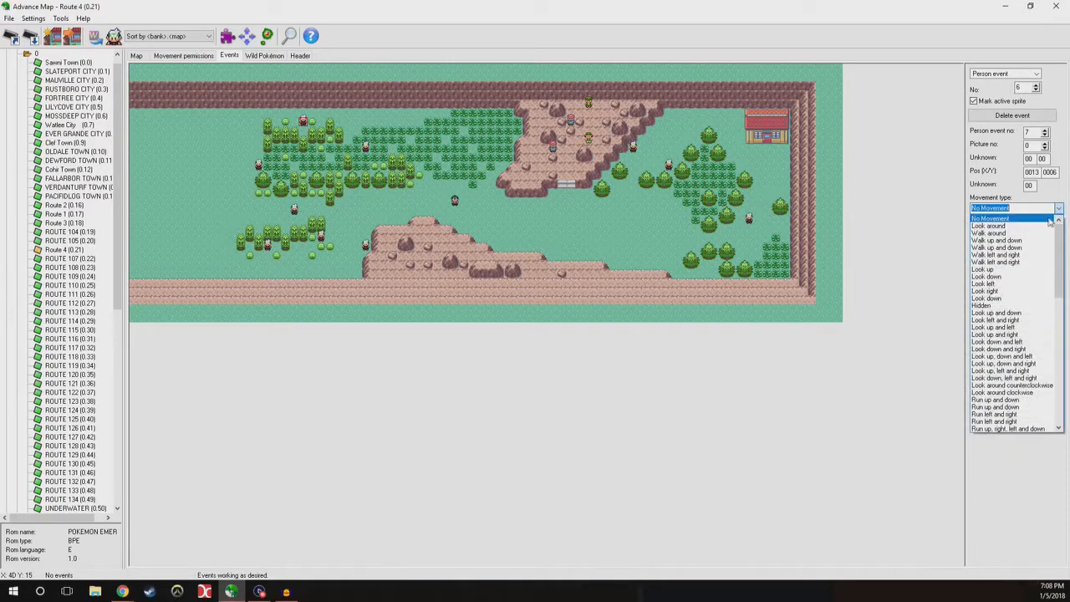
left_click(1028, 269)
Paint the cliff-edge outline of a small rectangular rocky formation just southeast of the northern formation's staircase.
left_click(139, 56)
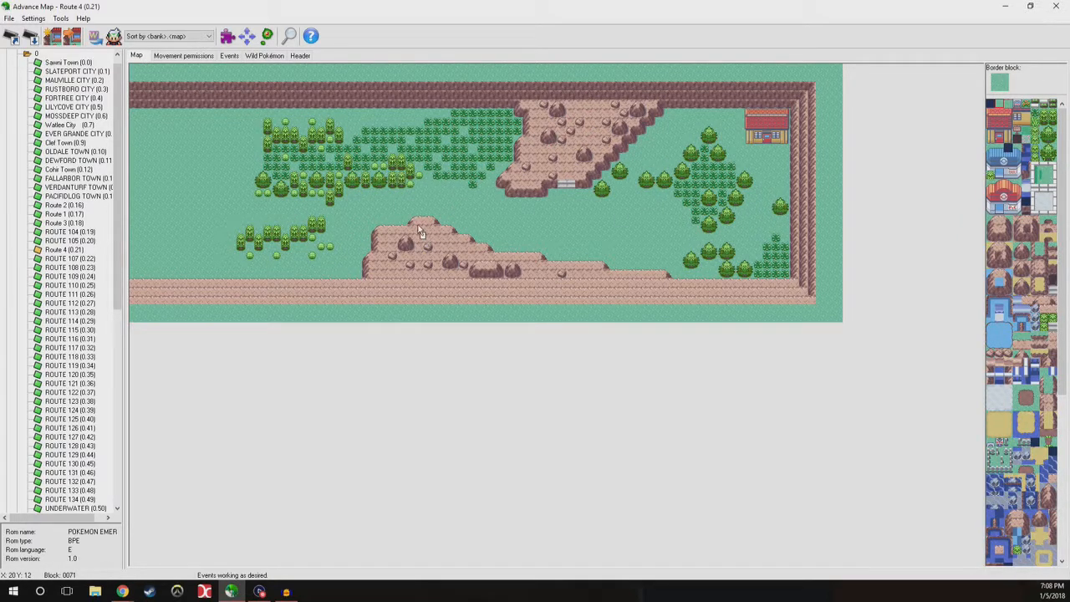
right_click(463, 176)
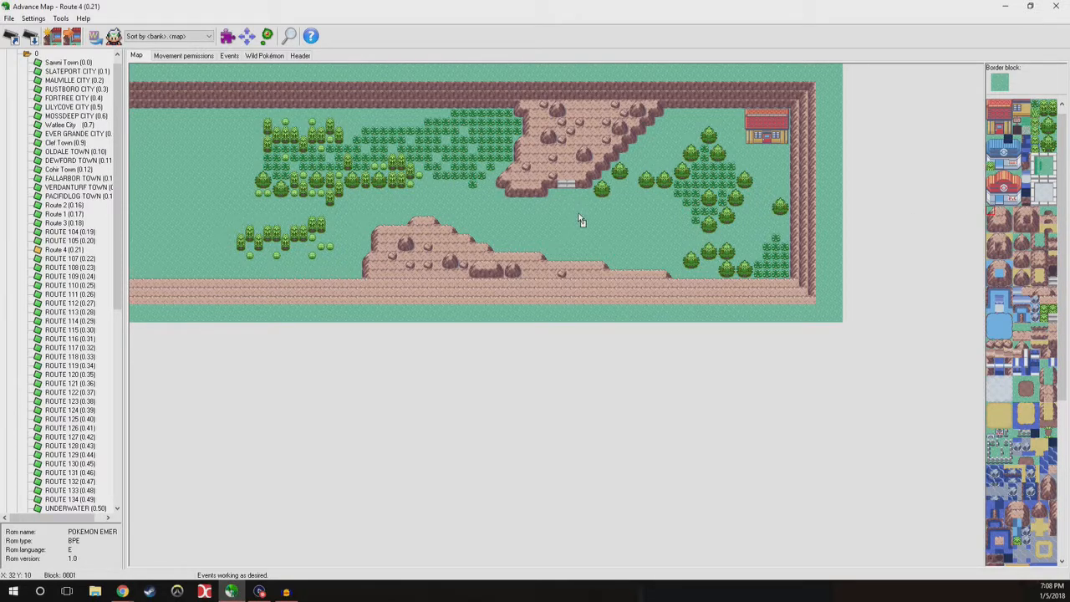
left_click(1003, 219)
key("alt+Tab")
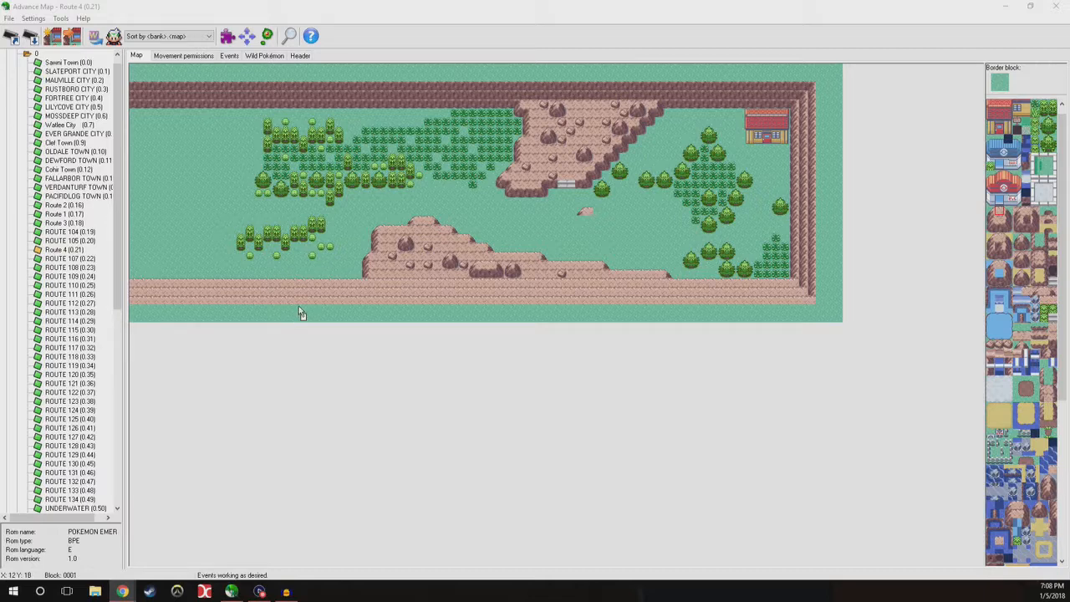
right_click(587, 210)
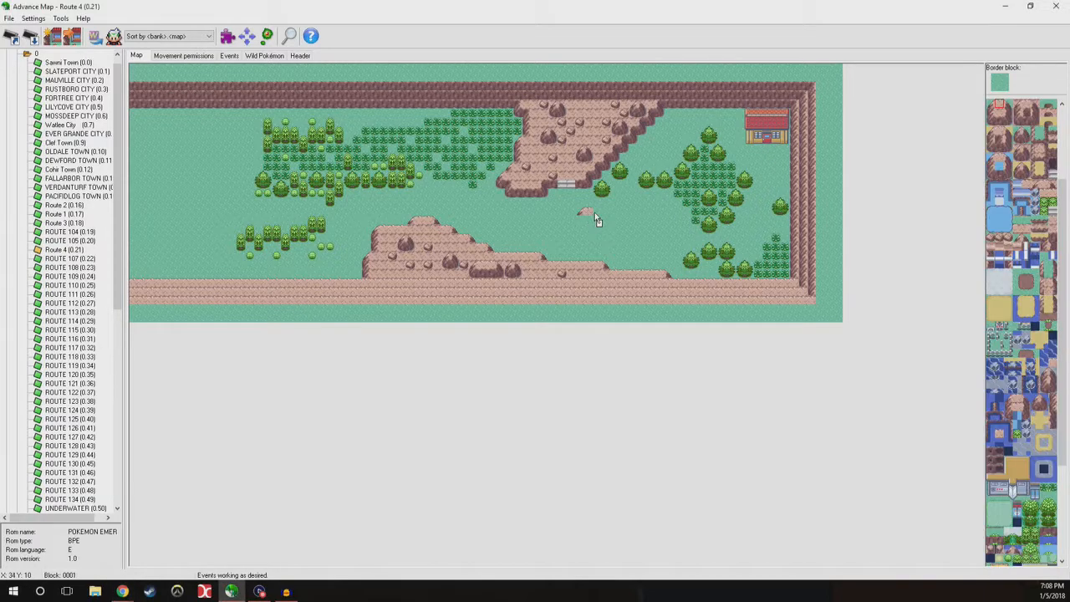
left_click_drag(593, 214, 612, 214)
left_click(608, 240)
left_click(597, 240)
left_click(591, 239)
left_click(996, 123)
left_click(581, 221)
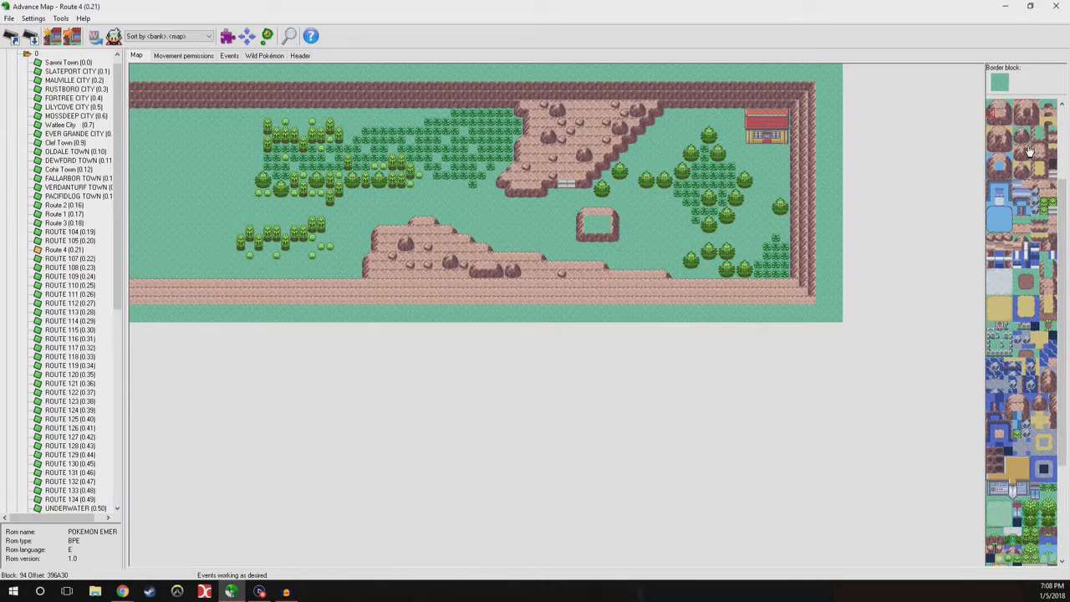
Fill the inside of the small rocky formation with a boulder, a small rock and rocky ground.
left_click(591, 222)
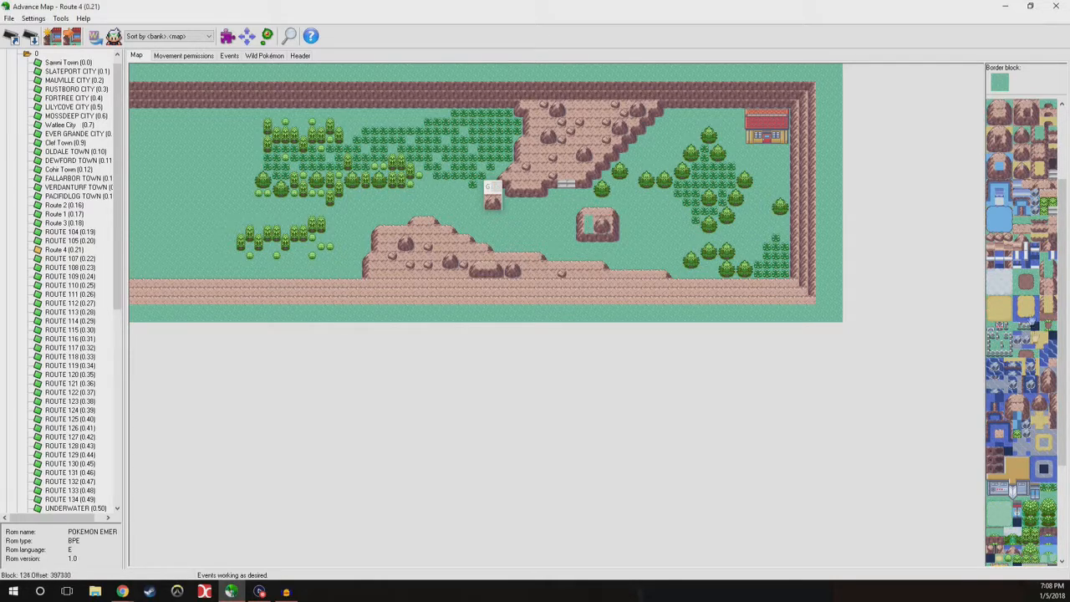
left_click(590, 224)
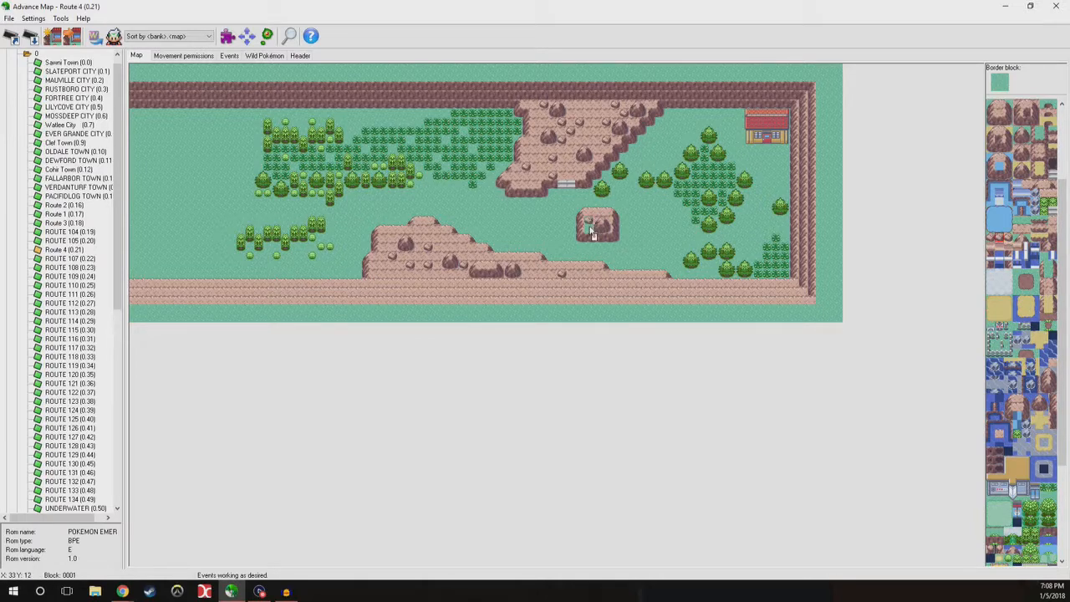
right_click(602, 220)
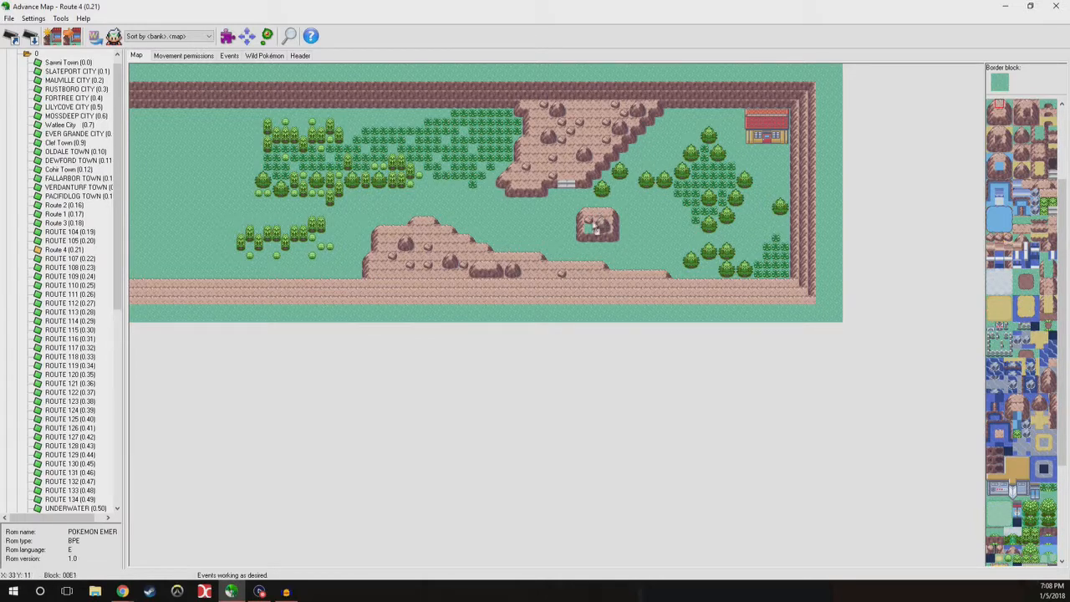
right_click(544, 266)
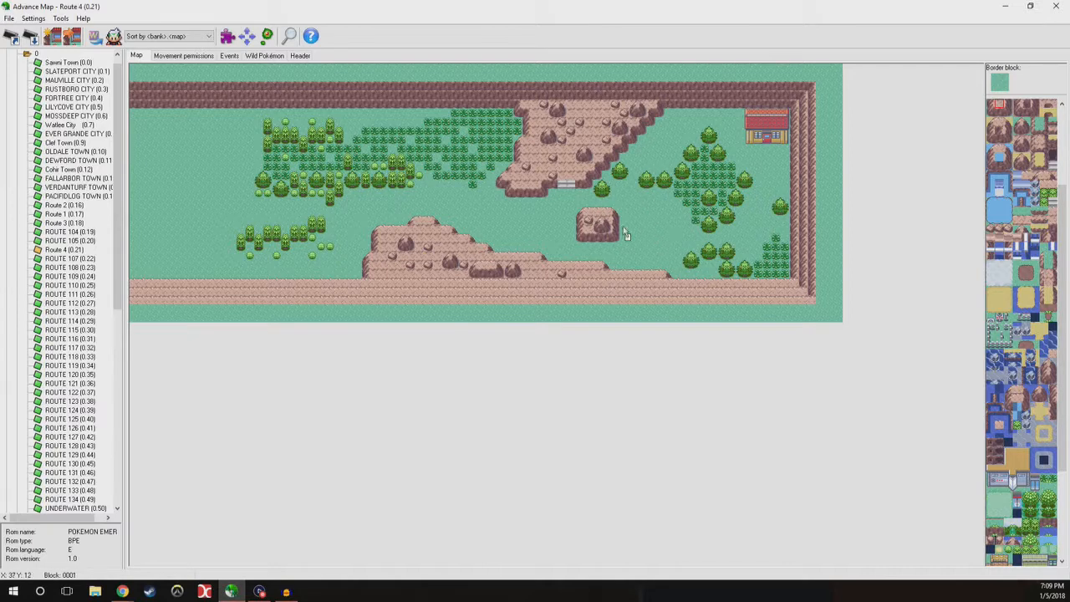
Add a sixteenth person event, place it against the small rocky formation's east side, and save the map.
left_click(229, 55)
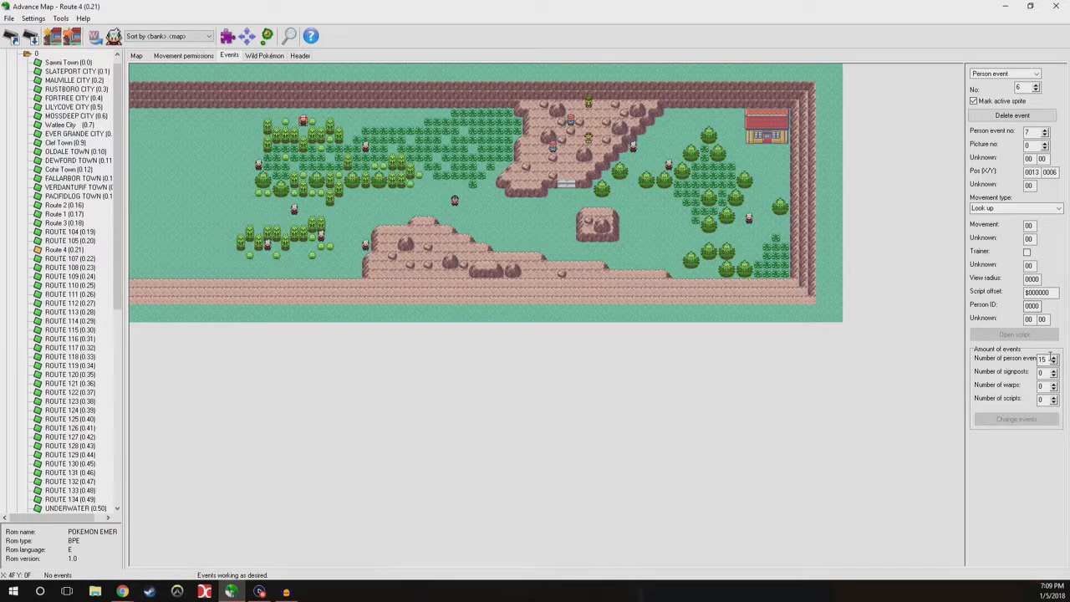
left_click(1016, 419)
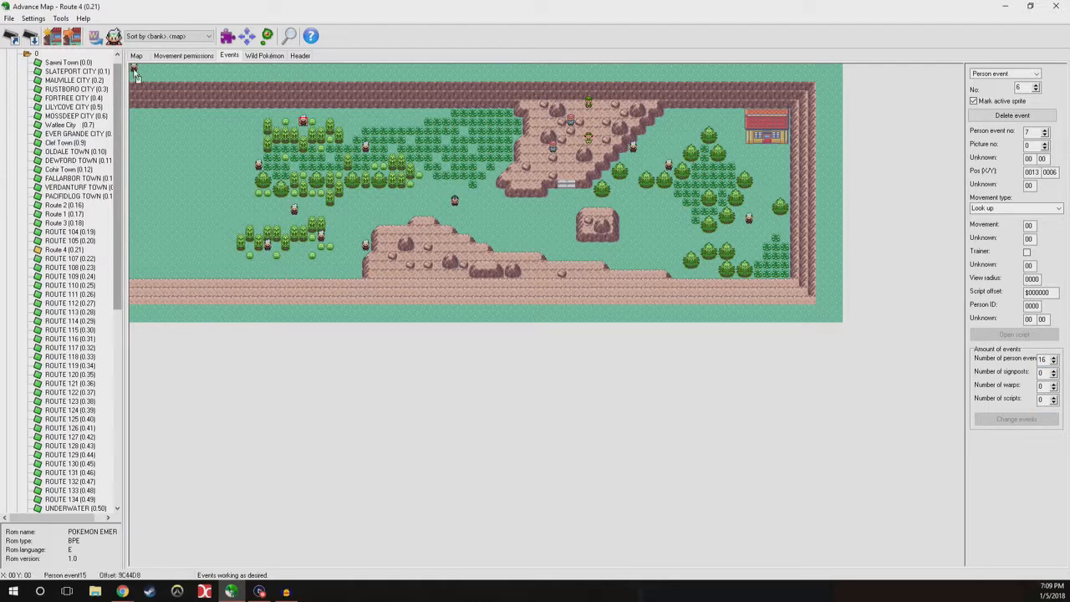
left_click_drag(277, 130, 628, 237)
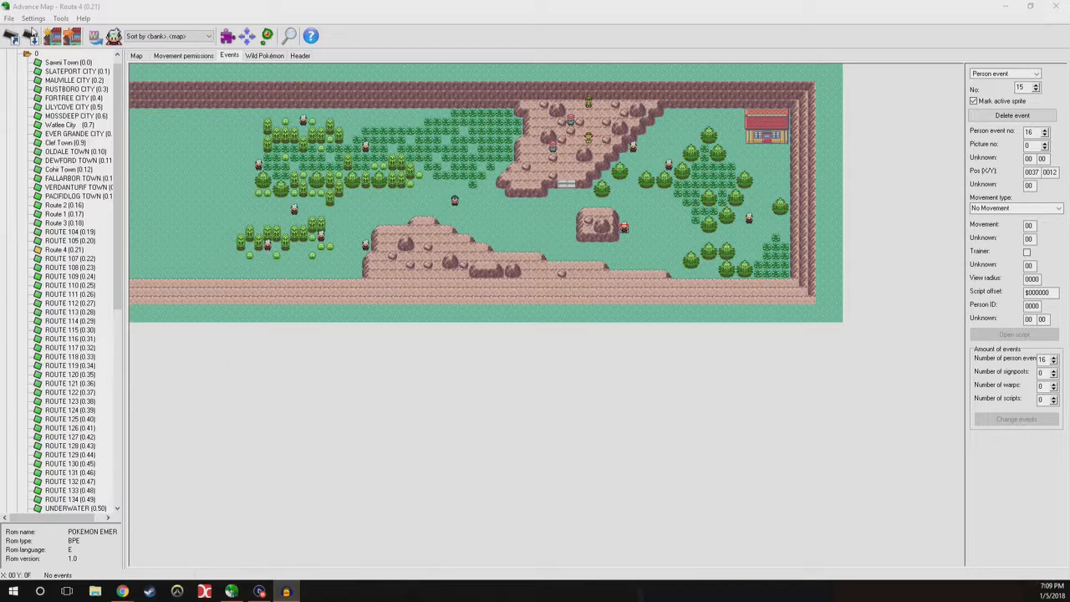
left_click(33, 36)
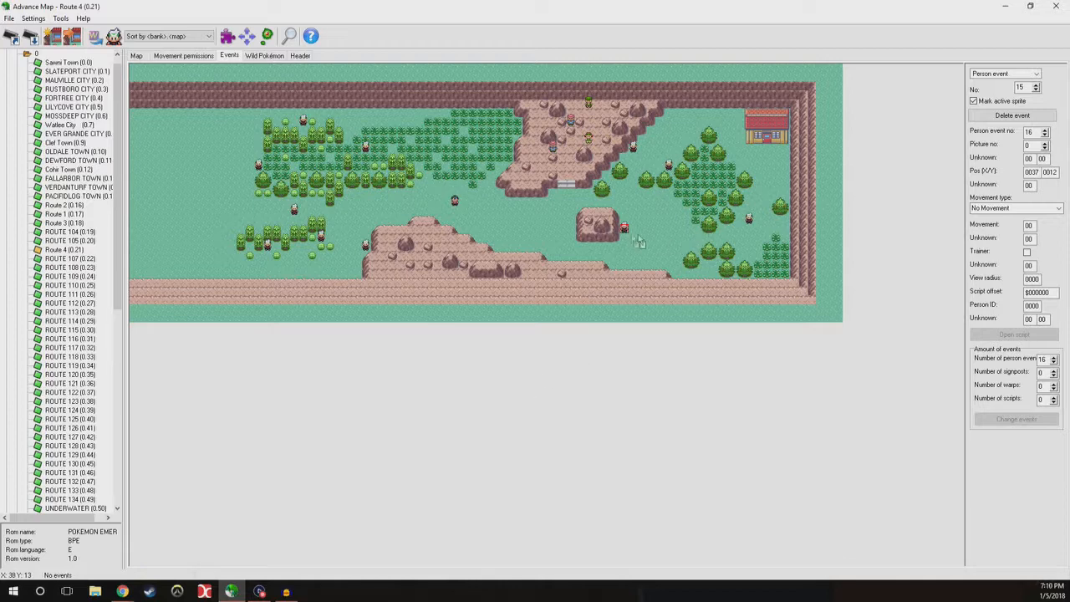
Give the person event beside the small rocky formation picture number 22 and place a seventeenth person event directly above it.
left_click(1045, 147)
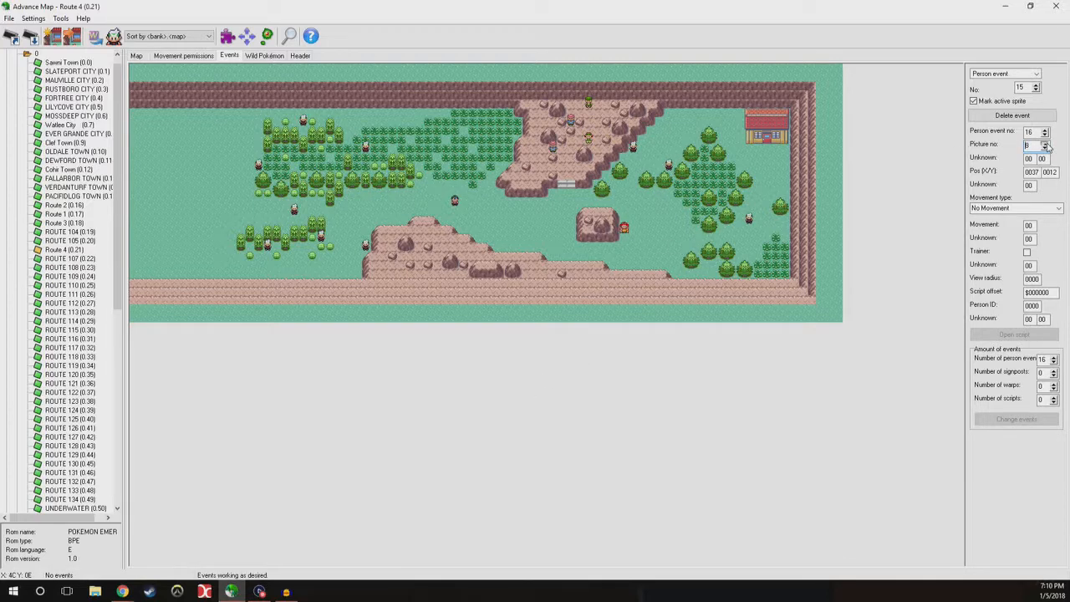
left_click(1045, 142)
left_click(1020, 420)
left_click_drag(142, 75, 624, 224)
left_click(626, 228)
left_click(626, 221)
Give the upper person event beside the small rocky formation picture number 21 and set both events there to Look left.
left_click_drag(1034, 146, 1018, 148)
type("21")
left_click(1060, 208)
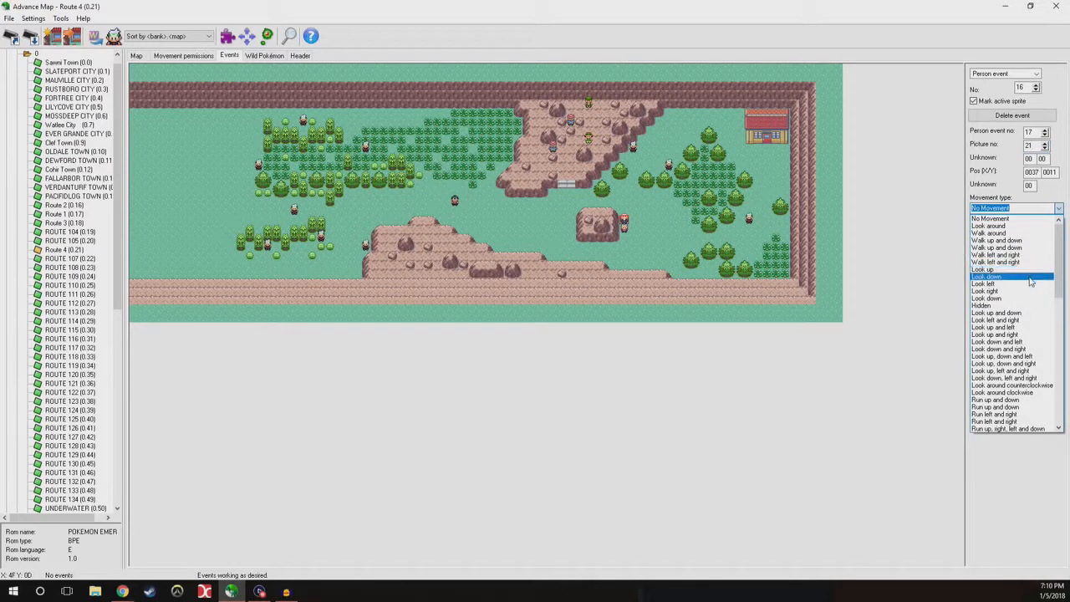
left_click(1029, 284)
left_click(625, 228)
left_click(1059, 209)
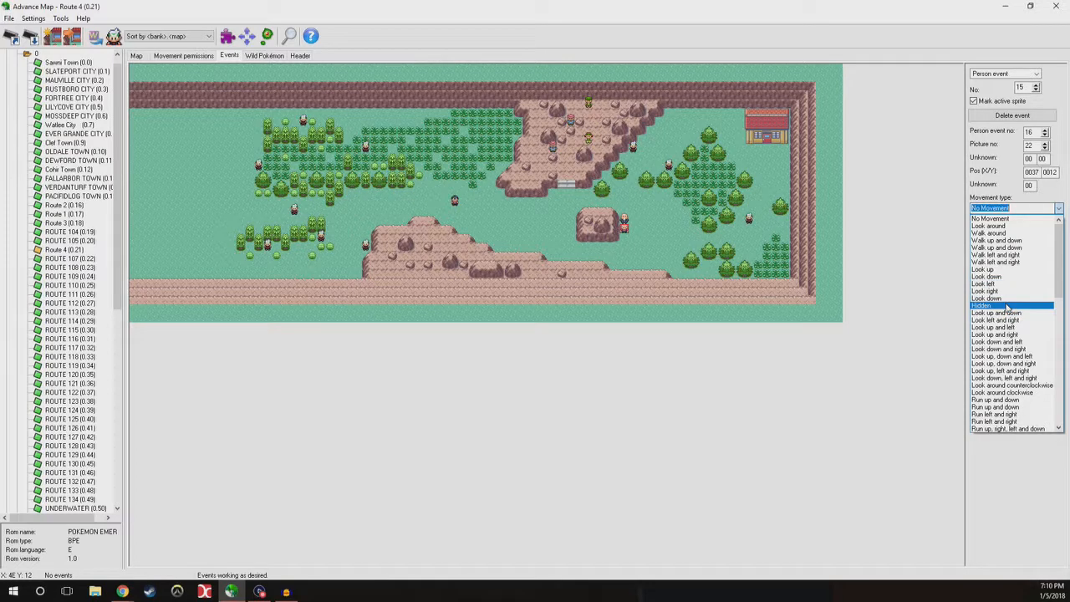
left_click(1003, 283)
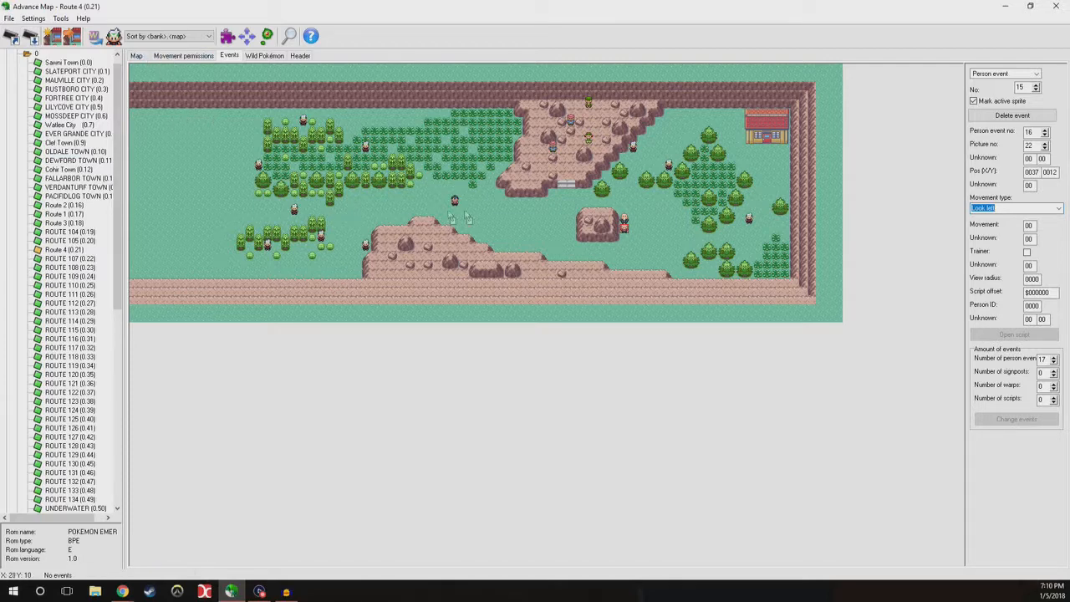
Place three round trees in the gap between the southern rocky formation and the small rocky formation.
left_click(136, 57)
right_click(465, 175)
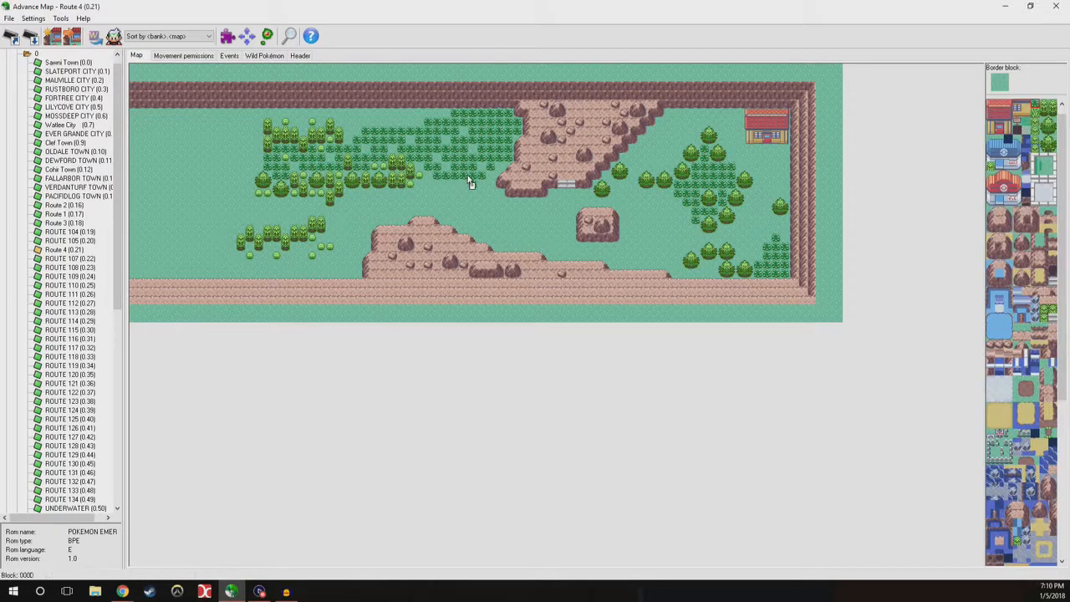
left_click(491, 189)
left_click(533, 220)
left_click(533, 236)
left_click(564, 240)
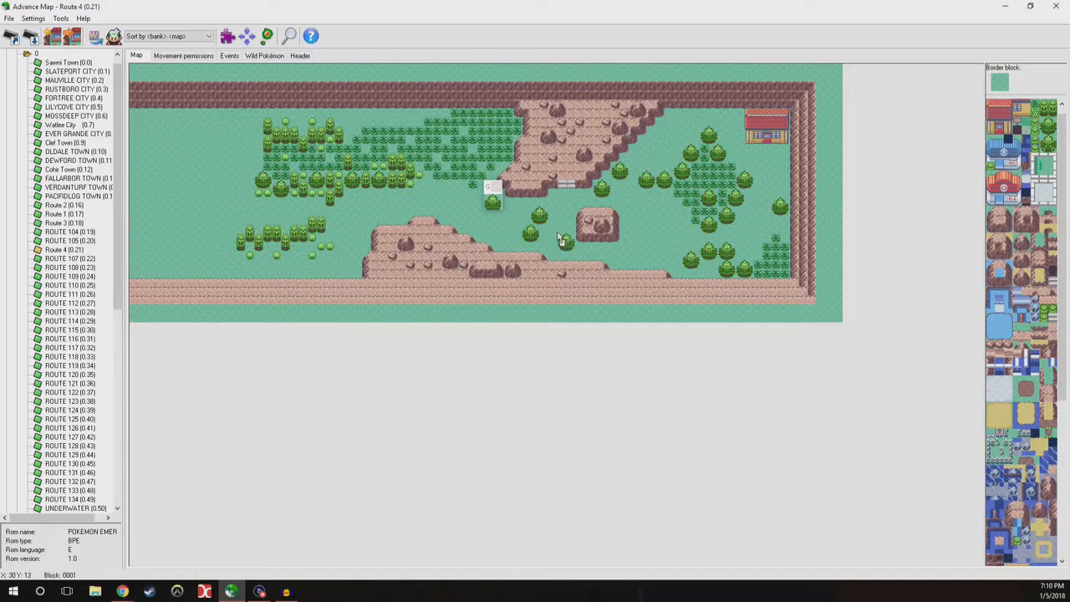
Paint tall grass beside the new trees and scatter tufts westward between the southern rocky formation and the upper tree rows.
left_click(491, 186)
left_click(492, 201)
mouse_move(490, 203)
left_mouse_down()
mouse_move(498, 237)
mouse_move(505, 213)
mouse_move(478, 218)
mouse_move(509, 230)
mouse_move(519, 214)
left_mouse_up()
right_click(498, 204)
left_click(499, 212)
left_click(506, 221)
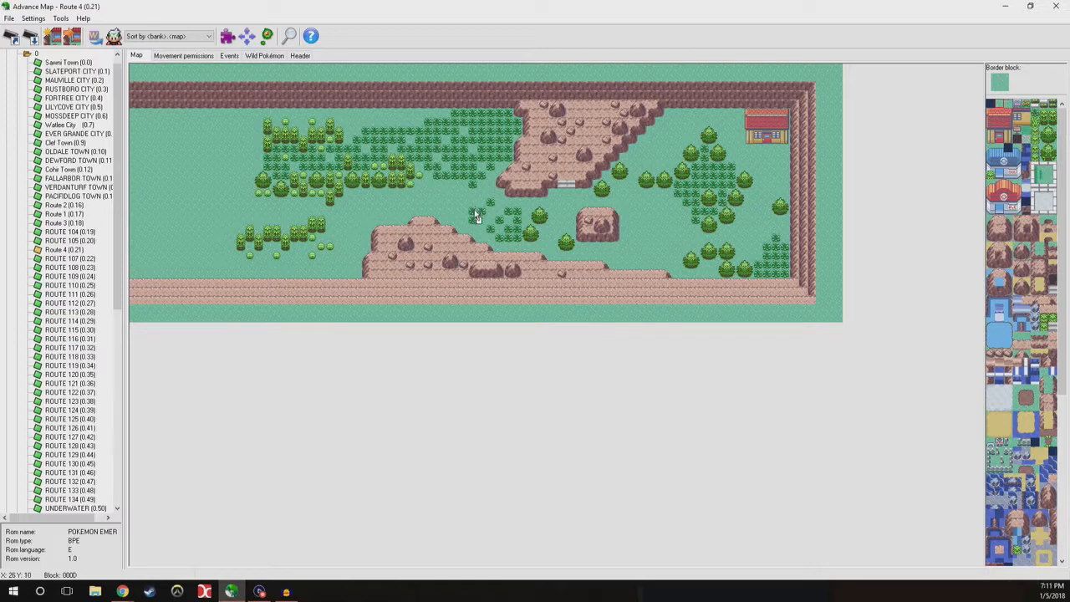
right_click(475, 210)
mouse_move(447, 196)
left_mouse_down()
mouse_move(414, 206)
mouse_move(426, 213)
mouse_move(389, 207)
mouse_move(348, 233)
mouse_move(358, 269)
mouse_move(357, 255)
left_mouse_up()
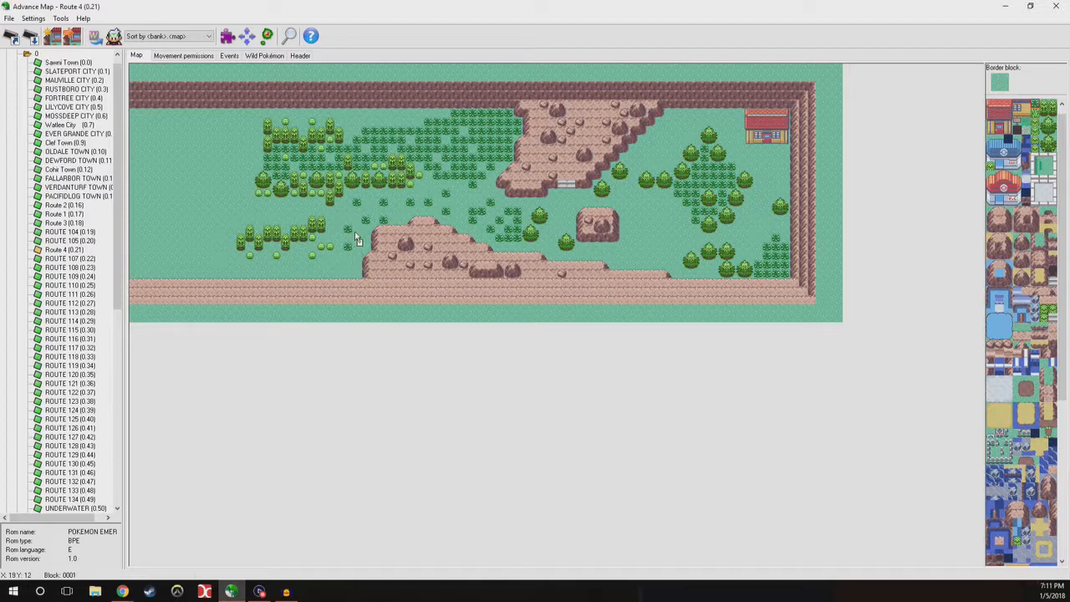
Erase the scattered tall grass tufts around the southern rocky formation's west end, restoring plain ground.
right_click(354, 229)
left_click(348, 231)
left_click(374, 224)
left_click_drag(374, 215, 433, 209)
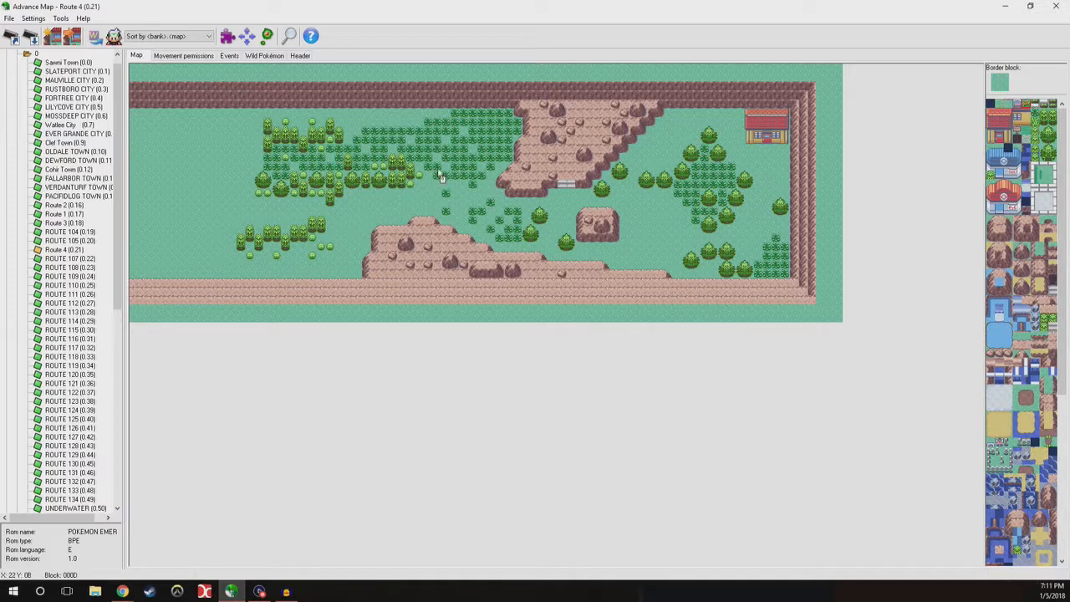
Scatter orange flower tiles from the southern rocky formation's west end across the ground around the lower western tree row.
mouse_move(390, 216)
left_mouse_down()
mouse_move(366, 210)
mouse_move(349, 231)
mouse_move(343, 222)
mouse_move(402, 197)
mouse_move(361, 251)
mouse_move(338, 244)
mouse_move(338, 268)
left_mouse_up()
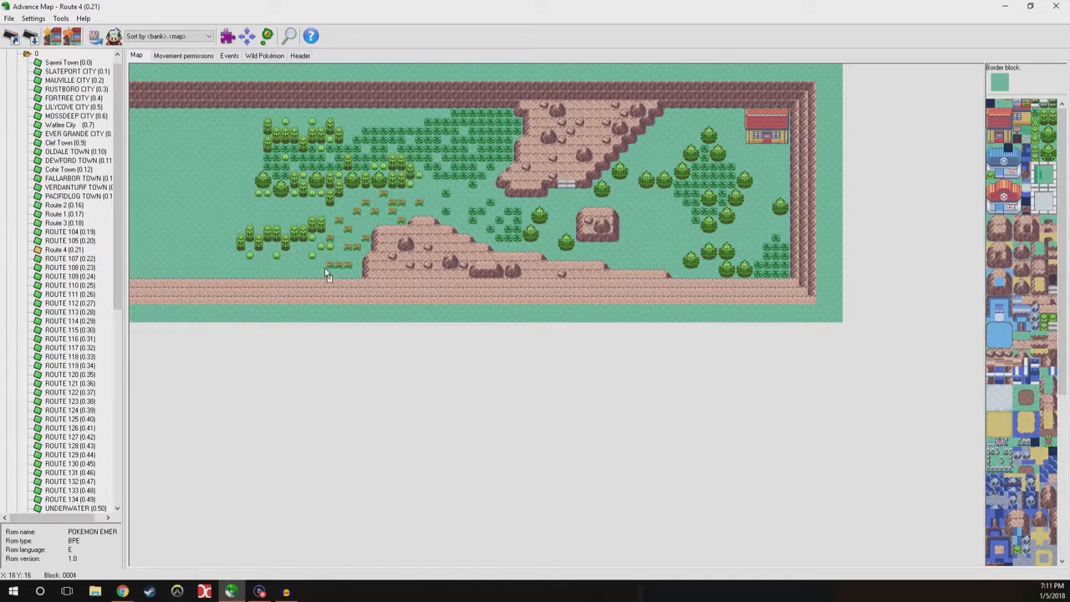
left_click_drag(320, 277, 300, 274)
mouse_move(296, 205)
left_mouse_down()
mouse_move(305, 215)
mouse_move(316, 209)
mouse_move(269, 203)
mouse_move(260, 224)
left_mouse_up()
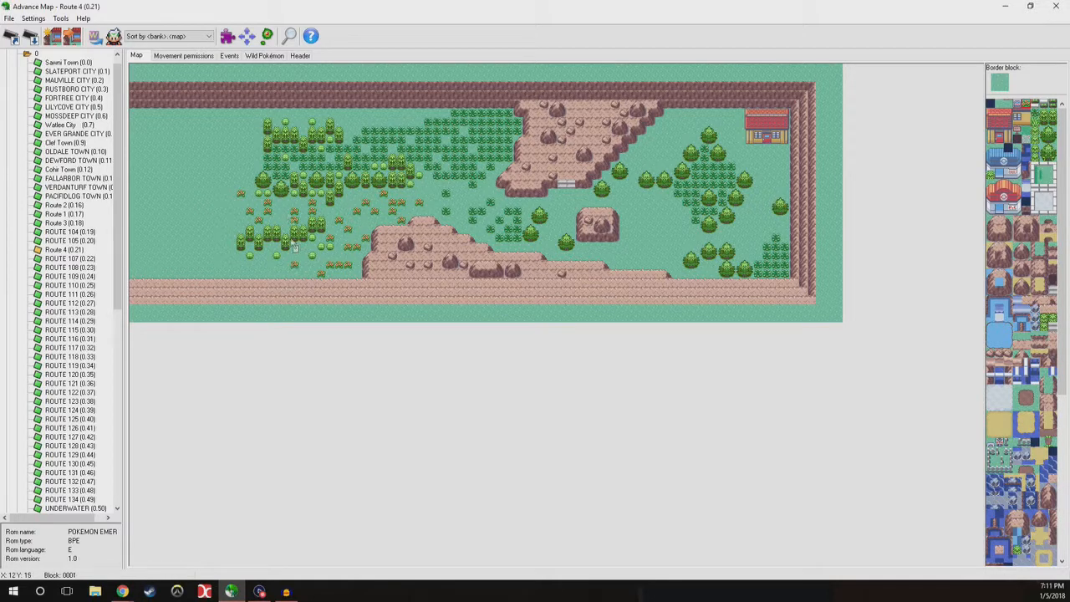
right_click_drag(258, 178, 266, 187)
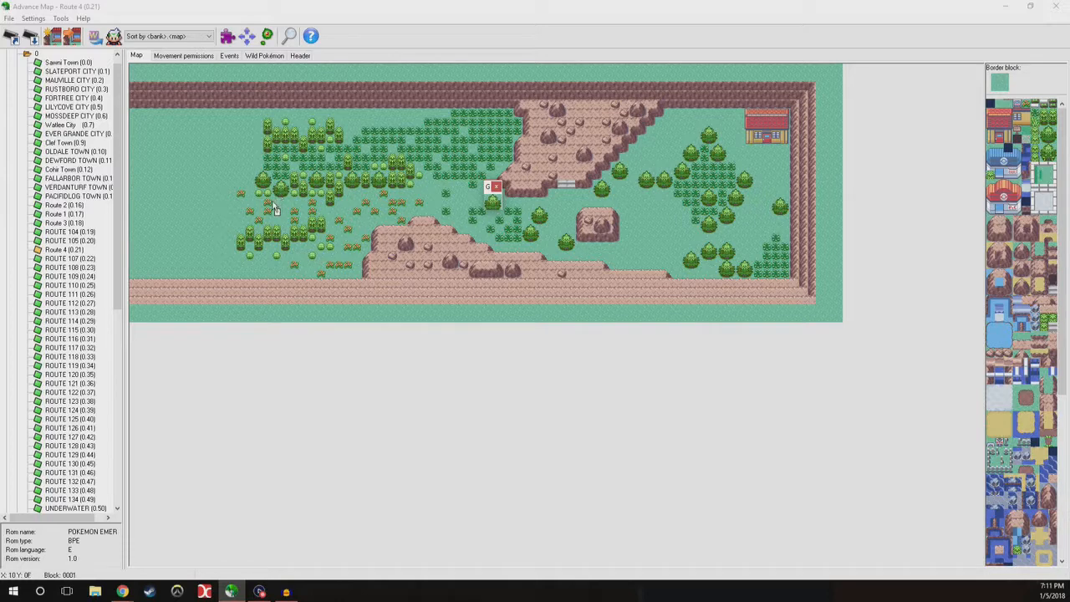
Place round trees across the open western end of the map, between the northern and southern cliffs.
mouse_move(242, 170)
left_mouse_down()
mouse_move(227, 167)
mouse_move(207, 193)
left_mouse_up()
left_click(156, 215)
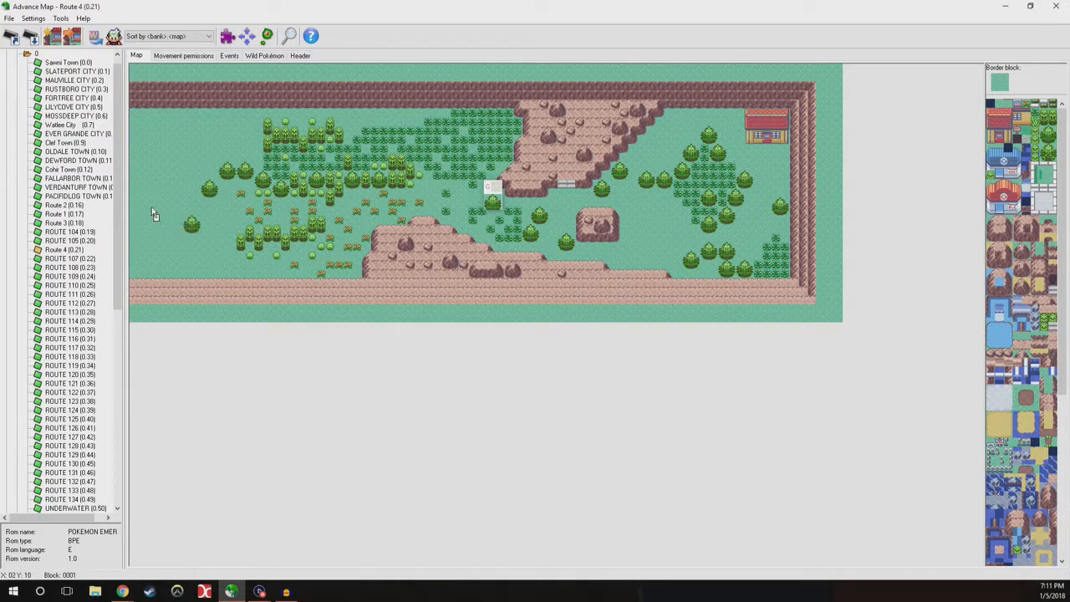
left_click(181, 153)
left_click(228, 127)
left_click(155, 127)
left_click(155, 172)
left_click(179, 254)
left_click(154, 268)
left_click(152, 241)
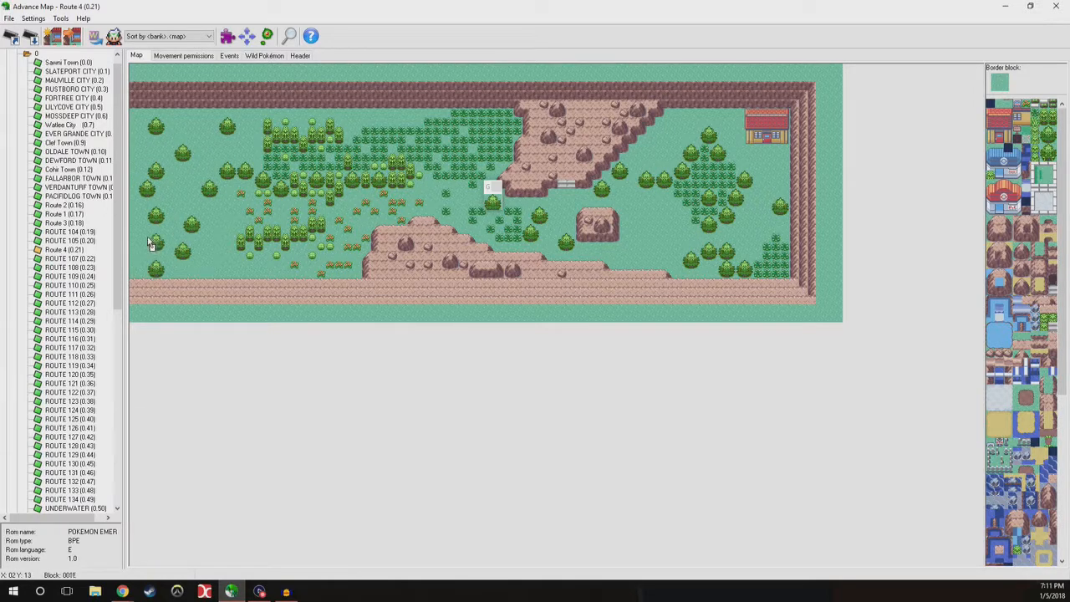
left_click(179, 194)
Plant narrow trees along the map's western edge, replacing several of the round trees there.
left_click(160, 157)
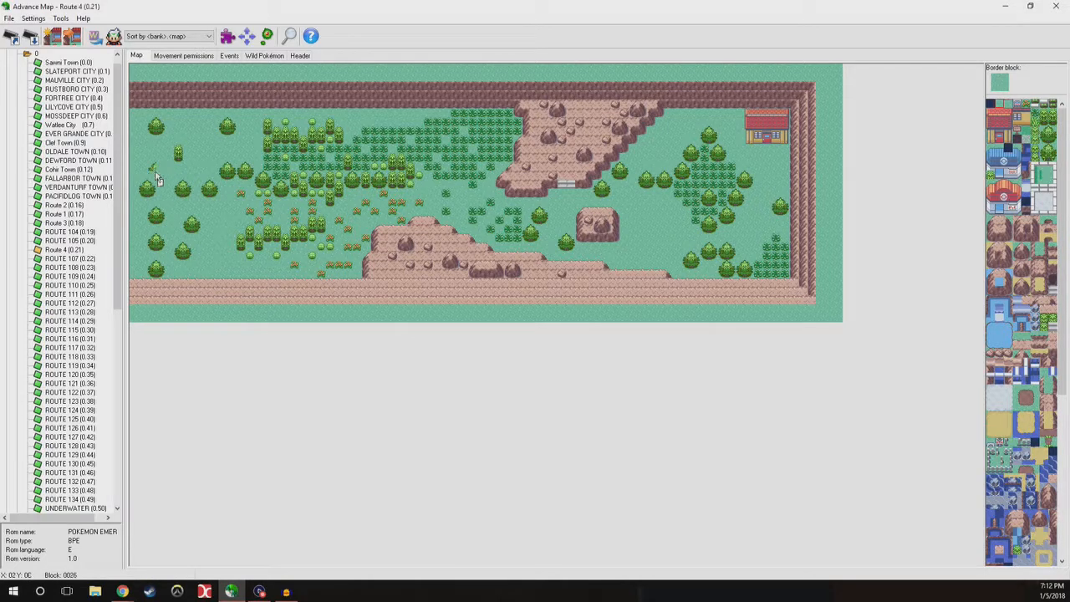
left_click(150, 191)
left_click(157, 213)
left_click(159, 172)
left_click(151, 207)
left_click(142, 218)
left_click(133, 185)
left_click(134, 159)
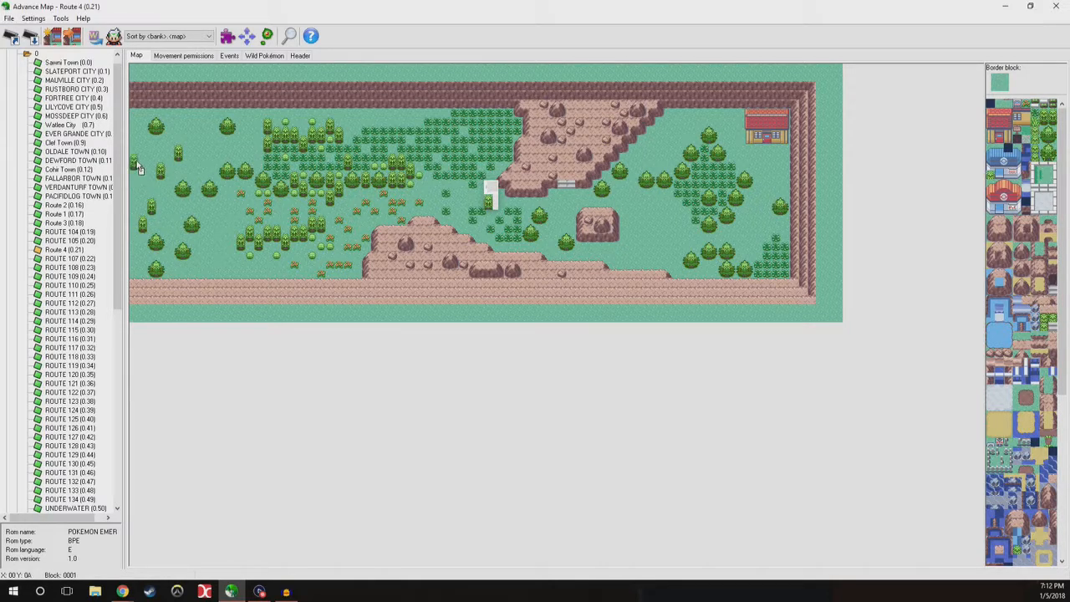
left_click(133, 126)
left_click(170, 238)
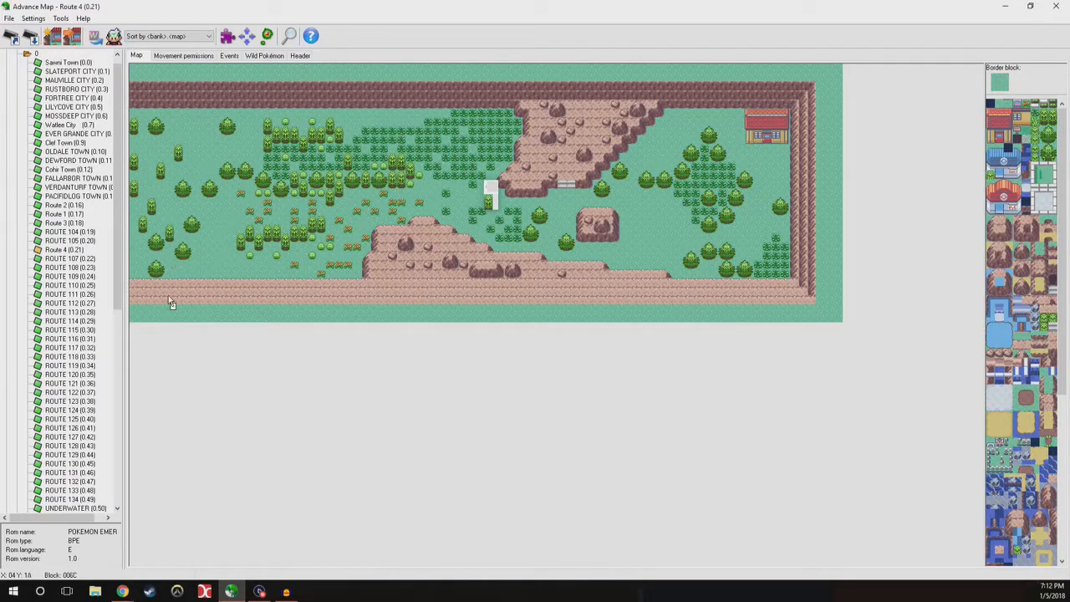
Place three narrow trees on the open ground east of the small rocky formation and check the person event positions.
left_click(298, 56)
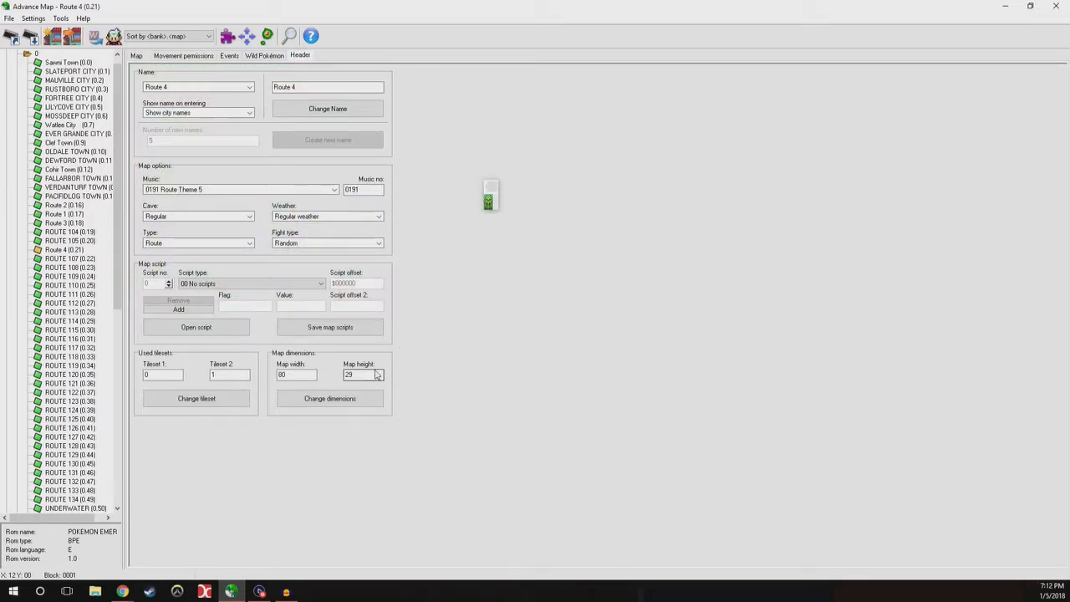
left_click(136, 56)
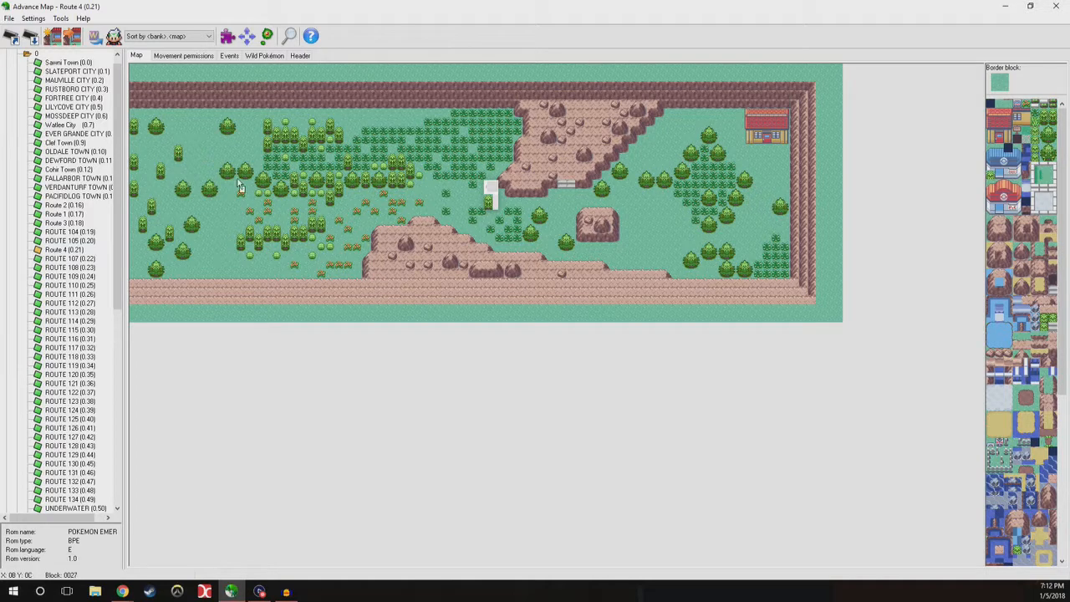
left_click(659, 216)
left_click(651, 250)
left_click(678, 243)
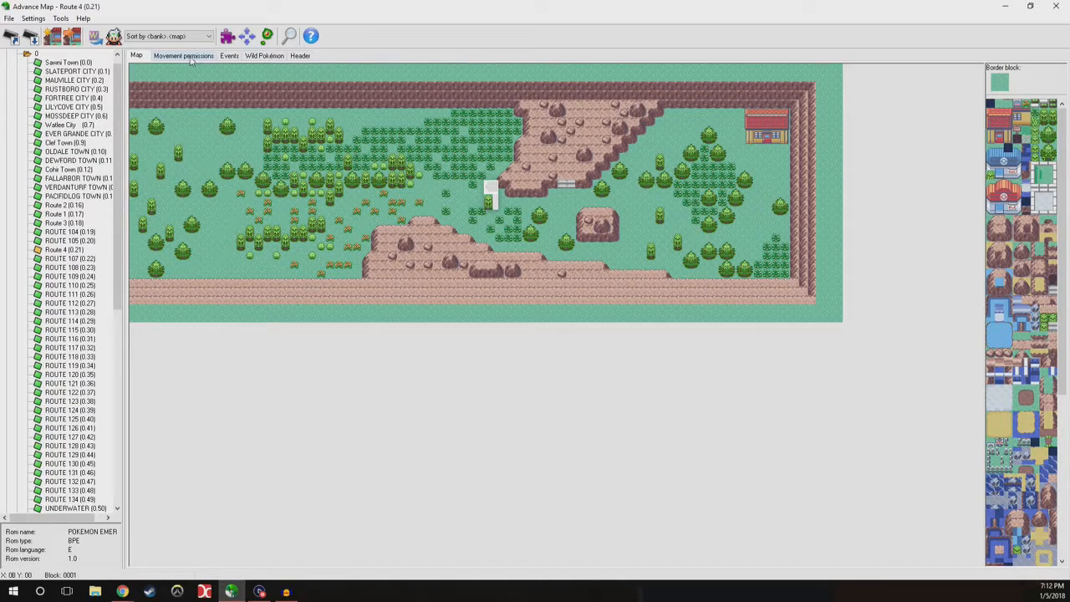
left_click(229, 55)
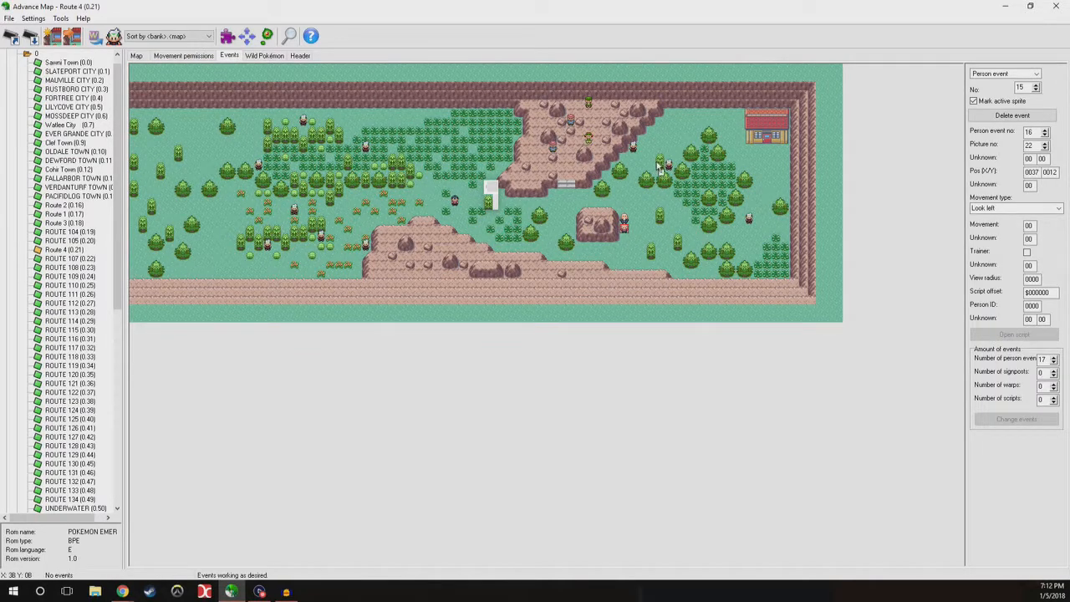
left_click(137, 56)
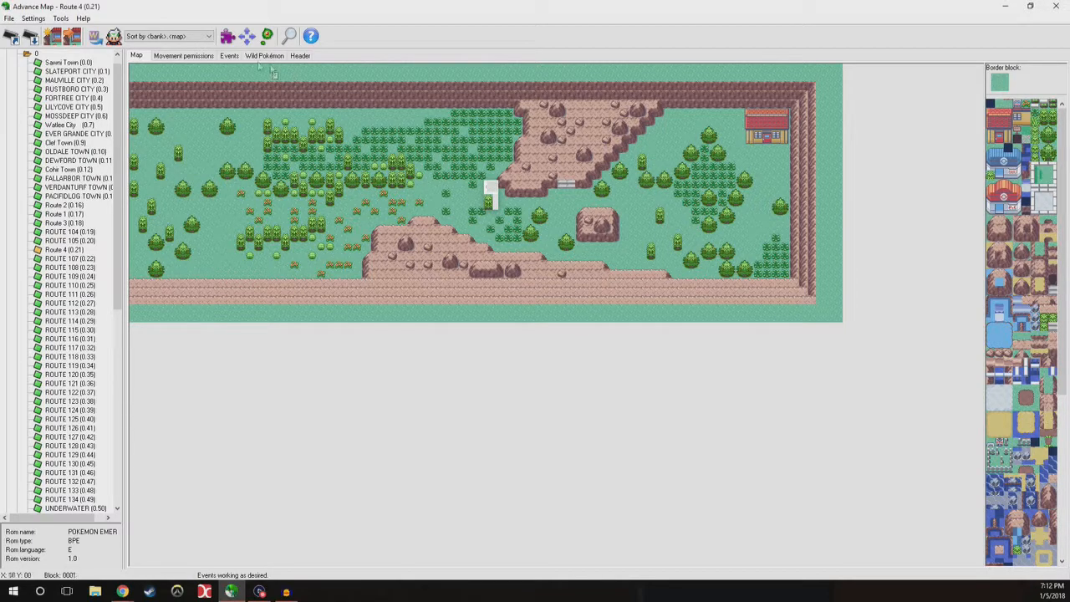
left_click(229, 57)
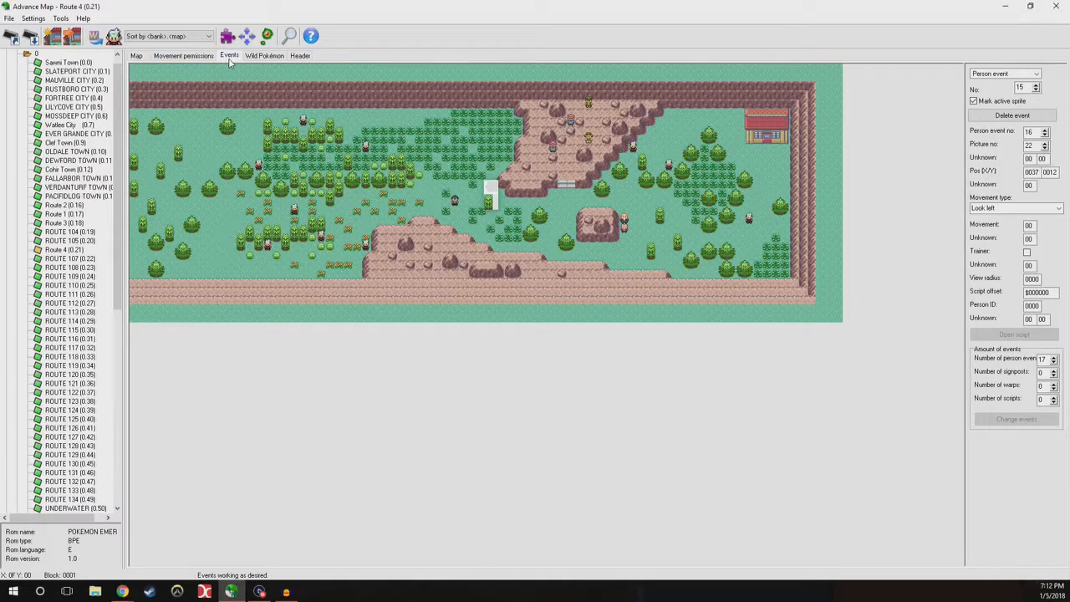
left_click(136, 56)
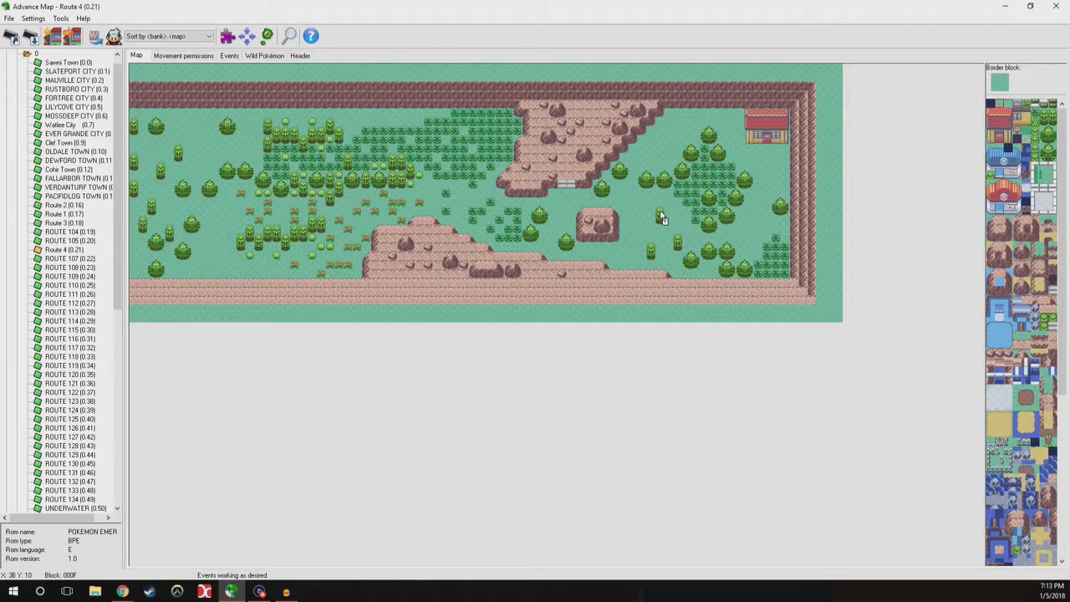
Scatter small bush tiles beside the house and over the open ground just south and west of it.
left_click(491, 187)
scroll(409, 183, "down", 5)
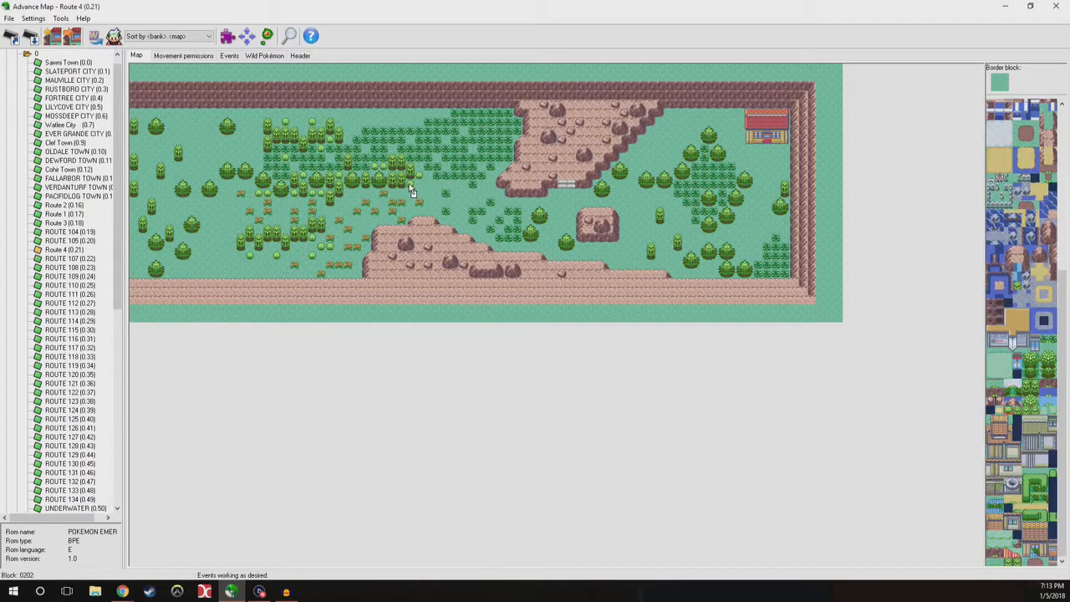
left_click(724, 139)
left_click(741, 114)
left_click(740, 124)
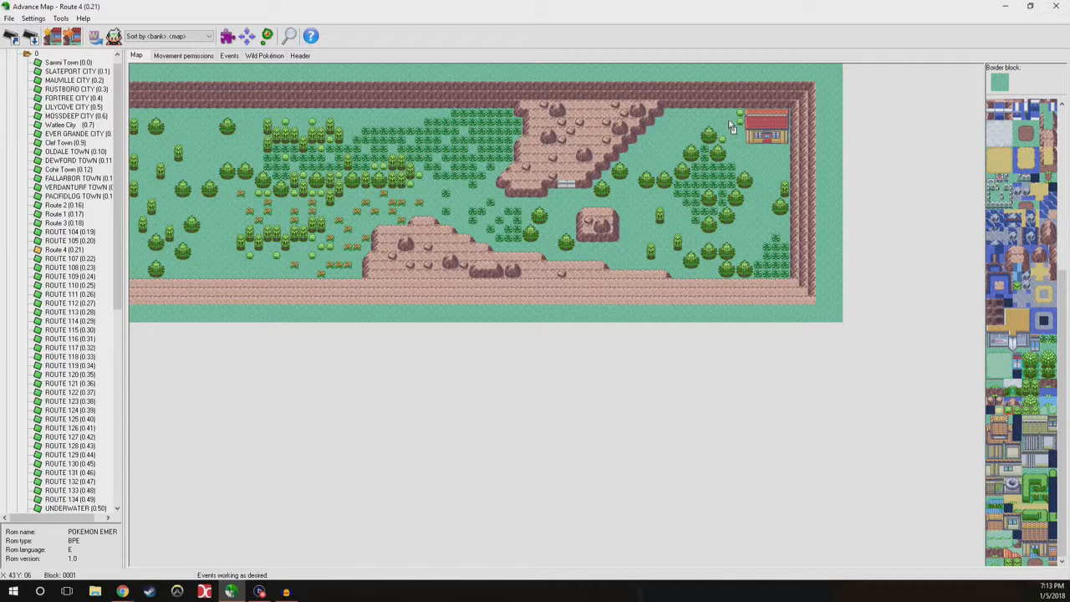
left_click(757, 167)
left_click(784, 166)
left_click(740, 158)
Scatter small bush tiles below the northern cliff and among the western trees, keeping the person event positions in view.
left_click(229, 56)
left_click(137, 56)
left_click(402, 113)
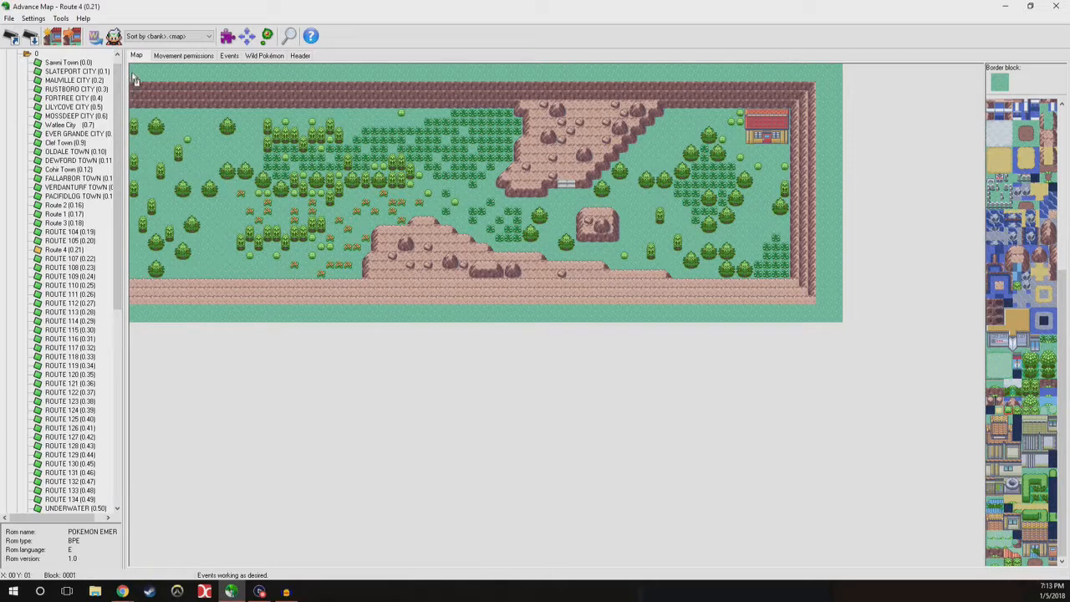
left_click(182, 122)
left_click(196, 129)
left_click(160, 113)
right_click(153, 200)
left_click(141, 194)
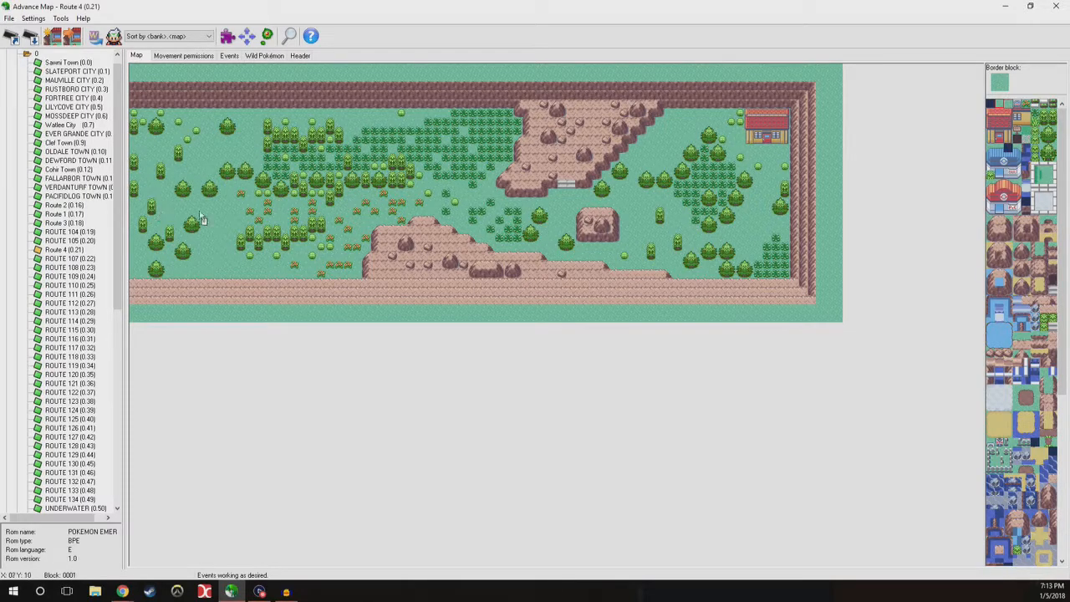
right_click(188, 159)
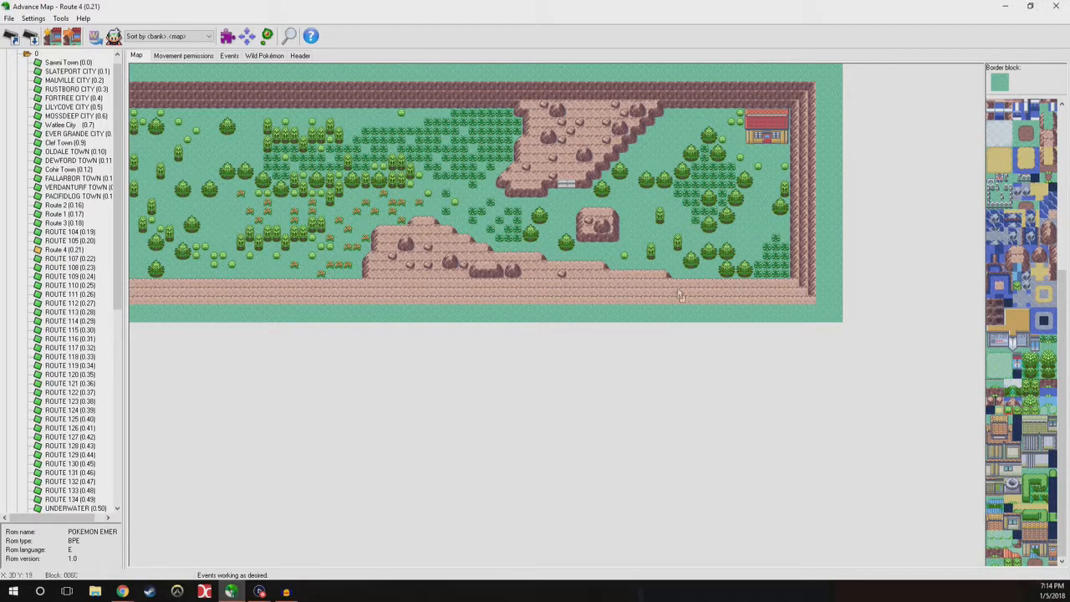
Set person event 7 near the eastern tall grass to Look around counterclockwise and give it a different picture number.
left_click(229, 55)
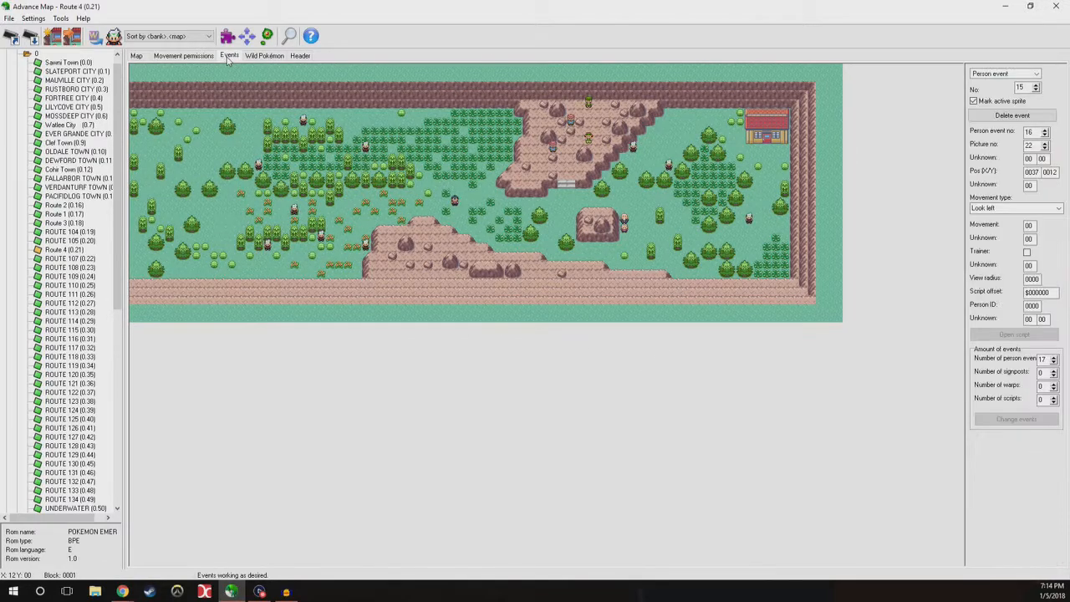
left_click(751, 222)
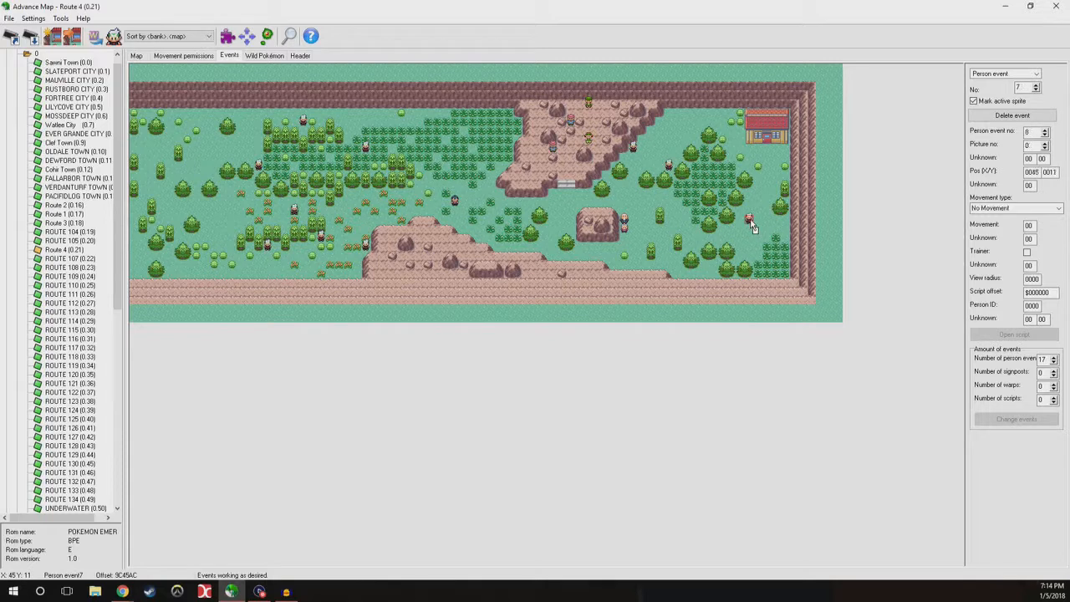
left_click(1013, 208)
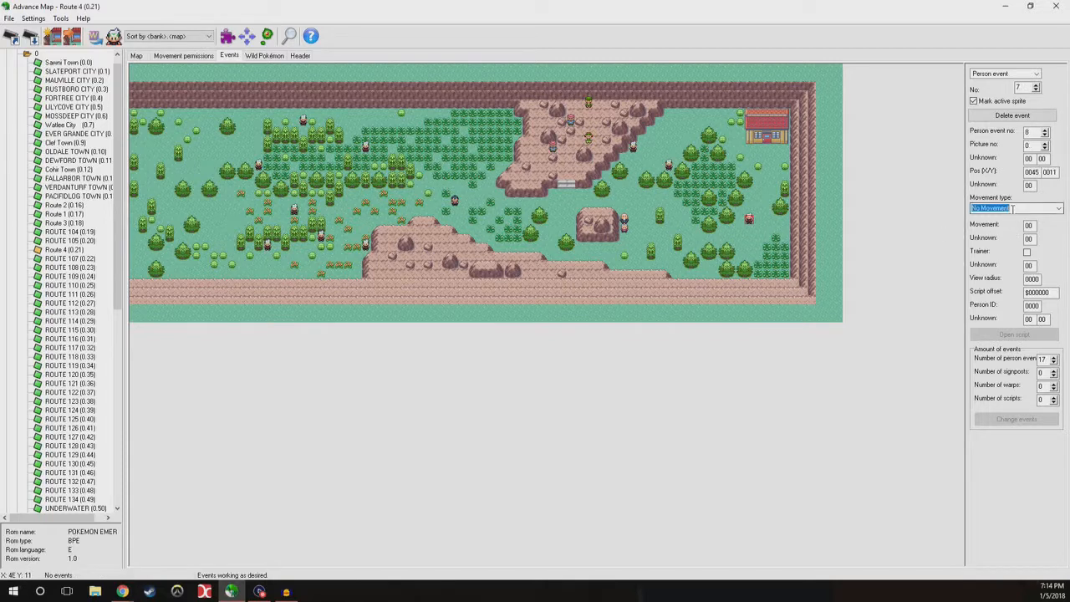
left_click(1060, 208)
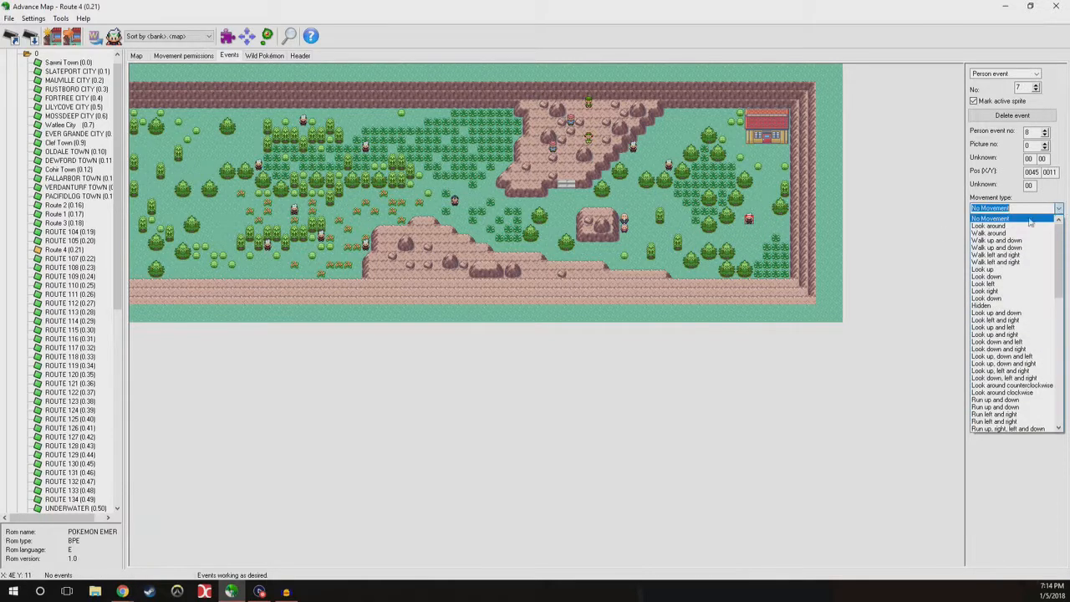
left_click(1010, 385)
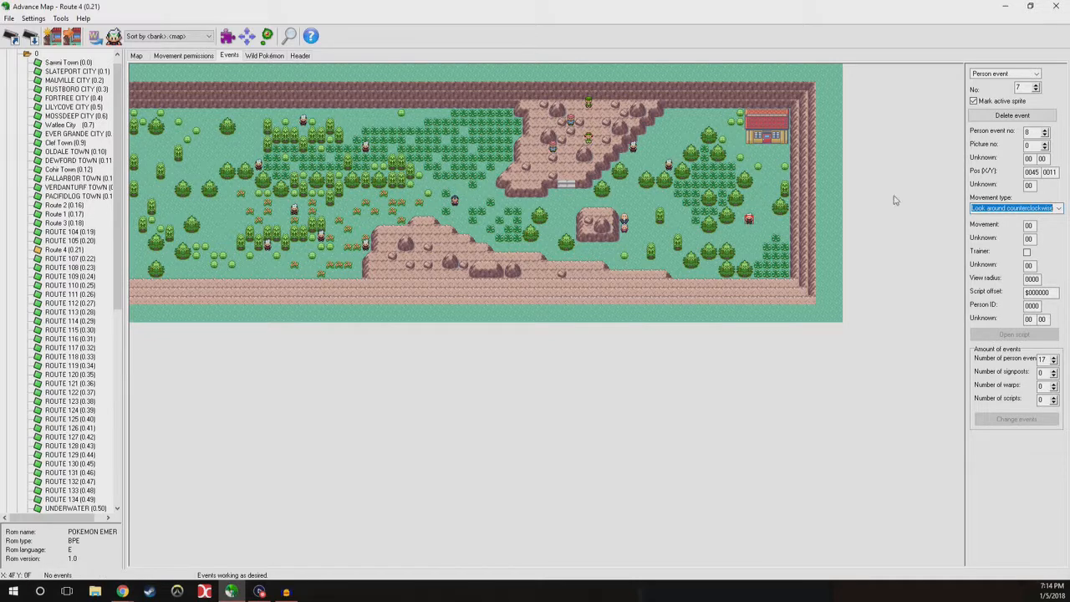
left_click(1045, 143)
left_click(1045, 143)
left_click(1045, 143)
left_click(1045, 143)
left_click(1045, 143)
left_click(1045, 143)
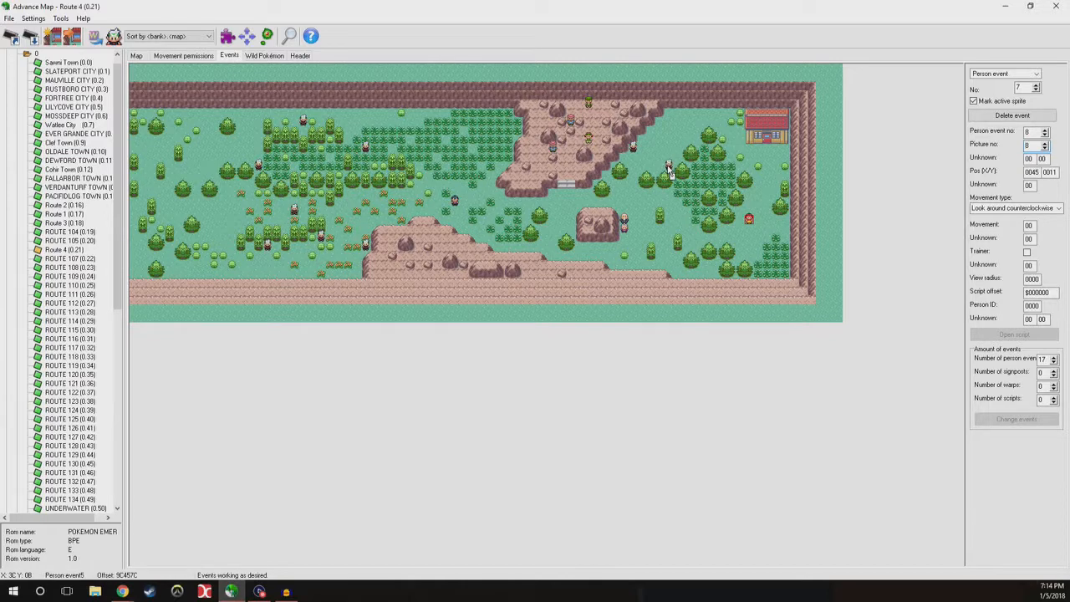
Scatter orange flower tiles around the small rocky formation and across the eastern ground up to the house.
left_click(137, 56)
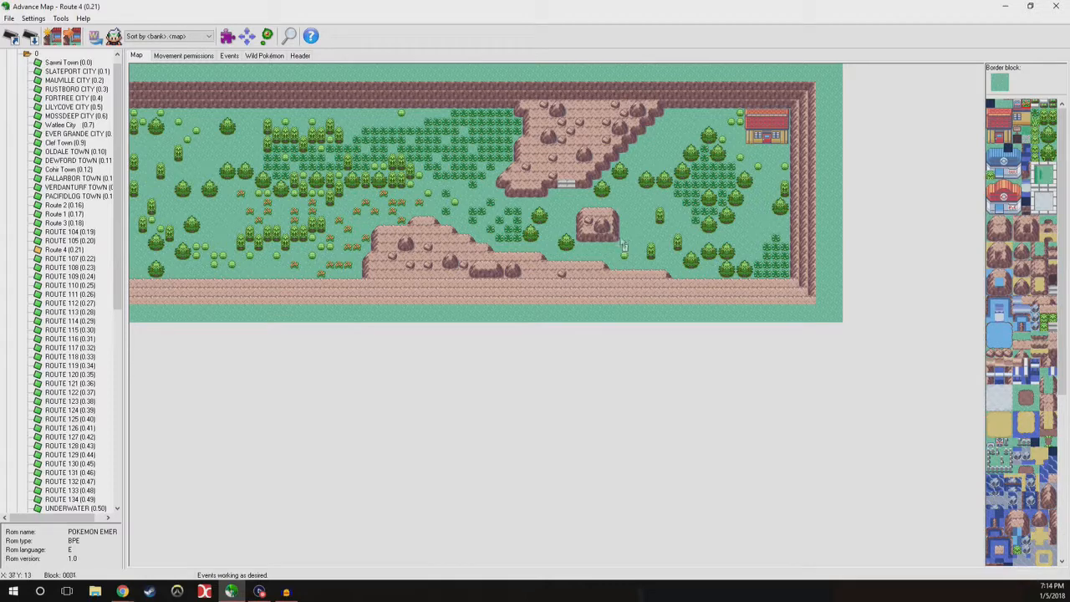
left_click(633, 204)
left_click(644, 231)
left_click(660, 230)
left_click(662, 256)
left_click(678, 266)
left_click(632, 257)
left_click(607, 257)
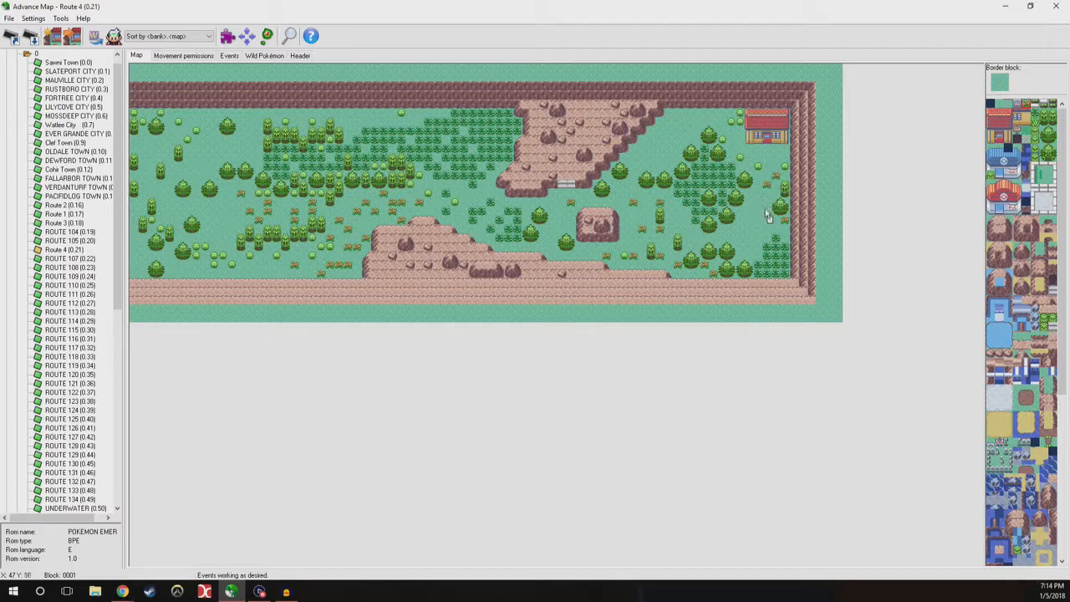
left_click(757, 240)
left_click(669, 126)
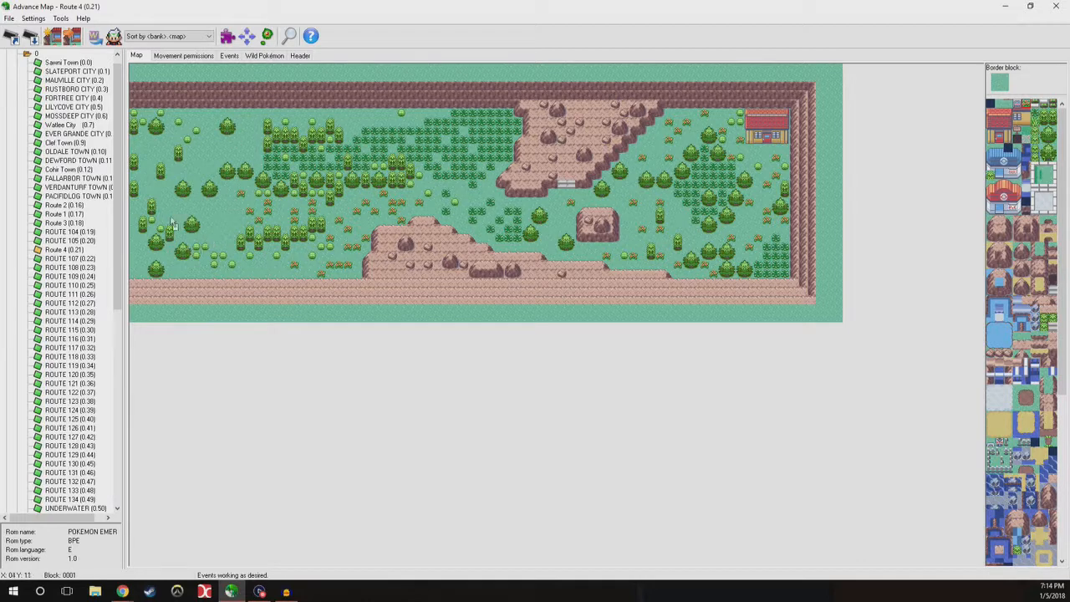
Scatter orange flower tiles below the northern cliff and among the western trees.
left_click(374, 113)
left_click(214, 123)
left_click(161, 141)
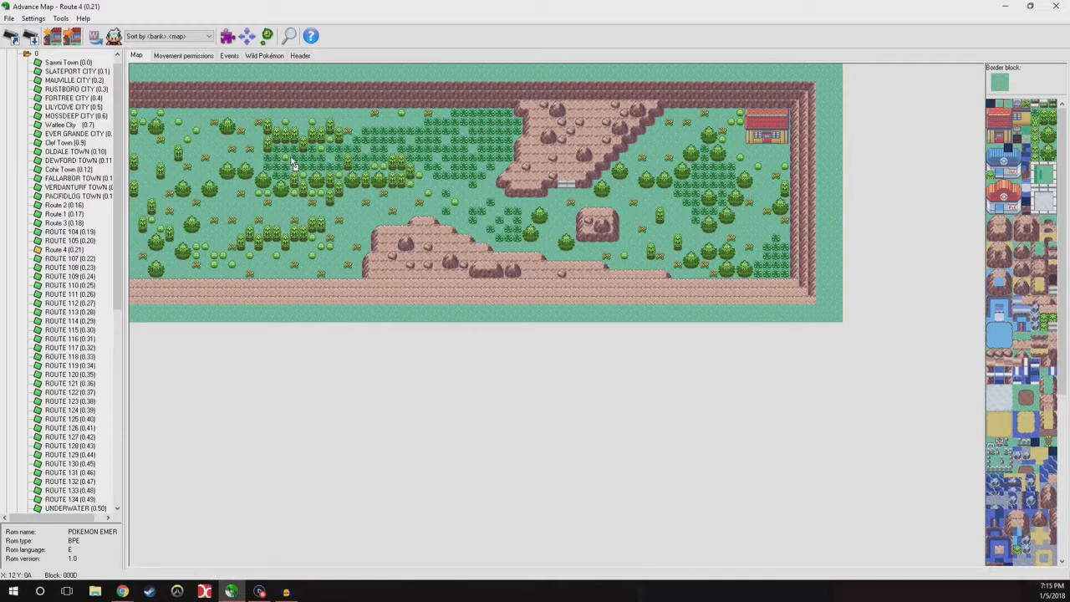
Paint movement permission 1 (obstacle) along the northern rocky formation's western and southern edges and on its loose rocks.
left_click(189, 55)
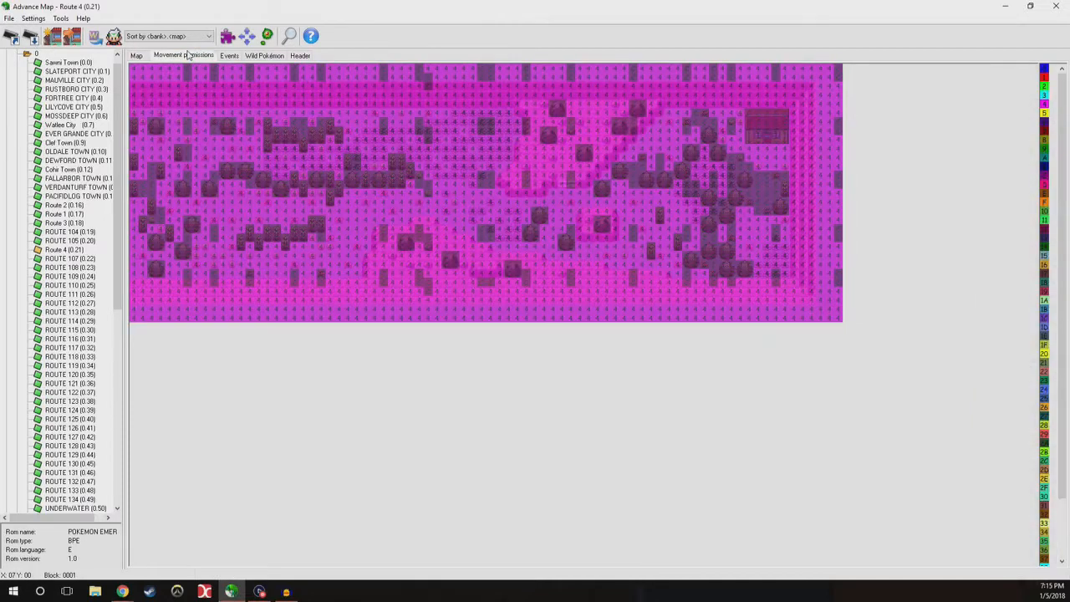
left_click(1044, 78)
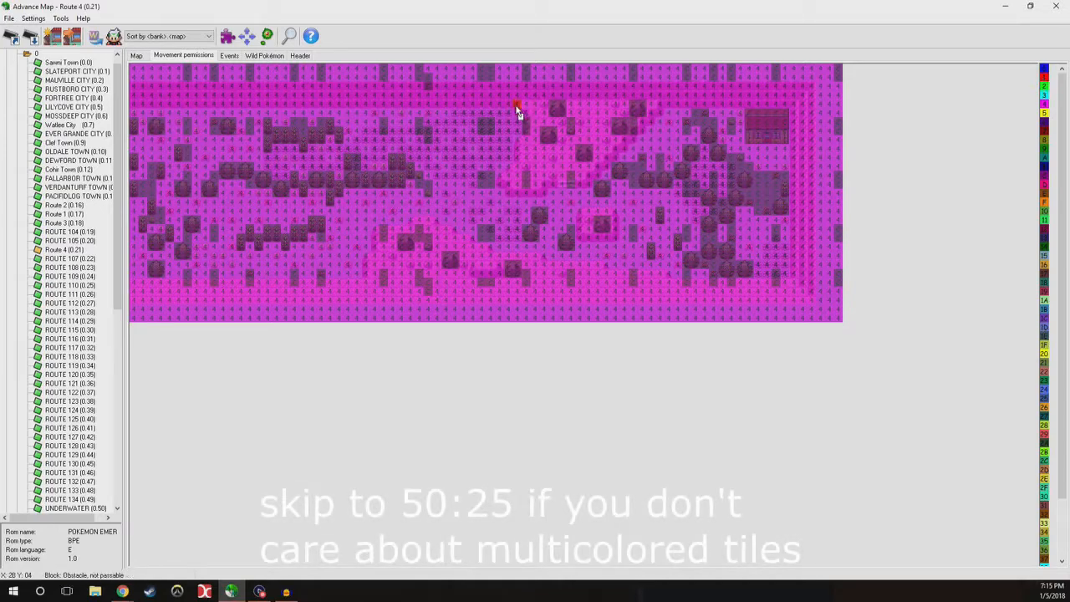
left_click_drag(528, 141, 517, 167)
mouse_move(504, 177)
left_mouse_down()
mouse_move(512, 198)
mouse_move(538, 199)
mouse_move(556, 160)
mouse_move(530, 167)
mouse_move(562, 147)
left_mouse_up()
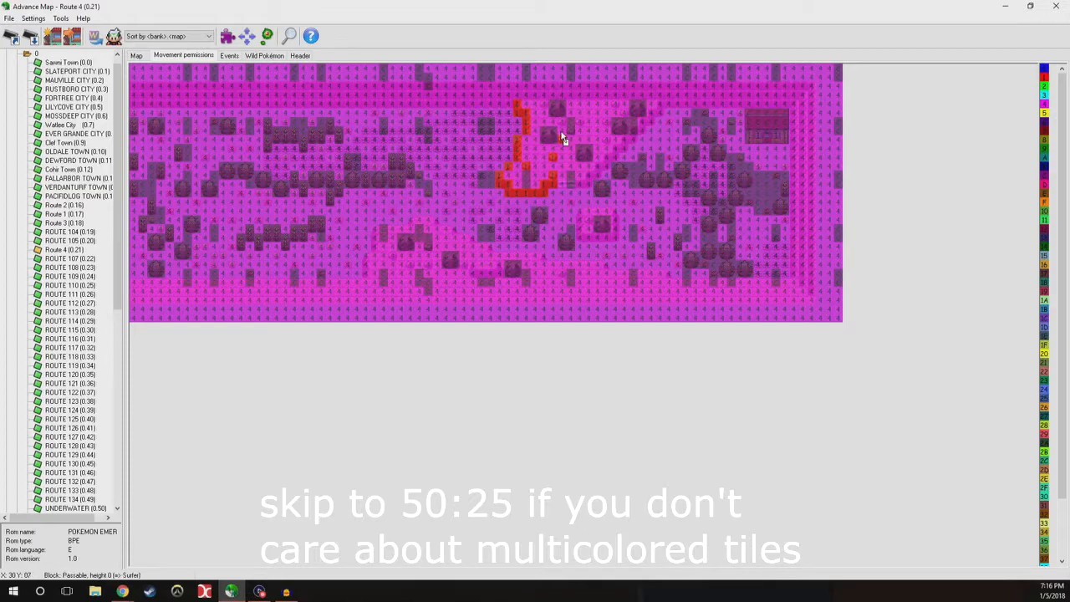
left_click(562, 138)
Compare with Watlee City's movement permissions, then paint Route 4's northern formation's southeastern slope, house, eastern cliff and southern border as obstacle (1).
left_click(74, 124)
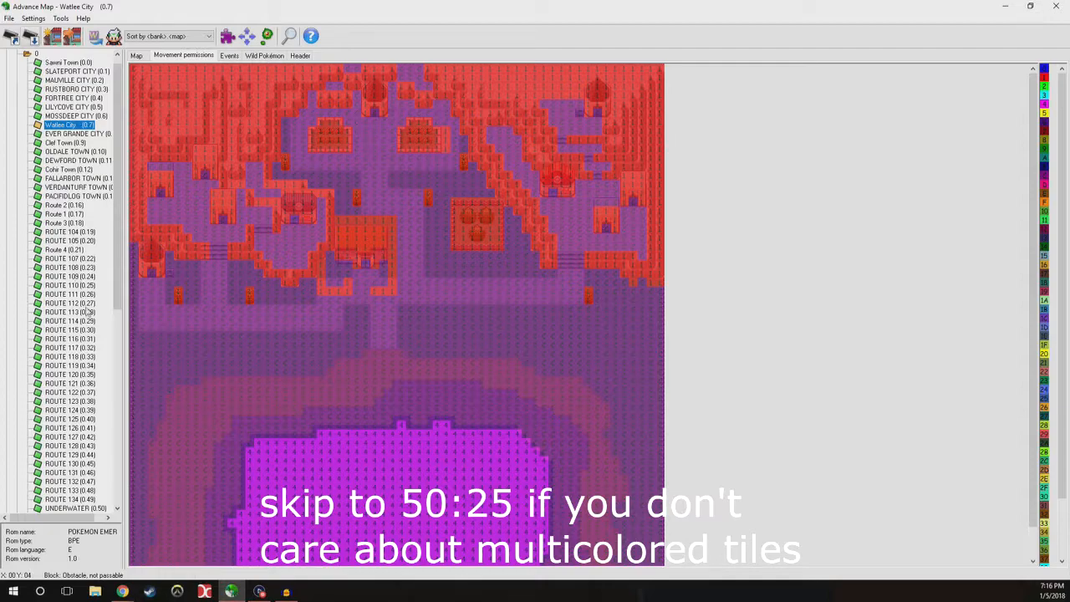
left_click(65, 249)
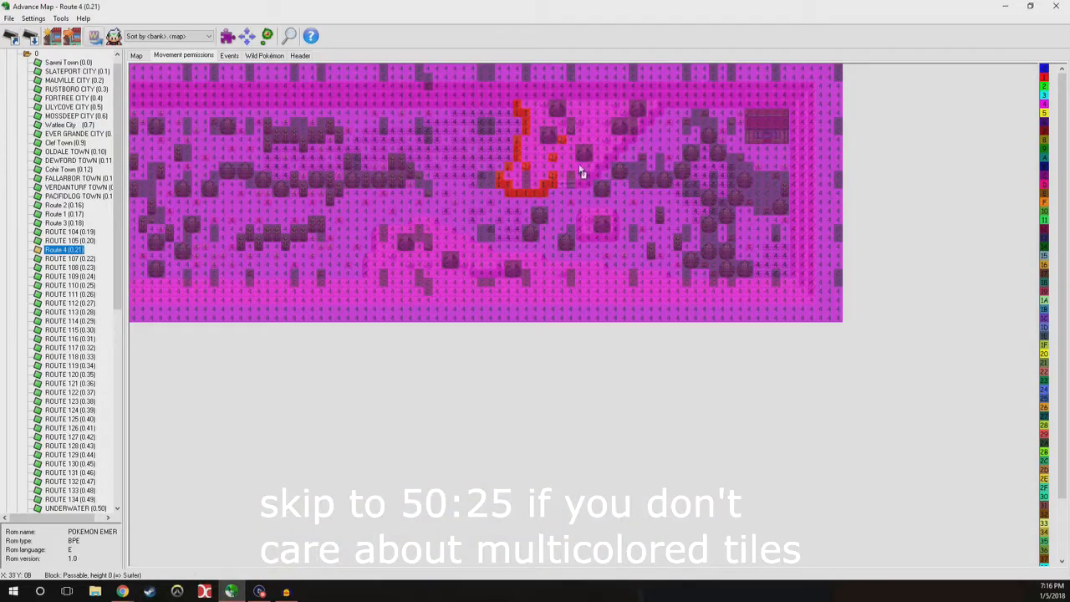
left_click_drag(582, 180, 590, 177)
scroll(594, 157, "down", 1)
scroll(599, 172, "down", 1)
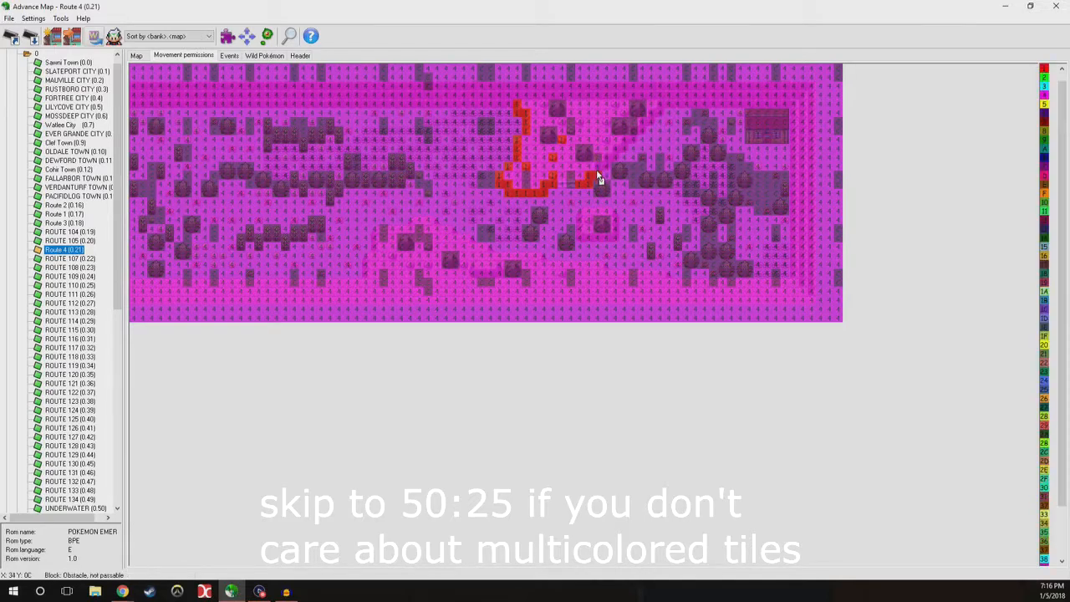
mouse_move(602, 173)
left_mouse_down()
mouse_move(645, 125)
mouse_move(707, 108)
mouse_move(790, 109)
mouse_move(753, 127)
mouse_move(786, 136)
mouse_move(771, 134)
mouse_move(778, 114)
mouse_move(789, 131)
mouse_move(793, 105)
mouse_move(802, 222)
mouse_move(805, 119)
mouse_move(827, 170)
mouse_move(823, 192)
mouse_move(817, 165)
mouse_move(817, 286)
mouse_move(776, 313)
mouse_move(136, 313)
left_mouse_up()
mouse_move(202, 323)
left_mouse_down()
mouse_move(258, 318)
mouse_move(139, 323)
mouse_move(744, 316)
left_mouse_up()
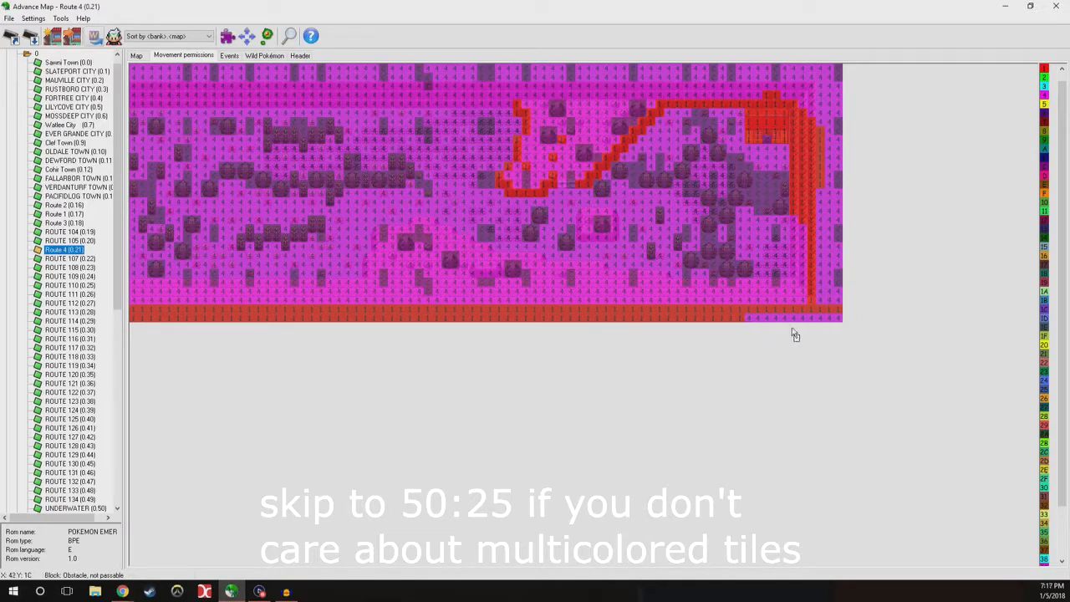
mouse_move(843, 330)
left_mouse_down()
mouse_move(753, 323)
mouse_move(841, 323)
mouse_move(830, 294)
mouse_move(840, 269)
mouse_move(818, 262)
mouse_move(831, 204)
mouse_move(836, 219)
mouse_move(835, 138)
left_mouse_up()
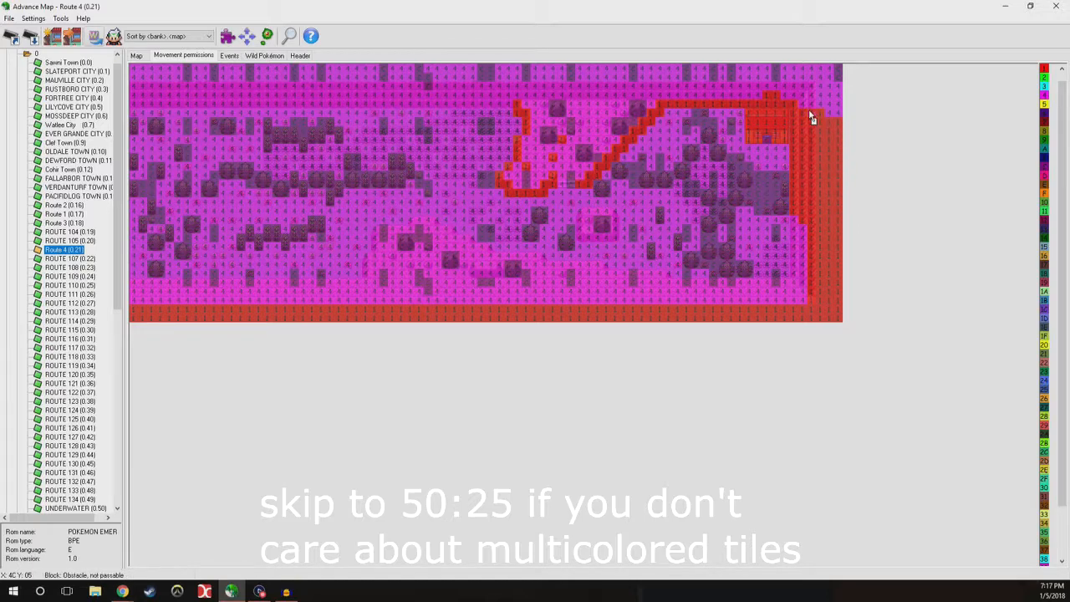
Paint obstacle permission 1 along the northern cliff's eastern half and over the rocks and trees inside the northern formation.
mouse_move(807, 108)
left_mouse_down()
mouse_move(796, 99)
mouse_move(809, 106)
mouse_move(822, 81)
mouse_move(841, 79)
mouse_move(836, 96)
mouse_move(488, 95)
left_mouse_up()
left_click_drag(558, 104, 557, 112)
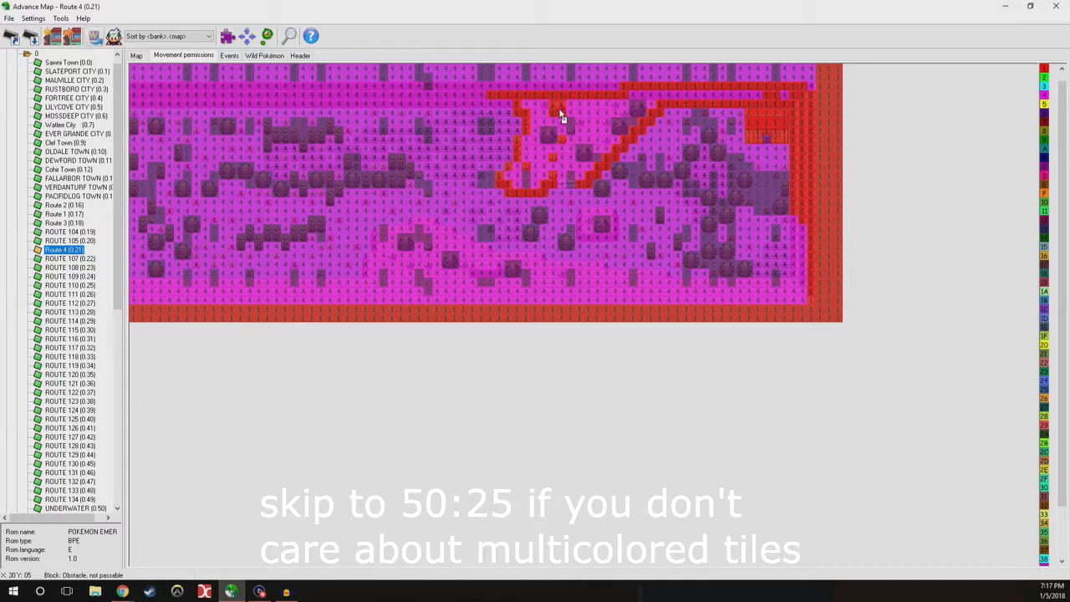
left_click(571, 130)
left_click(559, 122)
left_click_drag(553, 132, 547, 136)
left_click_drag(582, 153, 624, 124)
left_click_drag(625, 87, 557, 88)
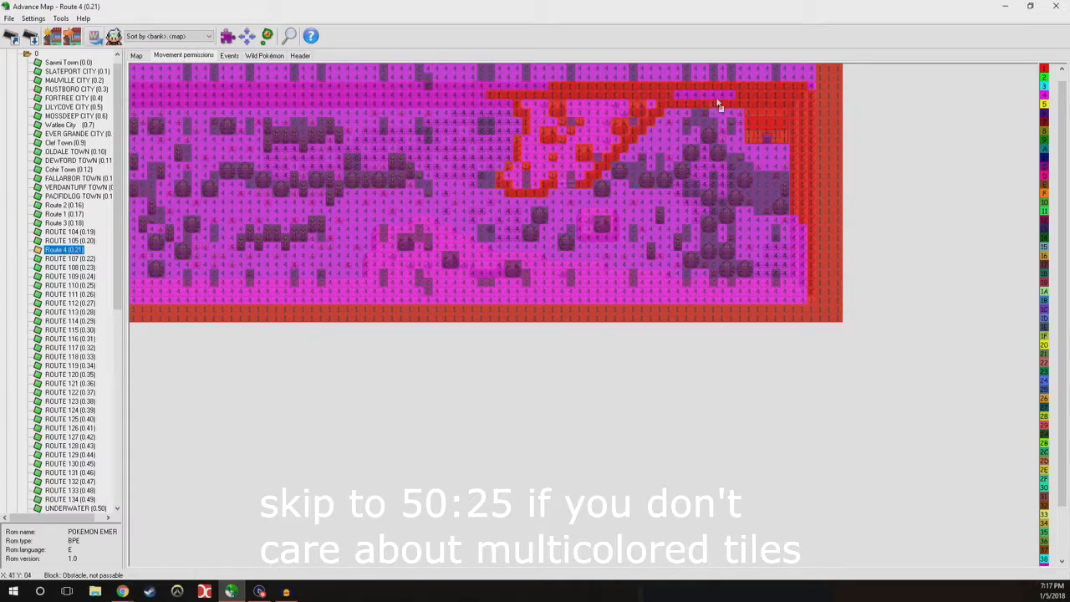
Fill the rest of the northern cliff and border and the southern cliff area, including the small rocky formation, with obstacle permission 1.
mouse_move(685, 98)
left_mouse_down()
mouse_move(463, 91)
mouse_move(429, 105)
mouse_move(143, 105)
mouse_move(178, 109)
left_mouse_up()
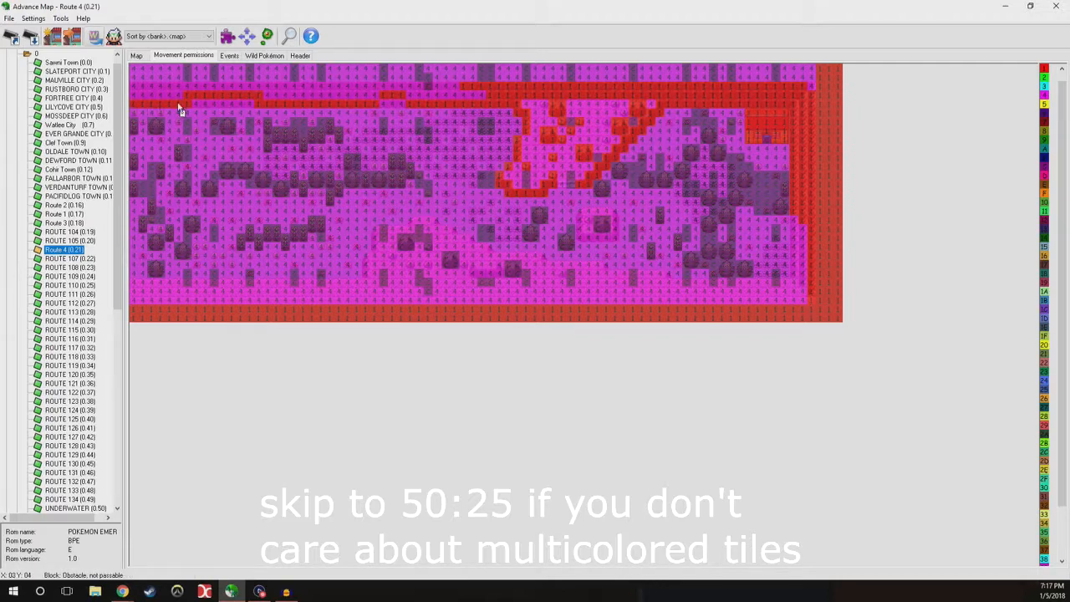
mouse_move(484, 96)
left_mouse_down()
mouse_move(131, 88)
mouse_move(153, 78)
mouse_move(196, 89)
mouse_move(160, 92)
mouse_move(456, 94)
mouse_move(169, 84)
mouse_move(176, 75)
mouse_move(819, 87)
left_mouse_up()
mouse_move(815, 77)
left_mouse_down()
mouse_move(234, 72)
mouse_move(225, 81)
left_mouse_up()
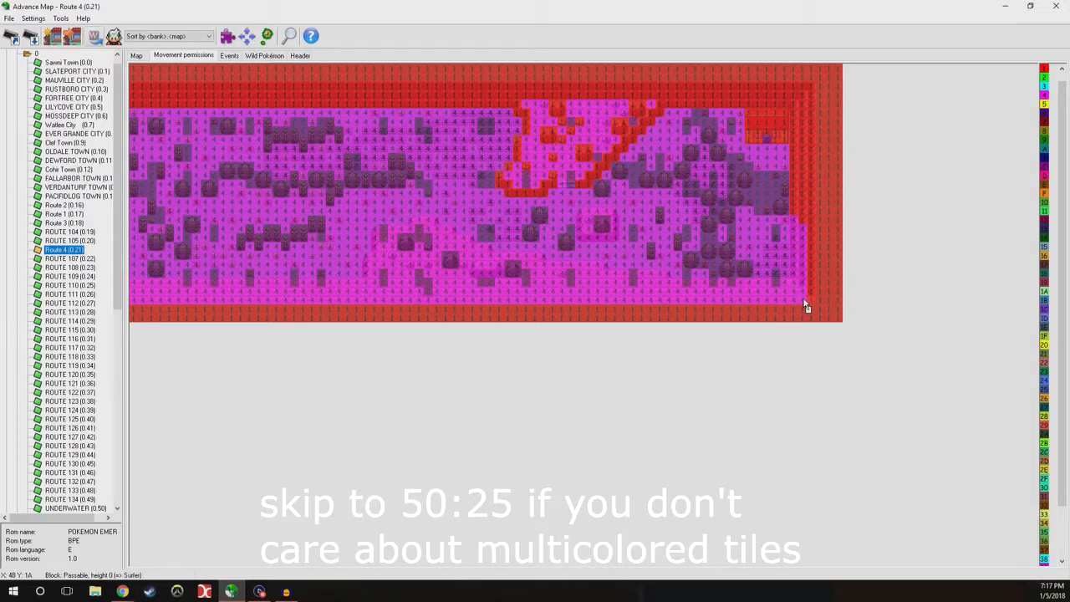
mouse_move(807, 307)
left_mouse_down()
mouse_move(802, 232)
mouse_move(803, 298)
mouse_move(804, 248)
mouse_move(788, 284)
mouse_move(637, 285)
mouse_move(666, 282)
mouse_move(481, 261)
mouse_move(419, 228)
mouse_move(375, 239)
mouse_move(368, 287)
mouse_move(138, 291)
mouse_move(187, 294)
mouse_move(139, 303)
mouse_move(788, 304)
mouse_move(201, 299)
mouse_move(759, 295)
mouse_move(526, 289)
mouse_move(549, 279)
mouse_move(593, 287)
mouse_move(521, 268)
mouse_move(376, 277)
mouse_move(479, 274)
mouse_move(397, 260)
mouse_move(392, 243)
mouse_move(429, 237)
mouse_move(394, 248)
mouse_move(416, 262)
mouse_move(458, 260)
mouse_move(433, 256)
mouse_move(440, 246)
mouse_move(530, 258)
mouse_move(611, 222)
mouse_move(616, 241)
mouse_move(565, 251)
mouse_move(566, 239)
mouse_move(535, 236)
left_mouse_up()
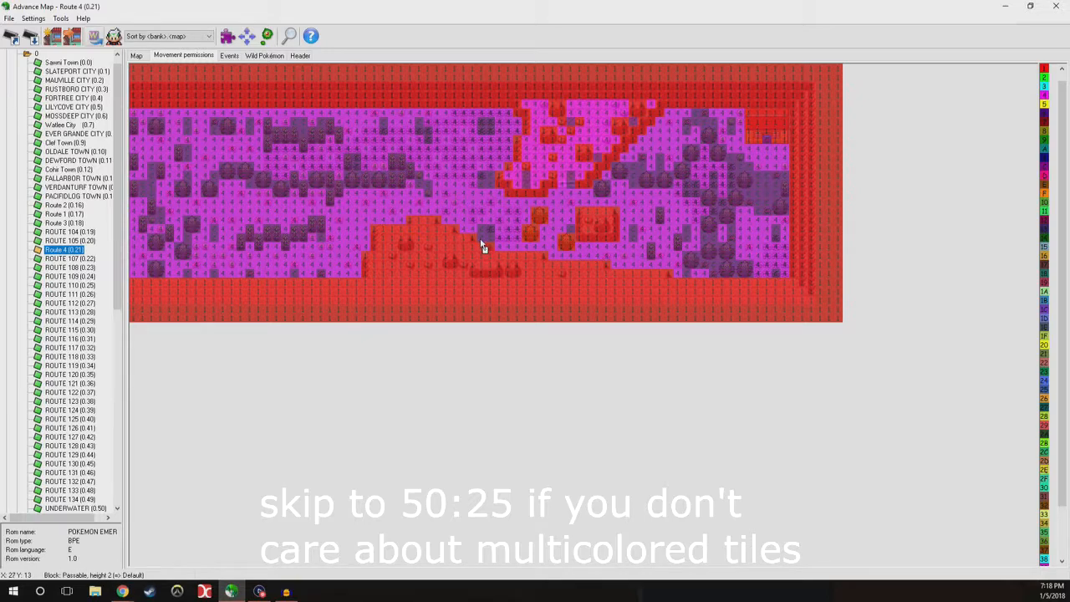
Paint obstacle permission 1 over the long middle tree row and the upper tree row in the western half.
mouse_move(432, 198)
left_mouse_down()
mouse_move(402, 184)
mouse_move(396, 168)
mouse_move(356, 179)
mouse_move(377, 172)
mouse_move(382, 186)
mouse_move(344, 187)
mouse_move(351, 158)
mouse_move(356, 169)
left_mouse_up()
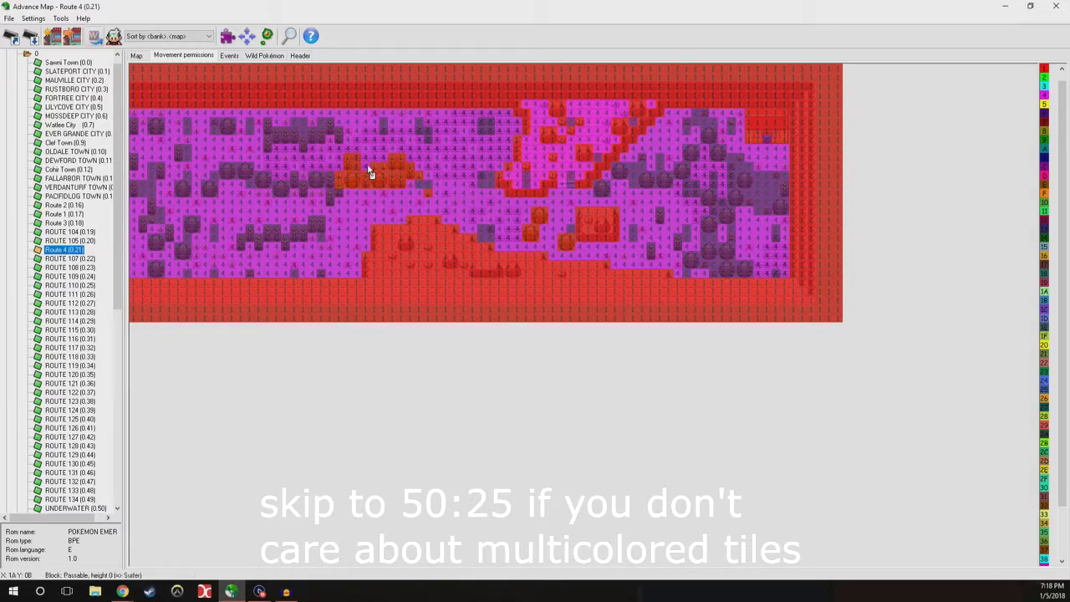
scroll(371, 172, "down", 1)
right_click(331, 182)
left_click(357, 158)
right_click(350, 163)
mouse_move(351, 167)
left_mouse_down()
mouse_move(342, 184)
mouse_move(293, 179)
mouse_move(284, 194)
mouse_move(235, 174)
mouse_move(250, 176)
left_mouse_up()
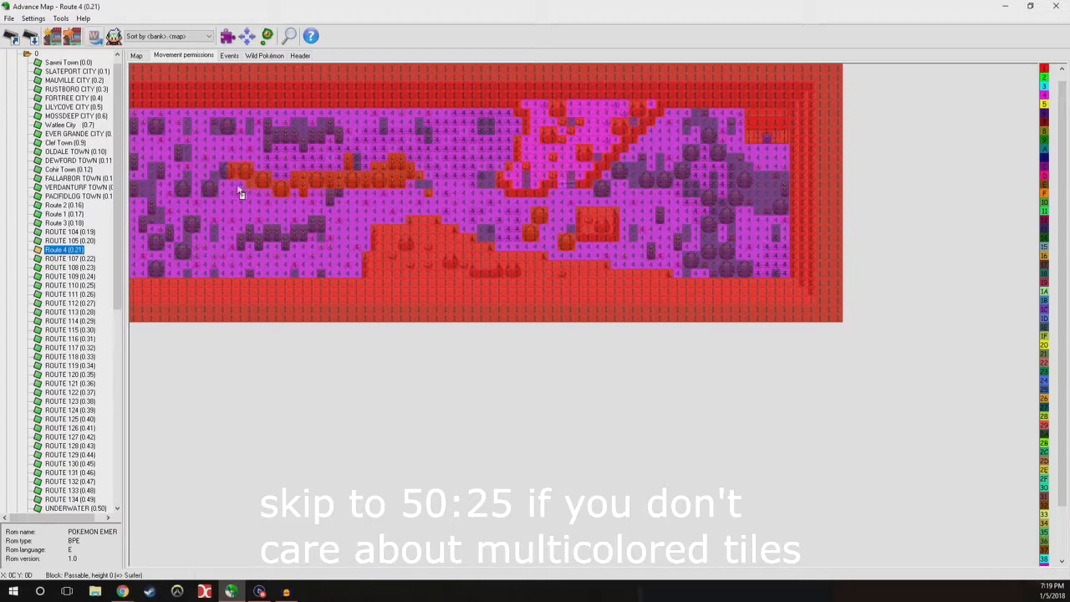
scroll(220, 180, "down", 3)
scroll(244, 177, "up", 3)
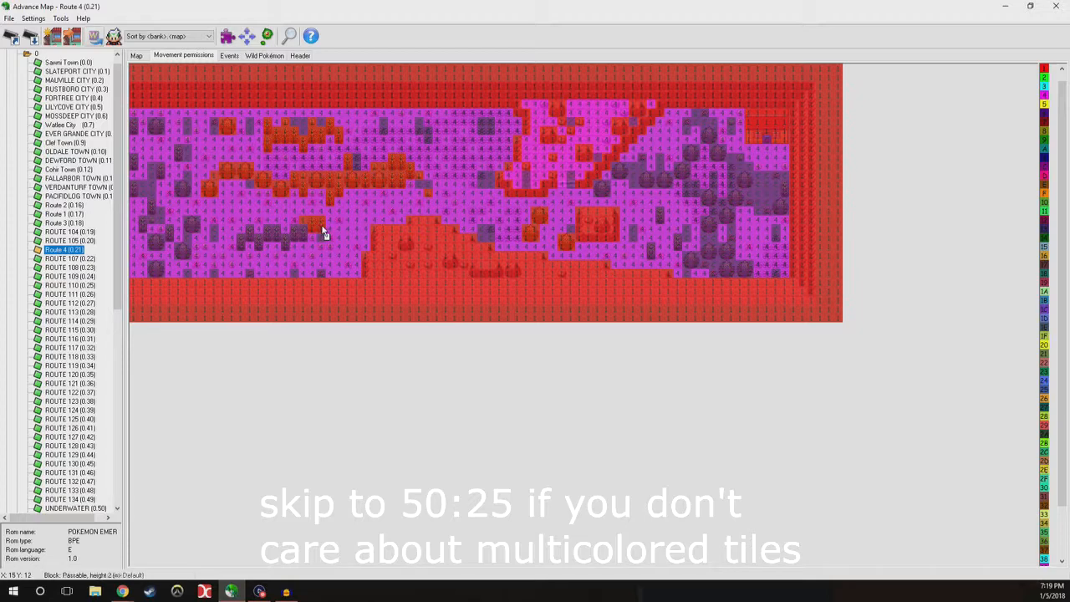
Paint obstacle permission 1 over the lower western tree row, the scattered western trees and the eastern trees.
scroll(300, 230, "down", 3)
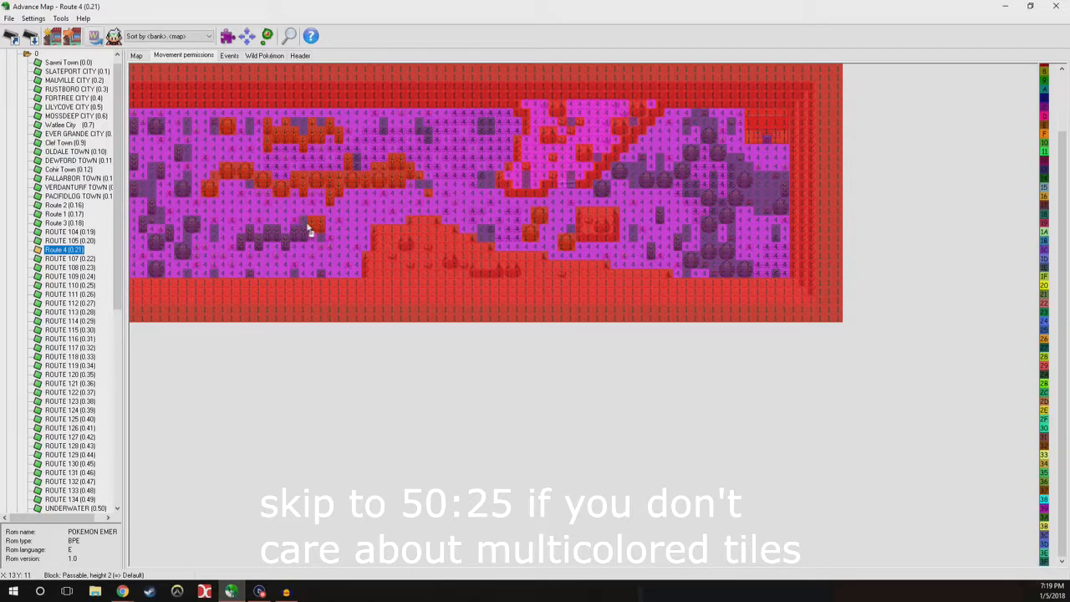
scroll(307, 231, "up", 2)
left_click_drag(302, 241, 245, 240)
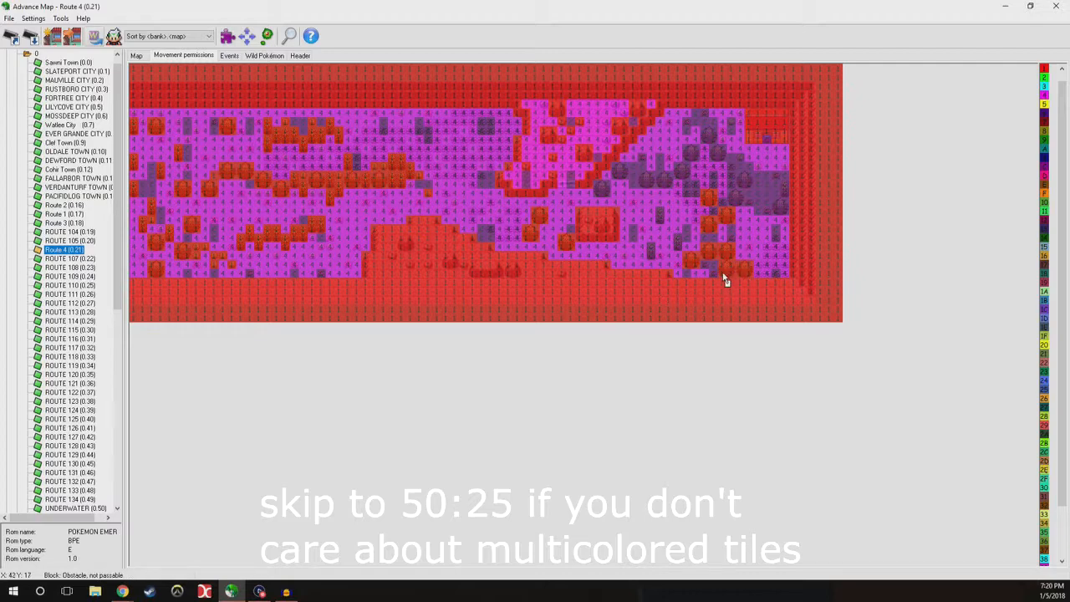
left_click_drag(782, 211, 782, 185)
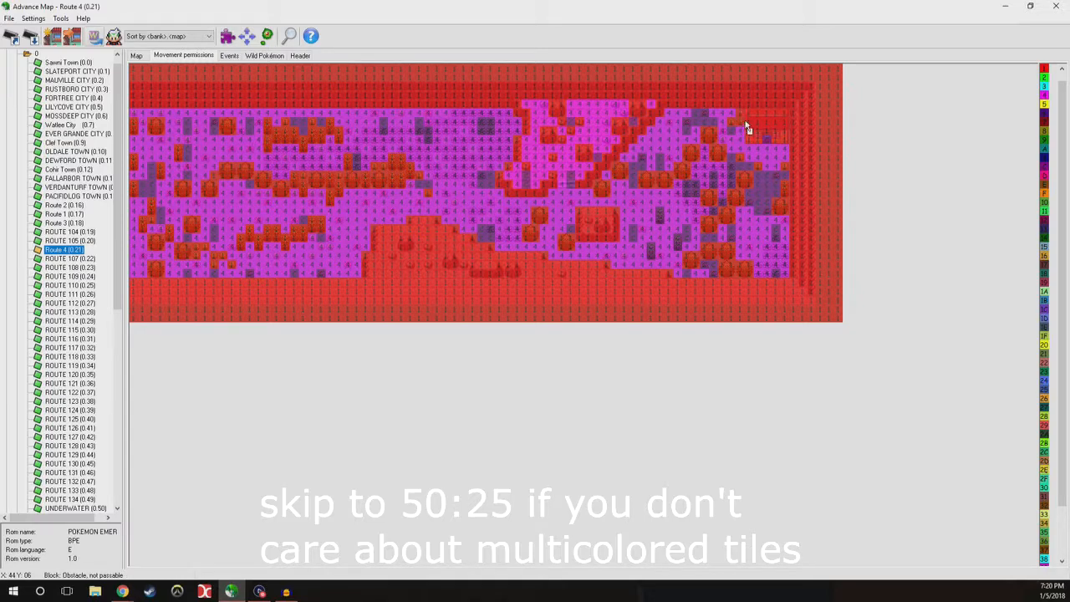
Paint the passable Default permission from the southern cliff up the stairs and along the northern formation's western inside.
right_click(491, 234)
left_click_drag(495, 235, 549, 245)
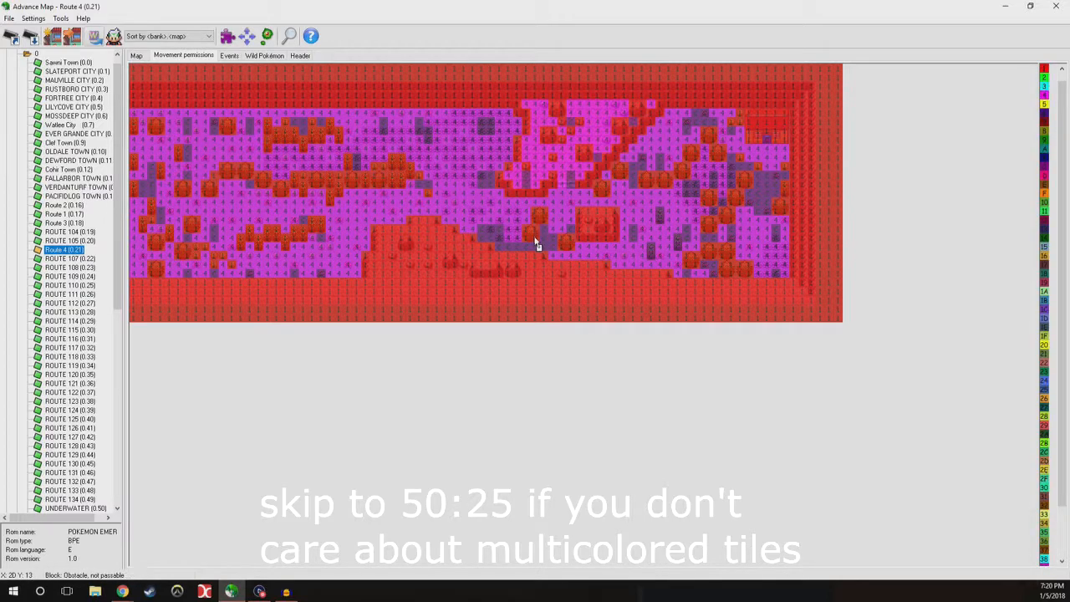
mouse_move(565, 221)
left_mouse_down()
mouse_move(570, 180)
mouse_move(588, 172)
mouse_move(511, 177)
mouse_move(535, 162)
mouse_move(528, 104)
left_mouse_up()
scroll(549, 107, "up", 5)
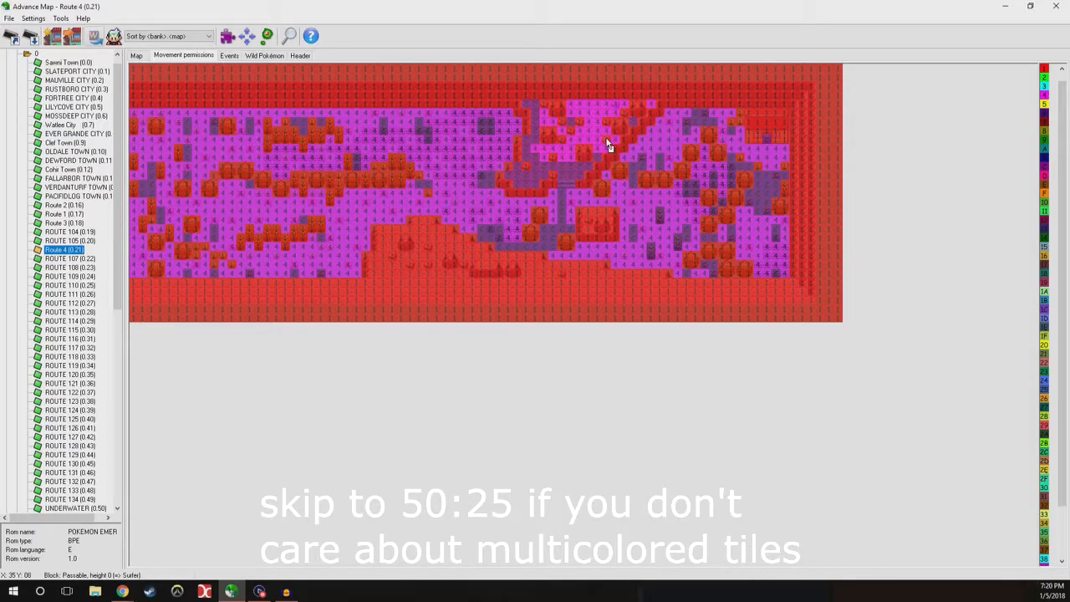
Fill the remaining ground inside the northern rocky formation with the passable Default permission, leaving its rocks and trees as obstacles.
scroll(568, 120, "down", 2)
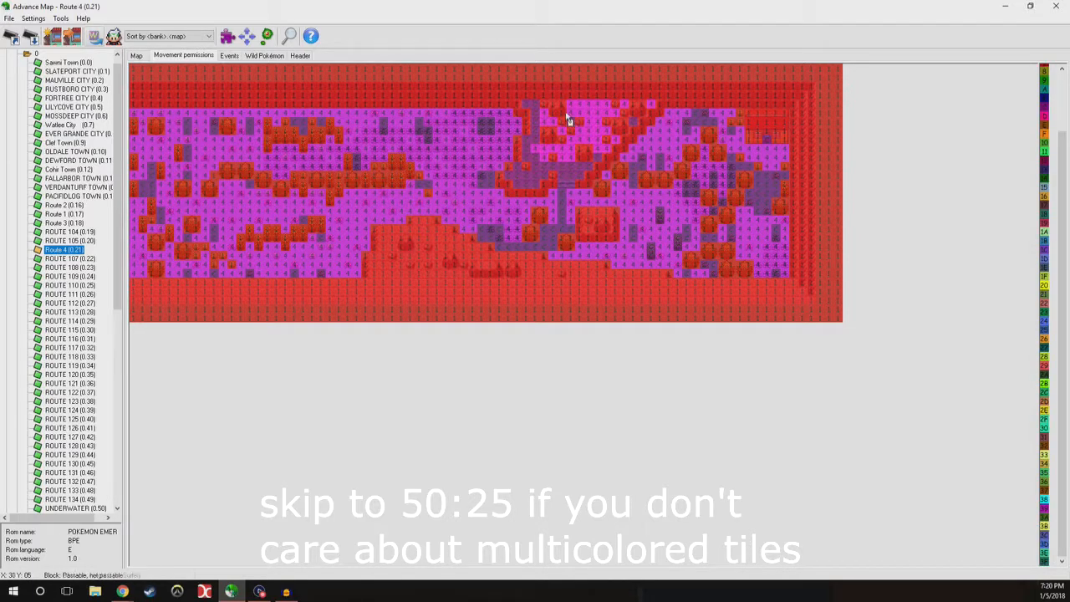
left_click_drag(570, 115, 605, 107)
left_click(624, 105)
scroll(664, 108, "up", 2)
scroll(639, 109, "down", 2)
left_click_drag(620, 119, 584, 121)
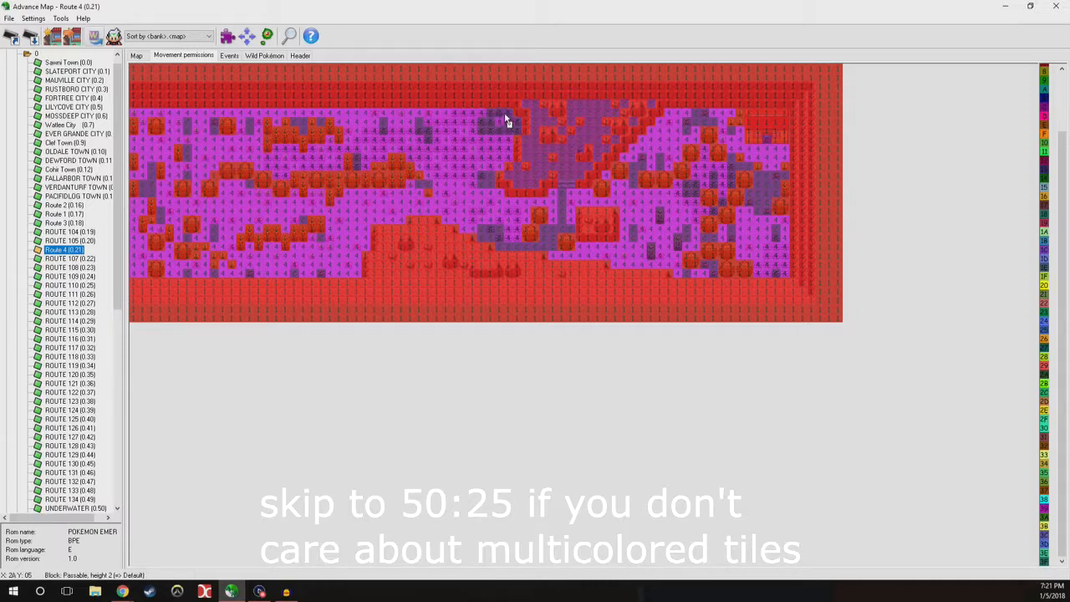
Paint the passable Default permission over the open field west of the northern rocky formation.
left_click_drag(490, 119, 424, 121)
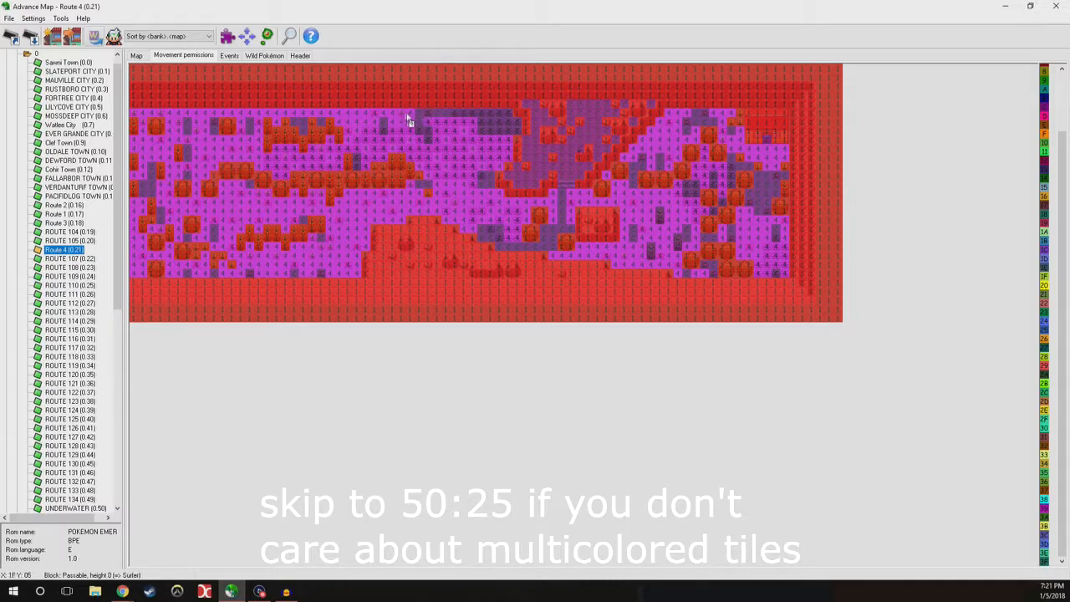
scroll(403, 151, "up", 3)
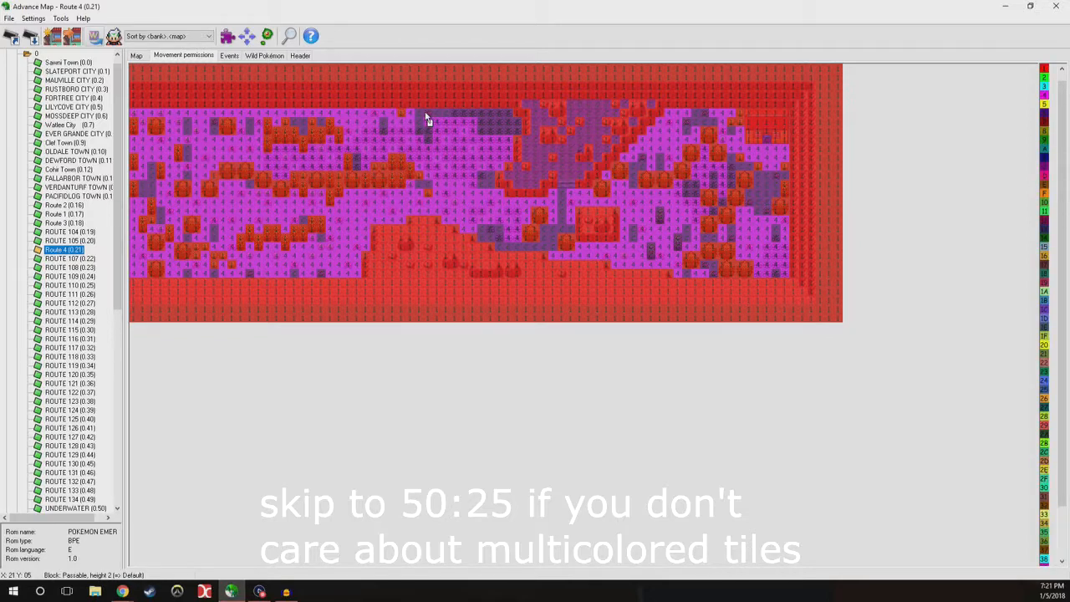
scroll(415, 119, "down", 2)
mouse_move(385, 120)
left_mouse_down()
mouse_move(392, 134)
mouse_move(459, 128)
mouse_move(507, 148)
mouse_move(498, 169)
mouse_move(476, 143)
mouse_move(432, 150)
mouse_move(429, 177)
mouse_move(449, 149)
mouse_move(437, 167)
mouse_move(476, 162)
mouse_move(475, 182)
mouse_move(447, 190)
left_mouse_up()
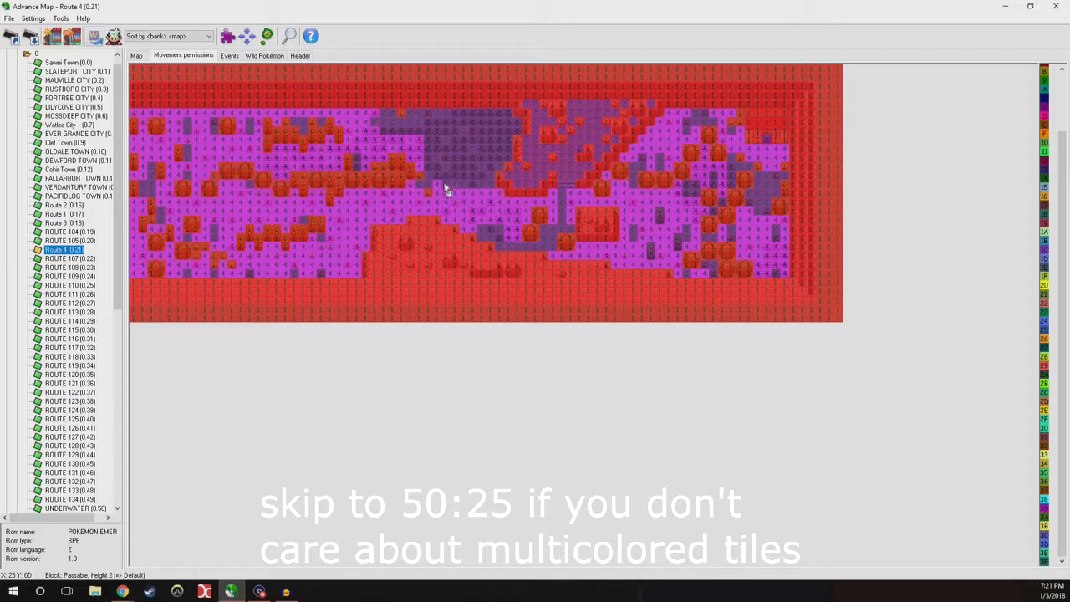
Extend the passable Default permission over the ground south of the northern formation and around the small rocky formation.
right_click(429, 193)
left_click(455, 200)
right_click(455, 195)
mouse_move(463, 199)
left_mouse_down()
mouse_move(464, 217)
mouse_move(493, 206)
mouse_move(502, 224)
mouse_move(523, 228)
mouse_move(511, 226)
mouse_move(499, 210)
mouse_move(554, 211)
left_mouse_up()
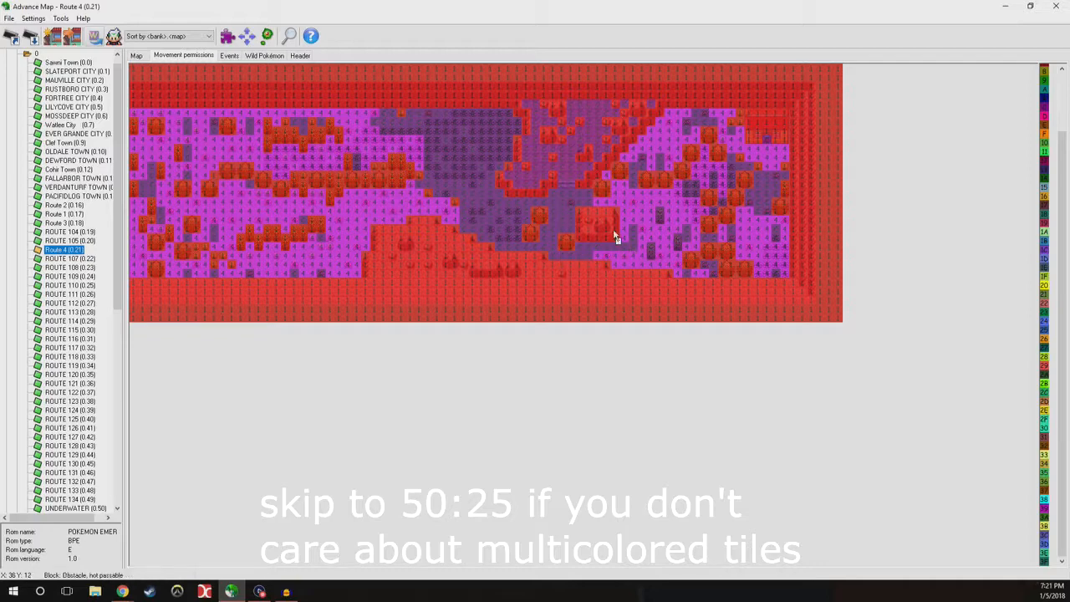
scroll(619, 247, "up", 2)
scroll(626, 255, "down", 2)
scroll(602, 189, "up", 2)
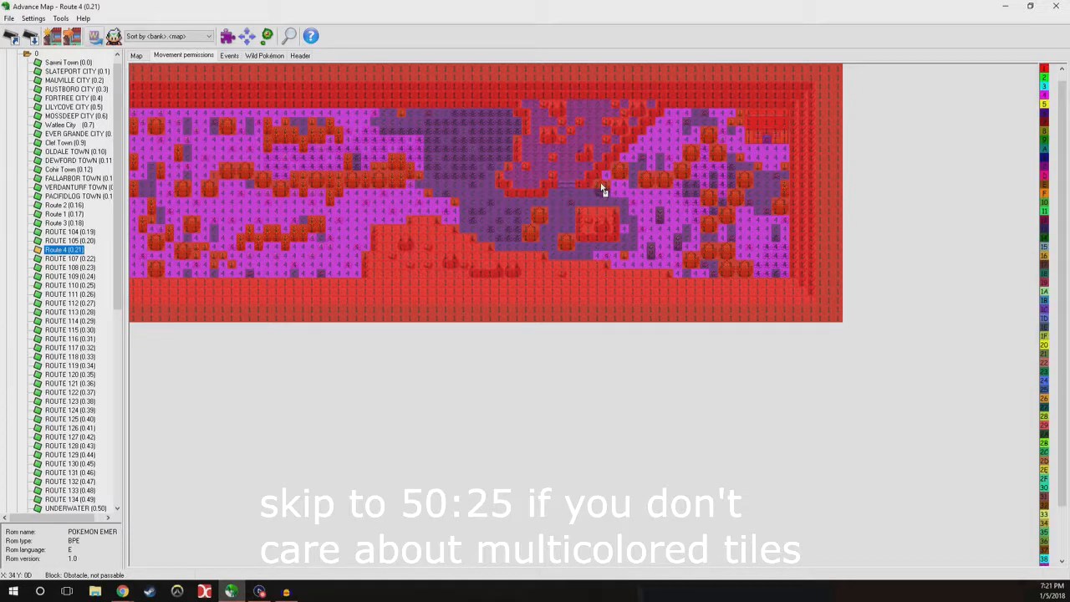
scroll(617, 205, "down", 2)
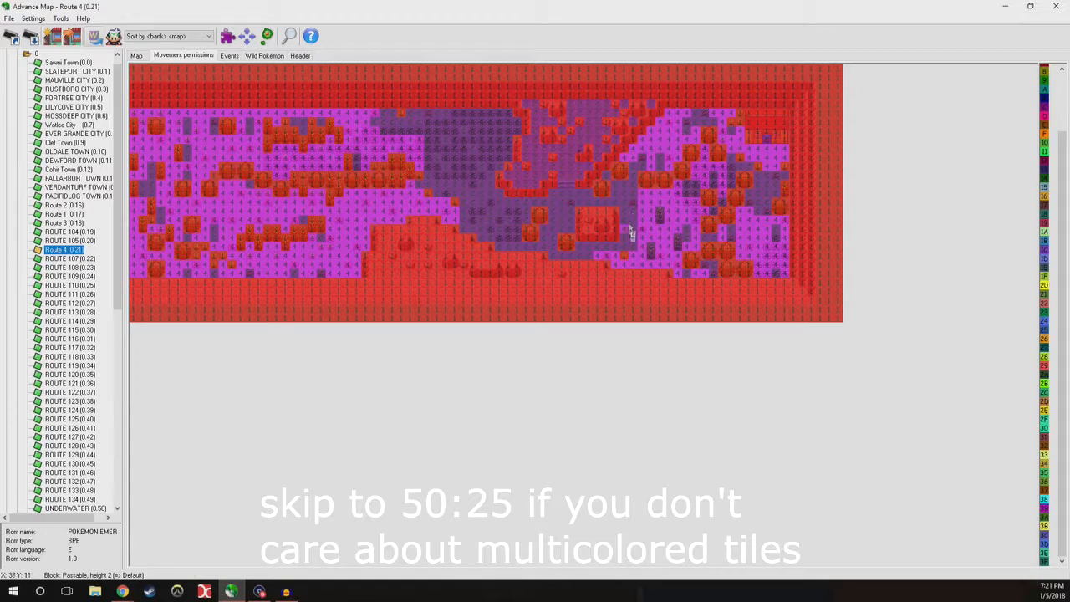
Paint the ground along the southern cliff east of the small formation as passable Default, marking its loose objects as obstacles.
left_click_drag(616, 266, 595, 260)
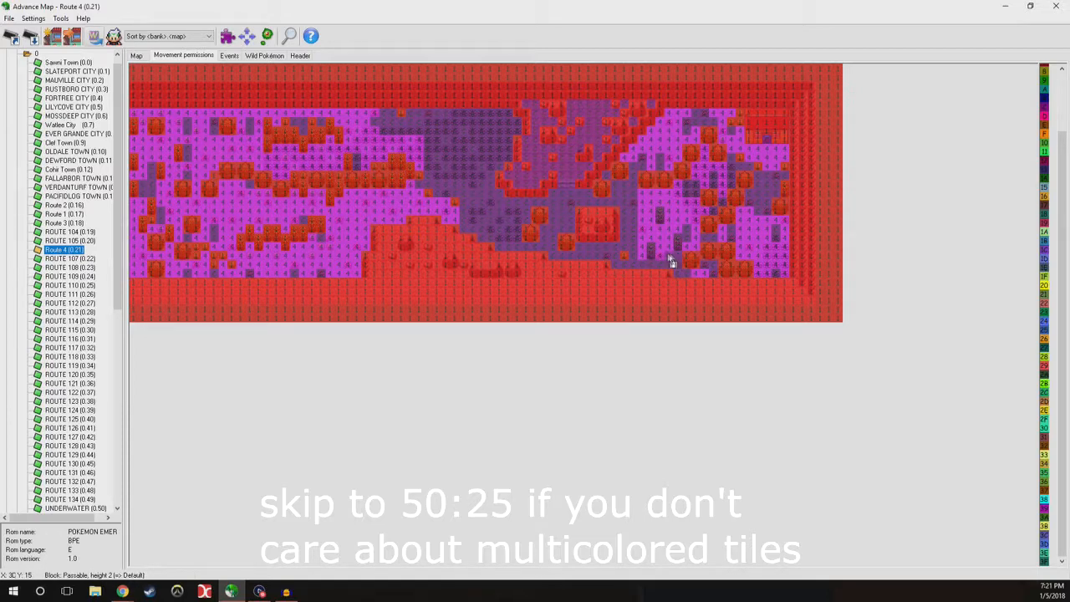
left_click_drag(657, 254, 646, 235)
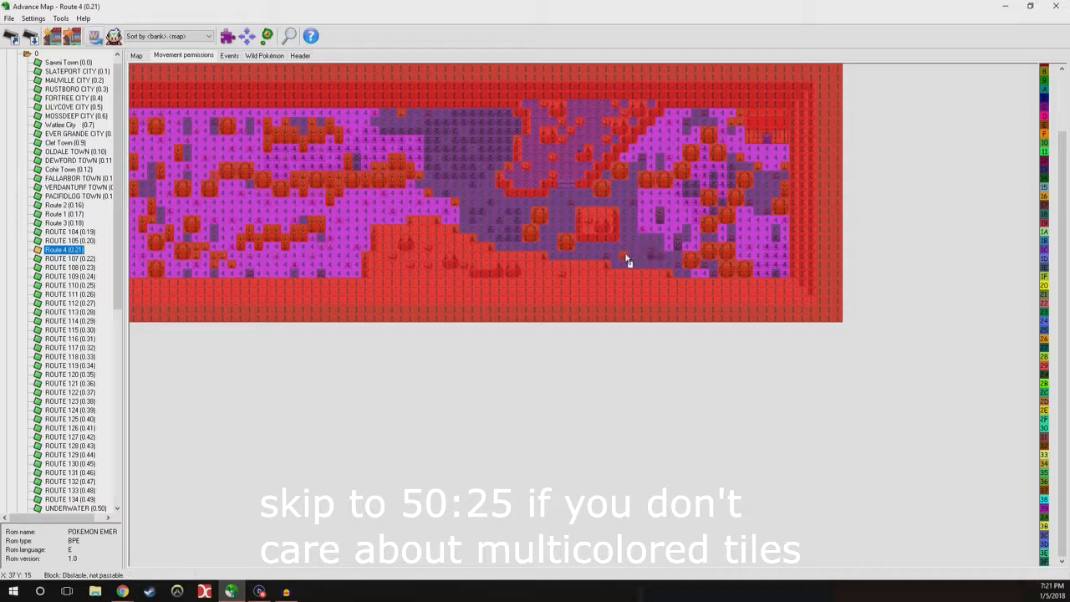
right_click(626, 254)
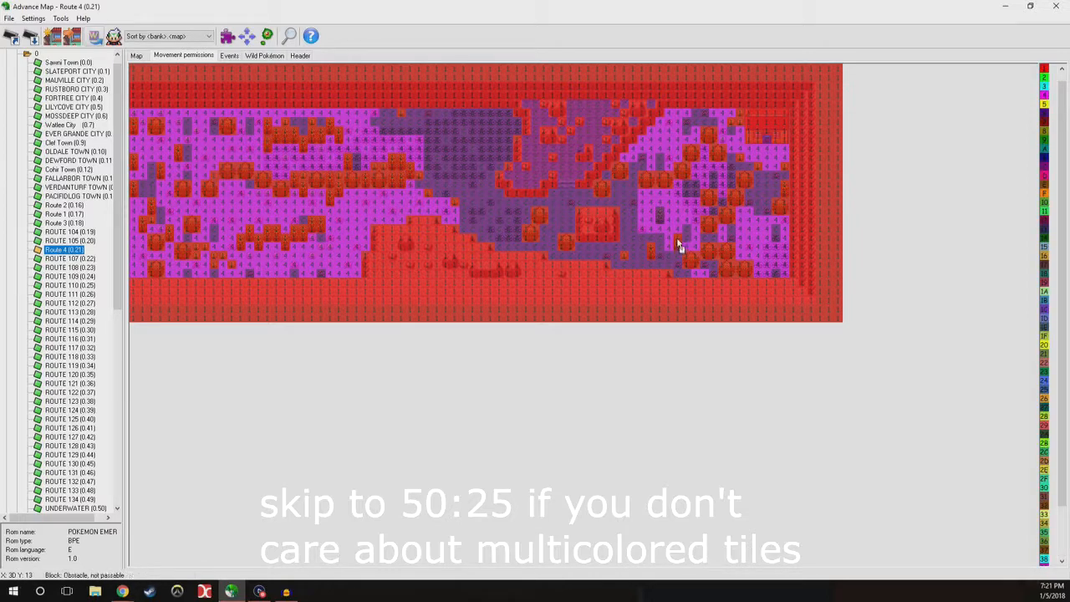
right_click(644, 215)
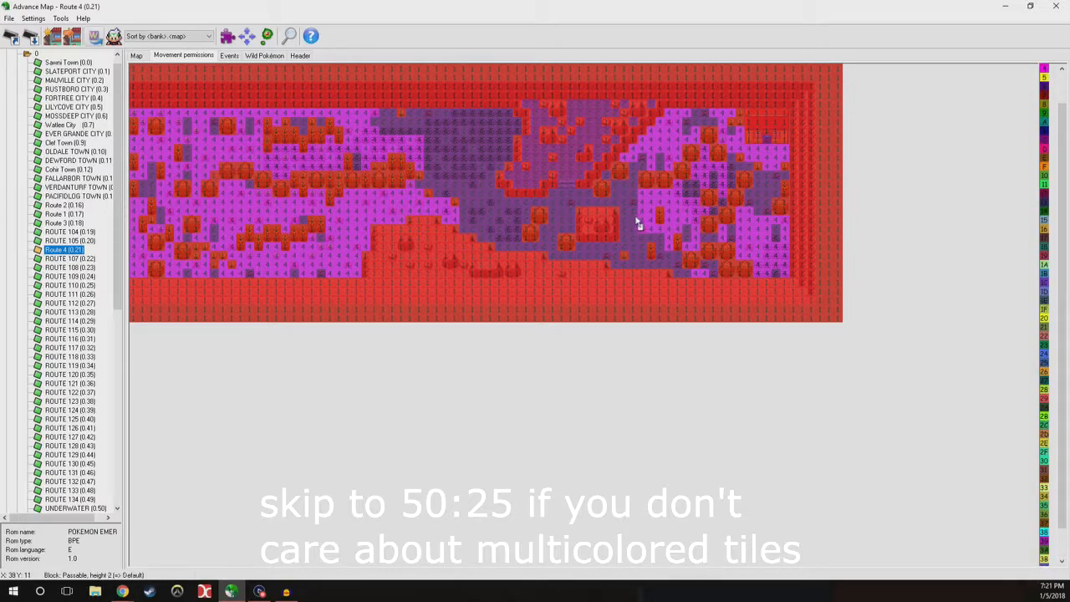
right_click(640, 224)
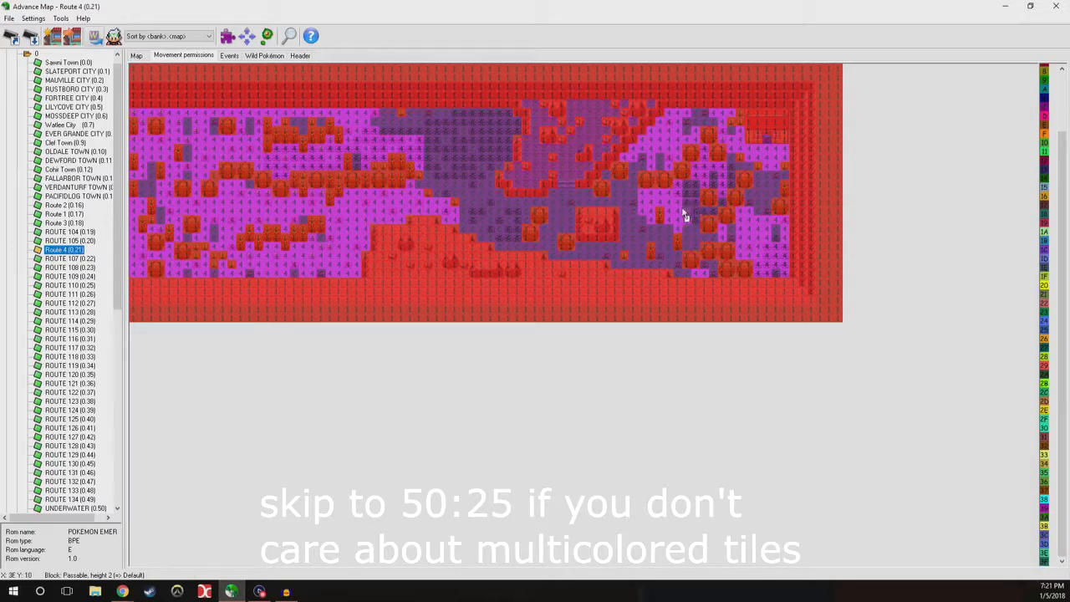
Fill the ground among the eastern trees, in front of the house and in the southeastern corner with the passable Default permission.
left_click_drag(681, 191, 644, 210)
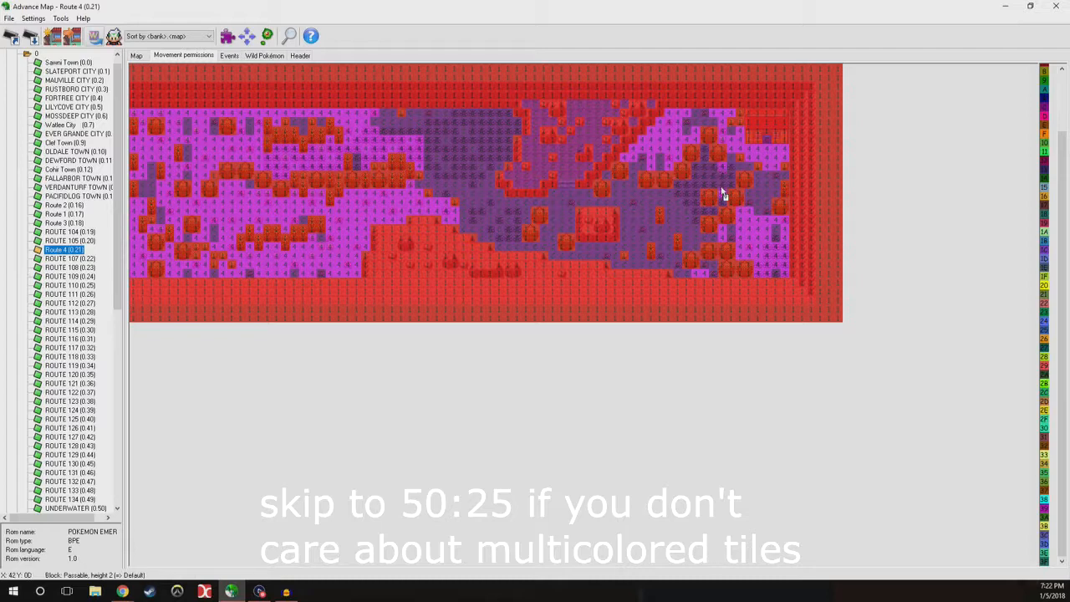
scroll(724, 159, "up", 3)
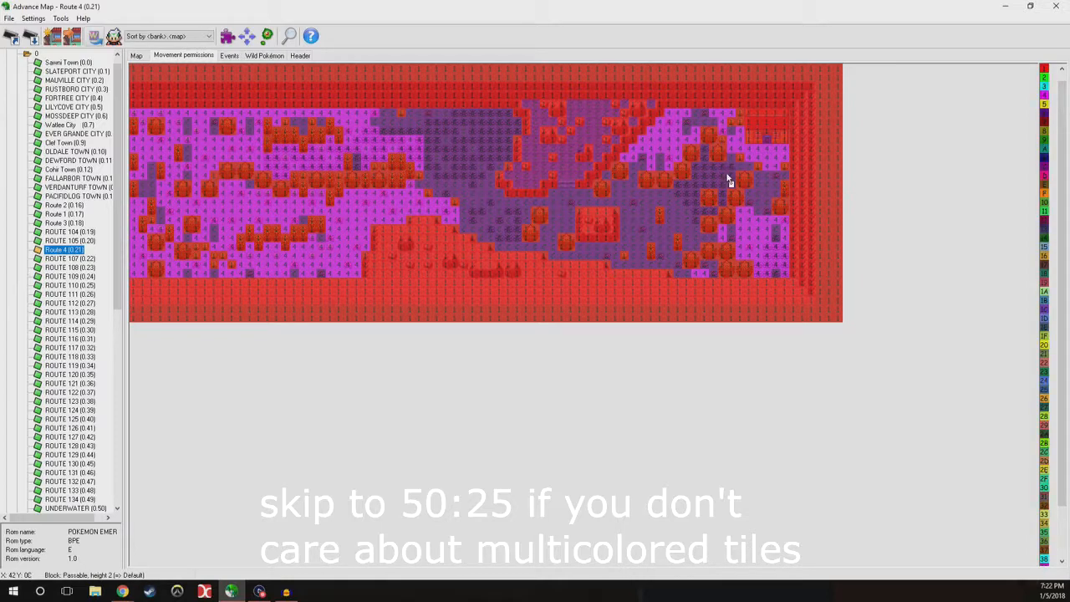
scroll(729, 163, "down", 2)
mouse_move(732, 152)
left_mouse_down()
mouse_move(769, 165)
mouse_move(762, 156)
left_mouse_up()
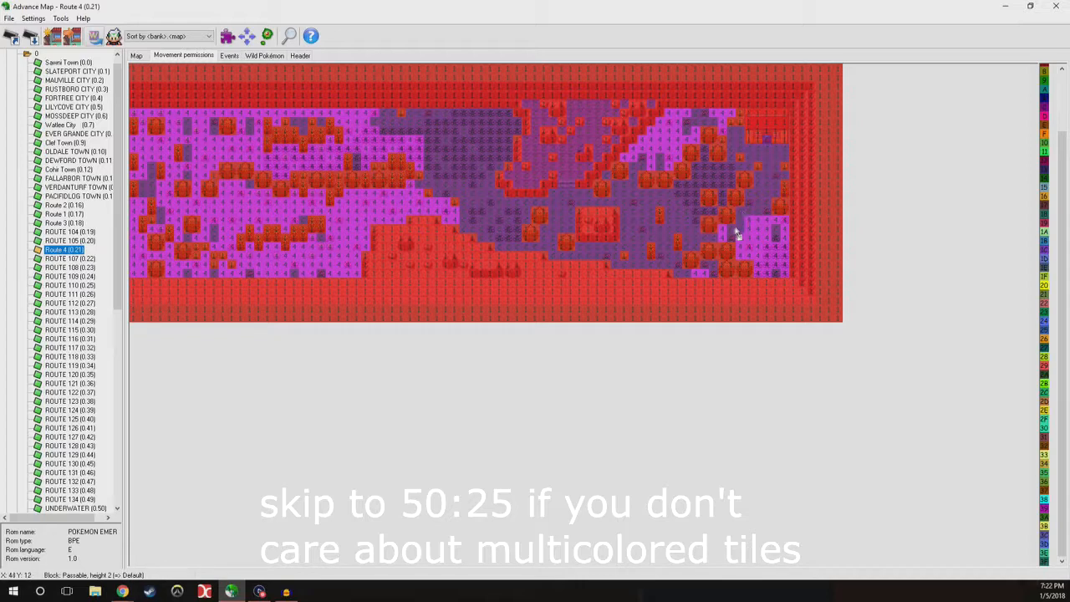
left_click(698, 272)
mouse_move(783, 278)
left_mouse_down()
mouse_move(750, 226)
mouse_move(781, 225)
mouse_move(776, 245)
mouse_move(764, 232)
left_mouse_up()
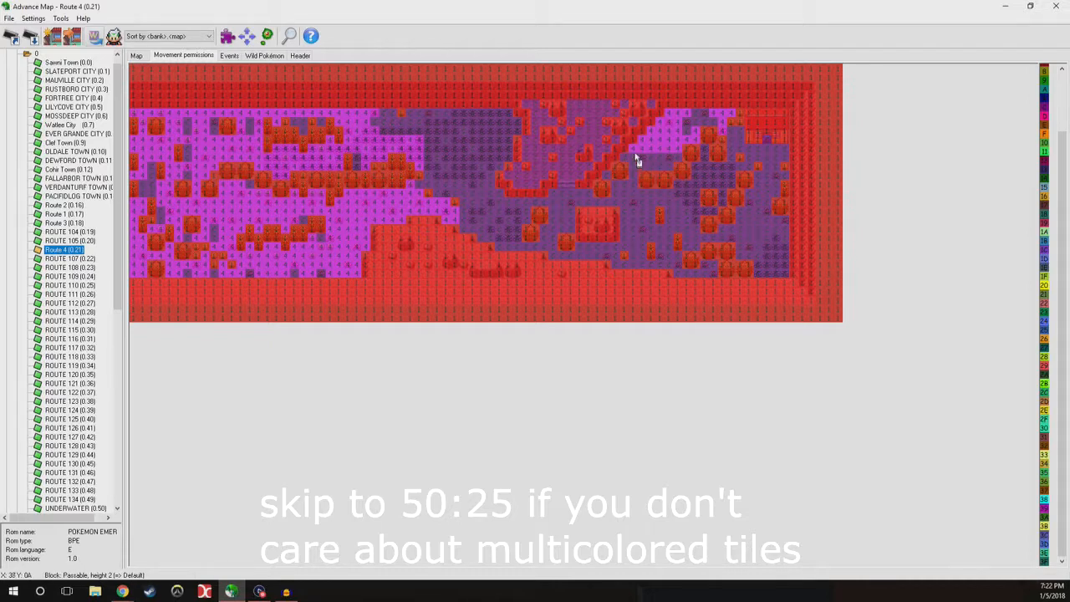
Paint the passable Default permission over the gap west of the house, the ground between the central tree groups and the northern edge westward.
mouse_move(659, 124)
left_mouse_down()
mouse_move(726, 115)
mouse_move(666, 151)
mouse_move(681, 132)
left_mouse_up()
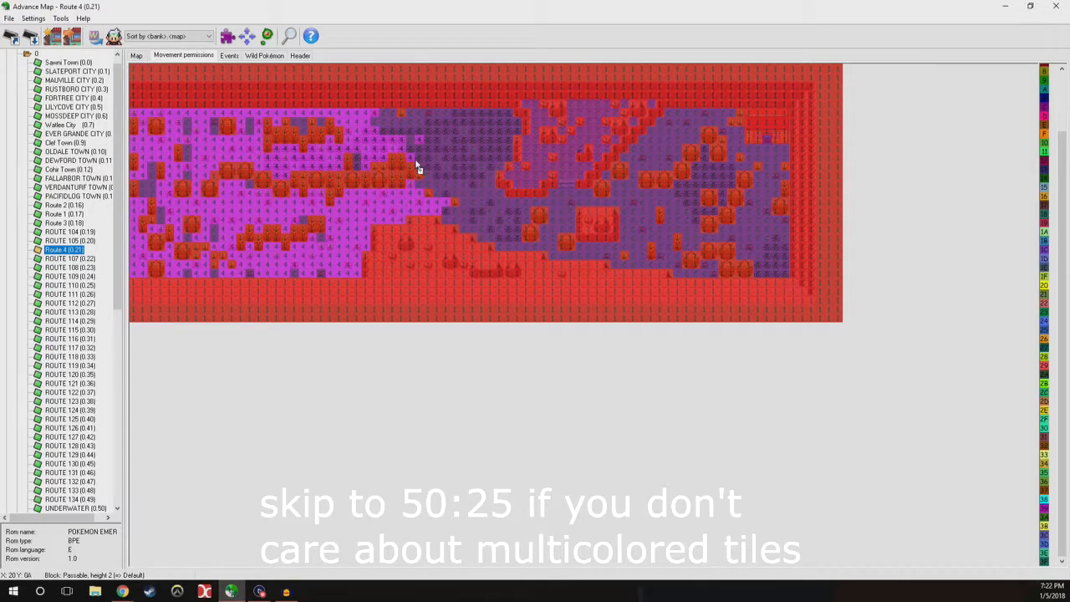
left_click_drag(418, 143, 334, 152)
scroll(324, 147, "up", 3)
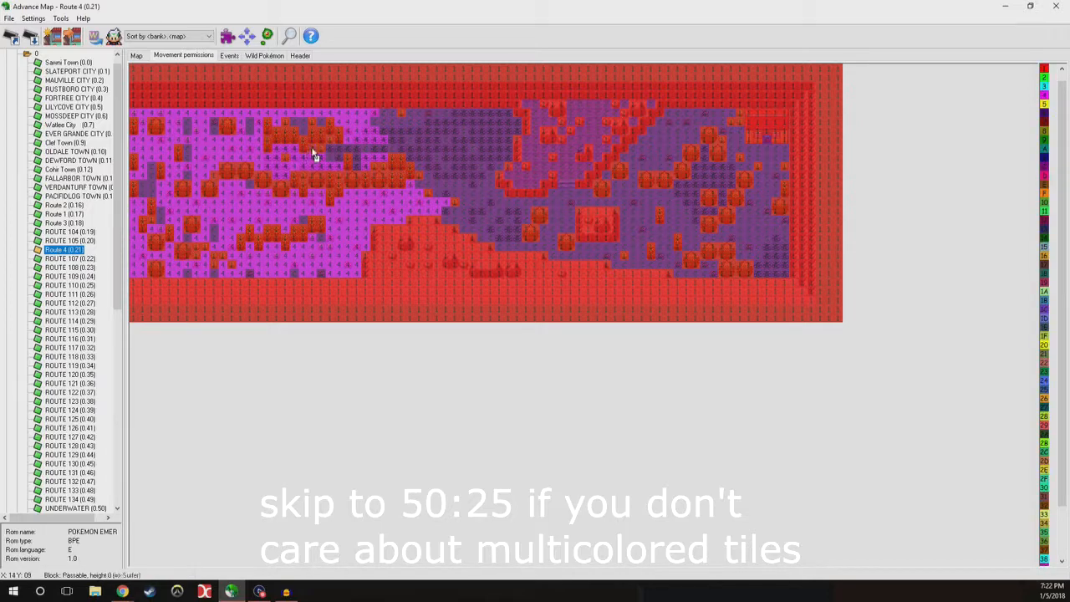
scroll(326, 160, "down", 2)
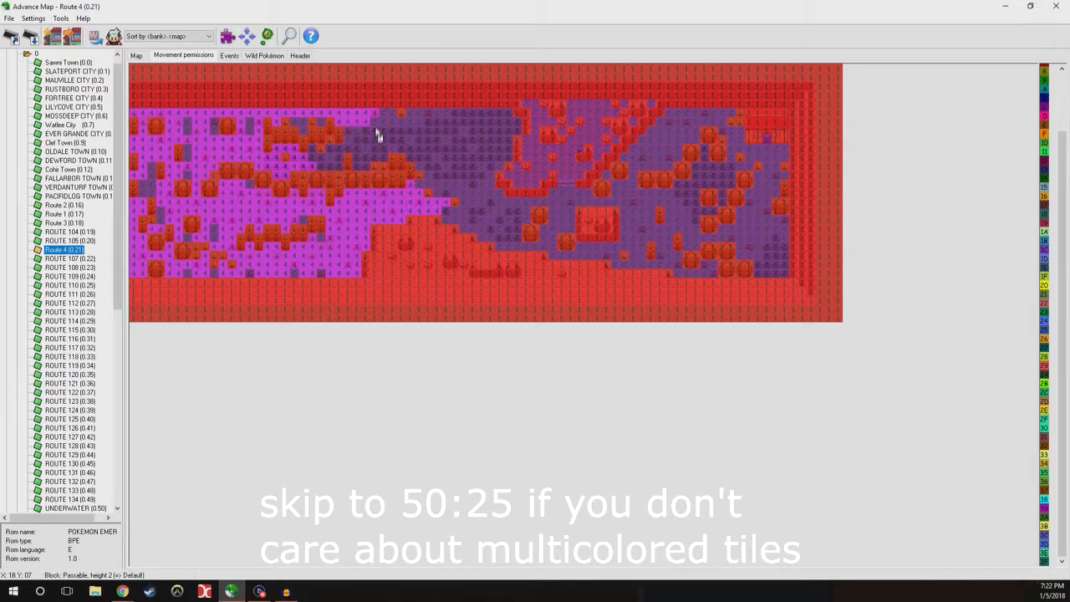
left_click_drag(375, 117, 153, 121)
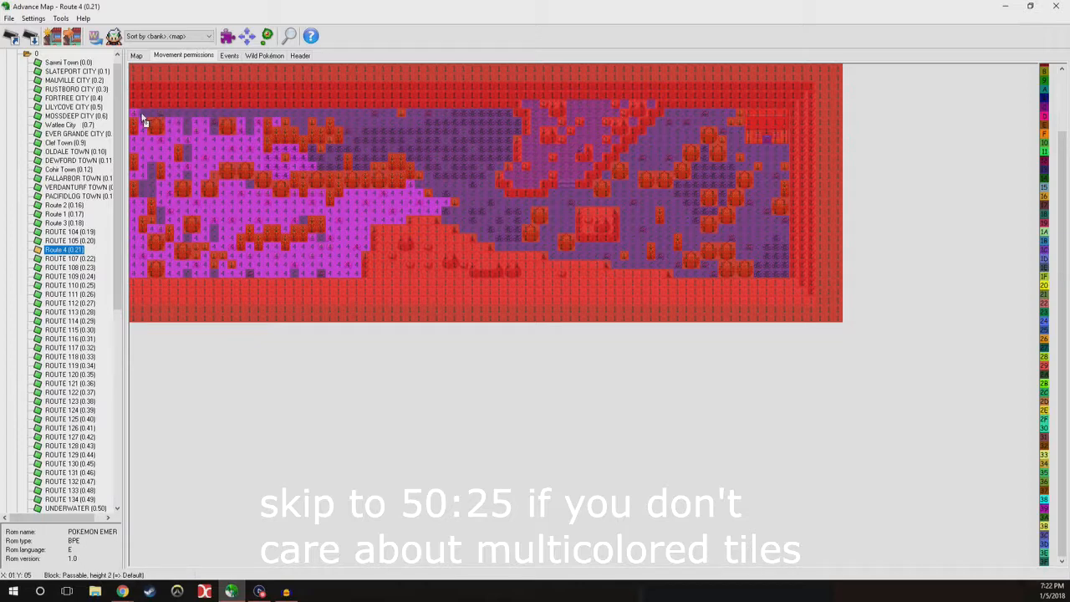
Fill the northwestern ground above the long tree row with the passable Default permission, marking its loose objects as obstacles.
scroll(136, 123, "up", 3)
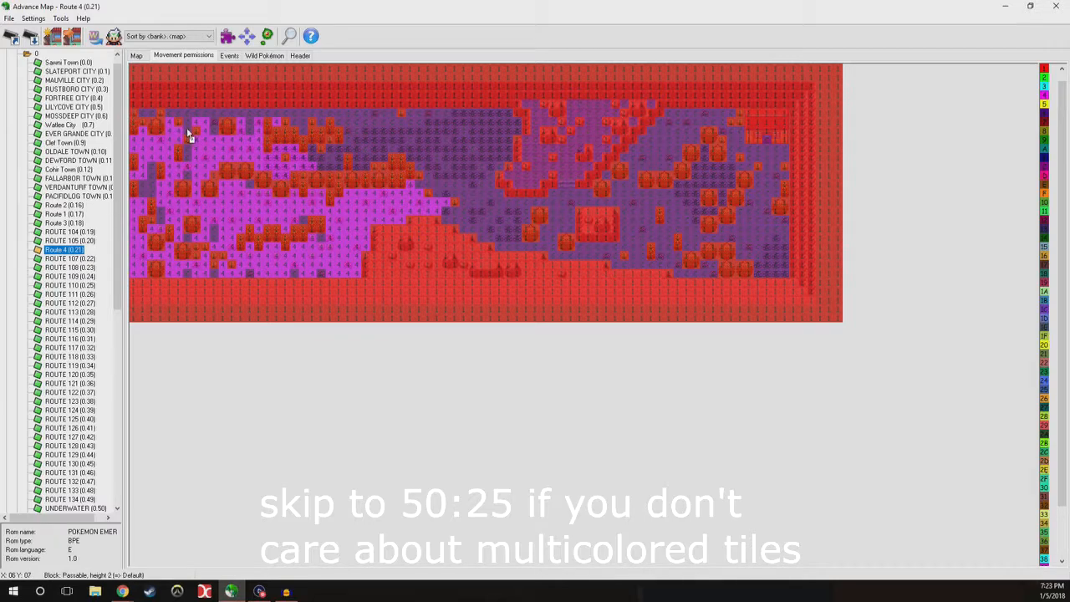
scroll(188, 134, "down", 2)
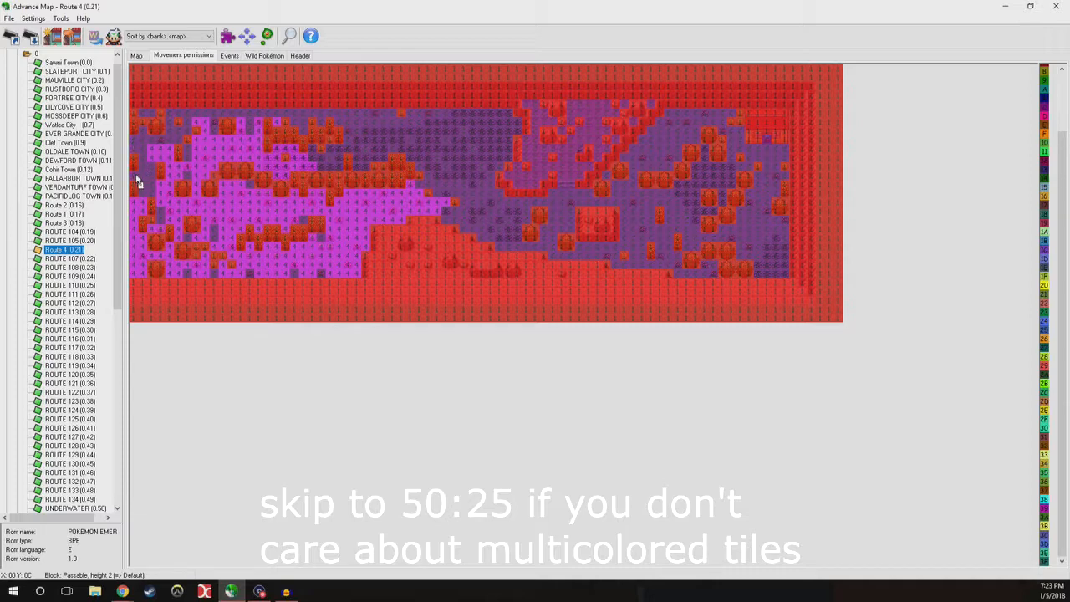
mouse_move(155, 161)
left_mouse_down()
mouse_move(193, 172)
mouse_move(200, 123)
mouse_move(207, 152)
mouse_move(235, 144)
mouse_move(193, 138)
left_mouse_up()
scroll(193, 134, "up", 3)
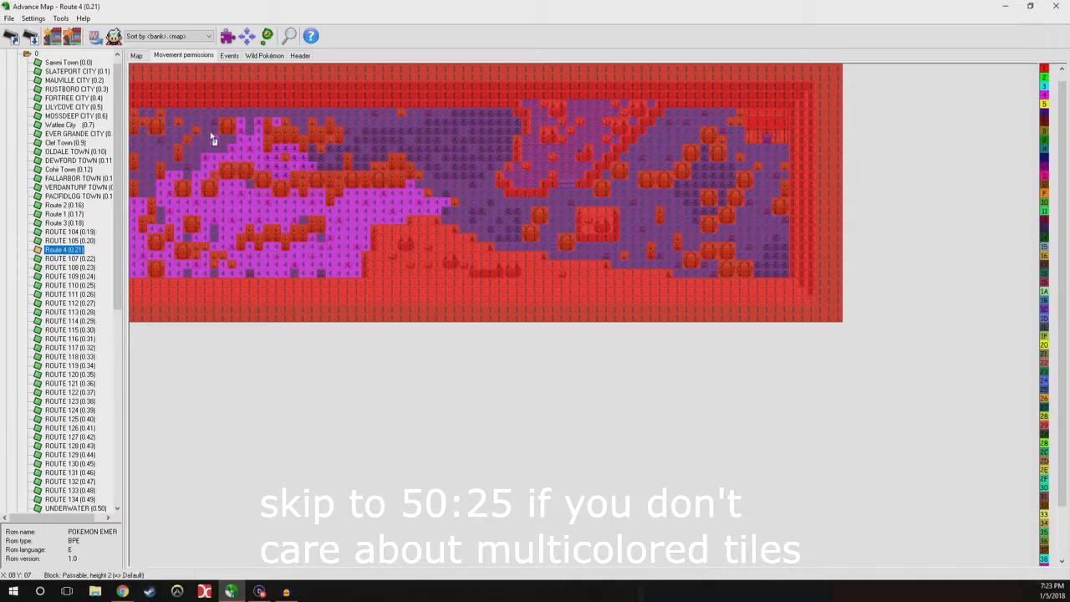
scroll(213, 142, "down", 3)
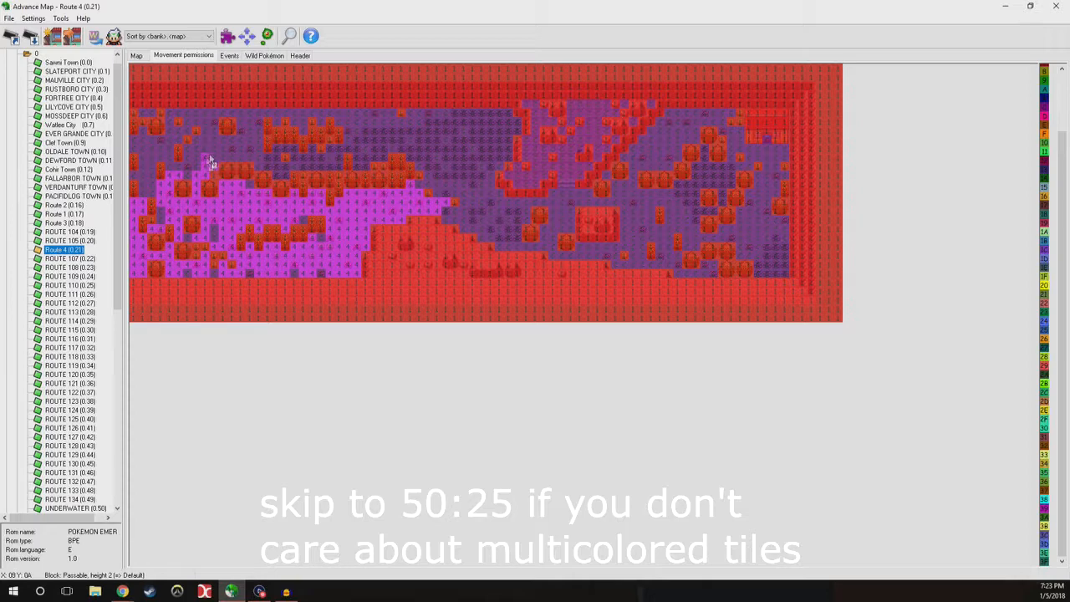
Extend the passable Default permission around the western trees and eastward along the strip south of the long tree row.
mouse_move(207, 178)
left_mouse_down()
mouse_move(172, 177)
mouse_move(163, 191)
mouse_move(184, 210)
left_mouse_up()
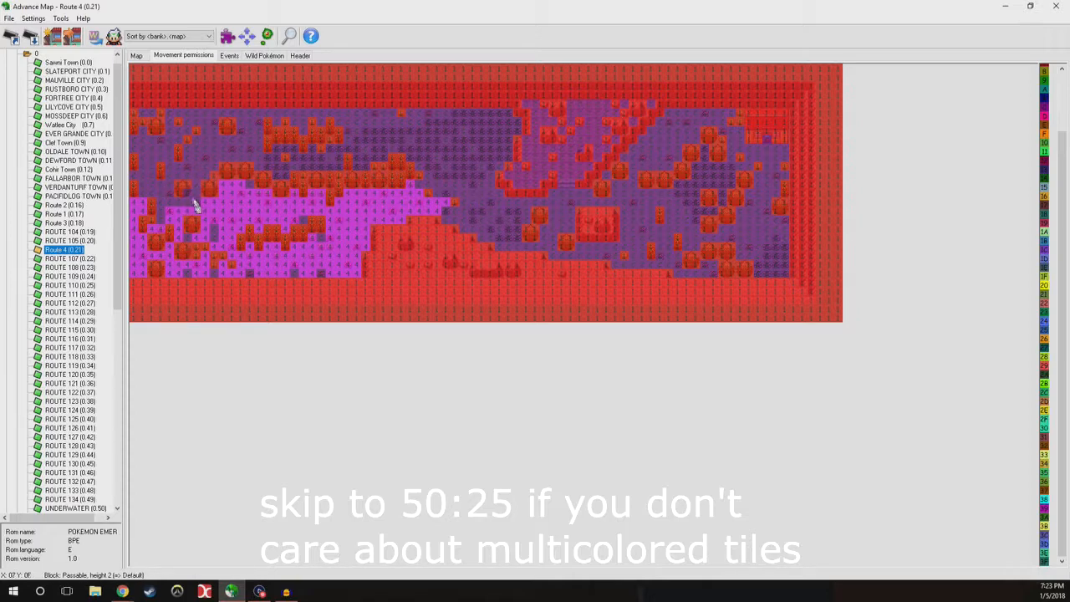
right_click(182, 197)
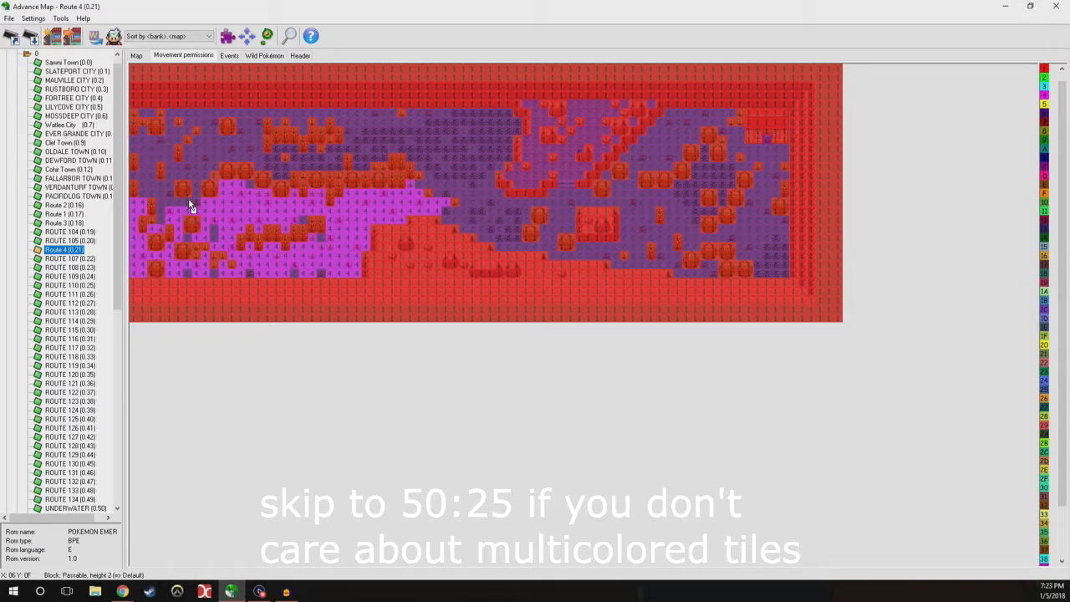
right_click(190, 204)
mouse_move(194, 209)
left_mouse_down()
mouse_move(447, 209)
mouse_move(348, 206)
mouse_move(416, 211)
left_mouse_up()
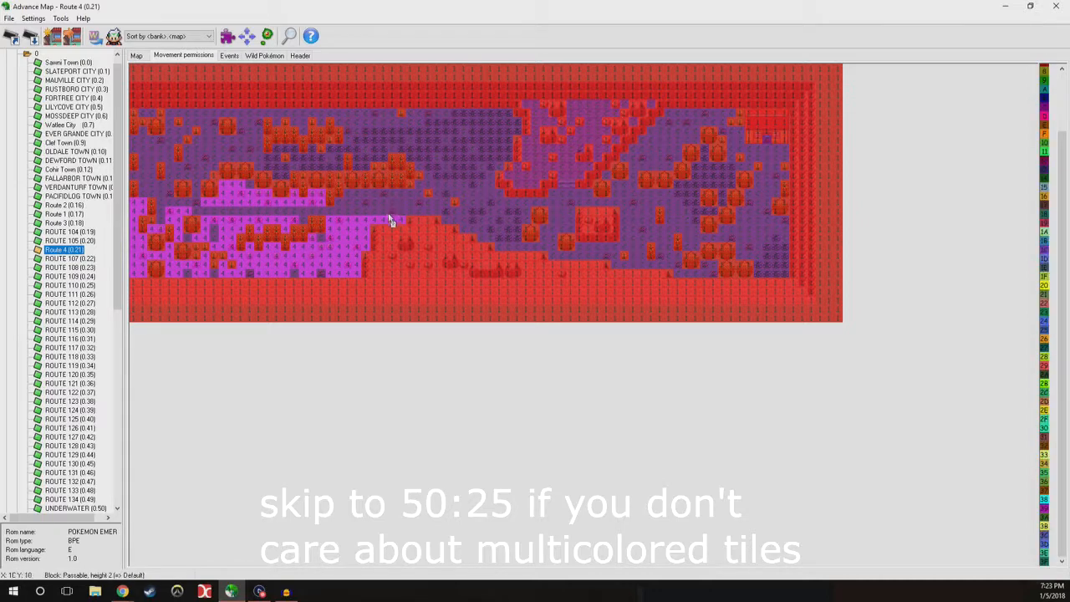
Paint the ground between the southern tree row and the southern cliff as passable Default, marking its loose objects as obstacles.
mouse_move(401, 226)
left_mouse_down()
mouse_move(337, 228)
mouse_move(363, 236)
mouse_move(332, 247)
mouse_move(356, 253)
mouse_move(342, 270)
mouse_move(294, 267)
left_mouse_up()
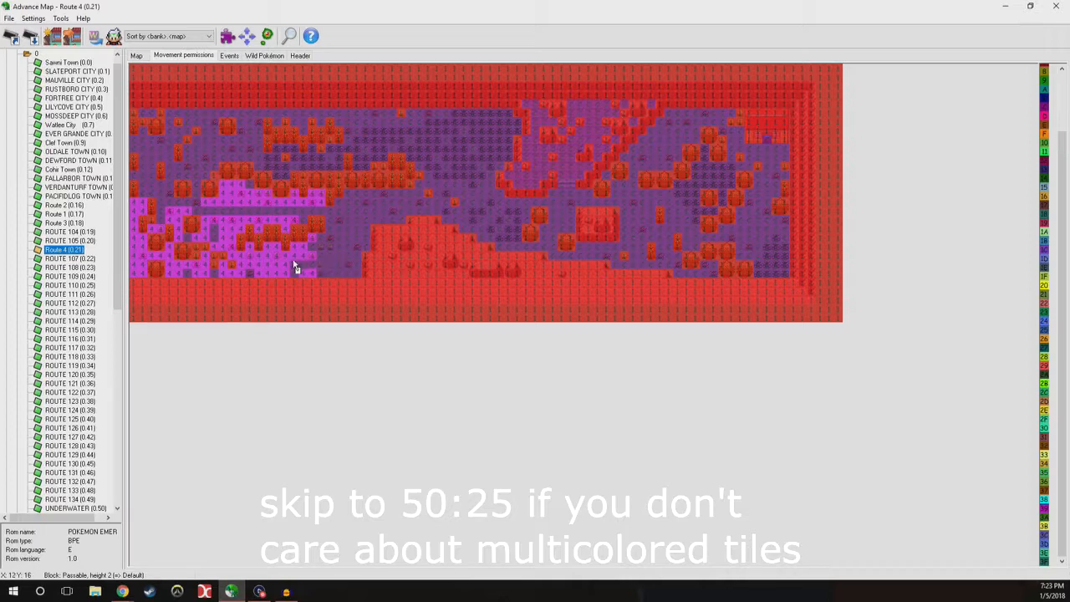
scroll(295, 250, "up", 3)
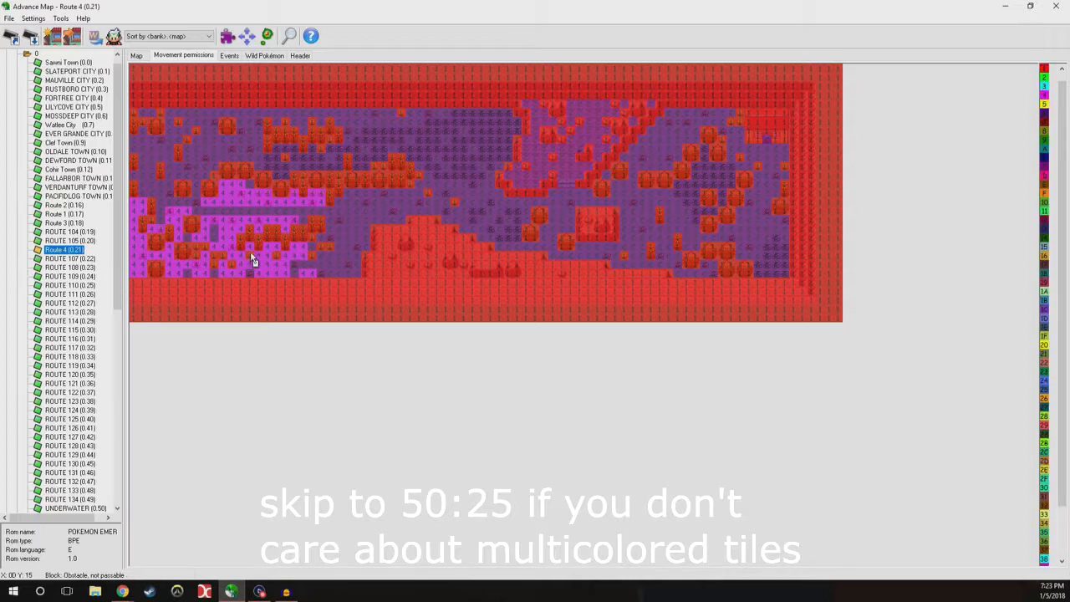
scroll(303, 270, "down", 3)
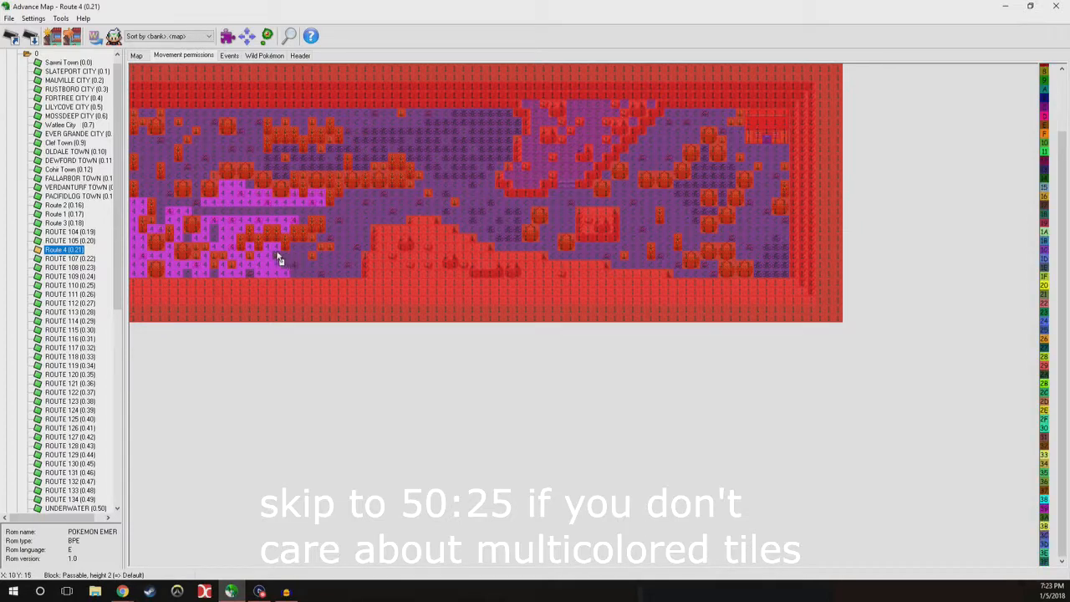
scroll(281, 254, "up", 3)
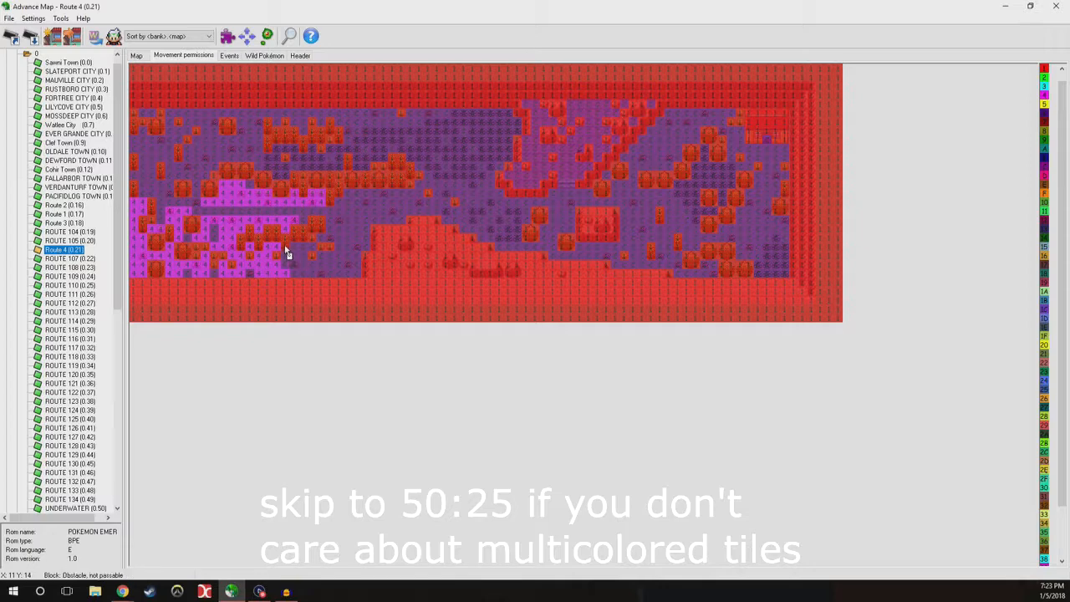
scroll(289, 257, "down", 3)
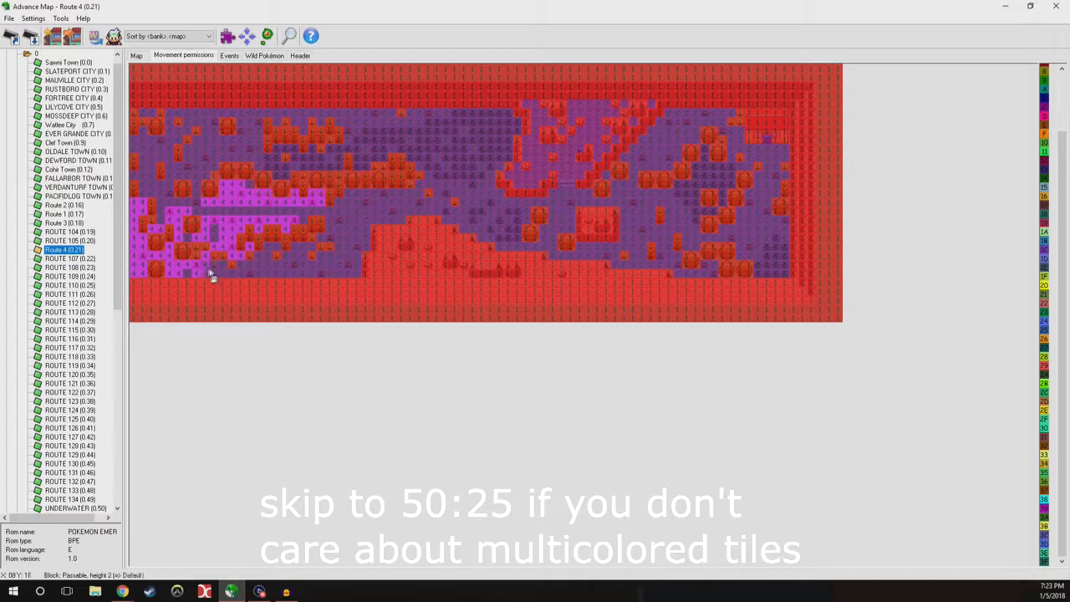
Fill the southwestern corner and the western edge with the passable Default permission, marking the small trees there as obstacles.
scroll(215, 267, "up", 3)
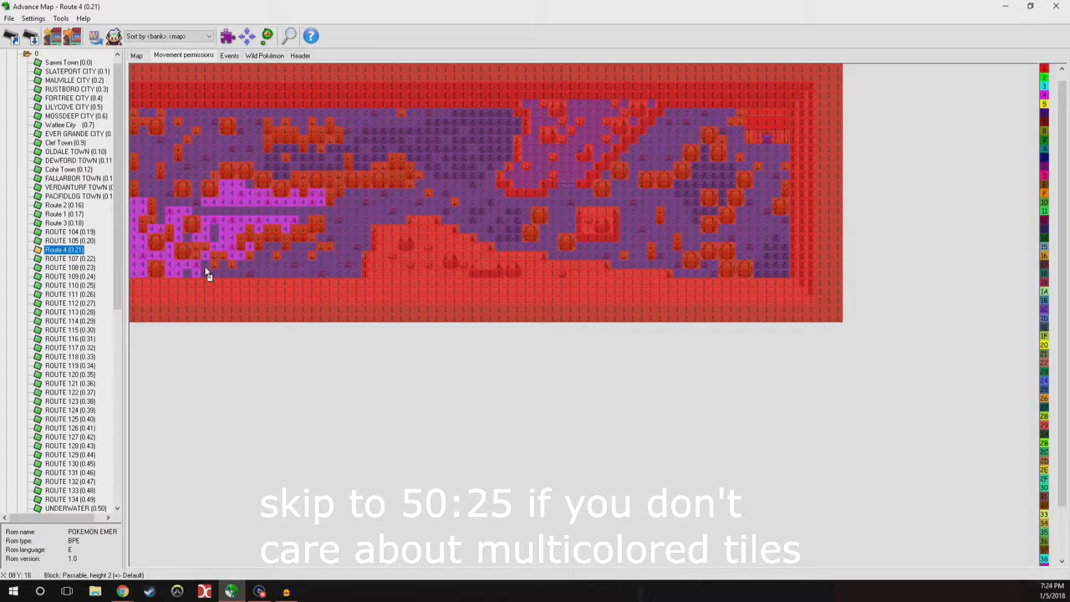
scroll(207, 274, "down", 3)
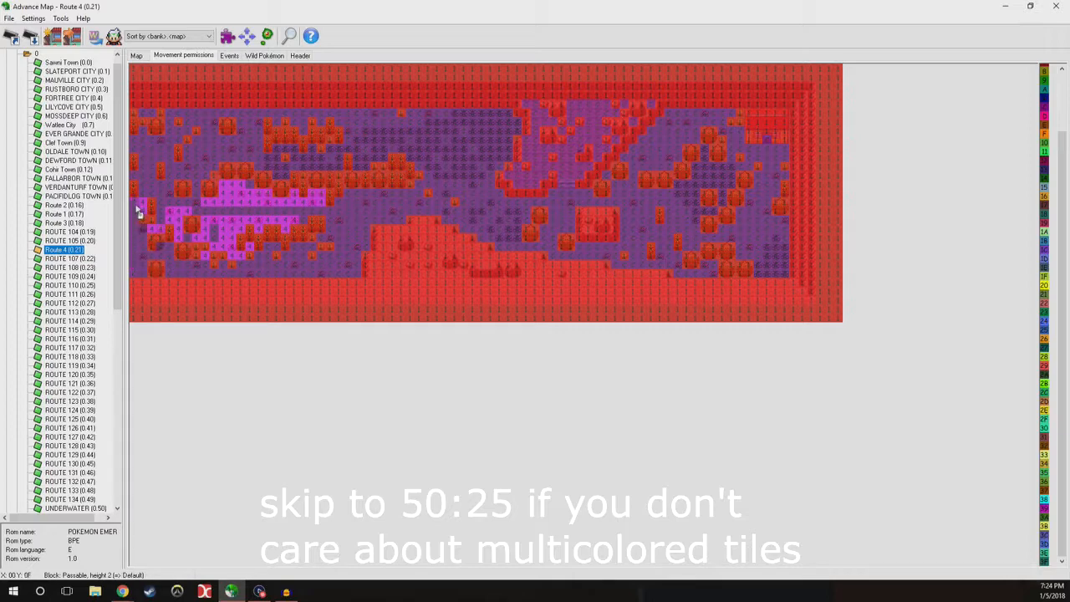
scroll(147, 233, "up", 3)
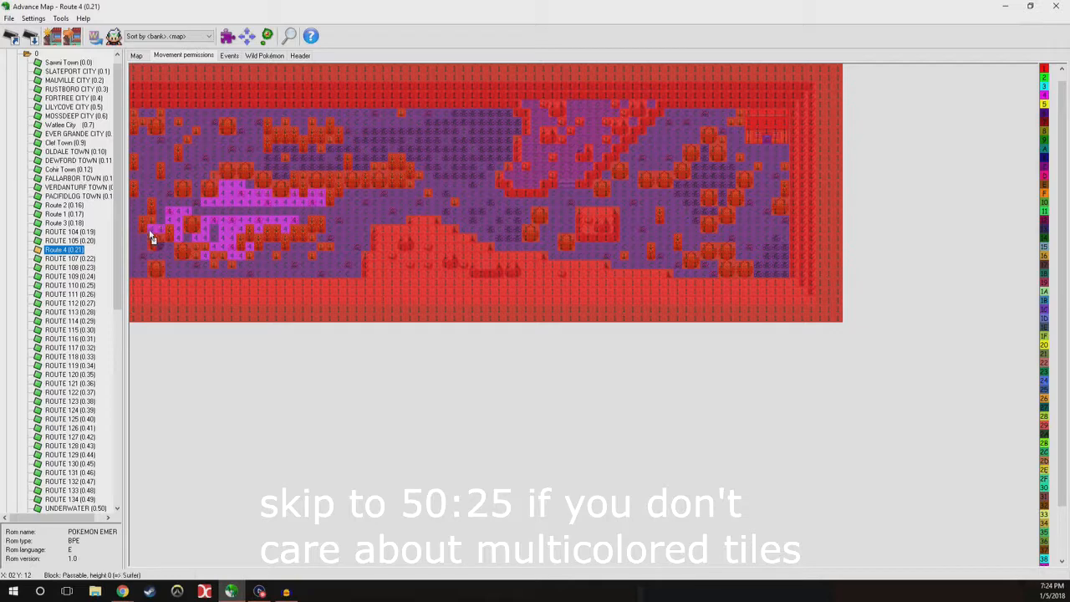
scroll(163, 228, "down", 3)
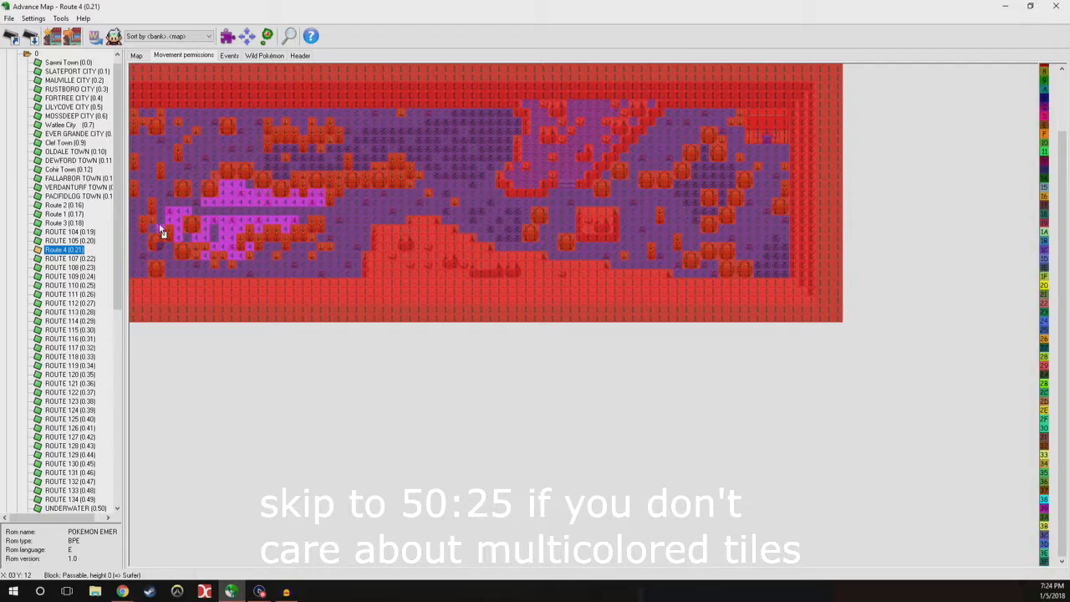
scroll(156, 232, "up", 3)
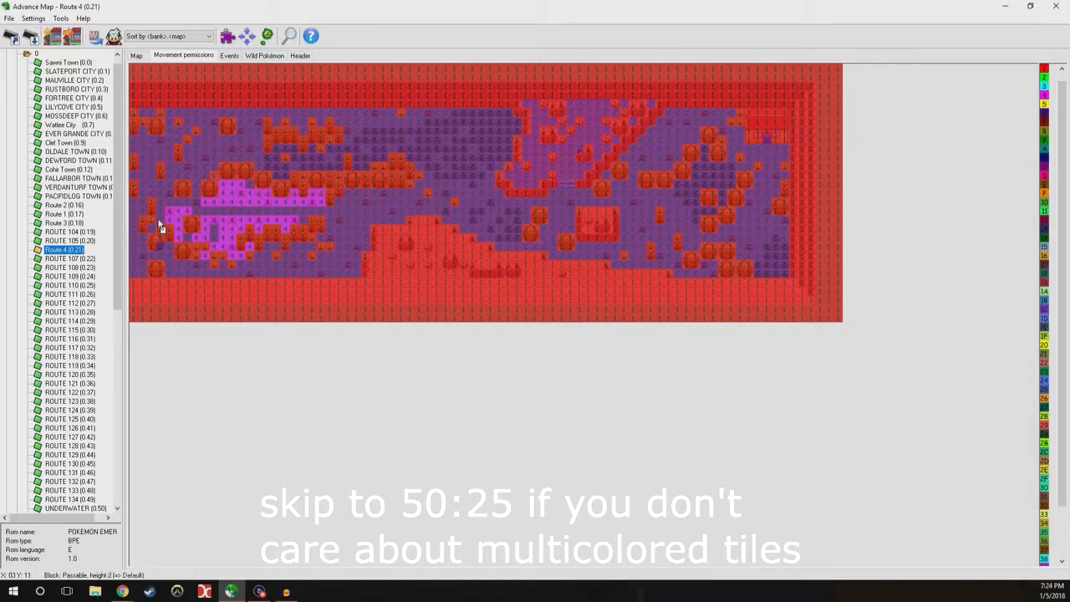
scroll(161, 226, "down", 3)
Paint the remaining patches below the long tree row and around the southern tree row as passable Default, marking loose objects as obstacles.
mouse_move(169, 213)
left_mouse_down()
mouse_move(239, 191)
mouse_move(275, 210)
mouse_move(311, 209)
mouse_move(318, 198)
left_mouse_up()
scroll(318, 195, "up", 3)
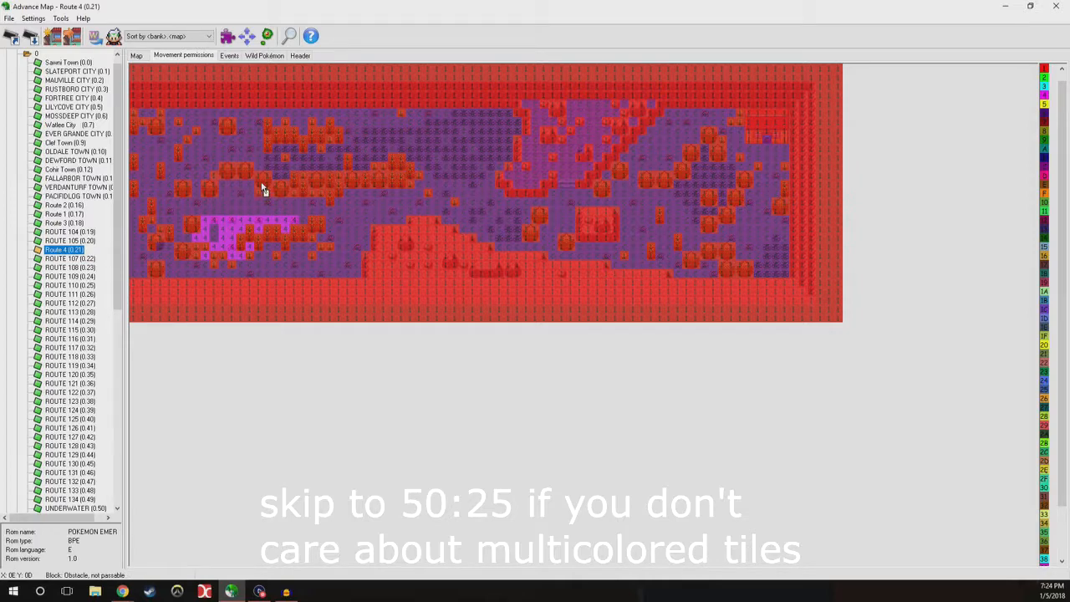
scroll(251, 202, "down", 2)
mouse_move(256, 221)
left_mouse_down()
mouse_move(262, 232)
mouse_move(209, 234)
mouse_move(201, 241)
mouse_move(231, 246)
mouse_move(210, 259)
mouse_move(229, 248)
mouse_move(249, 260)
mouse_move(272, 219)
mouse_move(299, 226)
mouse_move(286, 232)
left_mouse_up()
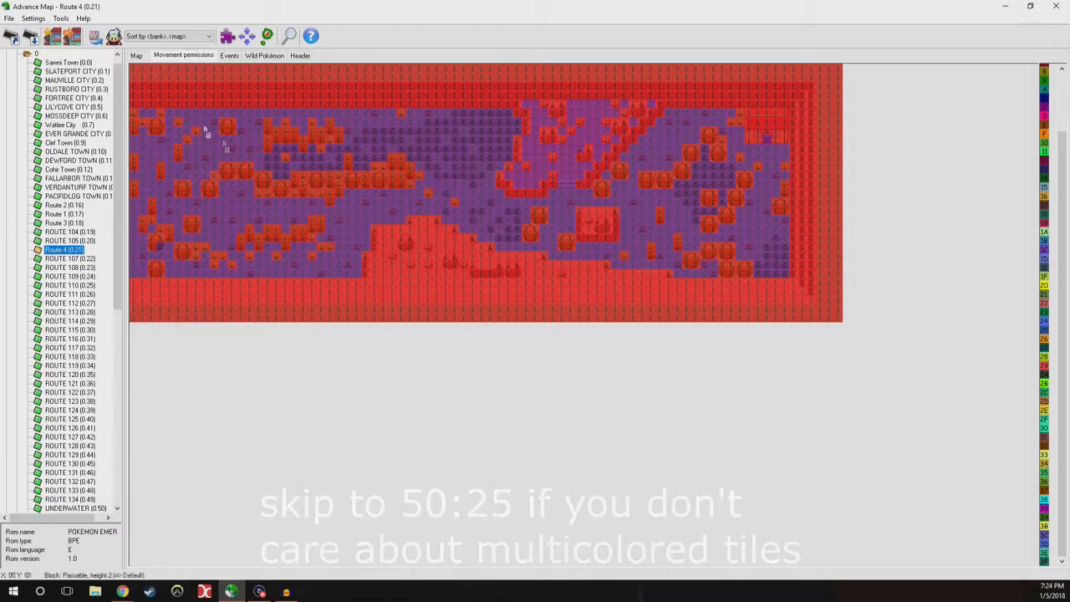
Create wild Pokémon data for Route 4 with the Grass type enabled and the Water type disabled.
left_click(136, 56)
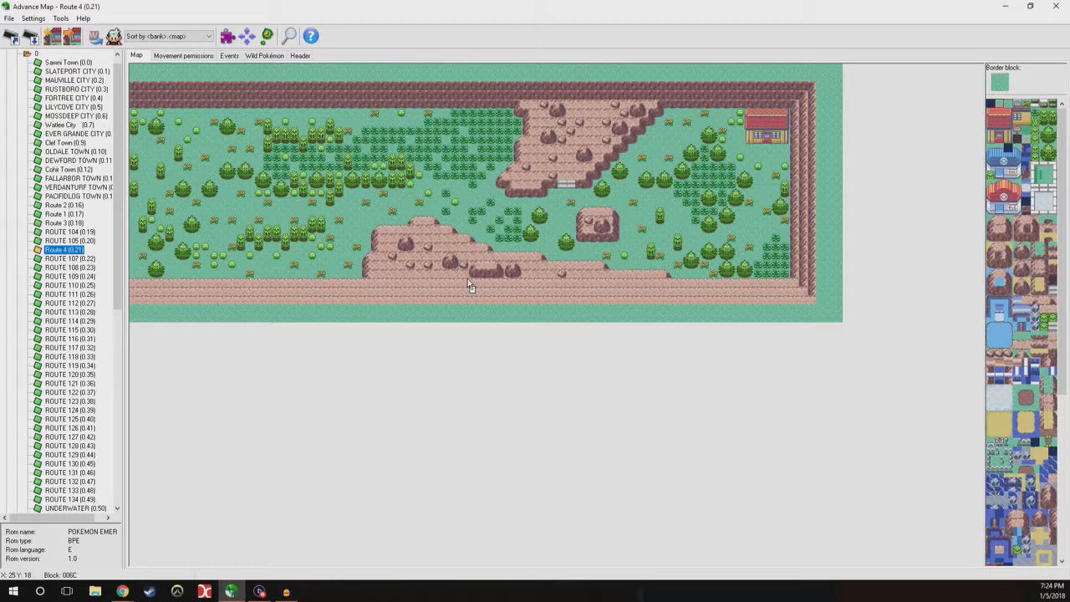
left_click(264, 56)
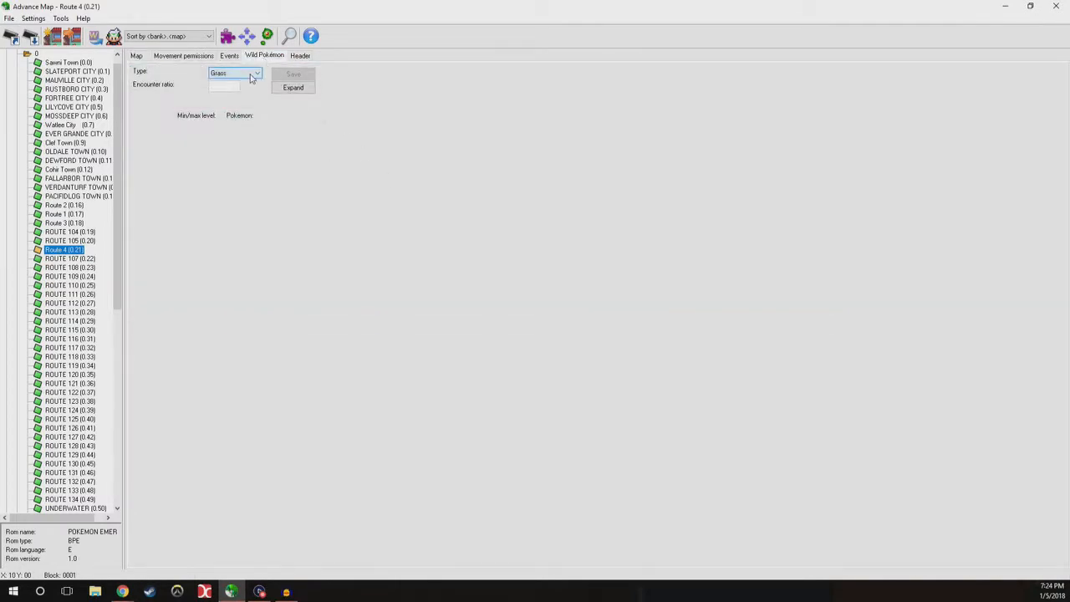
left_click(292, 89)
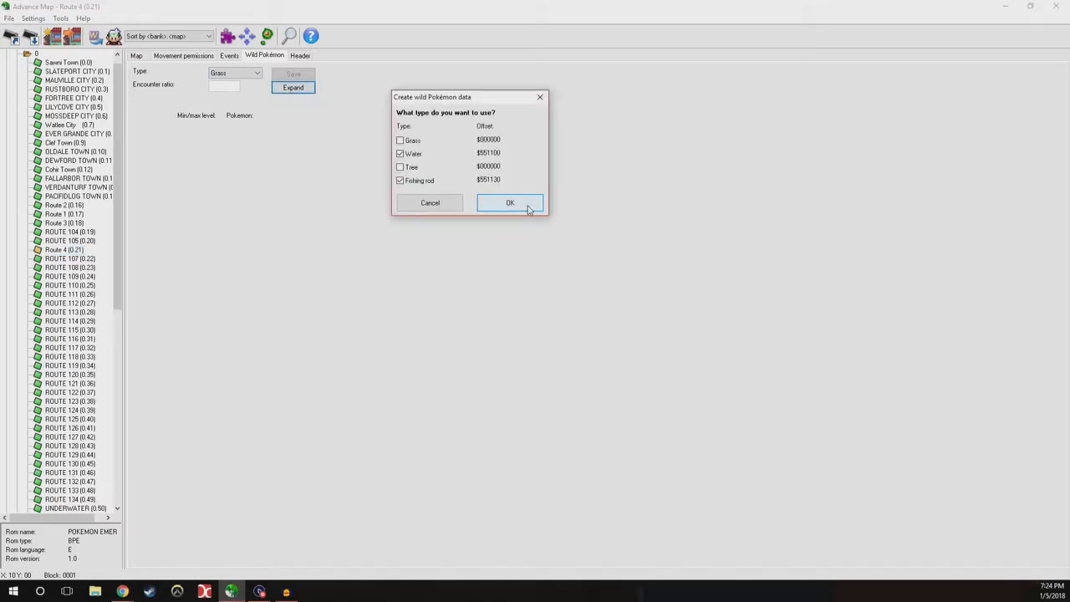
left_click(457, 205)
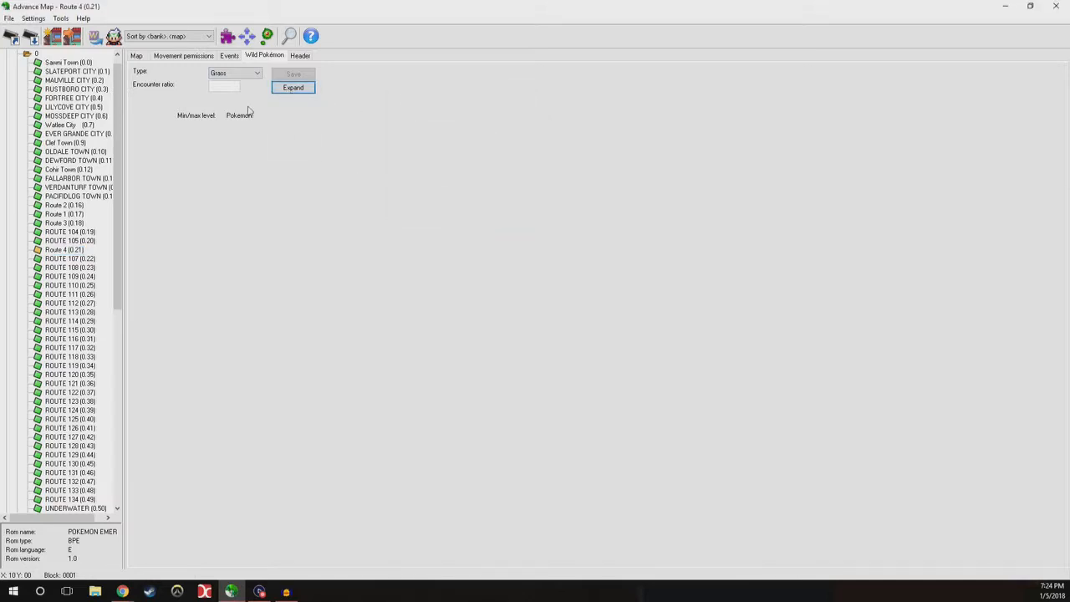
left_click(244, 74)
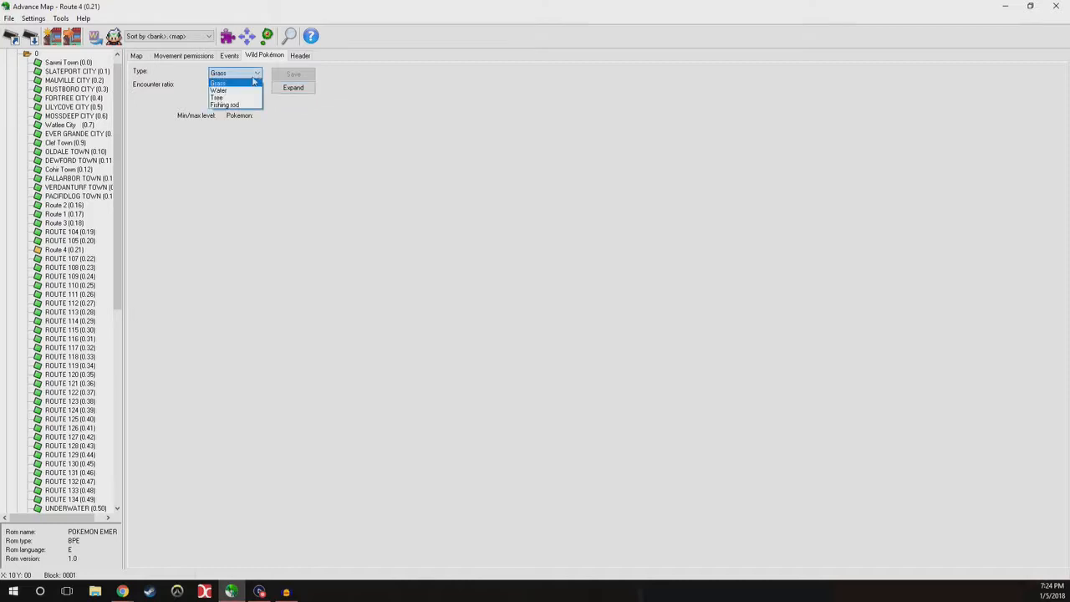
left_click(235, 83)
left_click(291, 89)
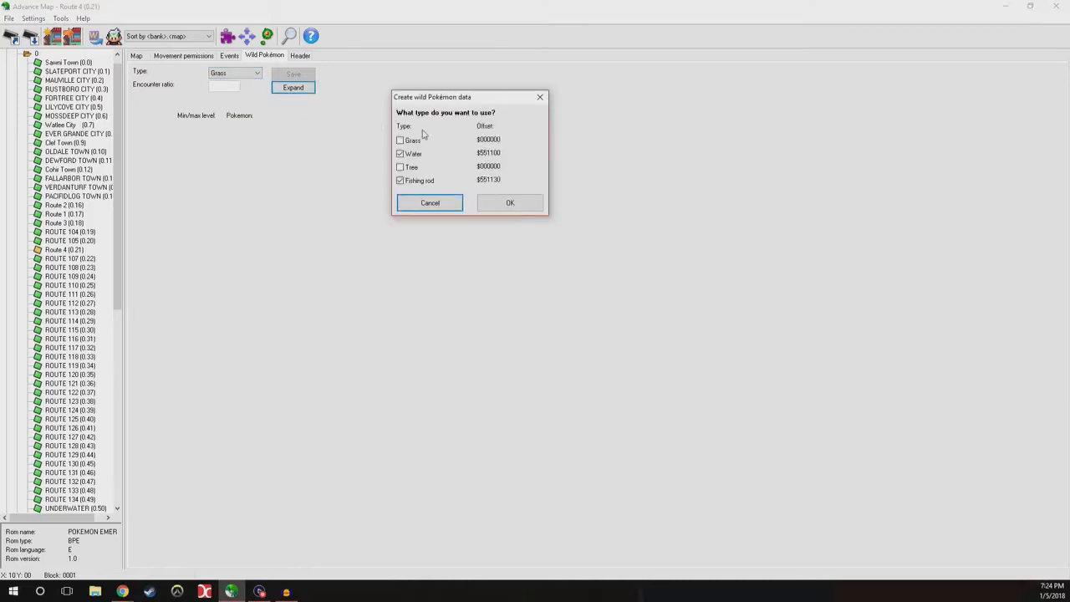
left_click(406, 157)
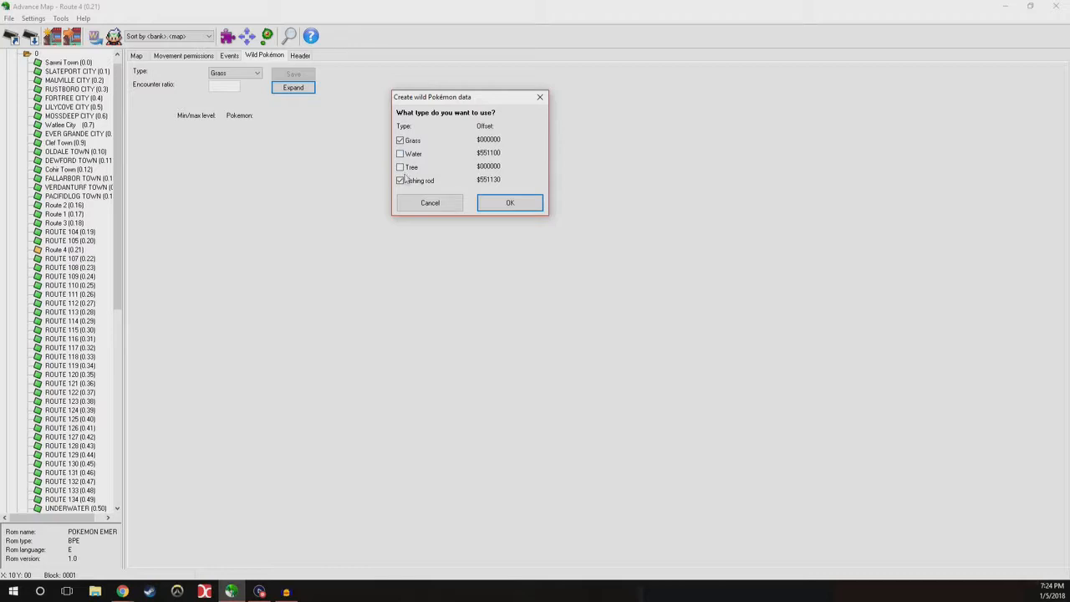
left_click(513, 204)
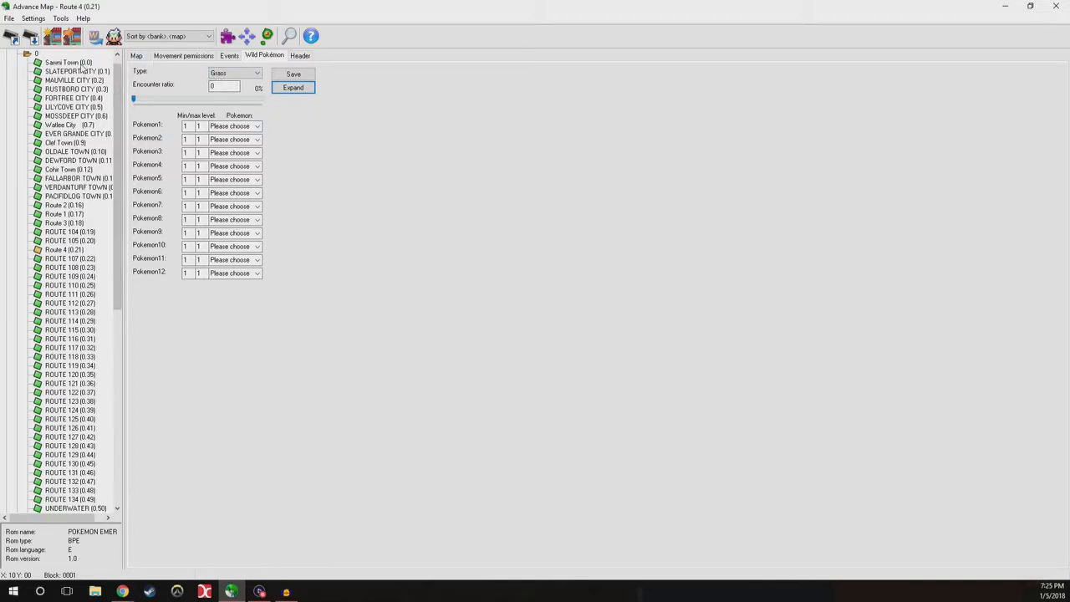
Examine the grass encounter lists of Route 1, Route 2 and Route 3.
left_click(71, 215)
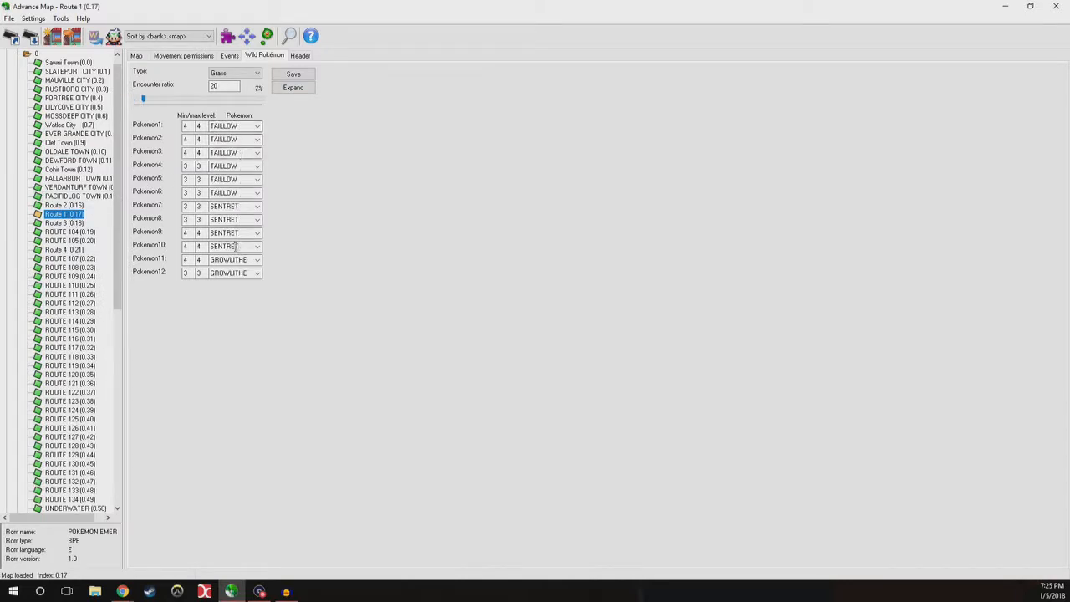
left_click(74, 206)
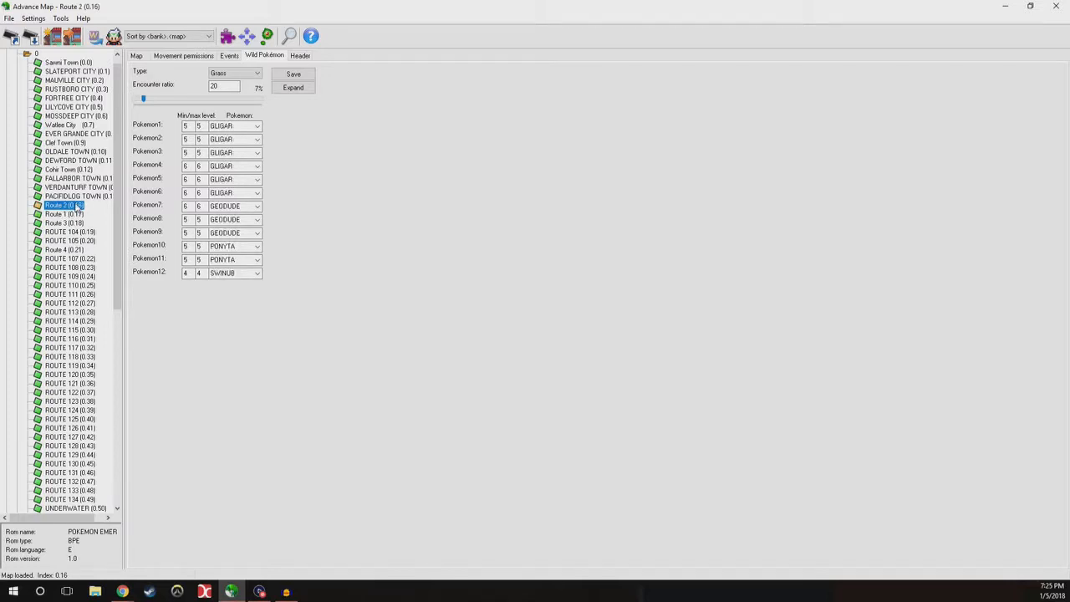
left_click(75, 223)
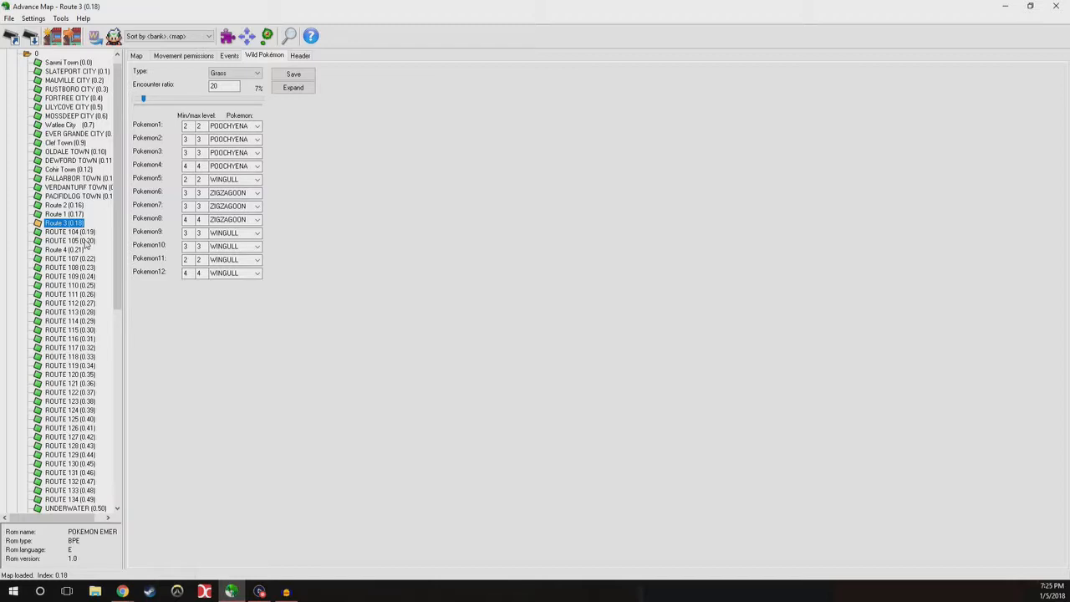
Return to Route 4 and set its first grass encounter slot to PICHU.
left_click(80, 249)
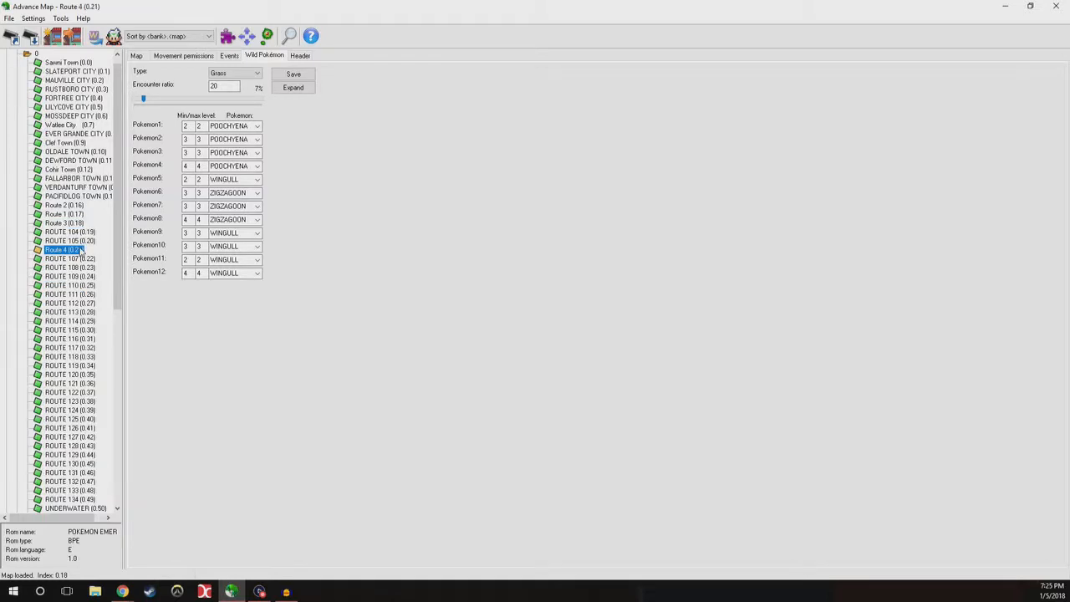
left_click(258, 129)
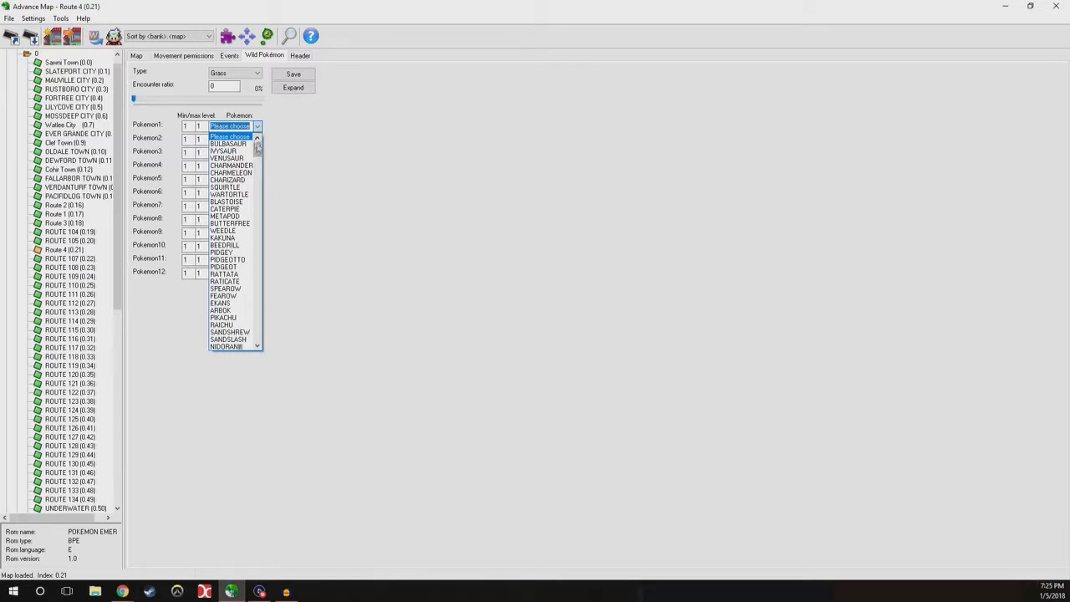
left_click(257, 128)
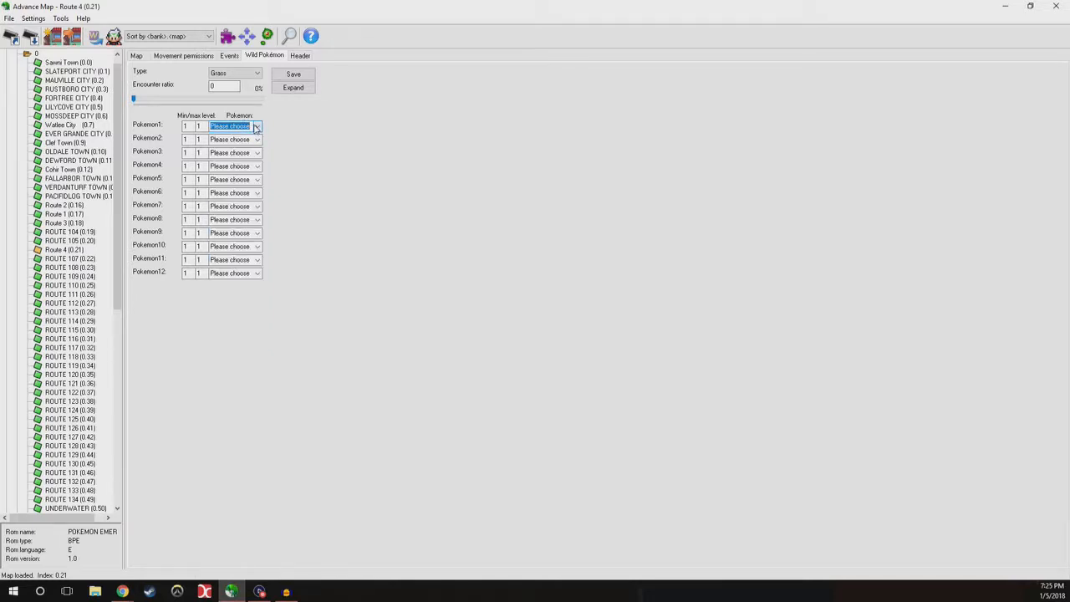
type("PicHU")
key("Tab")
key("shift+Tab")
type("Pic")
key("Tab")
Enter PIKACHU as a species in Route 4's grass encounter list and return to the map view.
double_click(186, 126)
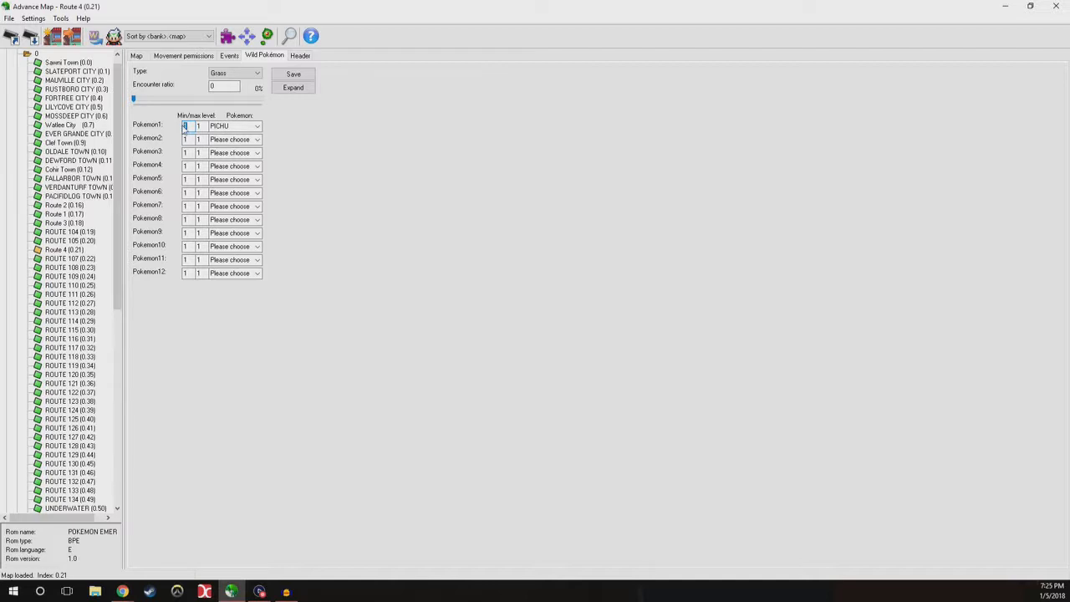
key("Tab")
key("Tab")
type("PICA")
key("BackSpace")
key("BackSpace")
type("K")
key("Tab")
left_click(137, 58)
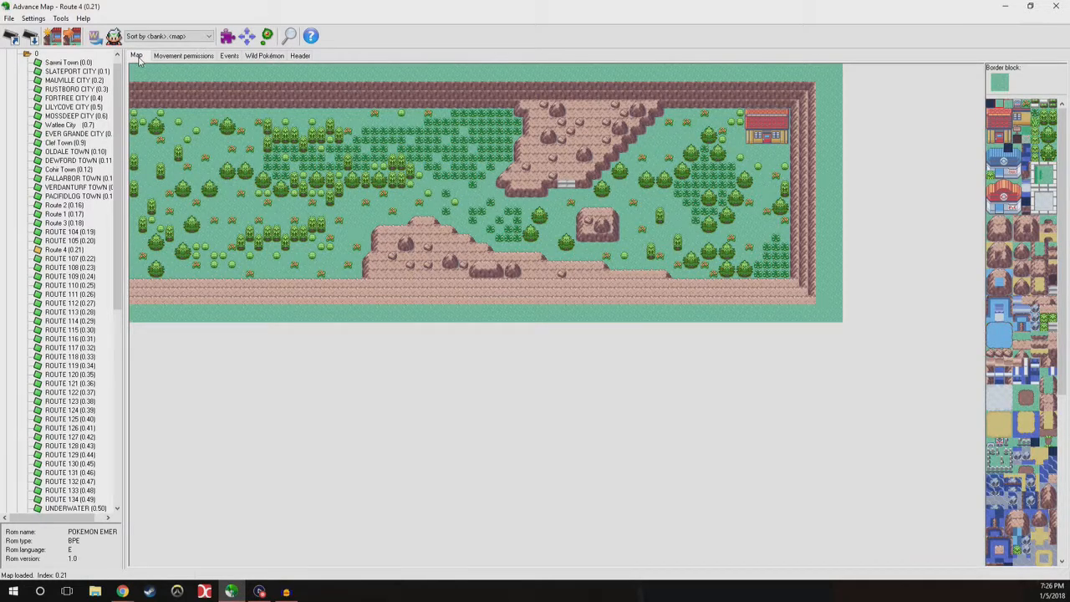